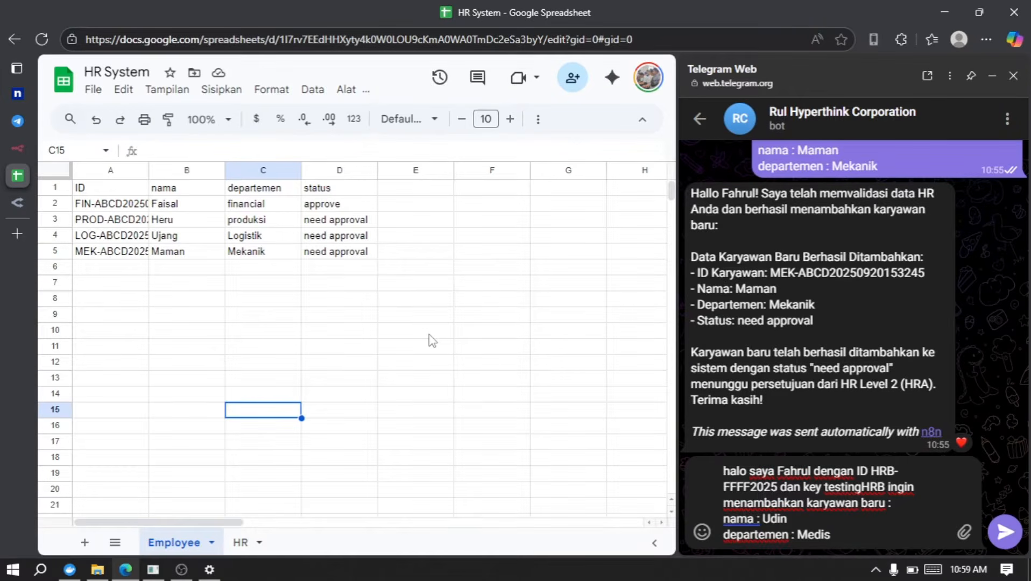
Go over the Employee sheet's ID, nama and status columns and approve/need approval values, then open the HR sheet.
click(166, 412)
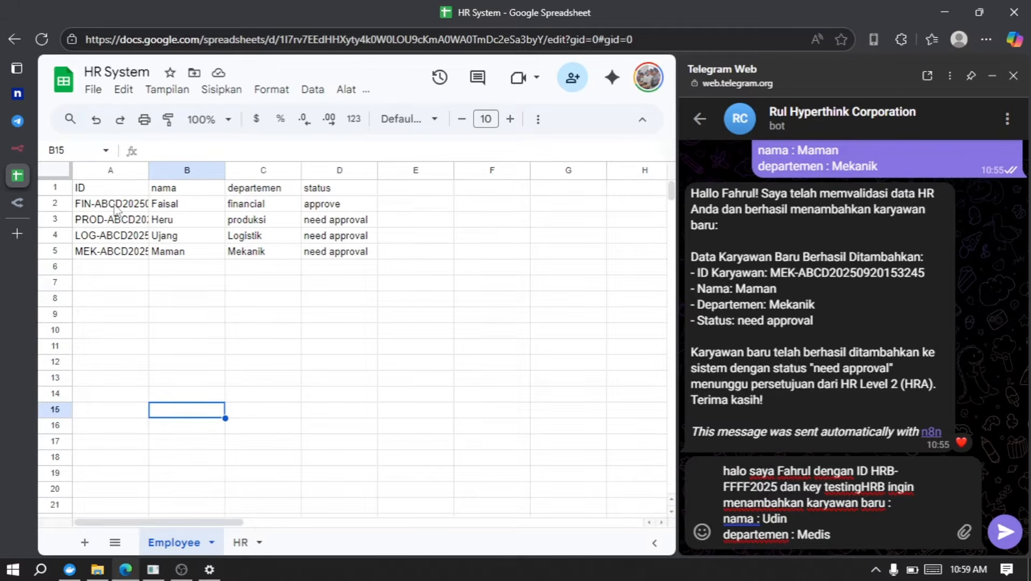
click(130, 189)
click(163, 188)
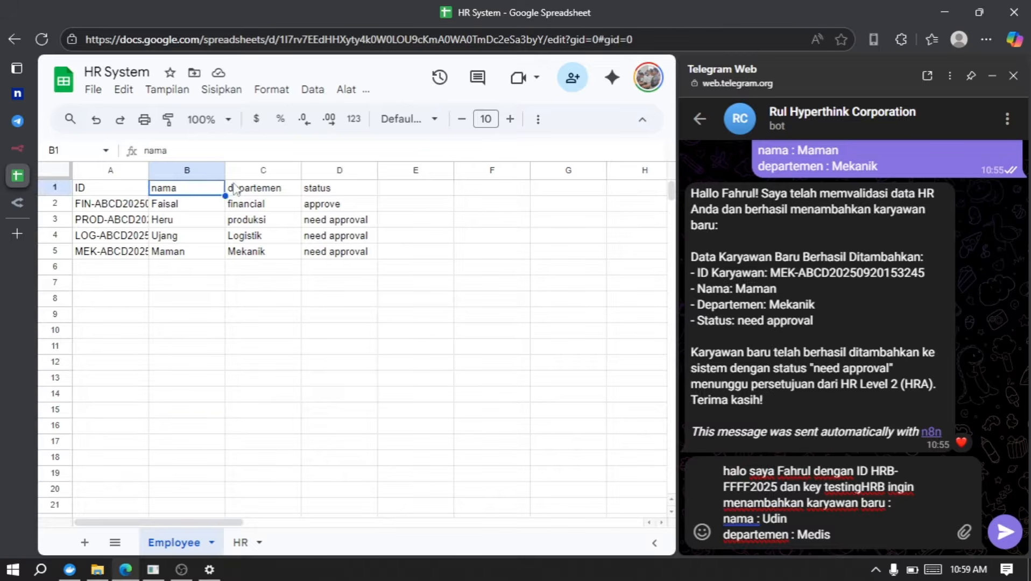
click(338, 192)
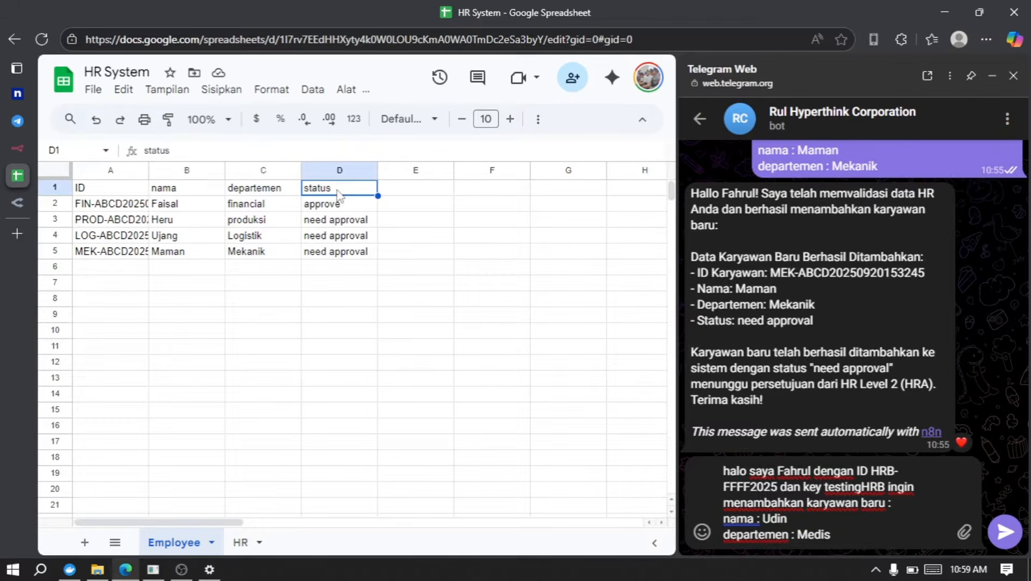
click(352, 222)
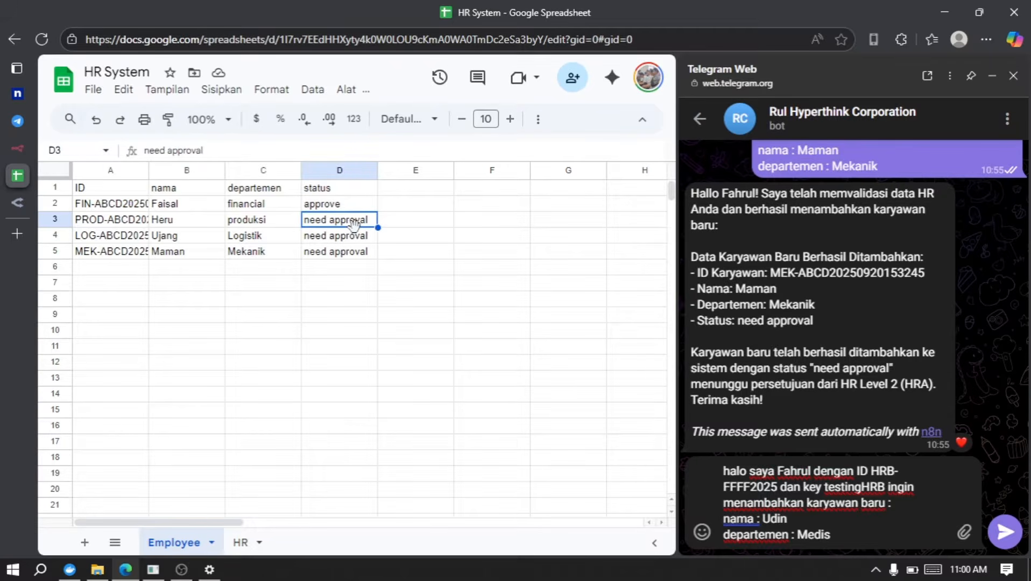
click(344, 206)
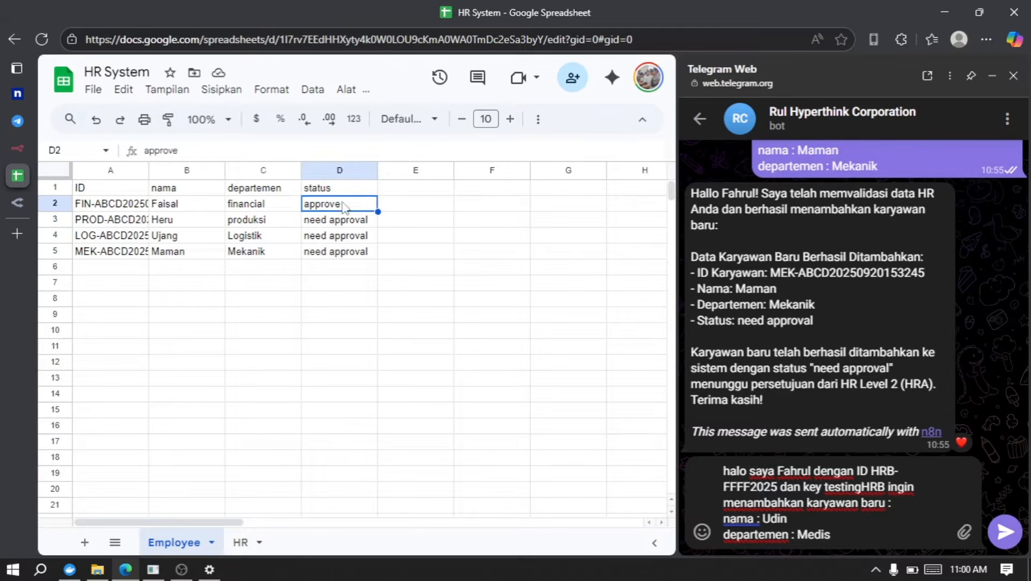
click(240, 544)
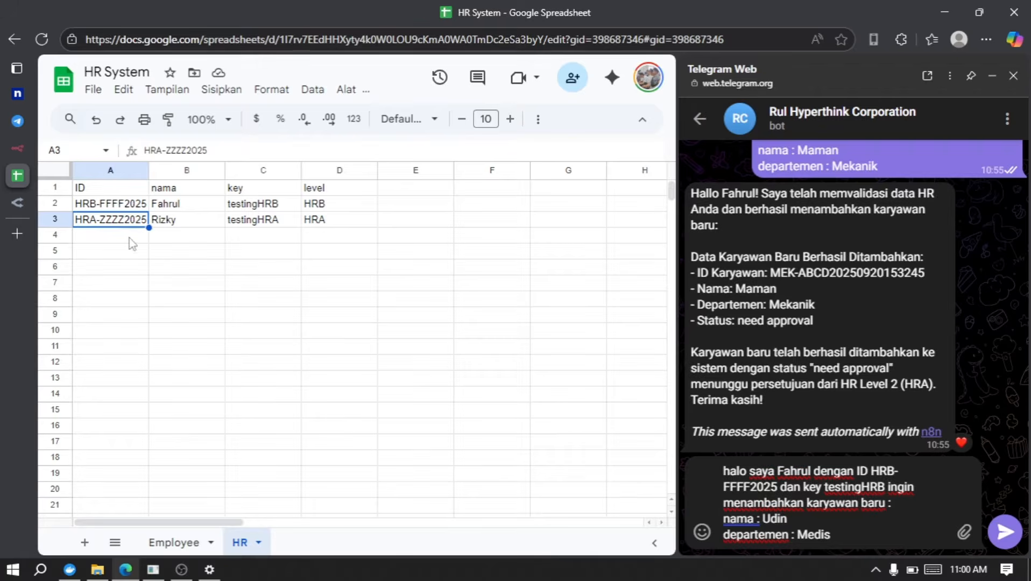
Point out the HR sheet's key, level and ID column headers.
click(245, 190)
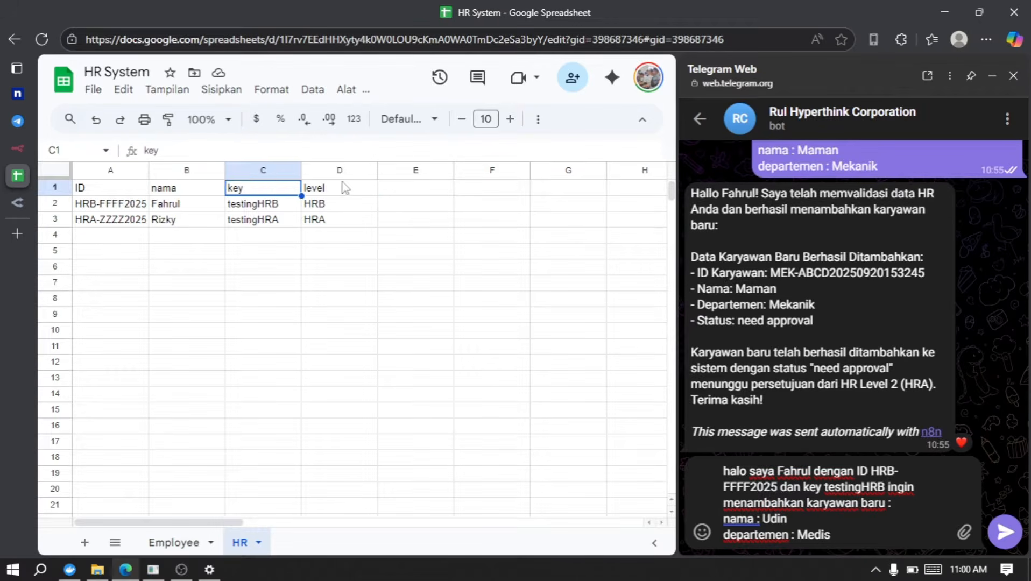
click(340, 186)
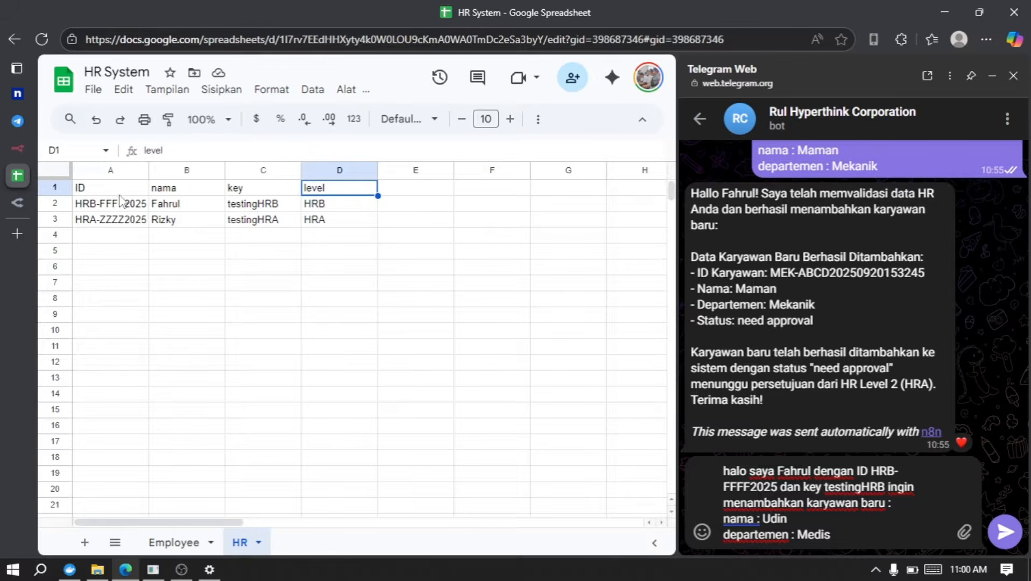
click(115, 190)
click(245, 194)
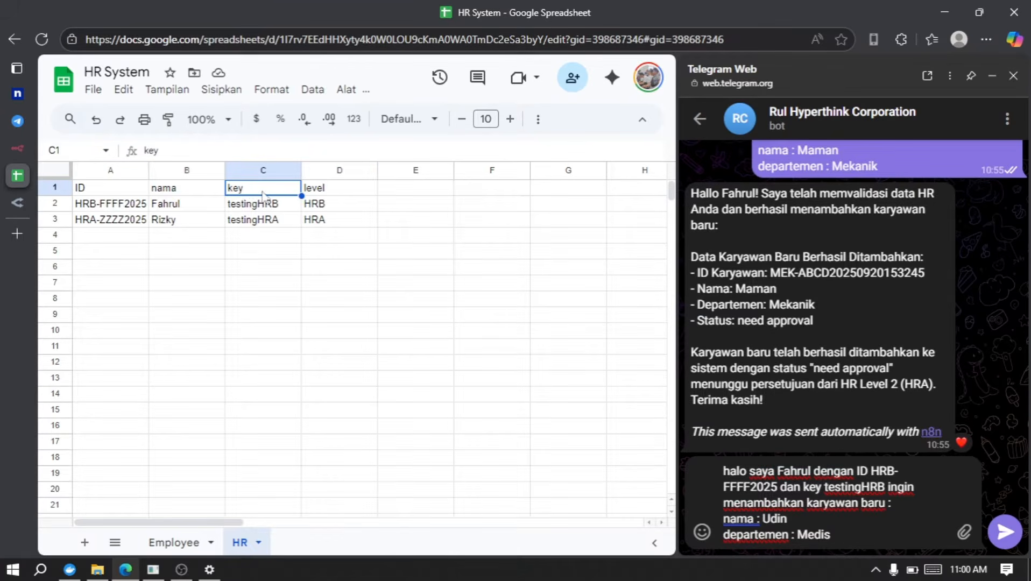
Compare the HRB and HRA level values, then return to the n8n workflow.
click(355, 206)
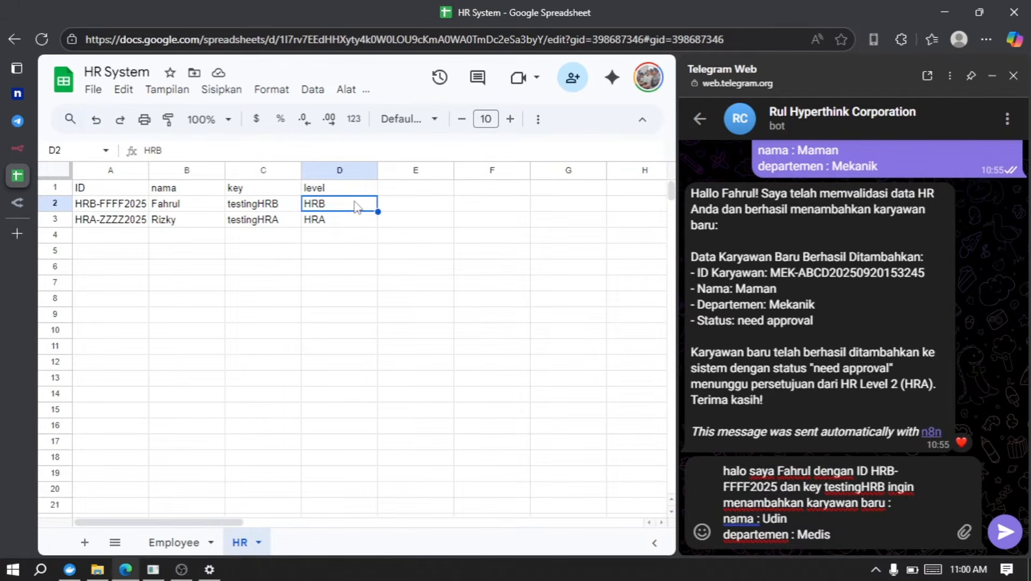
click(359, 225)
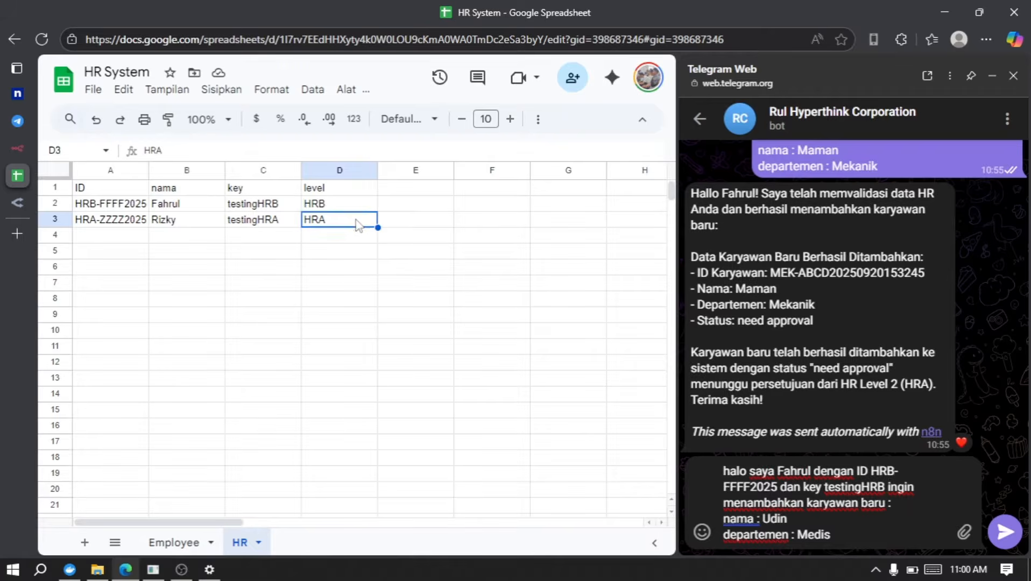
click(342, 207)
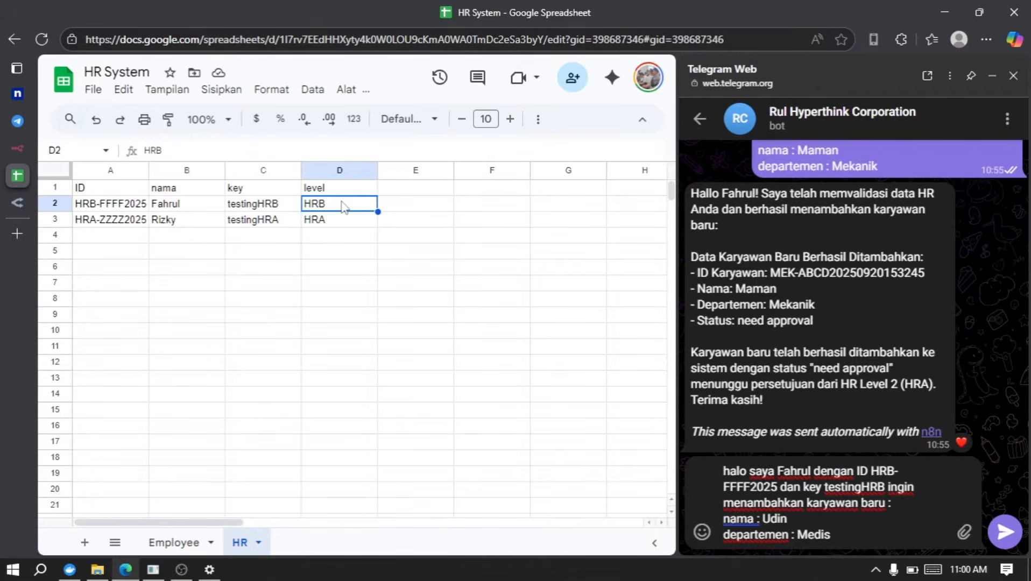
click(356, 225)
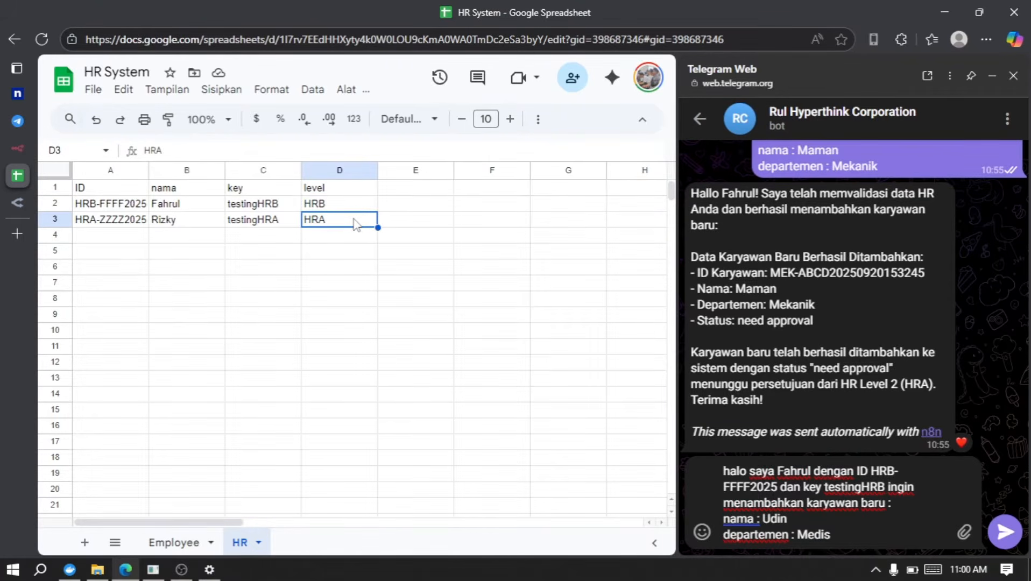
click(17, 148)
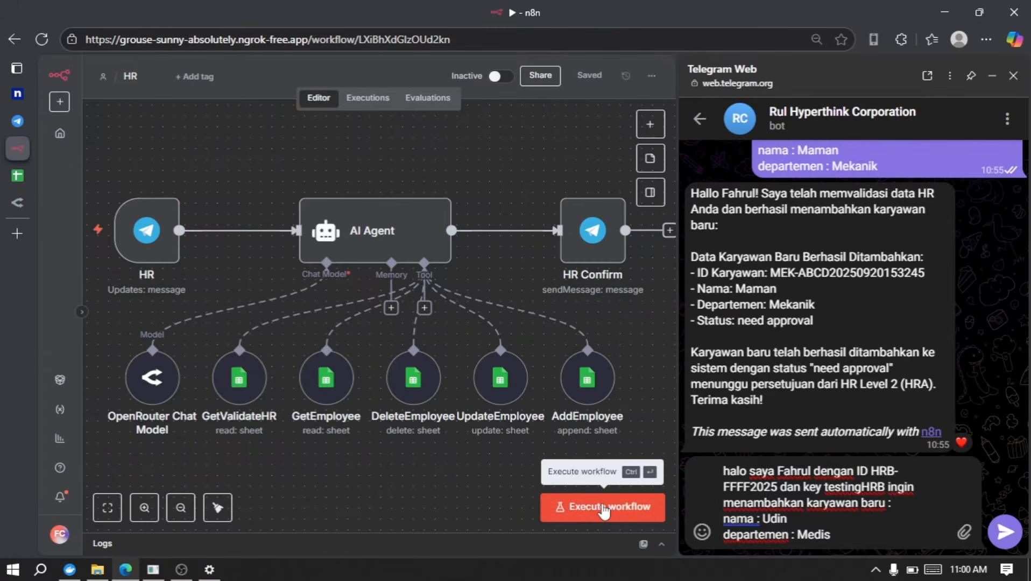
Start a test run and send the drafted Telegram request adding a Medis employee.
click(605, 508)
click(832, 509)
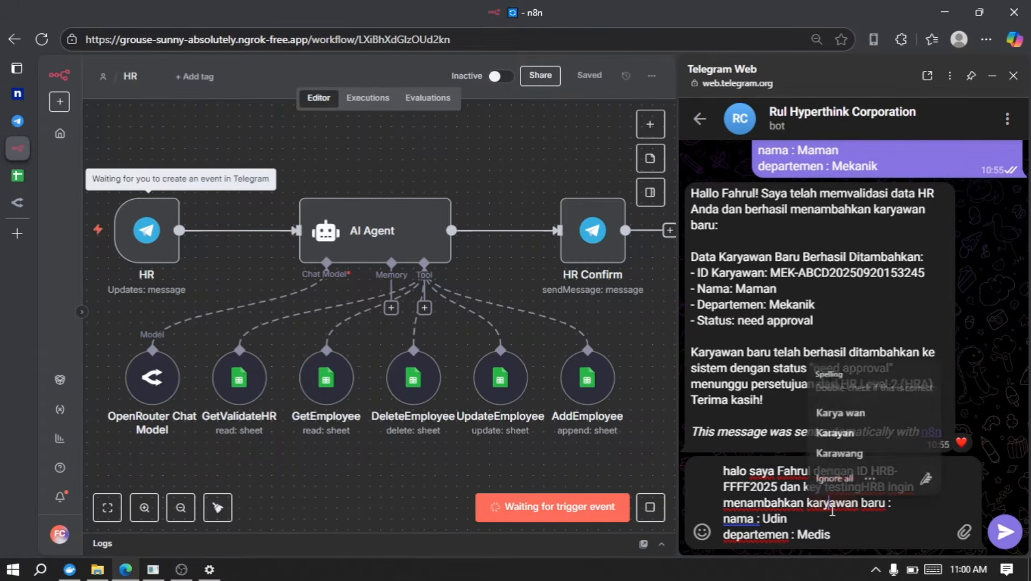
click(863, 531)
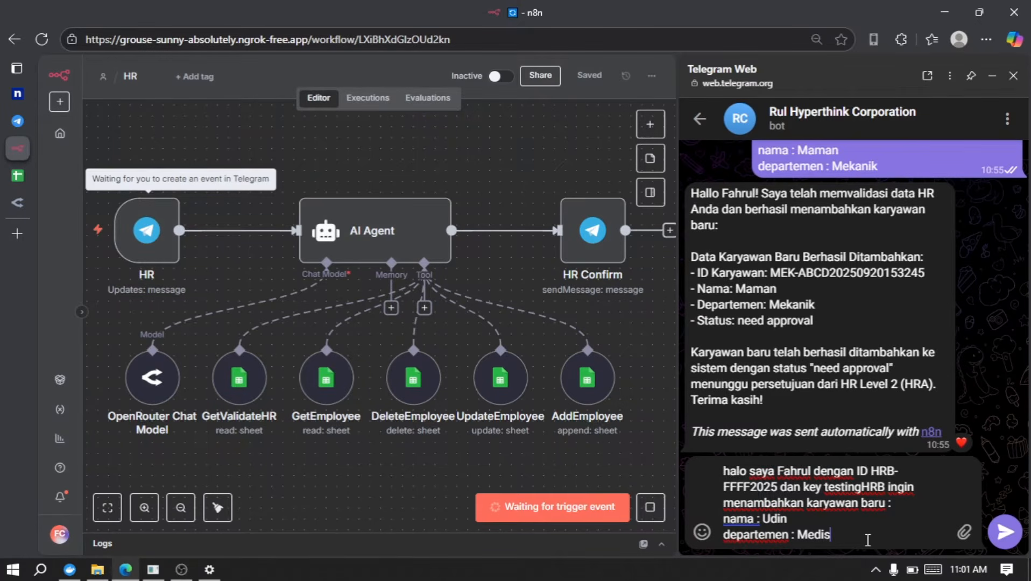
click(1004, 532)
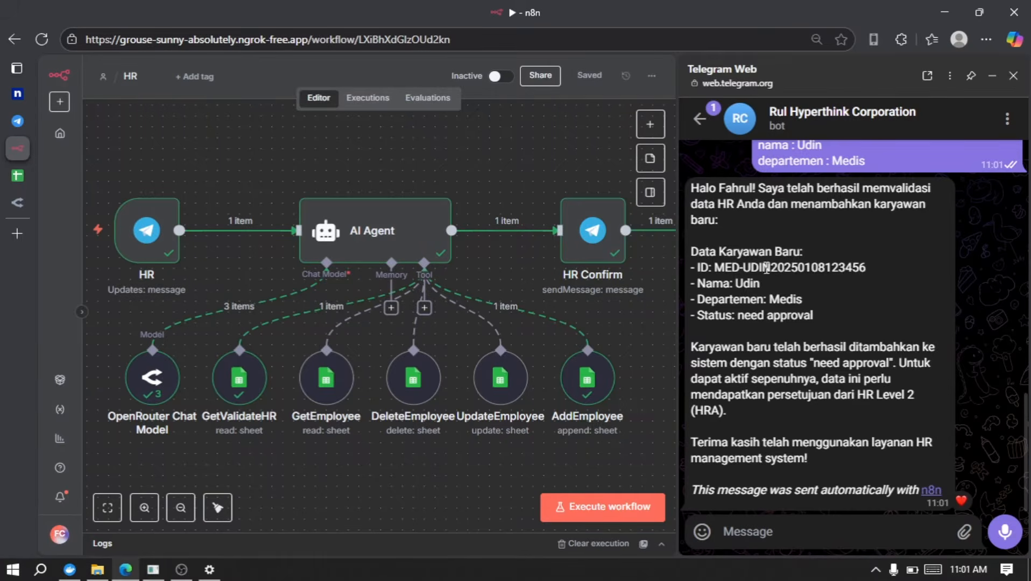
scroll(783, 267, up, 2)
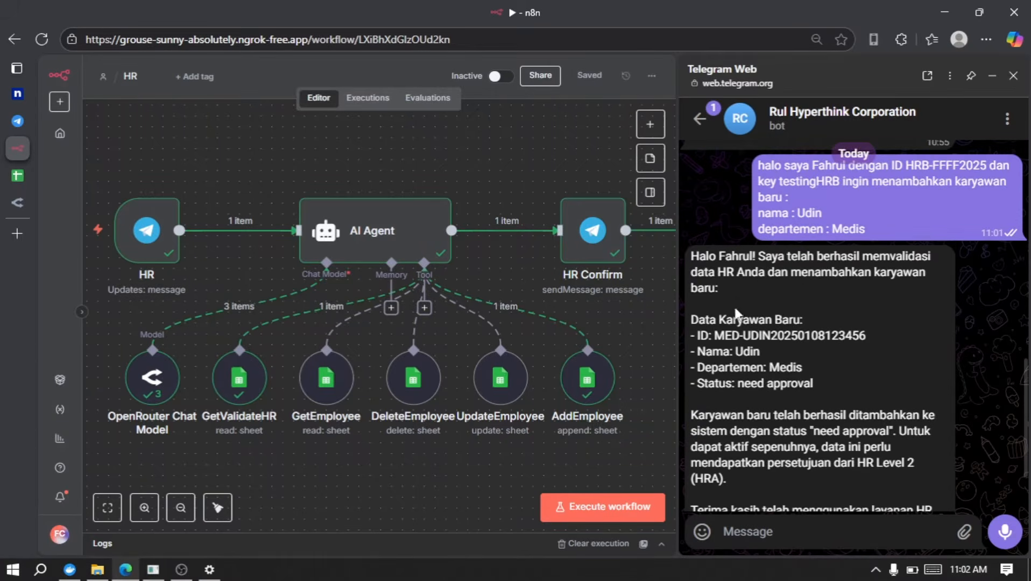
mouse_move(834, 235)
drag(835, 234, 865, 230)
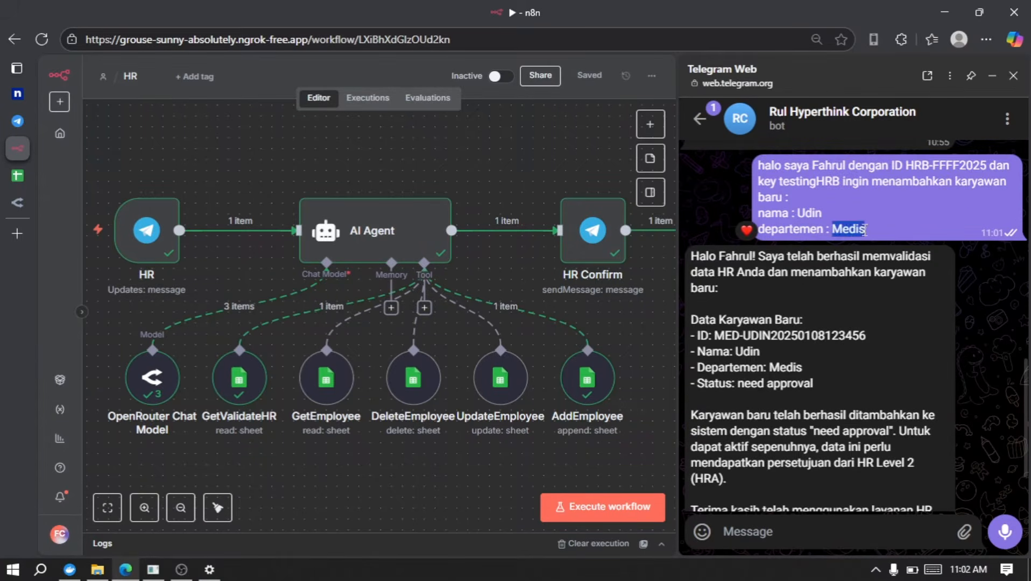
click(866, 232)
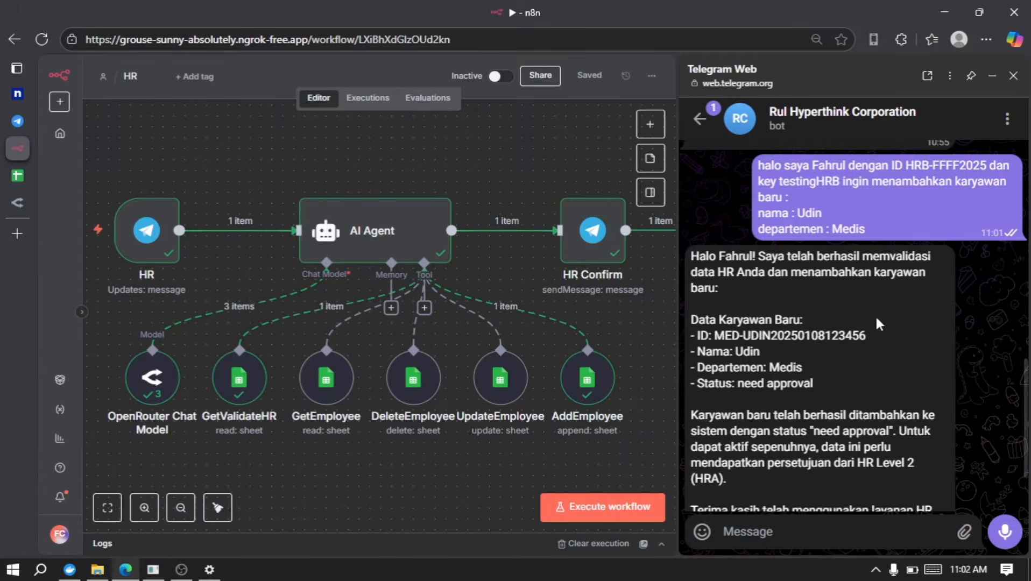
scroll(840, 333, up, 5)
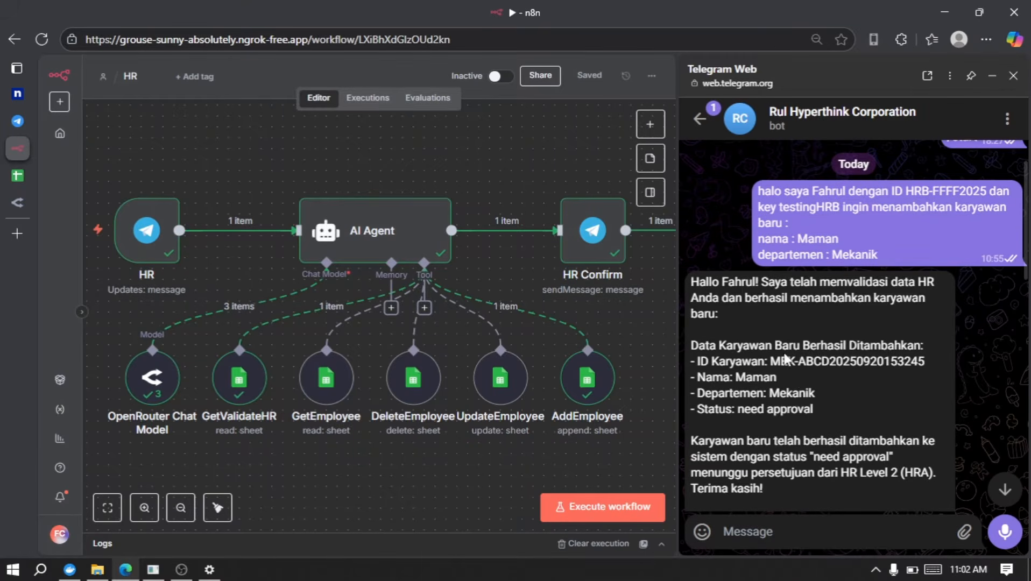
scroll(772, 362, down, 5)
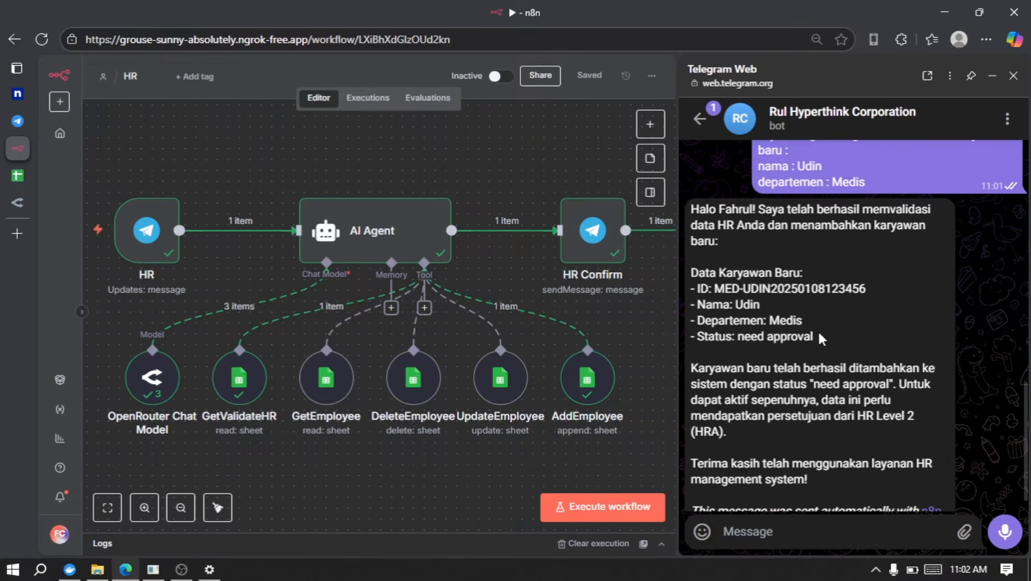
scroll(839, 393, down, 1)
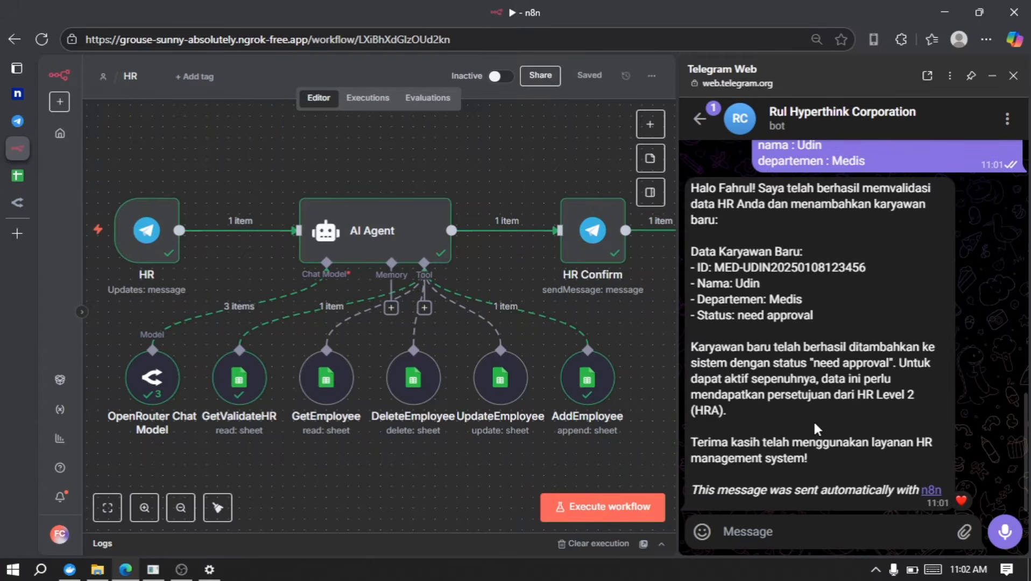
Check the Employee sheet's row 6 shows the new employee as need approval, and note the HRA level.
click(17, 181)
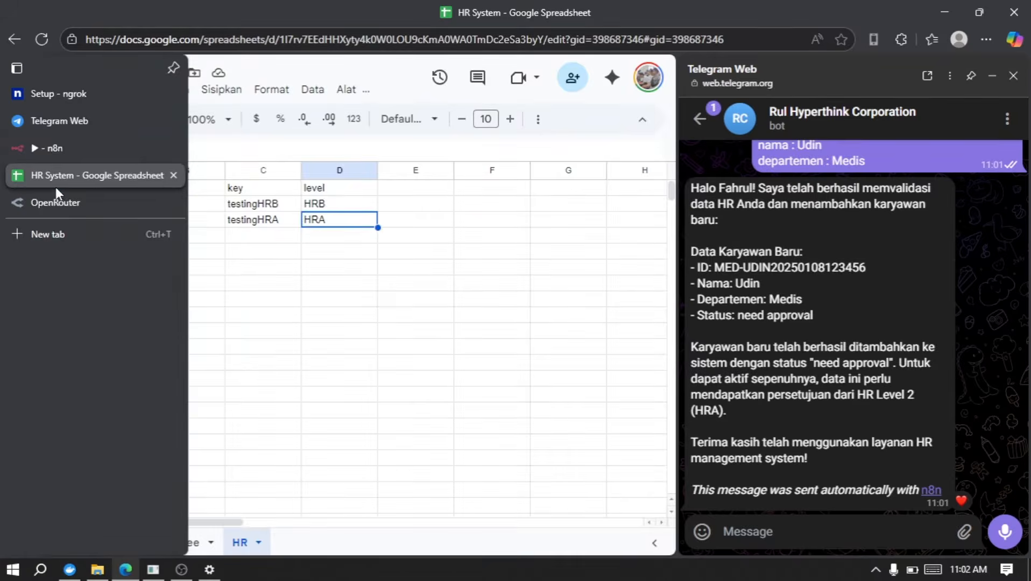
click(179, 548)
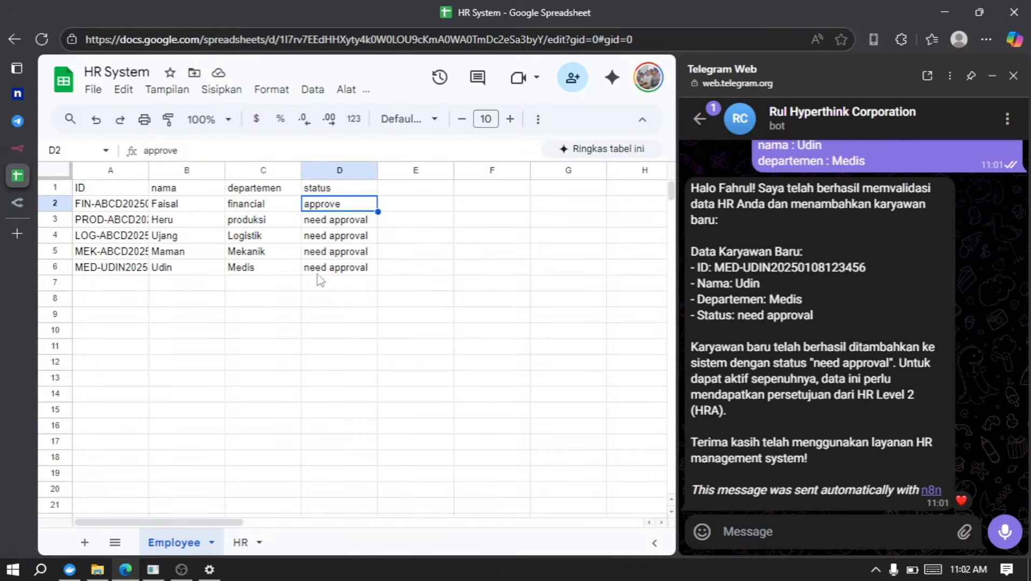
click(334, 270)
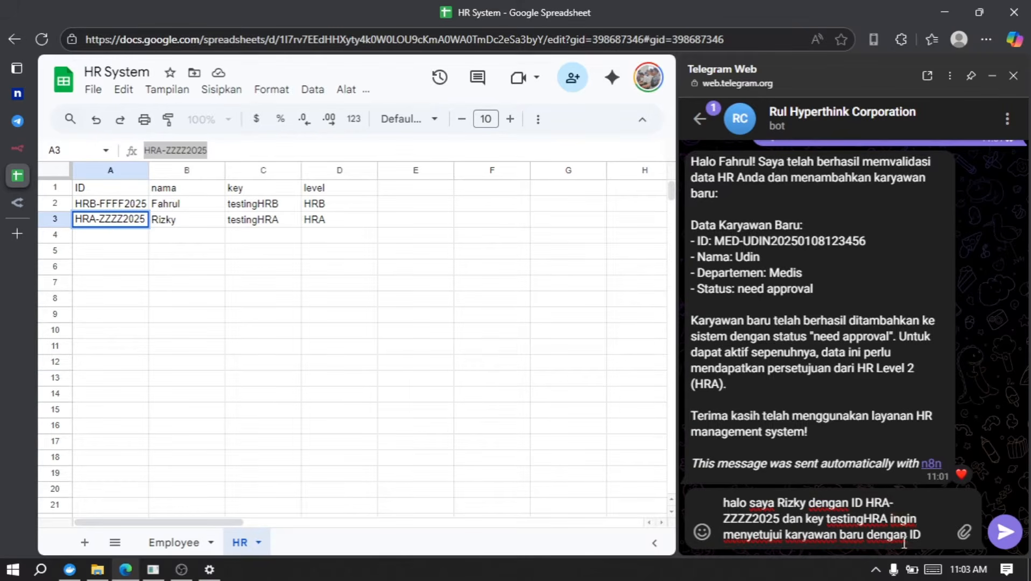
click(336, 217)
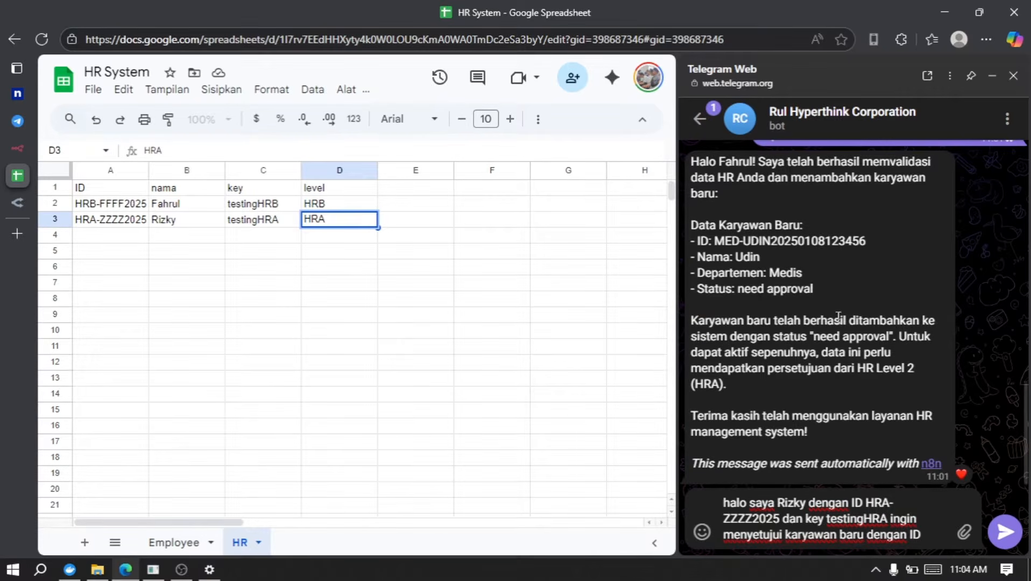
Copy the new employee's ID from the bot reply into the Telegram approval request.
drag(716, 242, 871, 240)
key(ctrl+c)
key(ctrl+v)
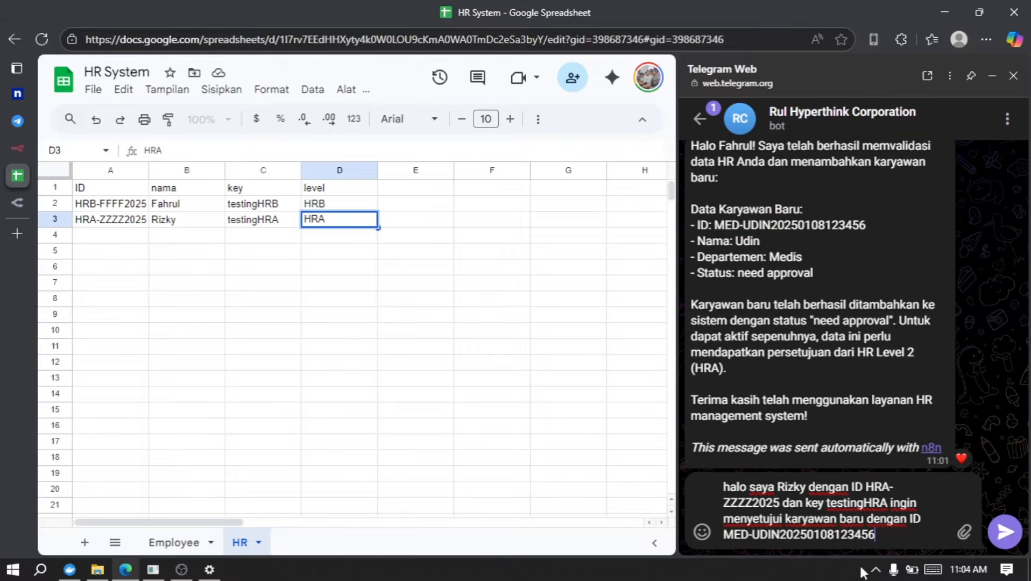
Start a test run in n8n and send the HRA approval request to the bot.
click(48, 148)
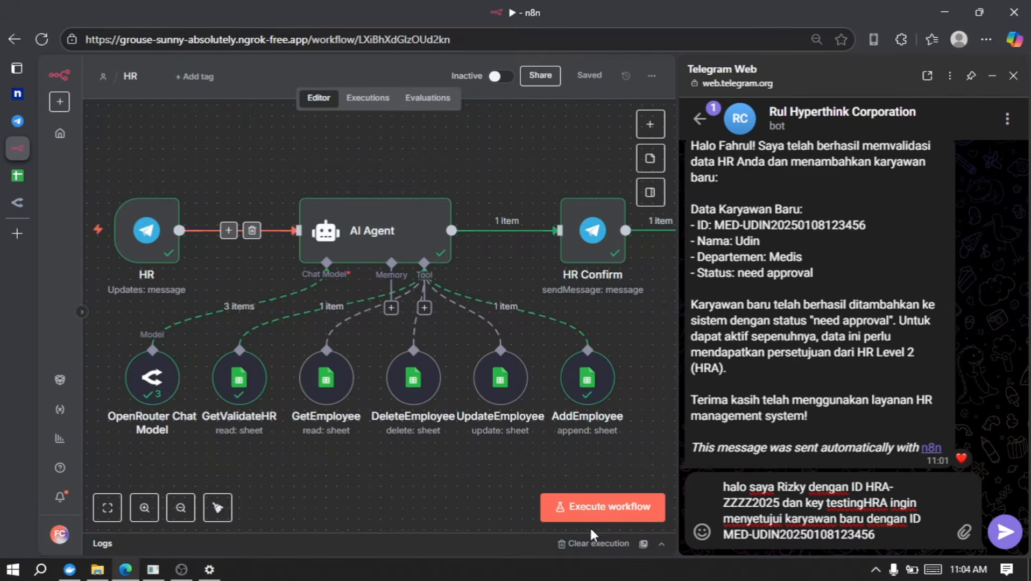
click(607, 507)
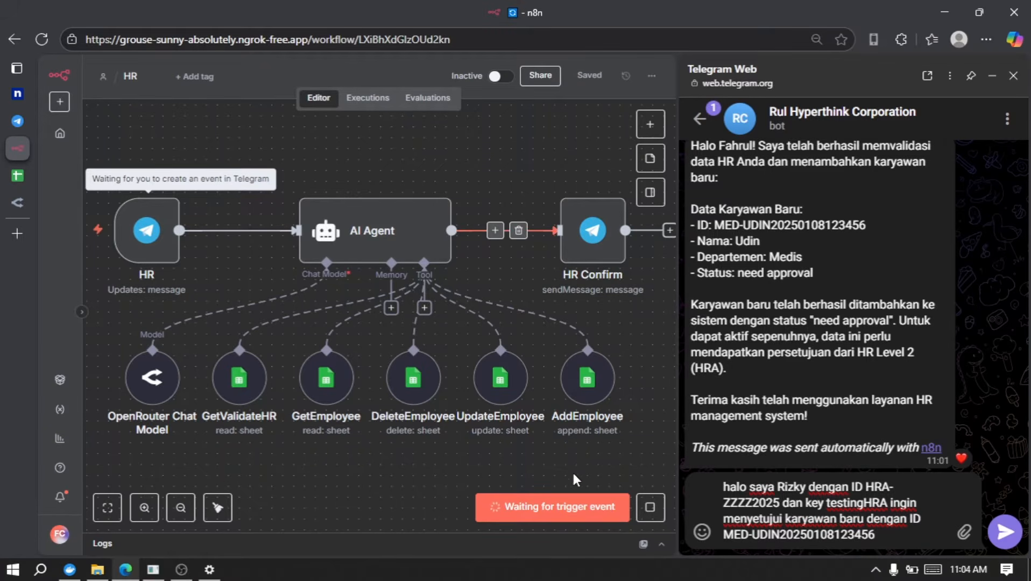
click(1006, 532)
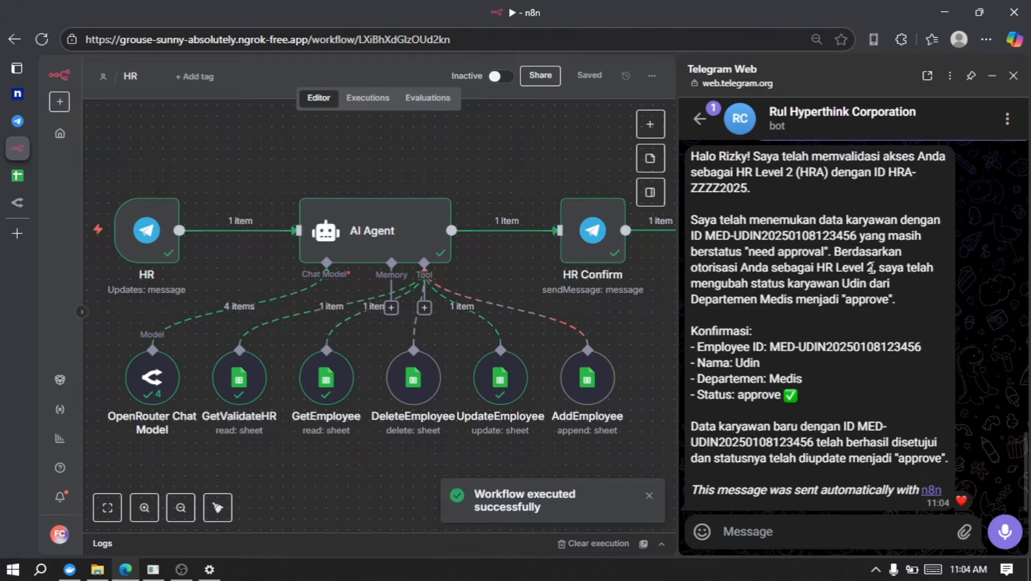
Read the bot's reply confirming HRA access and 'approve' status, then return to the HR System spreadsheet.
scroll(871, 268, up, 1)
scroll(871, 268, up, 1)
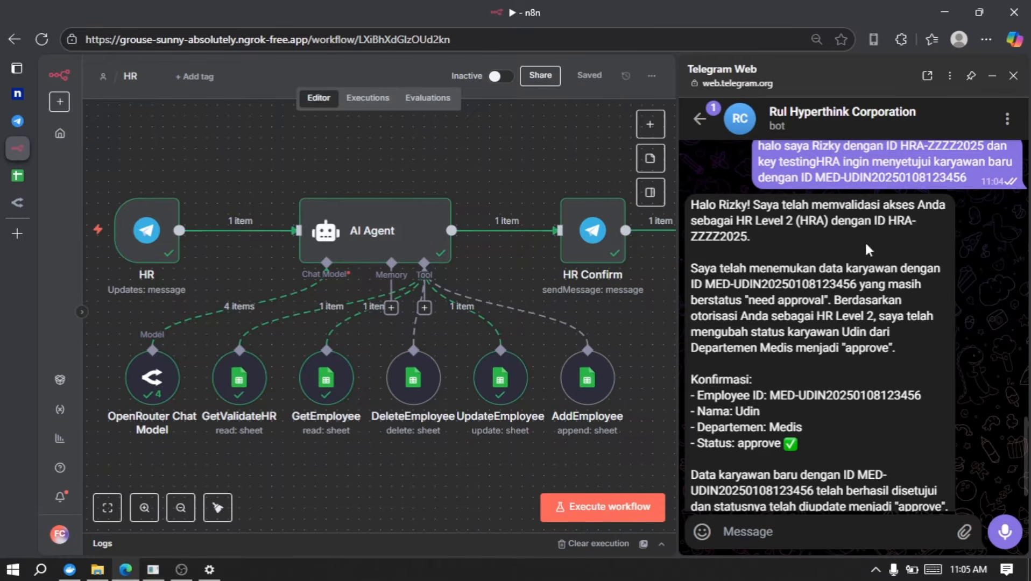
scroll(842, 283, down, 1)
scroll(842, 284, down, 1)
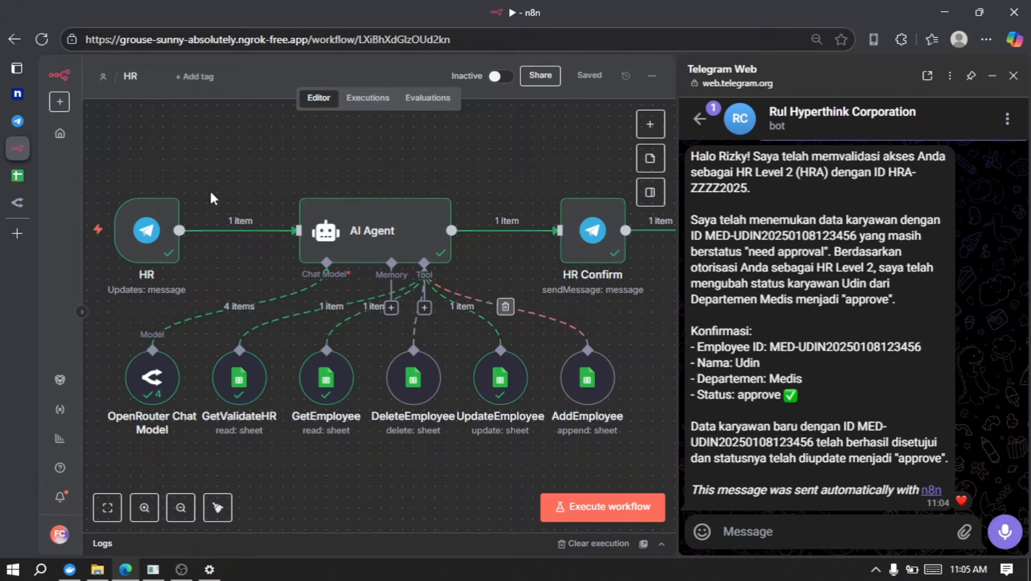
click(17, 175)
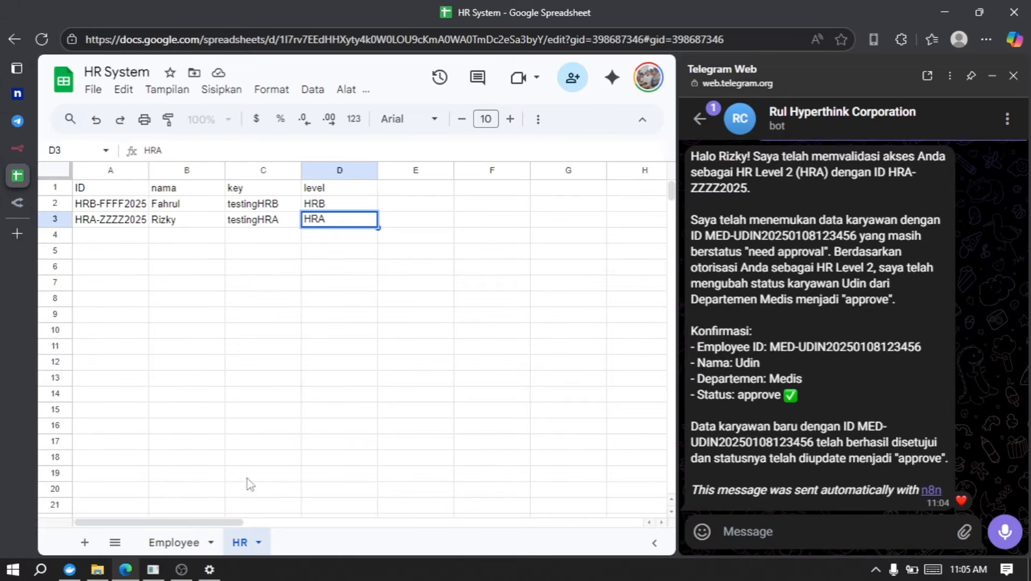
Show the Employee sheet's data in the HR System spreadsheet.
click(184, 541)
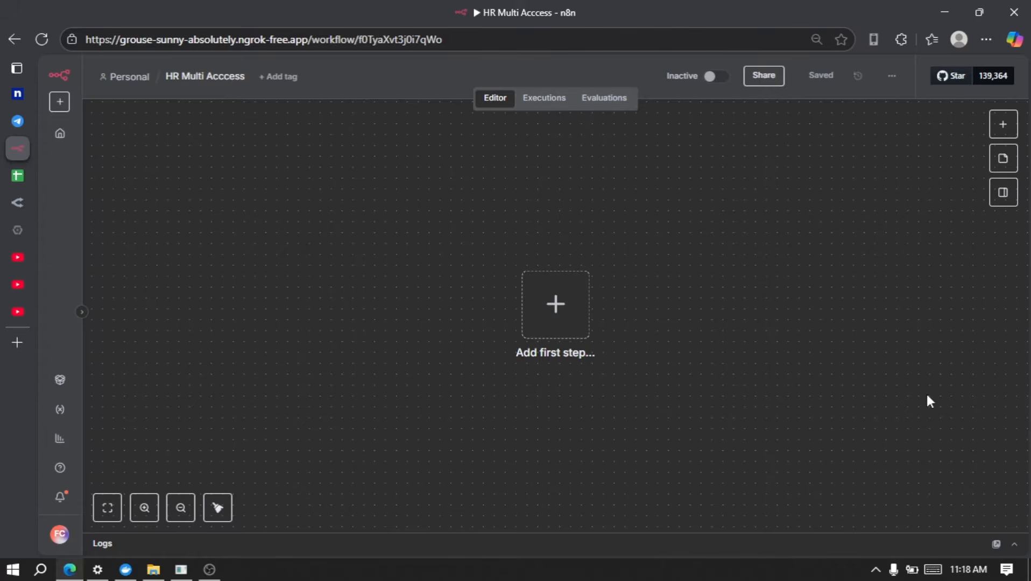
Confirm the ngrok tunnel is online next to Docker, then bring up the N8N Webhook YouTube tutorial.
click(125, 569)
click(181, 570)
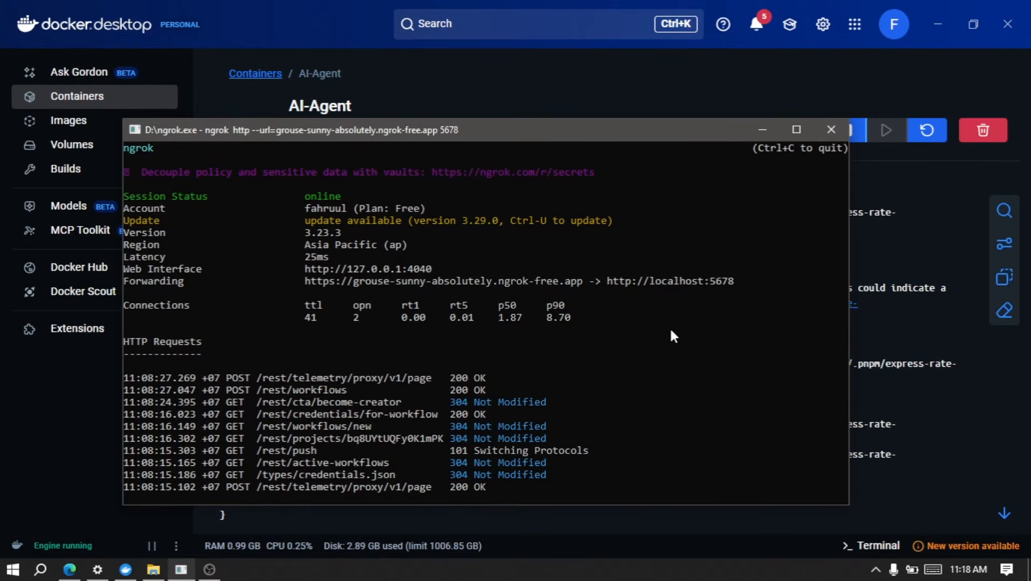
key(alt+Tab)
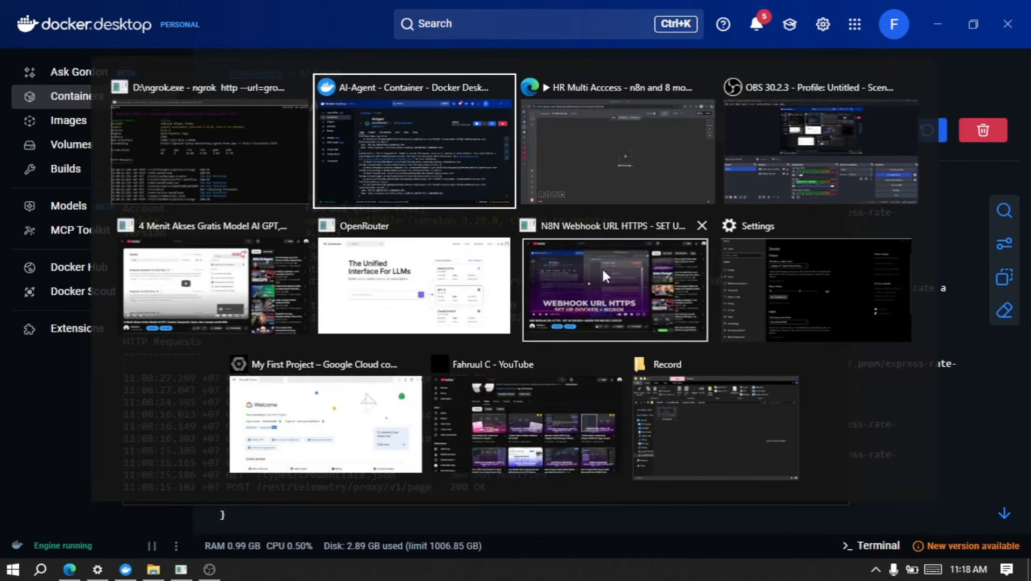
click(603, 271)
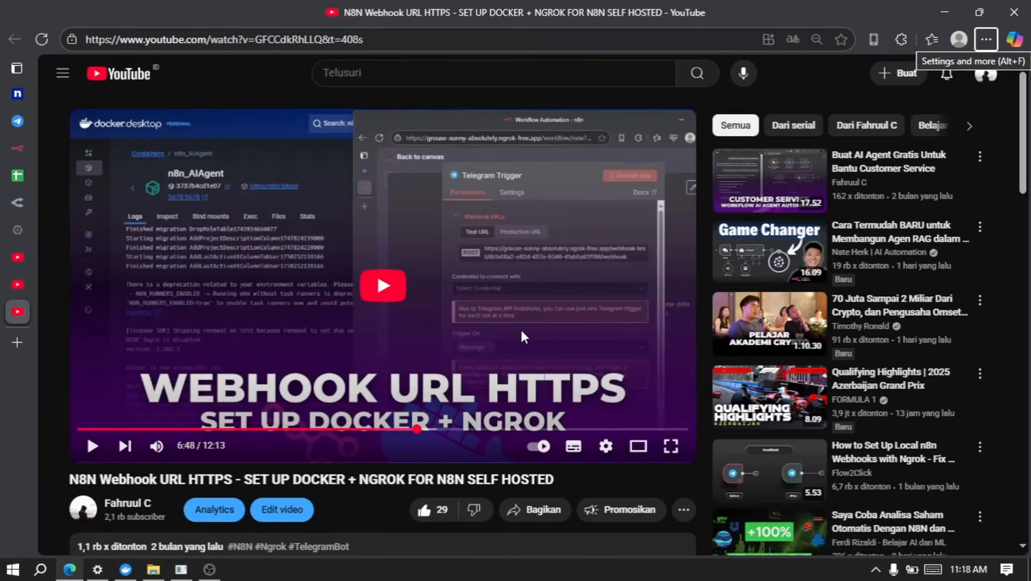
Select the pinned comment's n8n environment variables, then go to the My First Project Google Cloud console.
scroll(521, 330, down, 7)
scroll(521, 330, down, 4)
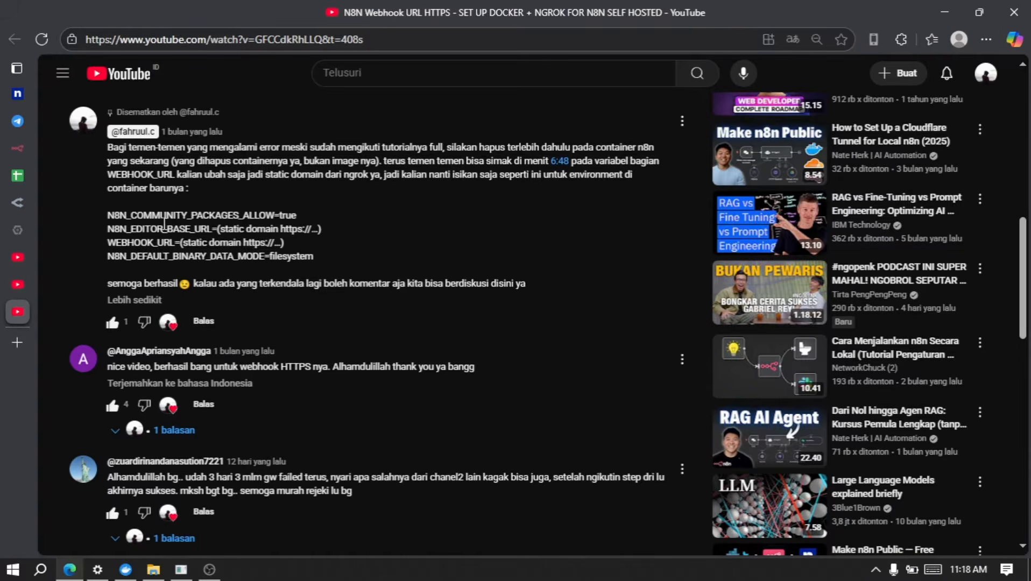
drag(100, 144, 560, 282)
click(560, 282)
scroll(559, 277, up, 10)
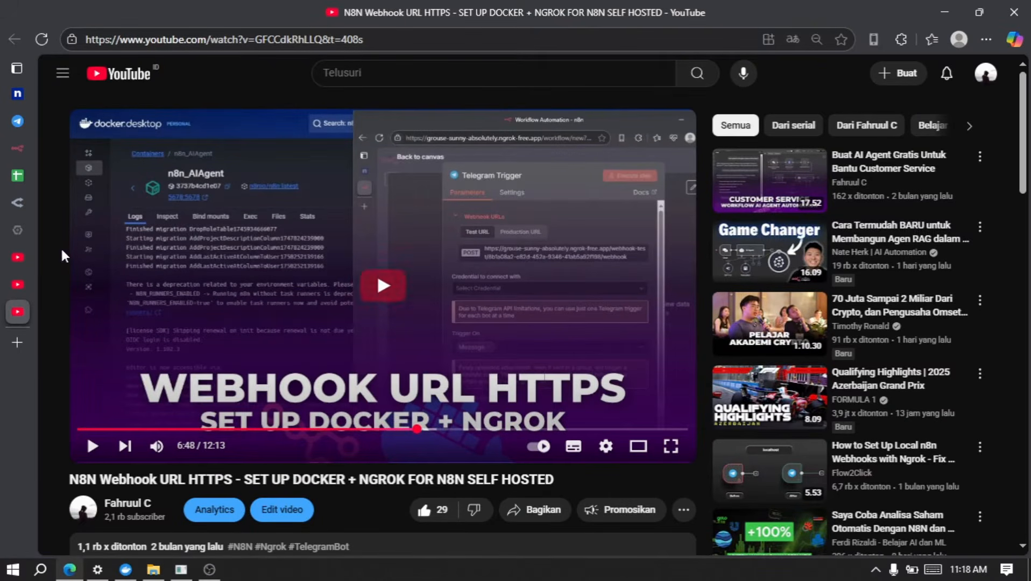
click(22, 230)
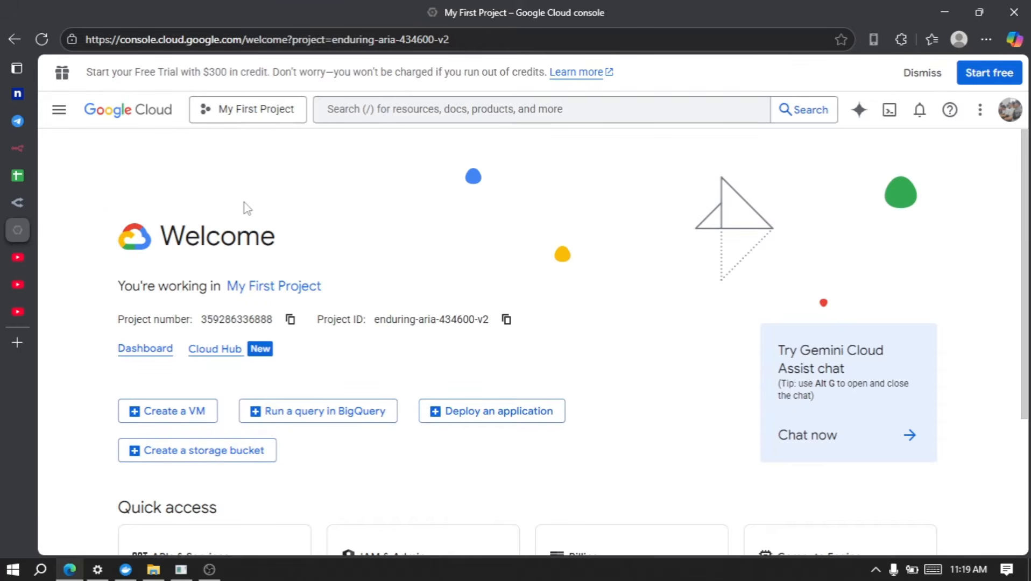
Search 'api' and go to the APIs & Services Library.
click(454, 111)
text(api)
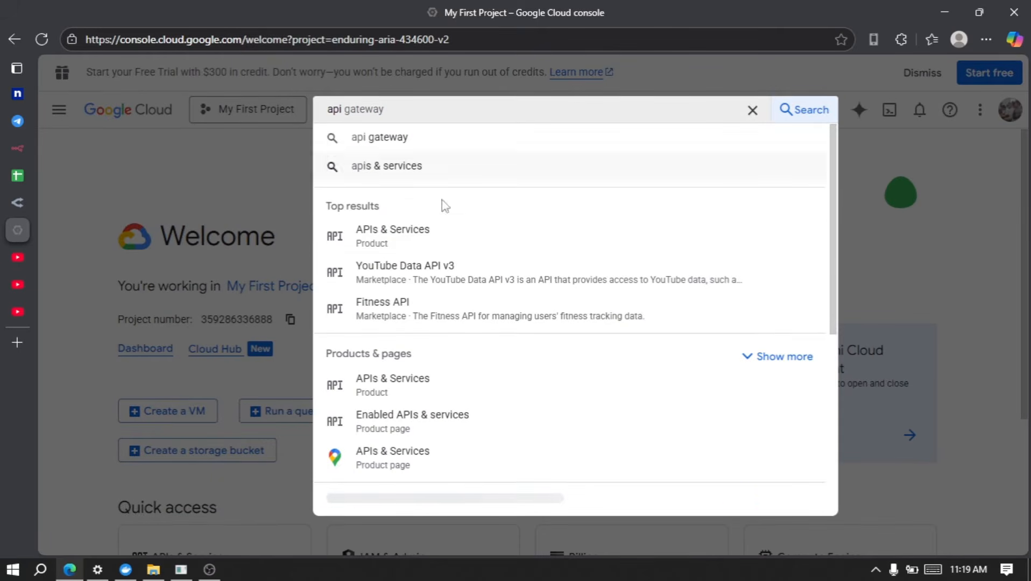
click(410, 238)
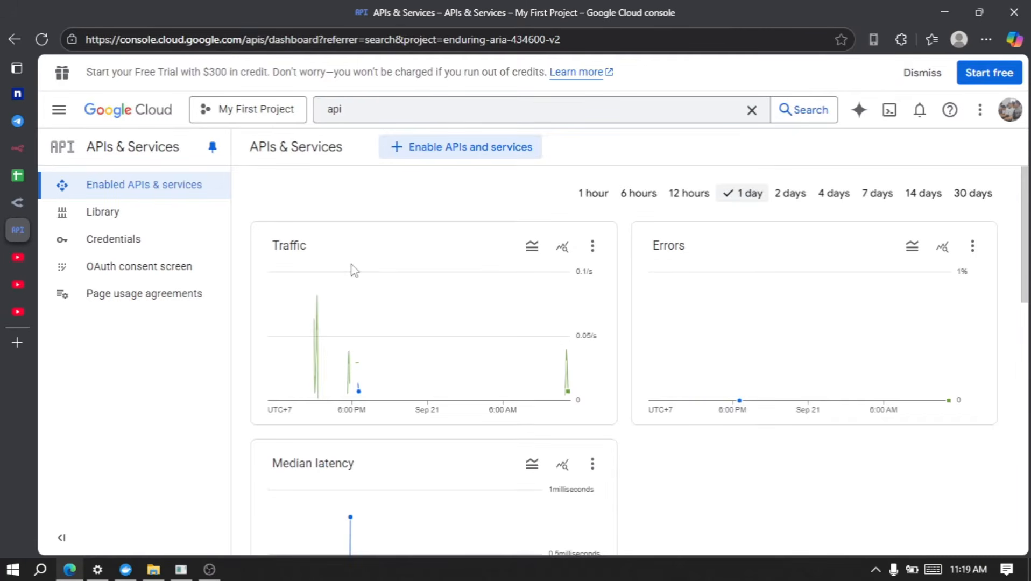
click(176, 218)
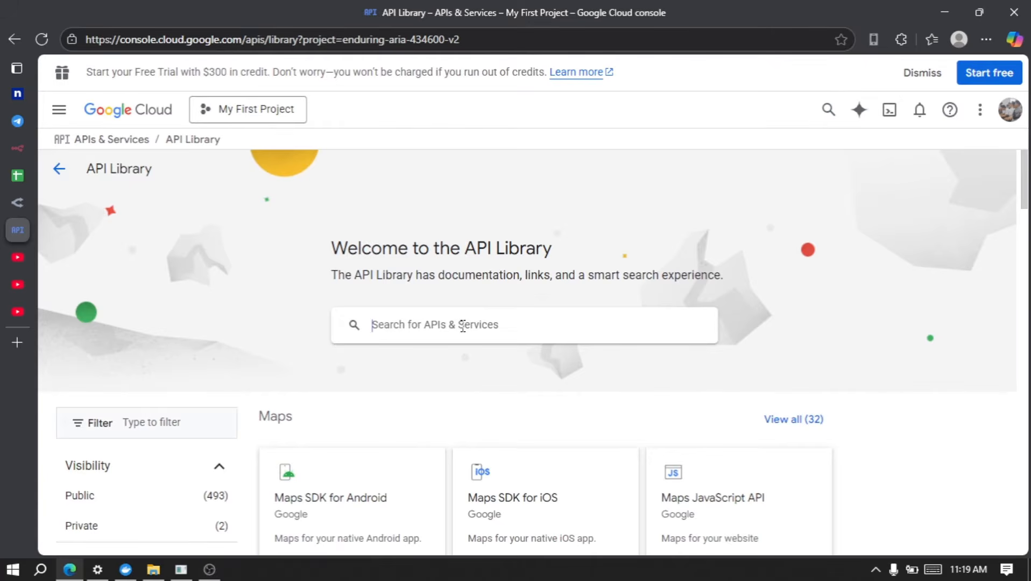
Find Google Sheets API by searching 'sheet' and open its Manage page showing Enabled.
click(462, 326)
text(sheet)
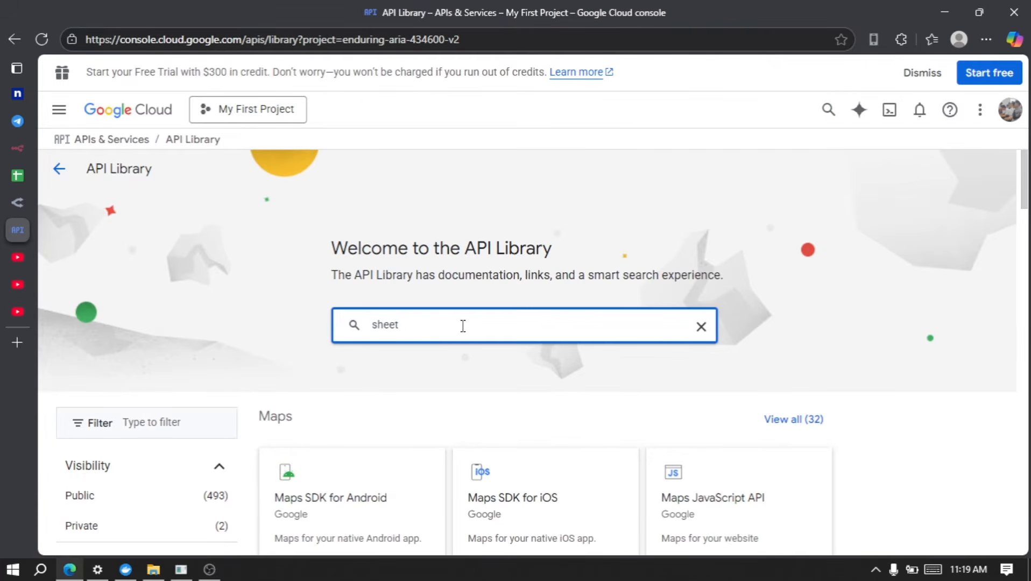
key(Return)
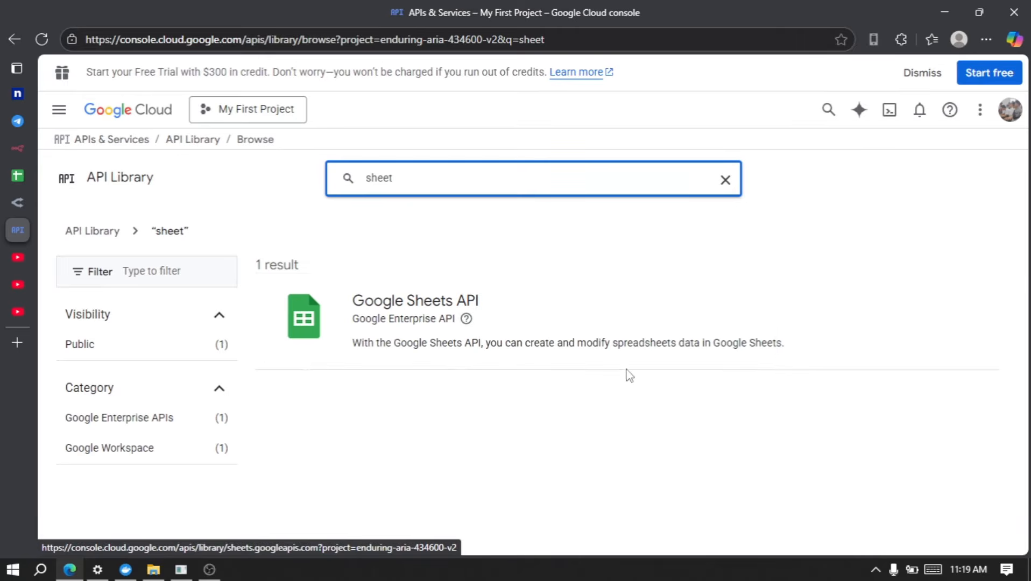
click(693, 320)
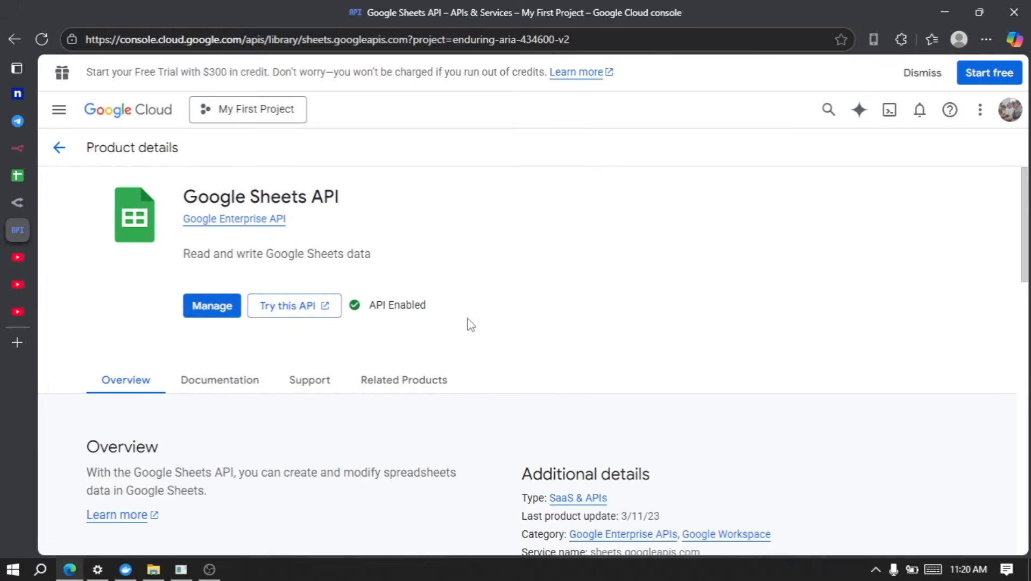
click(222, 303)
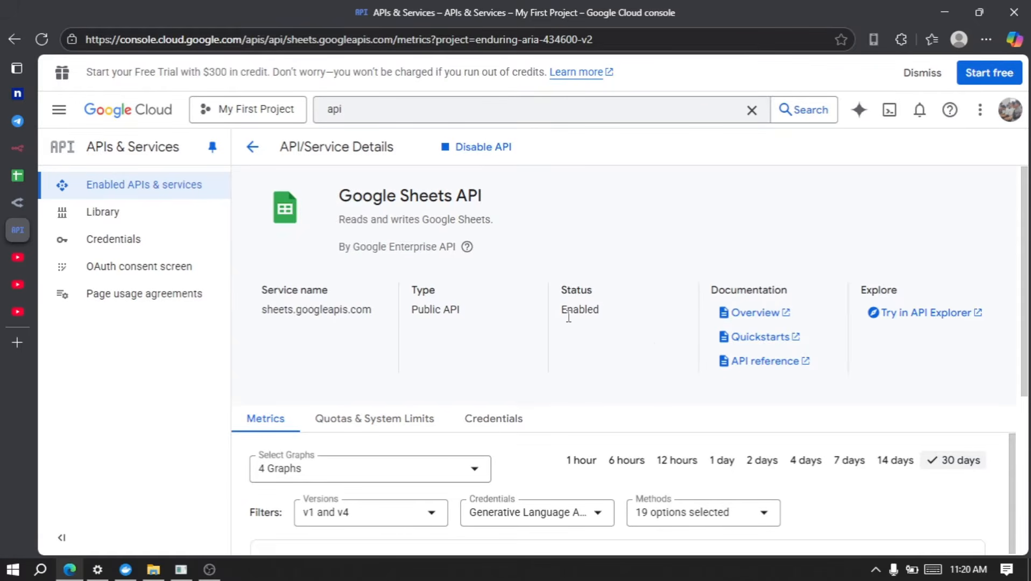
Verify Google Drive API is enabled via the Library search 'drive', then view the Credentials page.
click(152, 216)
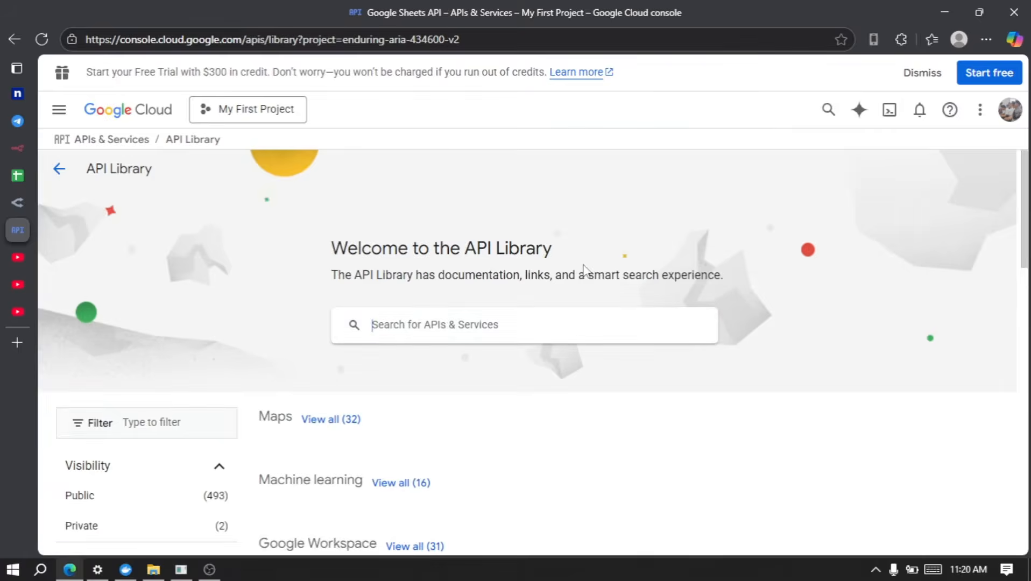
text(drive)
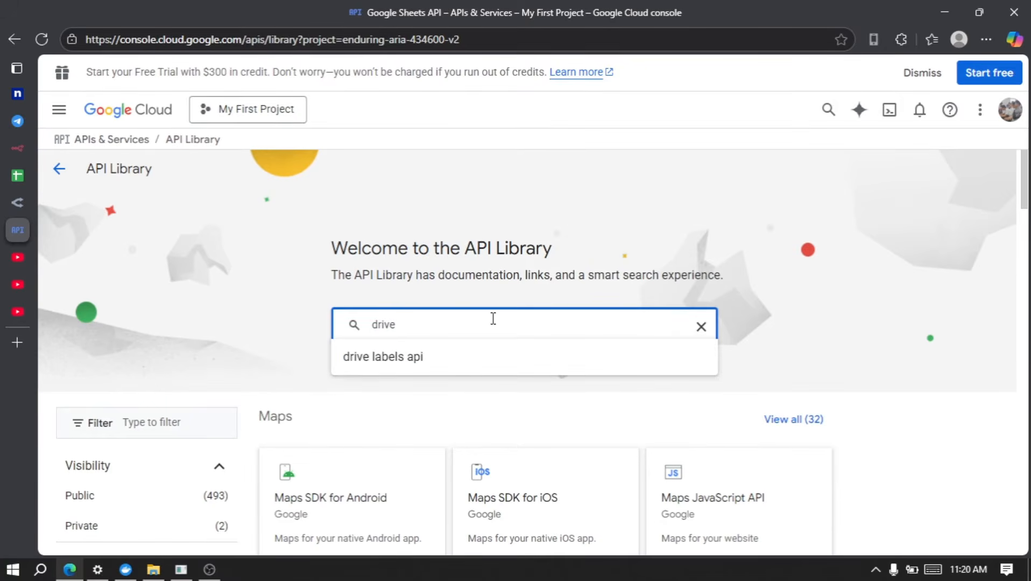
key(Return)
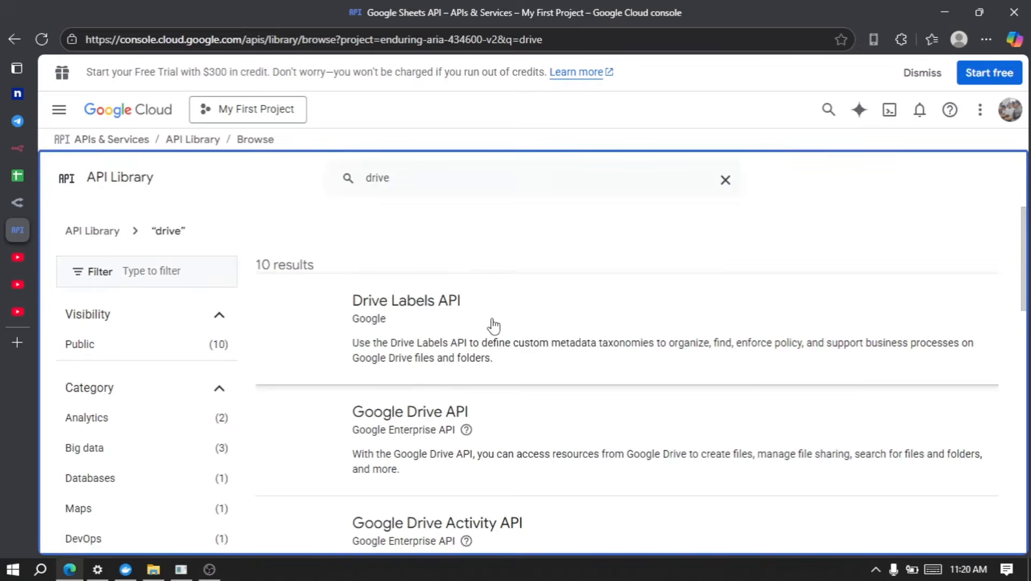
scroll(492, 325, down, 2)
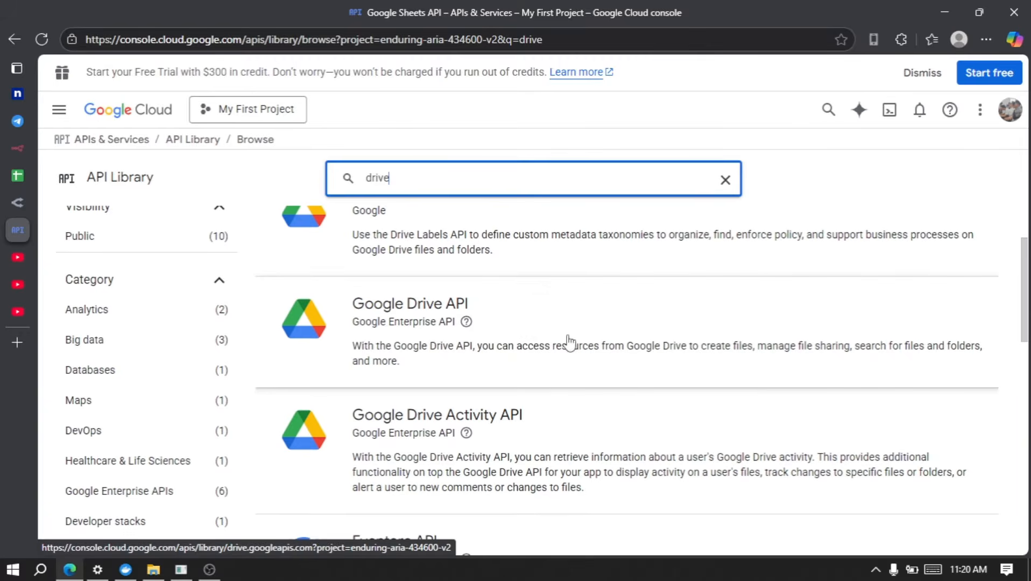
click(721, 319)
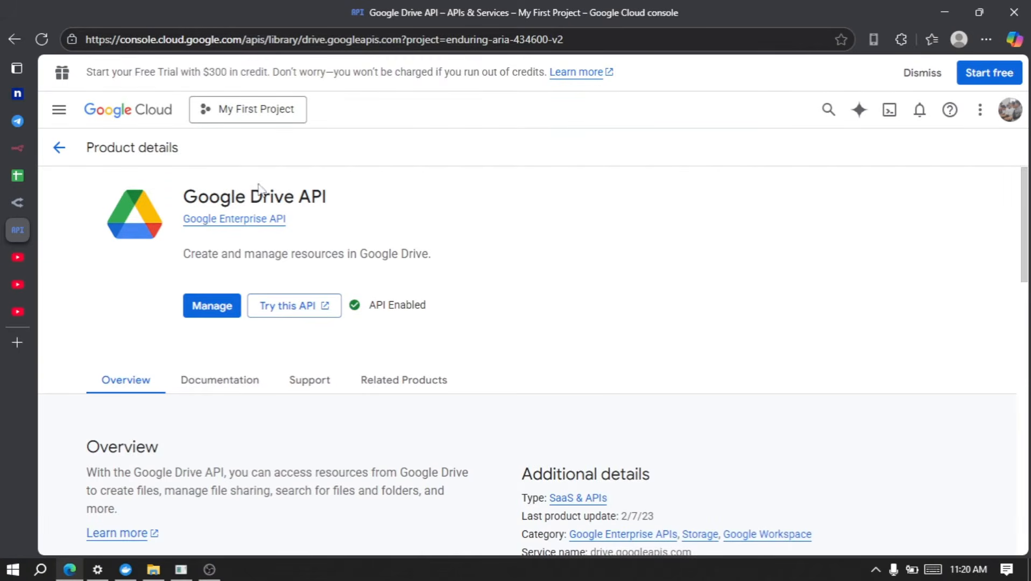
click(208, 317)
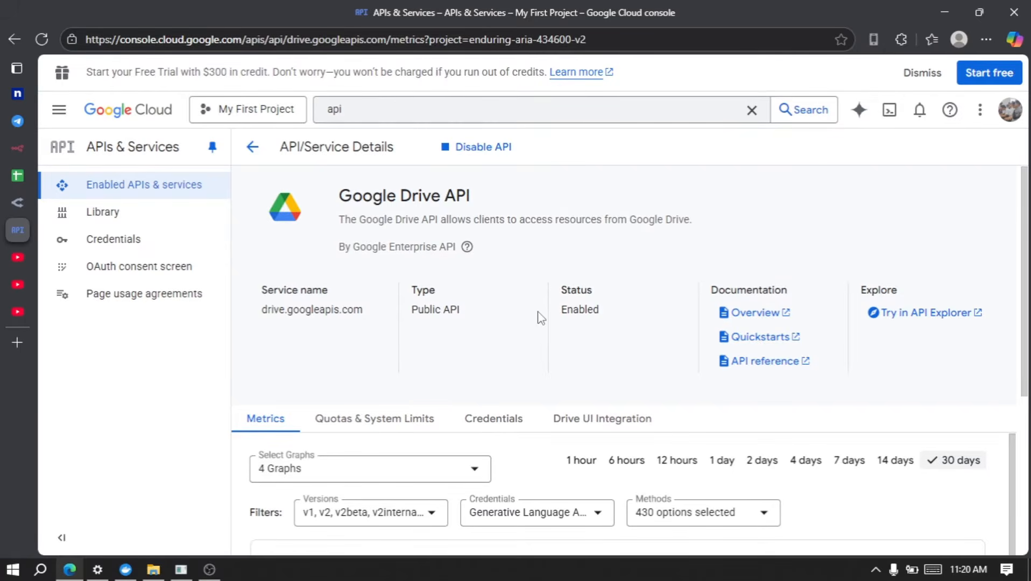
click(143, 247)
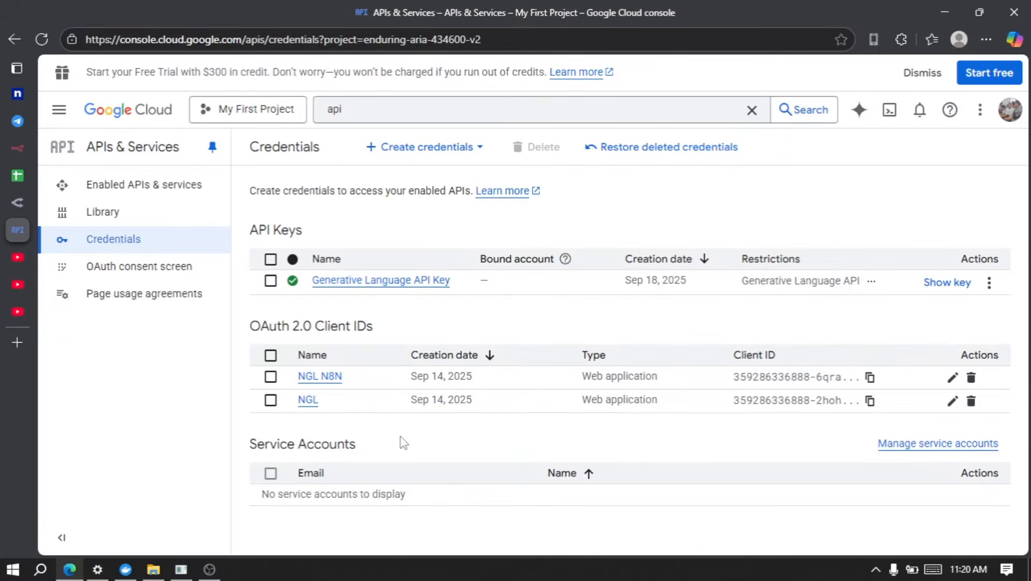
Start a new OAuth client ID with application type Web application.
click(426, 154)
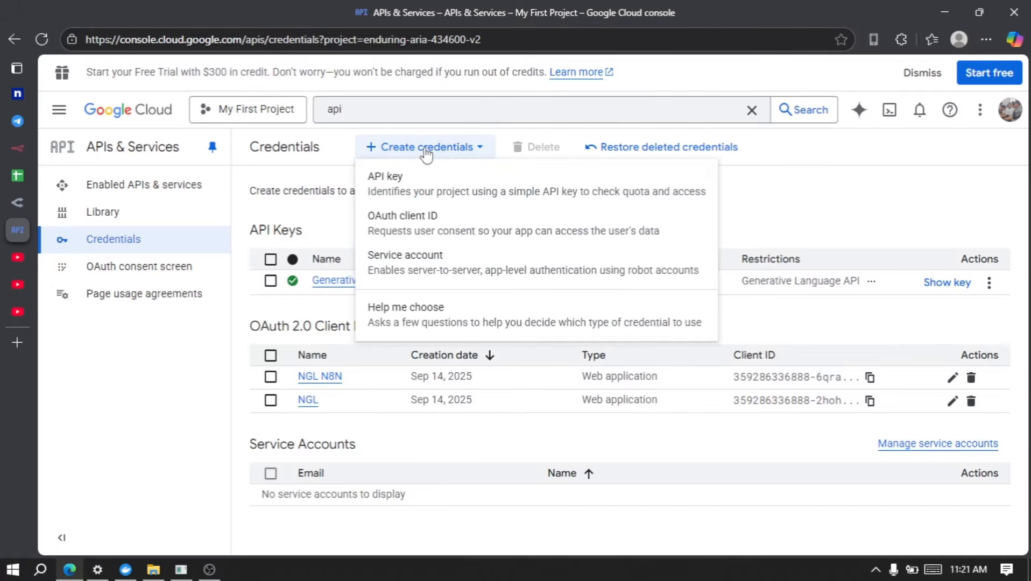
click(477, 228)
click(506, 289)
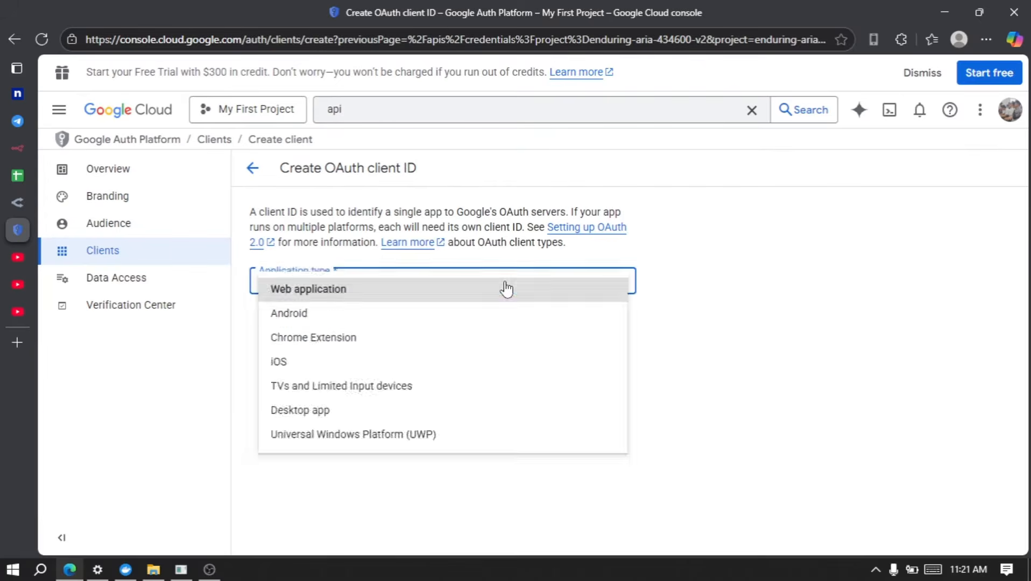
click(358, 297)
scroll(448, 269, down, 1)
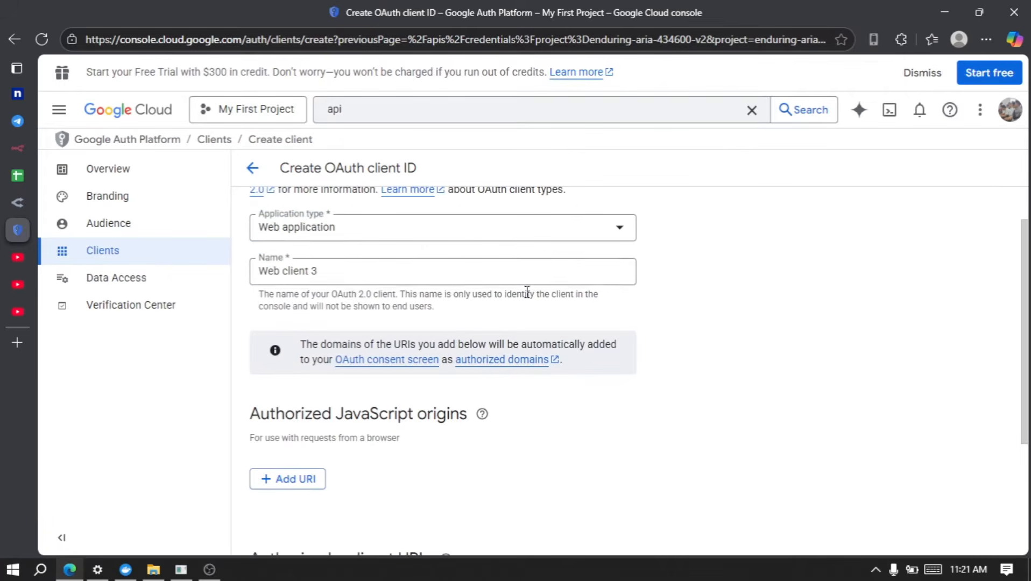
Name the client 'HR Multi Access', add an empty redirect URI entry, and return to n8n.
click(449, 269)
key(ctrl+shift+Left)
key(ctrl+shift+Left)
text(HR Multi Acces)
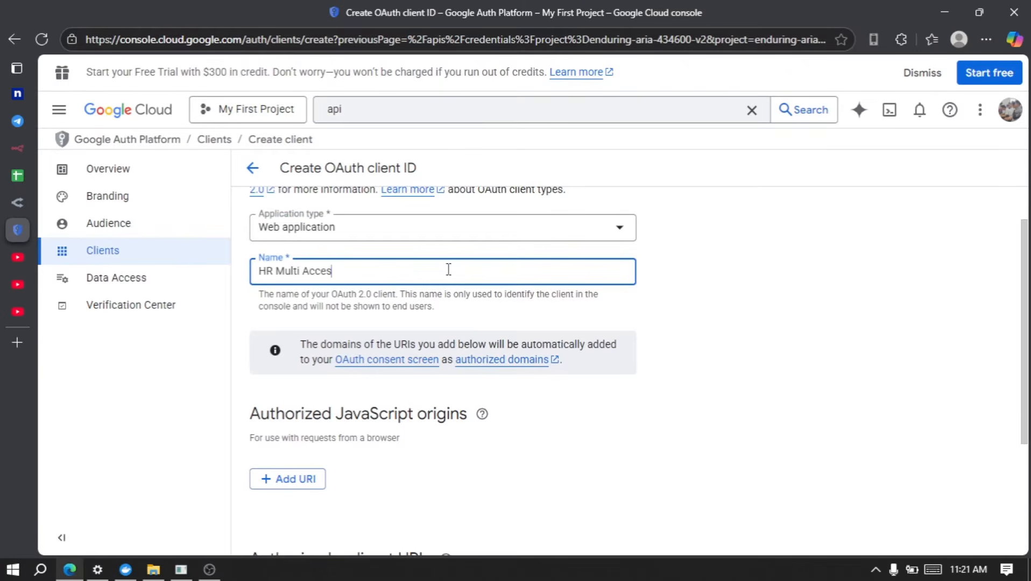
text(s)
click(671, 309)
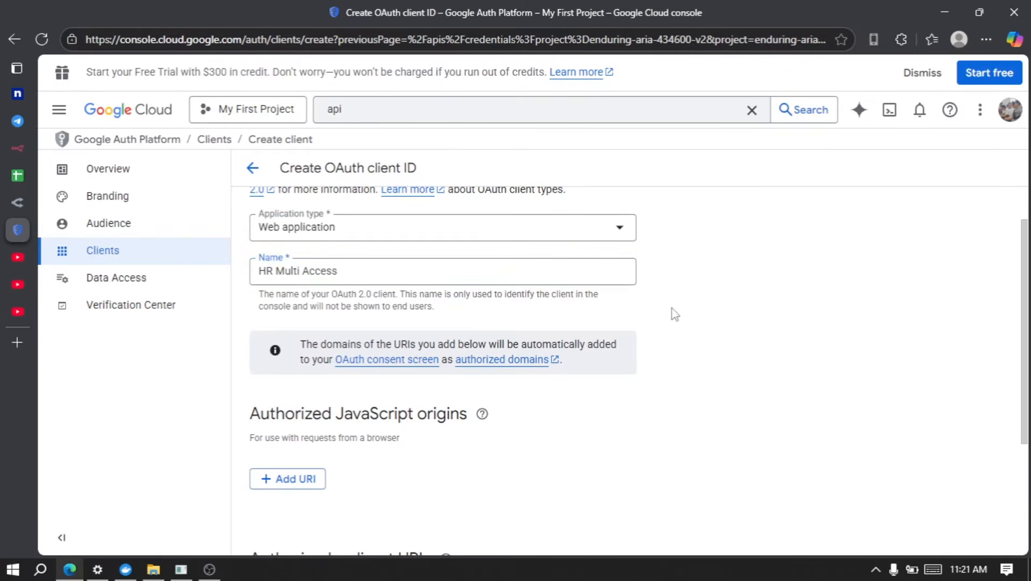
scroll(672, 308, down, 3)
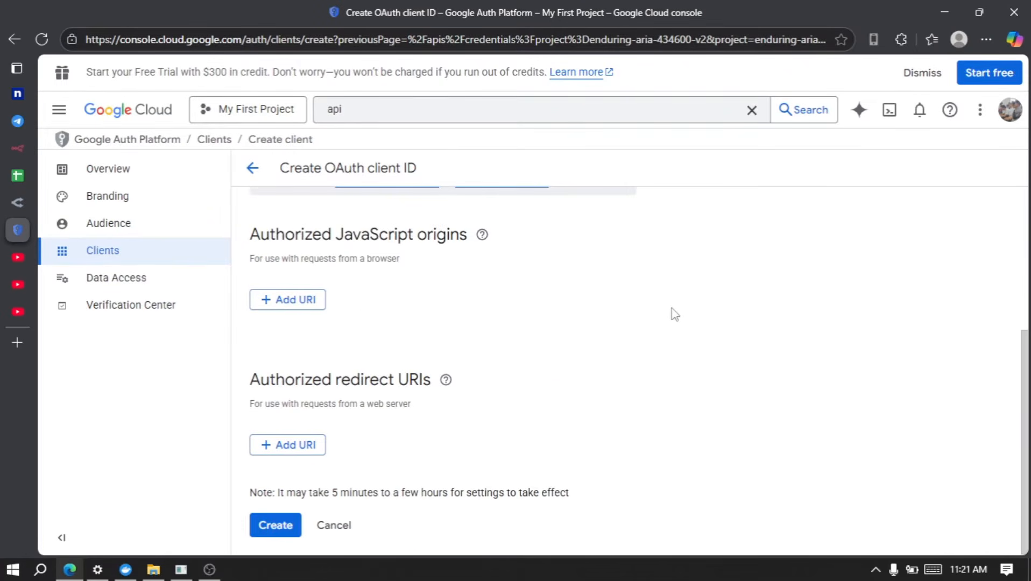
click(287, 446)
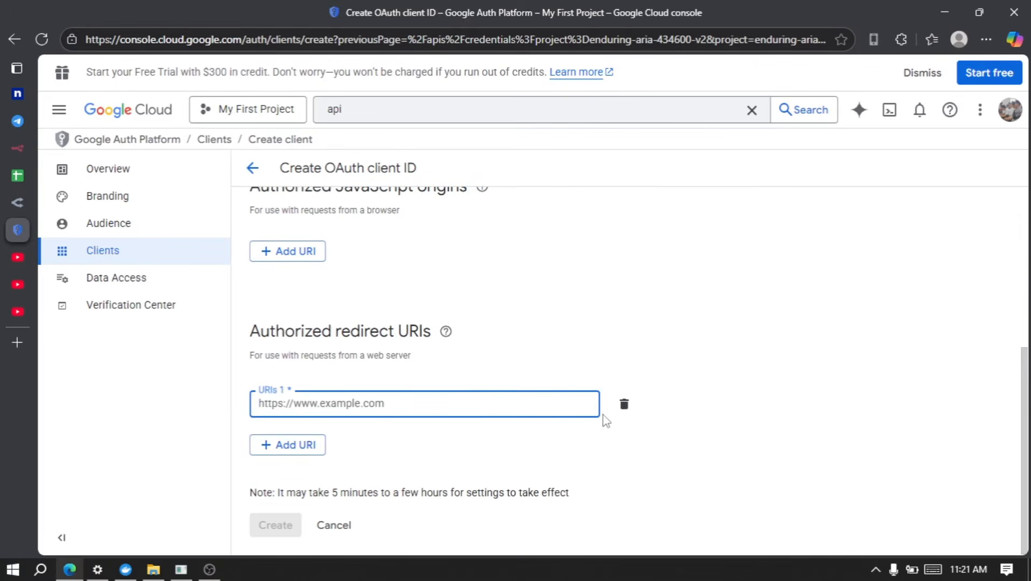
click(25, 146)
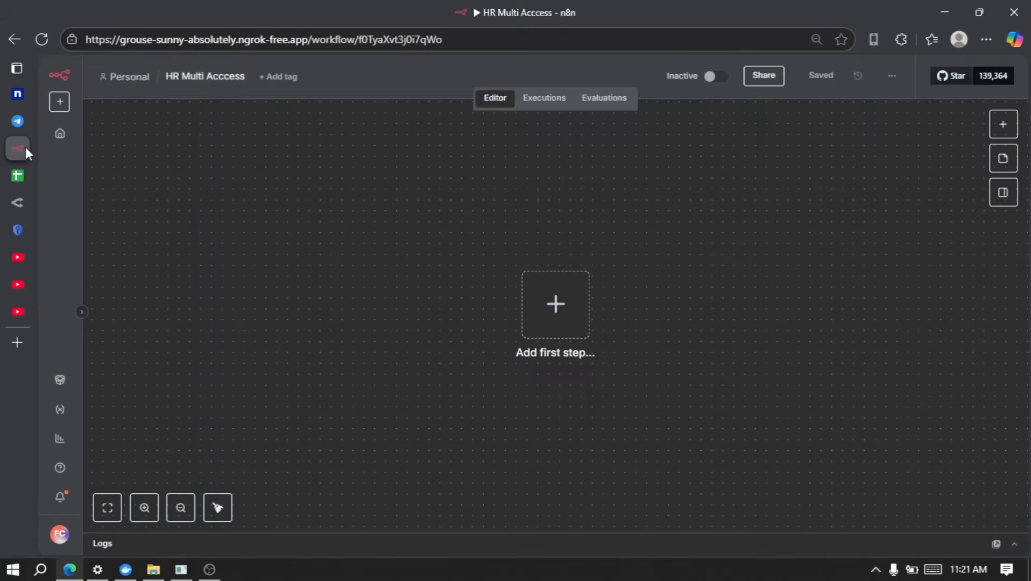
Add a Google Sheets 'Append row in sheet' node to the empty workflow.
right_click(361, 238)
click(392, 259)
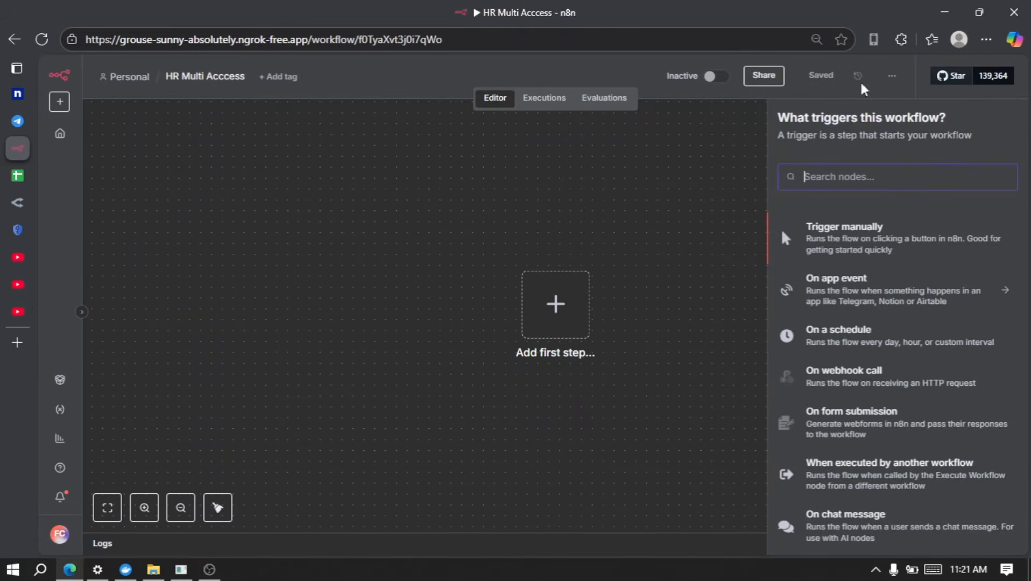
text(sheet)
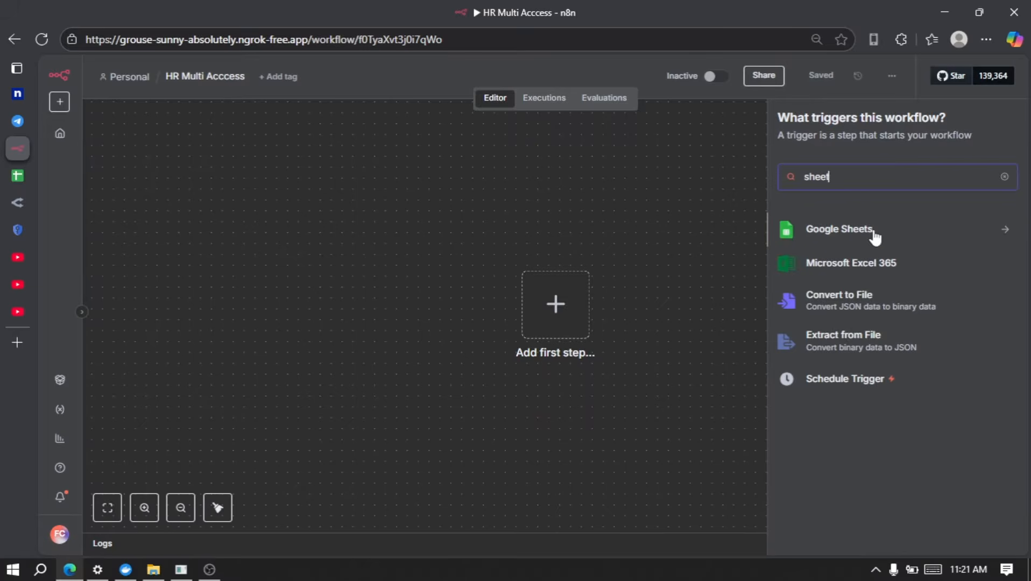
click(885, 235)
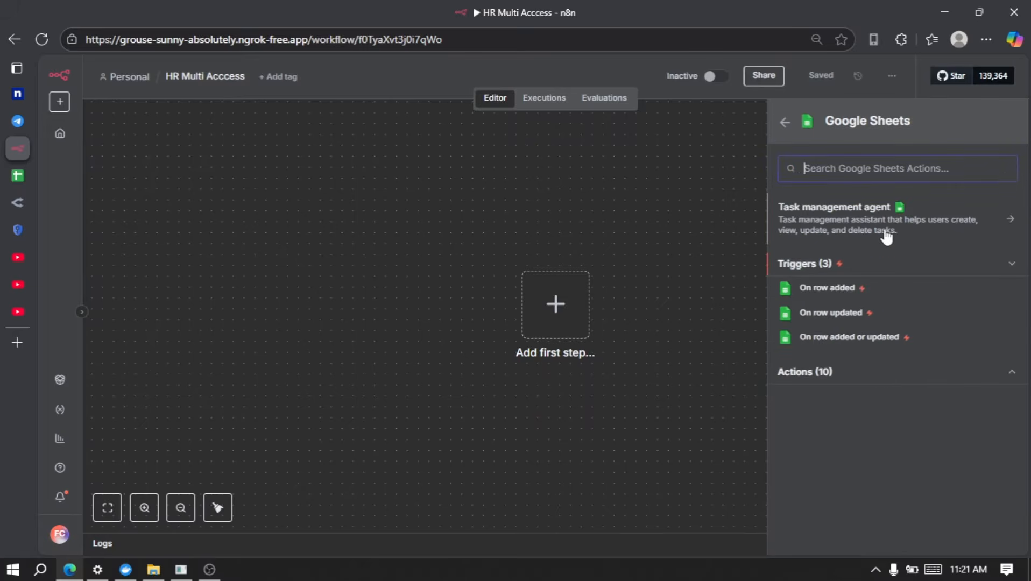
click(891, 378)
scroll(860, 375, down, 3)
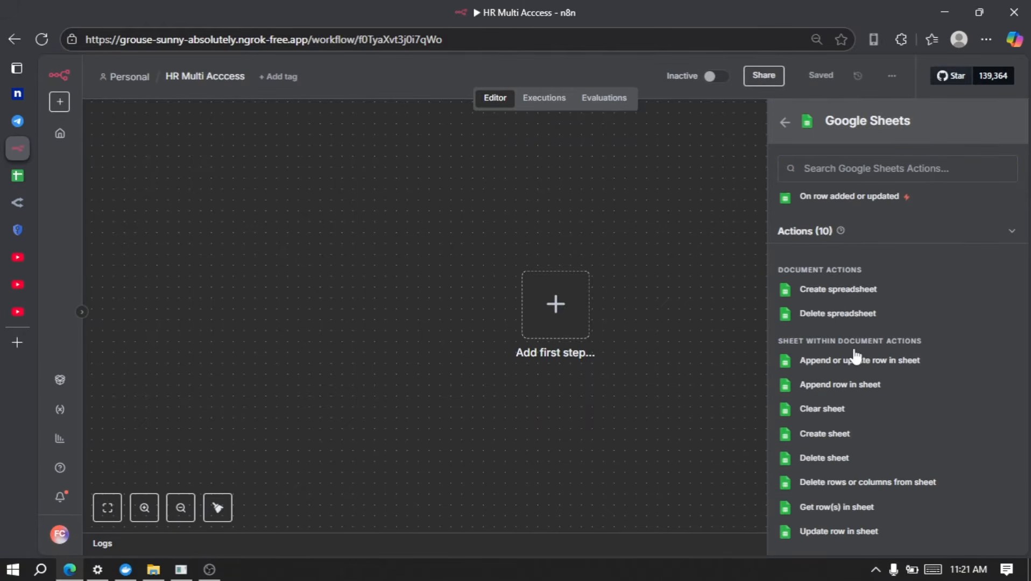
click(888, 386)
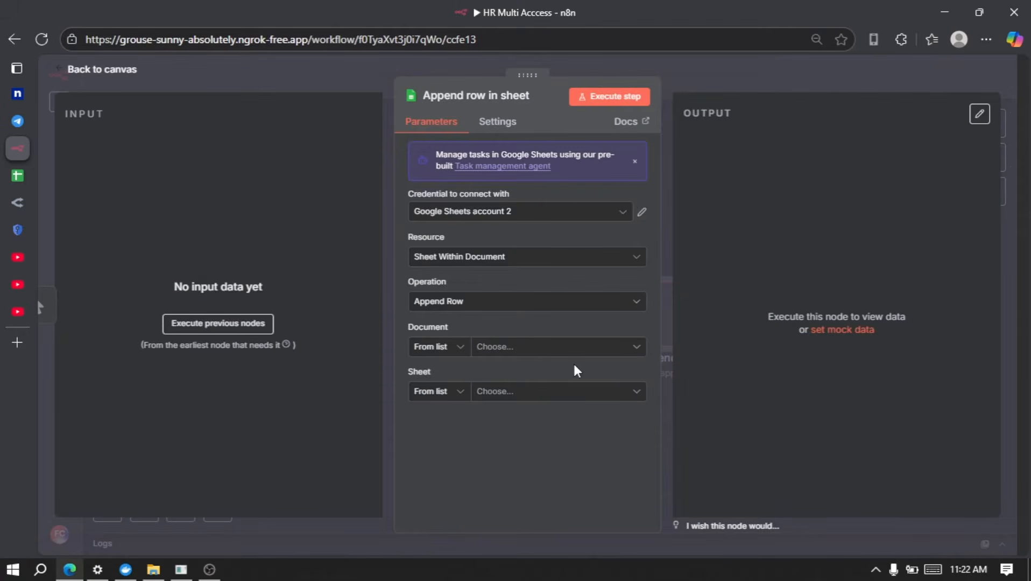
Create a new Google Sheets credential and copy its OAuth redirect URL.
click(574, 215)
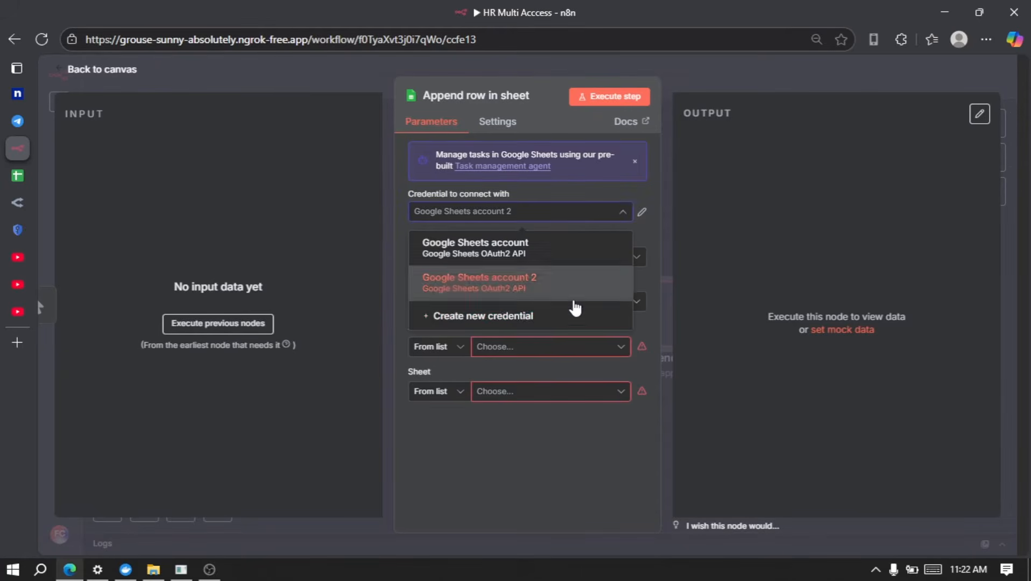
click(518, 322)
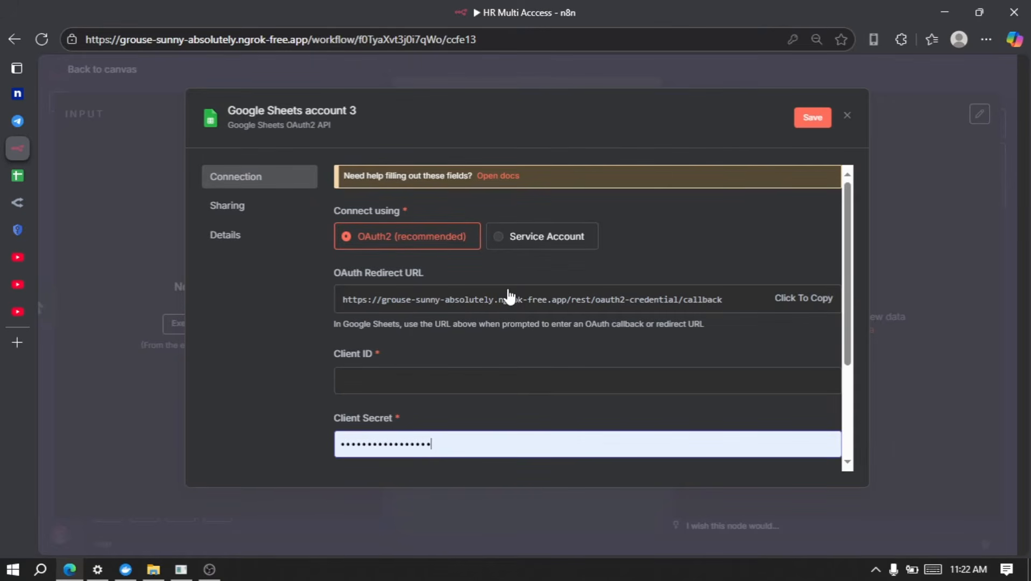
click(510, 299)
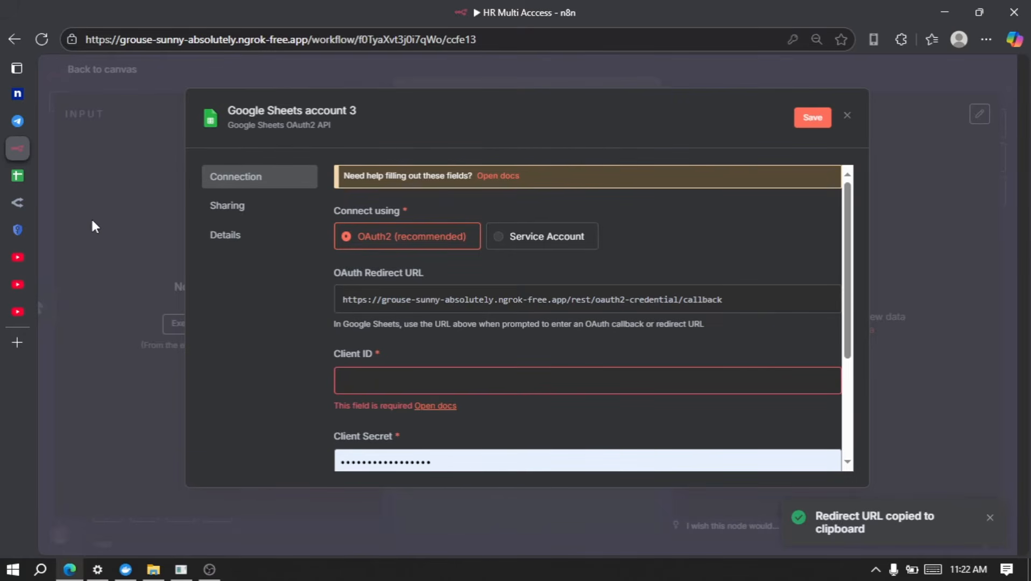
Paste the n8n callback as the redirect URI, create the client, and copy its client ID.
mouse_move(25, 250)
click(44, 230)
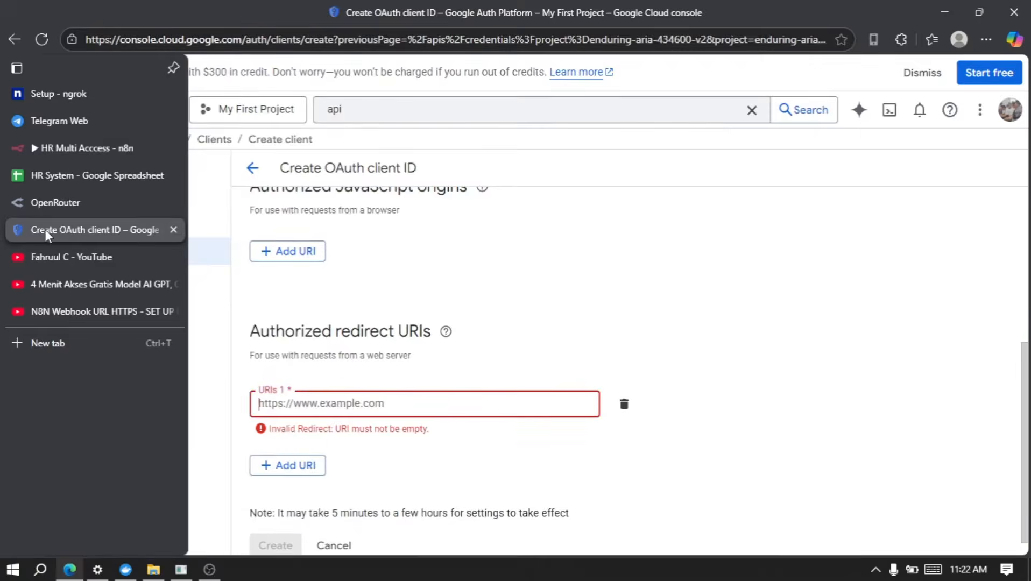
click(438, 409)
key(ctrl+v)
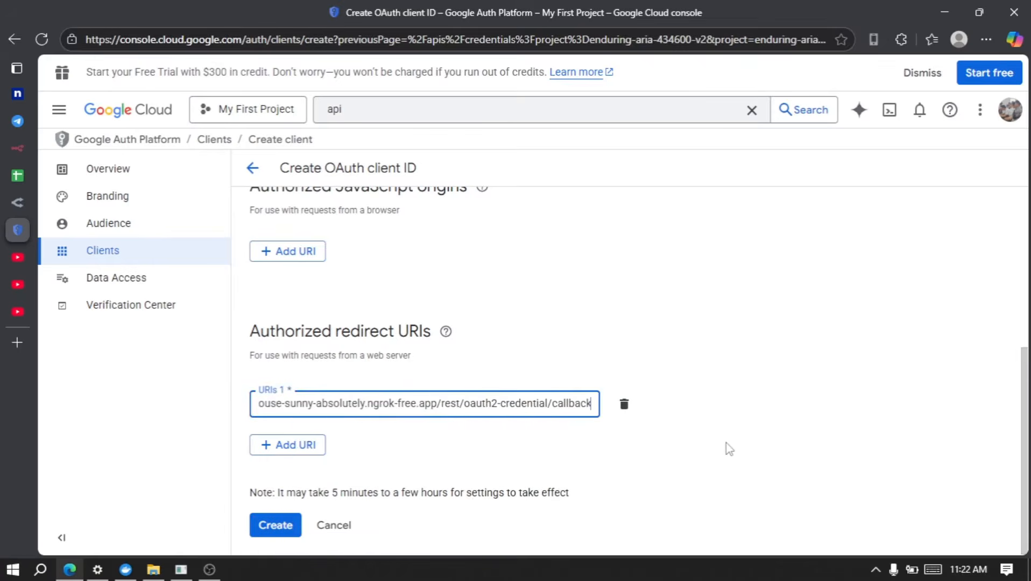
click(270, 532)
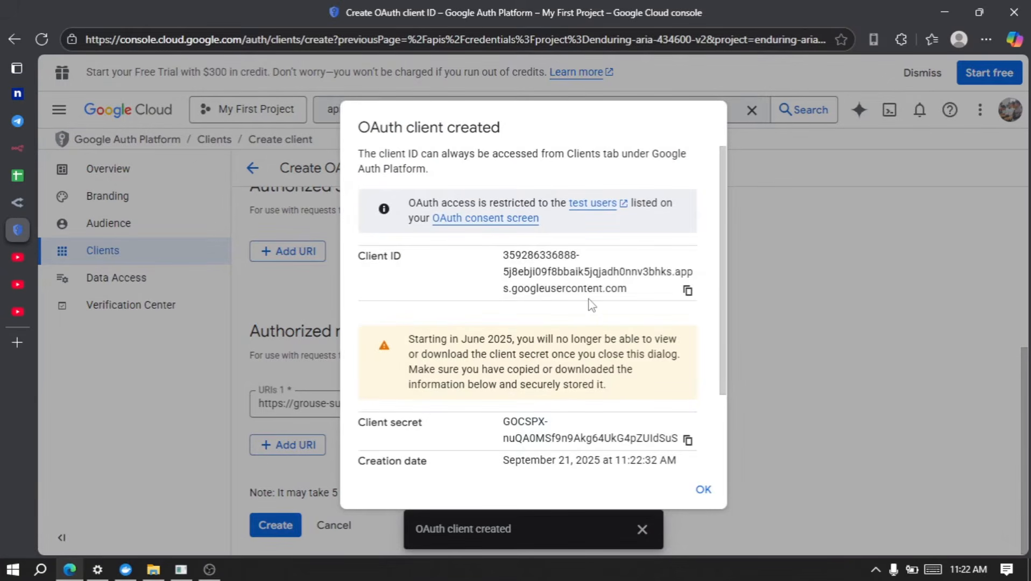
click(688, 290)
click(16, 152)
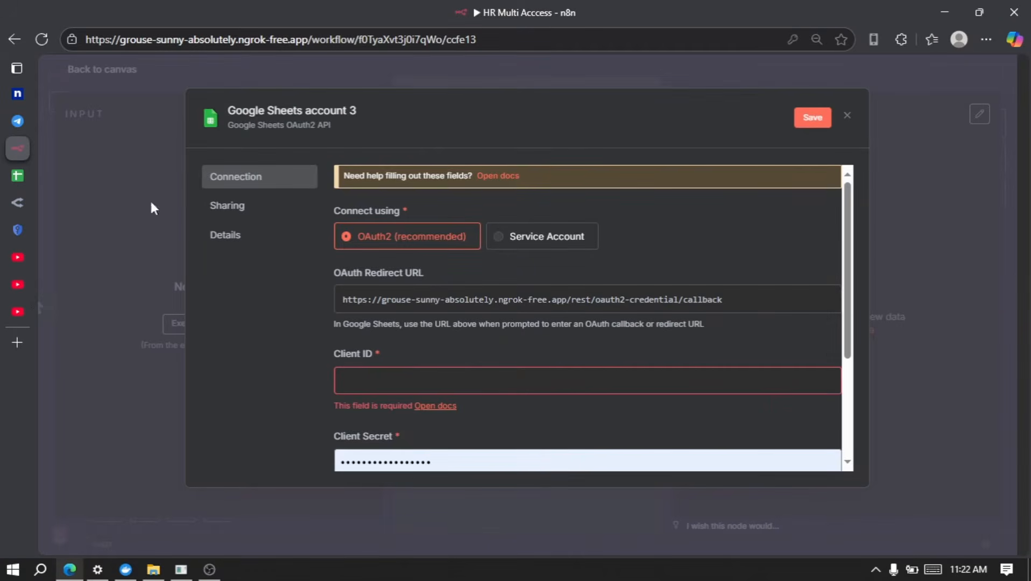
Paste the client ID into the n8n credential and clear the autofilled client secret.
click(426, 374)
key(ctrl+v)
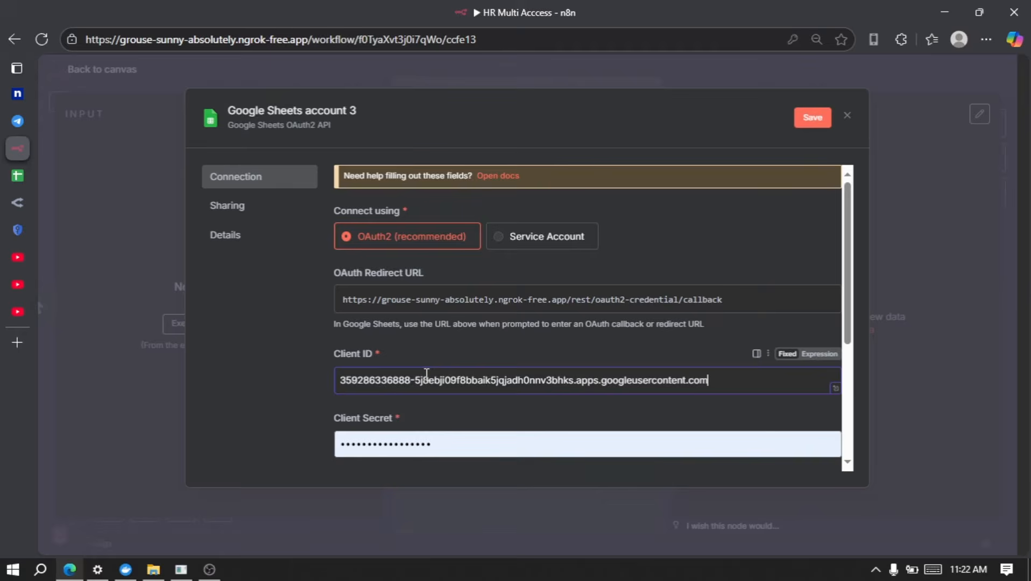
scroll(425, 373, down, 3)
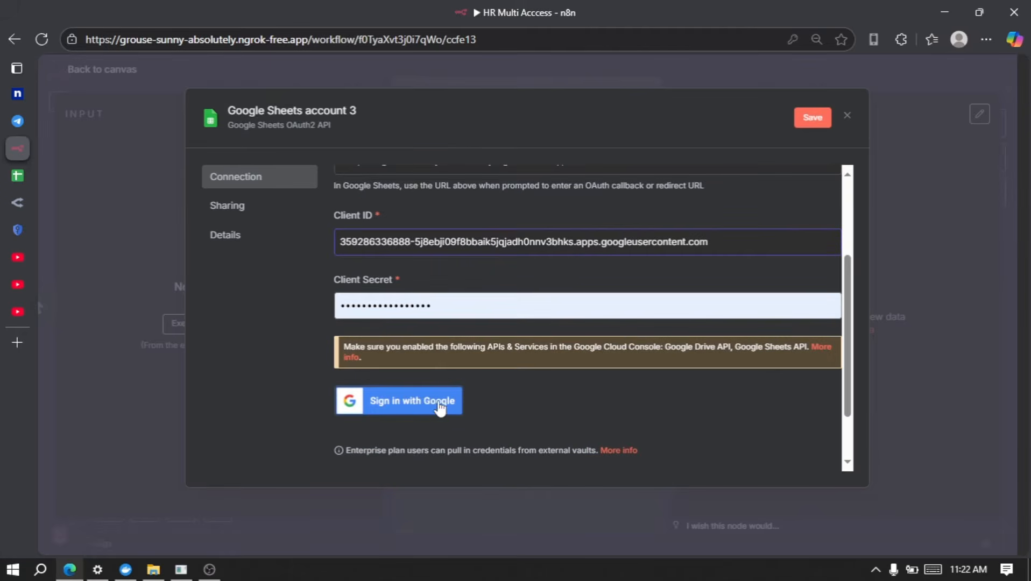
click(476, 305)
drag(476, 305, 313, 304)
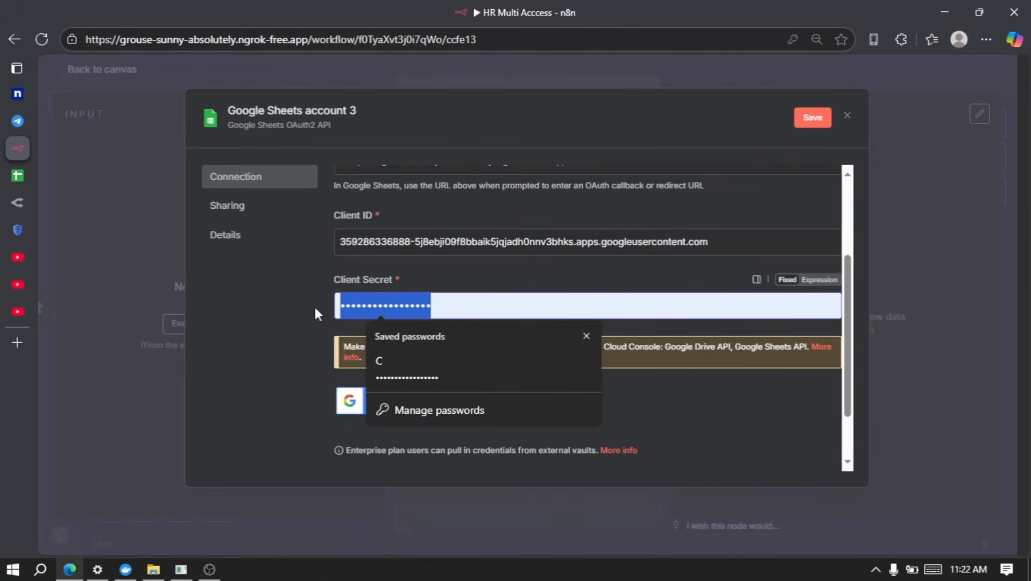
key(BackSpace)
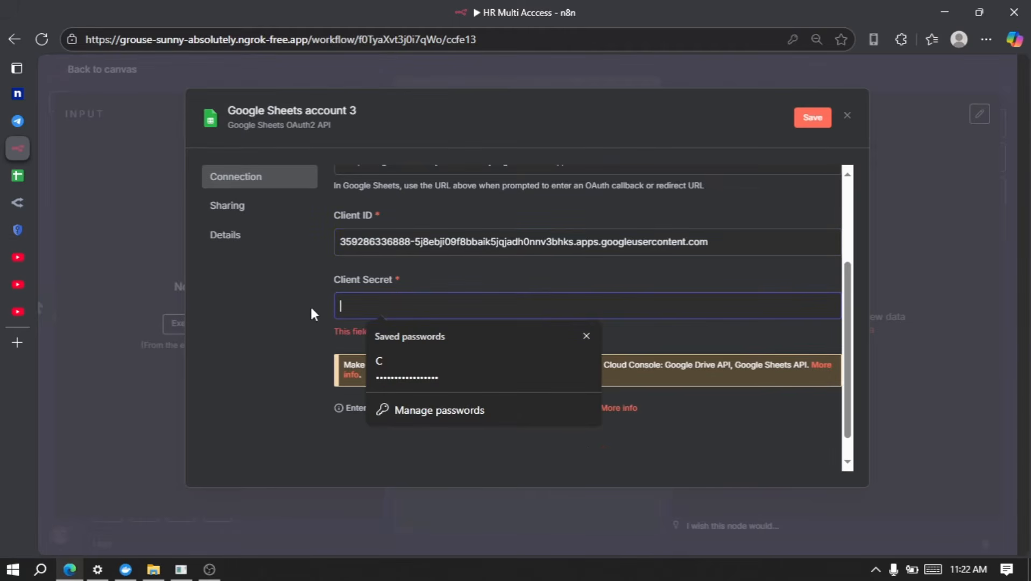
Copy the new client secret from Google Cloud and paste it into the n8n credential.
click(24, 234)
scroll(542, 369, down, 2)
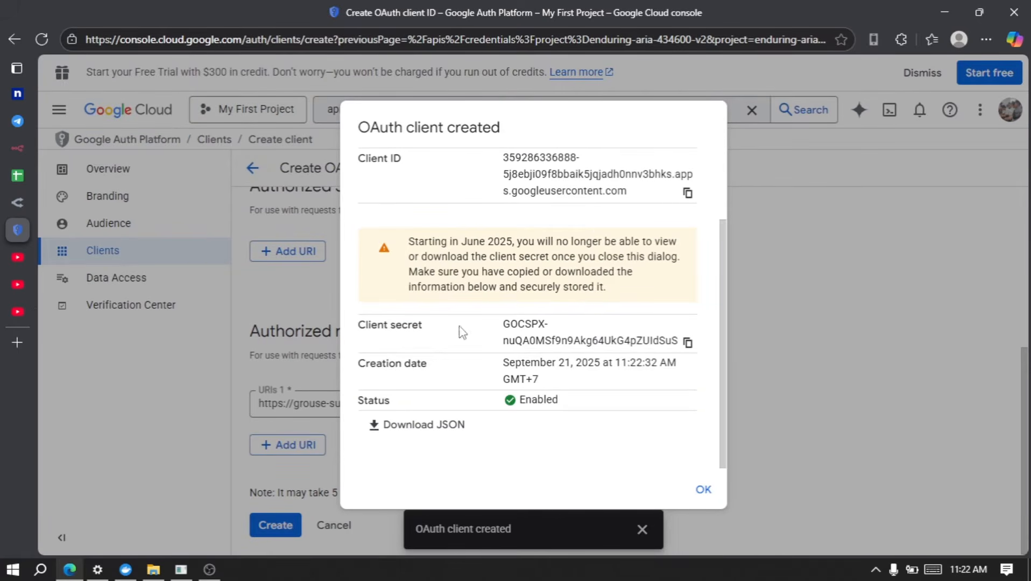
click(693, 349)
click(18, 144)
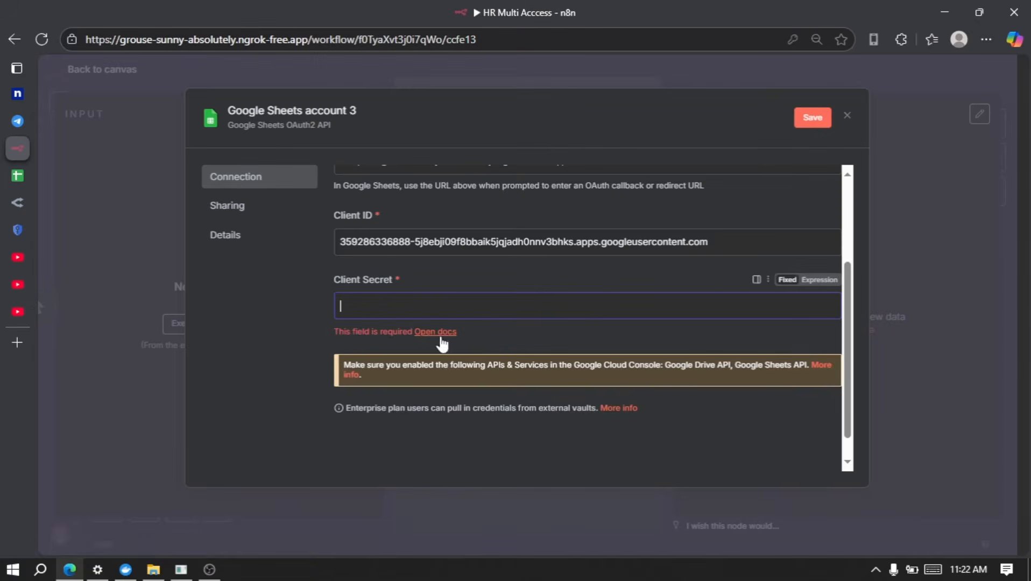
click(412, 301)
key(ctrl+v)
scroll(376, 299, down, 1)
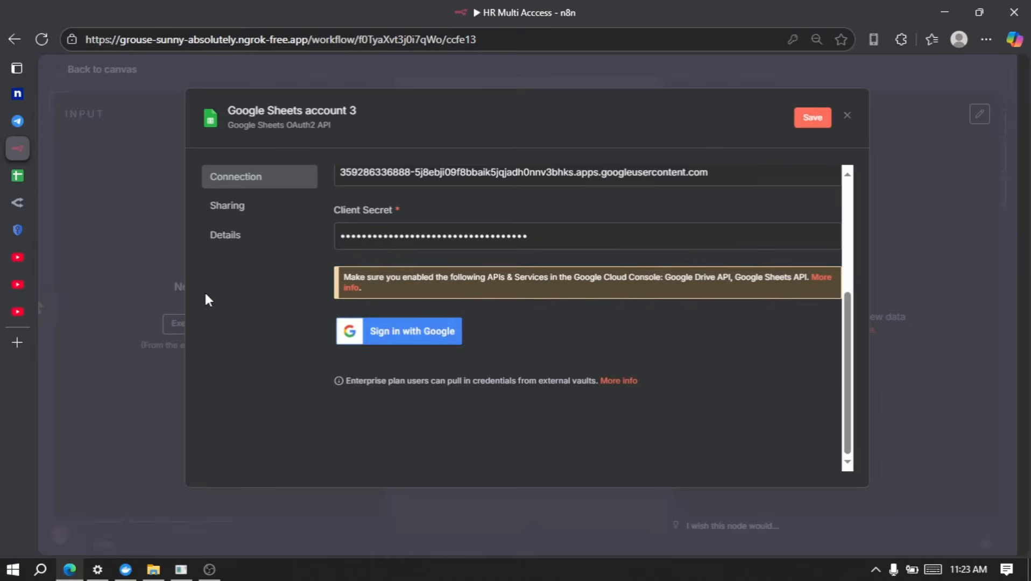
Close Google Cloud's OAuth client created dialog and its notification.
click(20, 221)
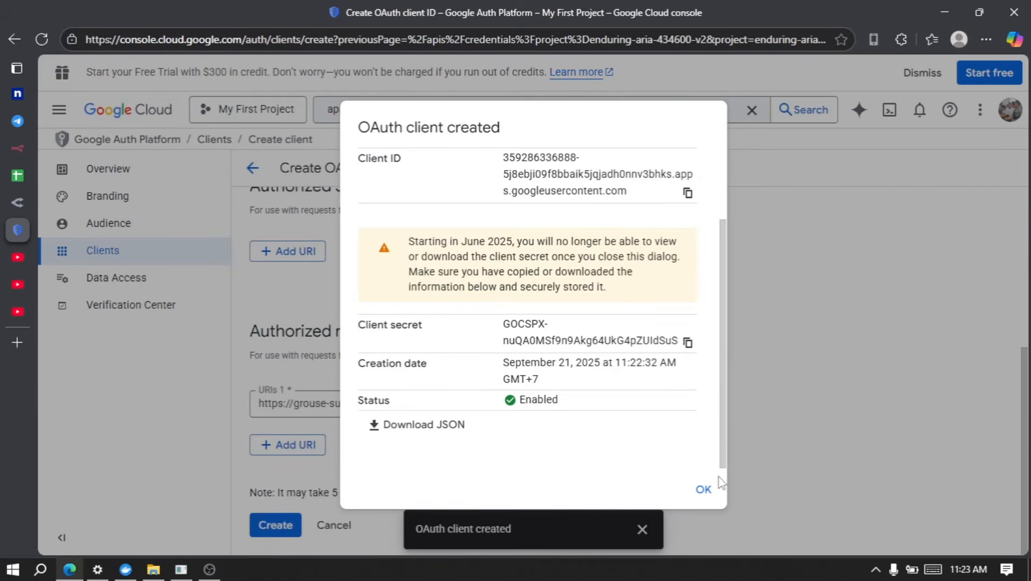
click(703, 490)
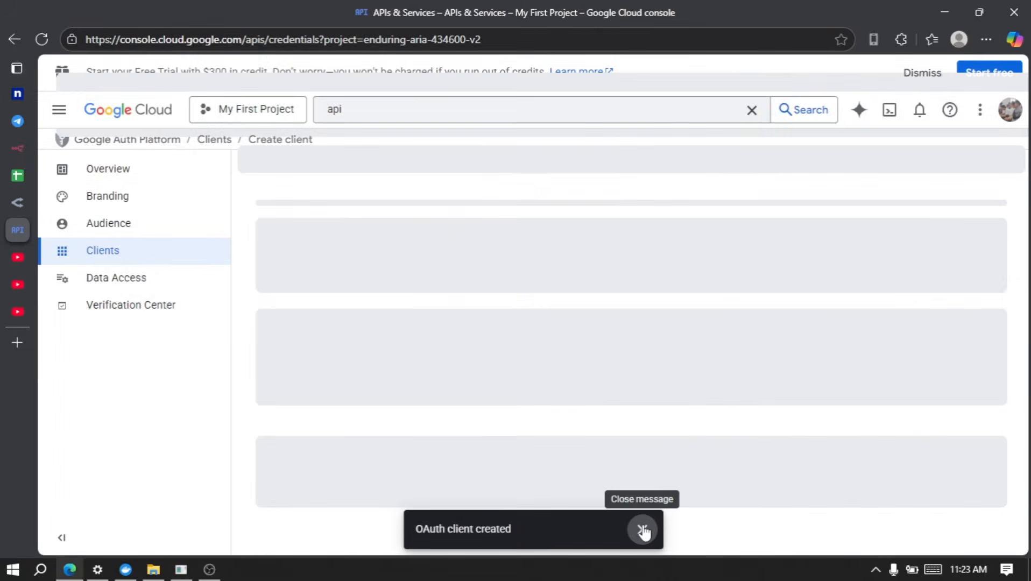
click(642, 529)
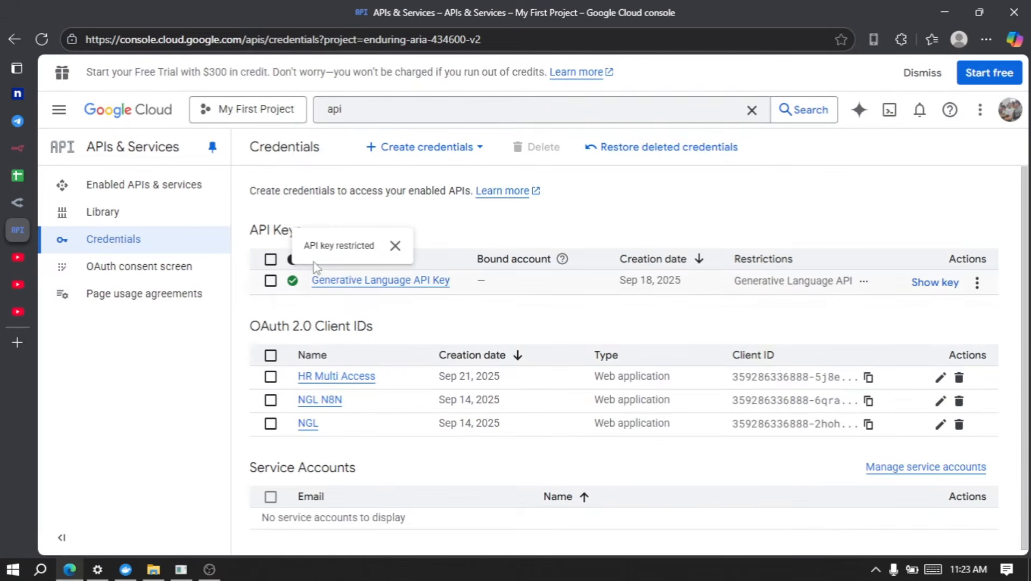
Open the HR Multi Access client, then scroll through the Data Access scope lists.
click(345, 379)
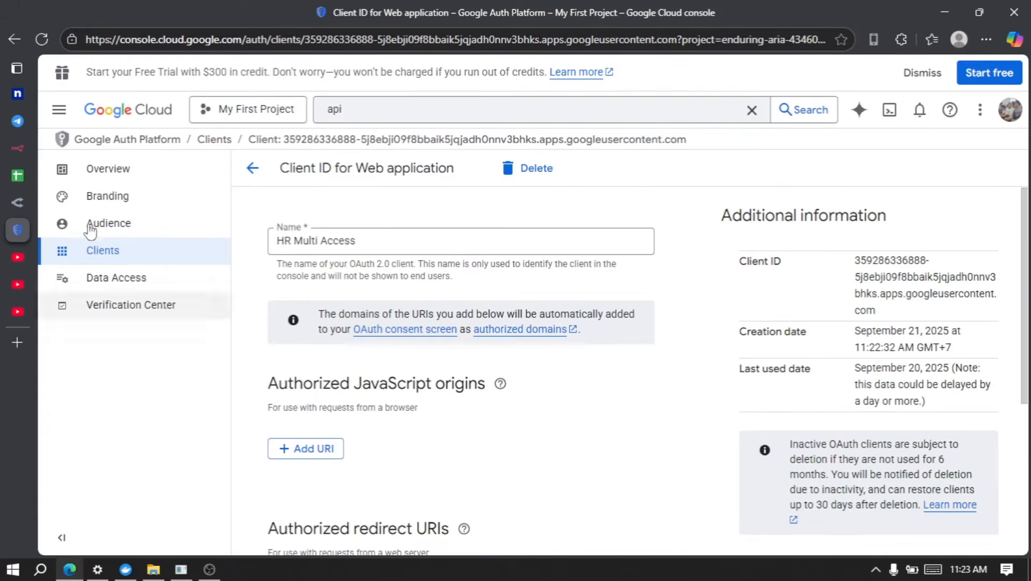
click(170, 293)
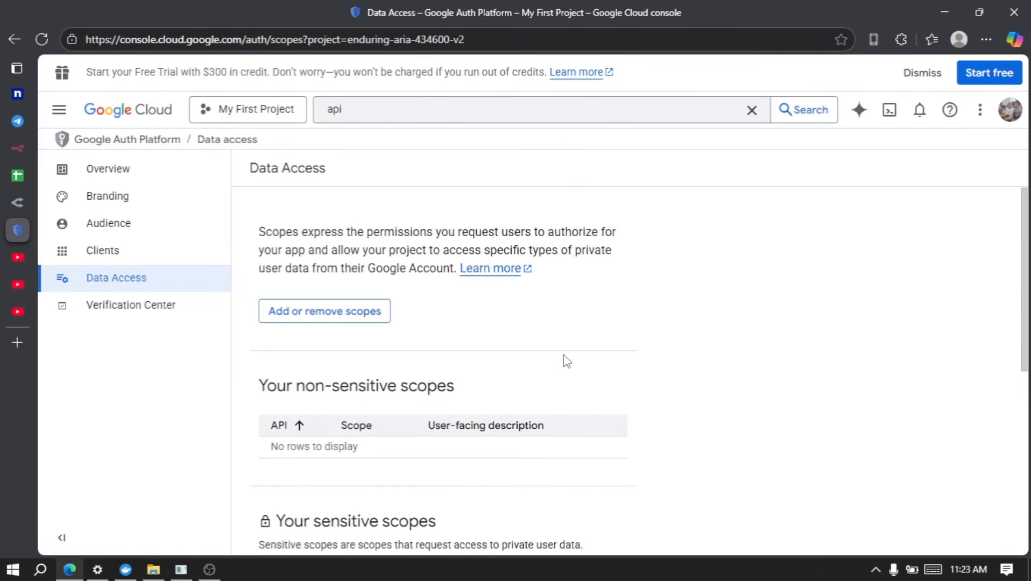
scroll(563, 356, down, 5)
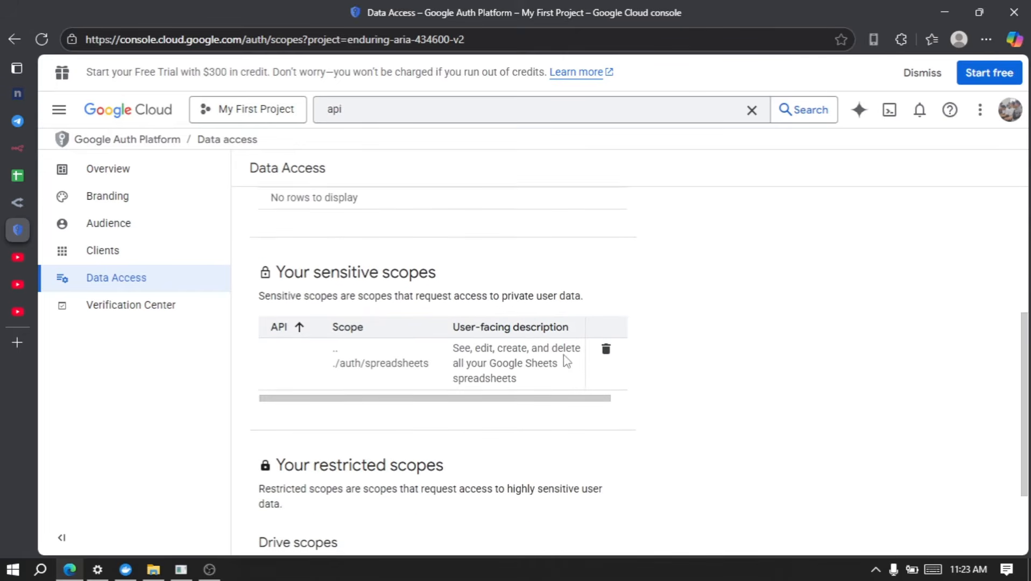
scroll(456, 344, down, 2)
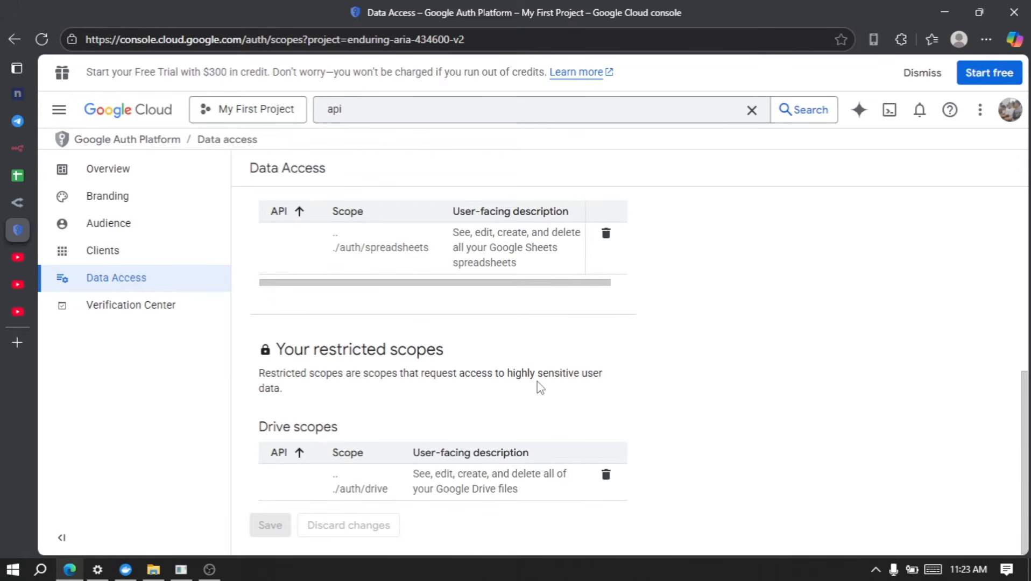
scroll(541, 388, up, 7)
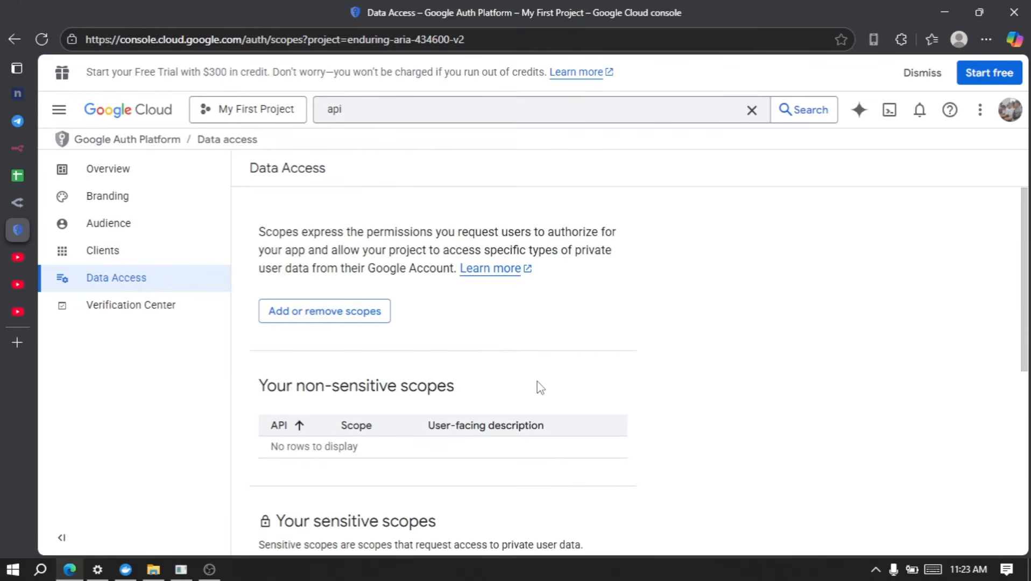
Select the ../auth/drive scope alongside ../auth/spreadsheets and update the selected scopes.
click(339, 319)
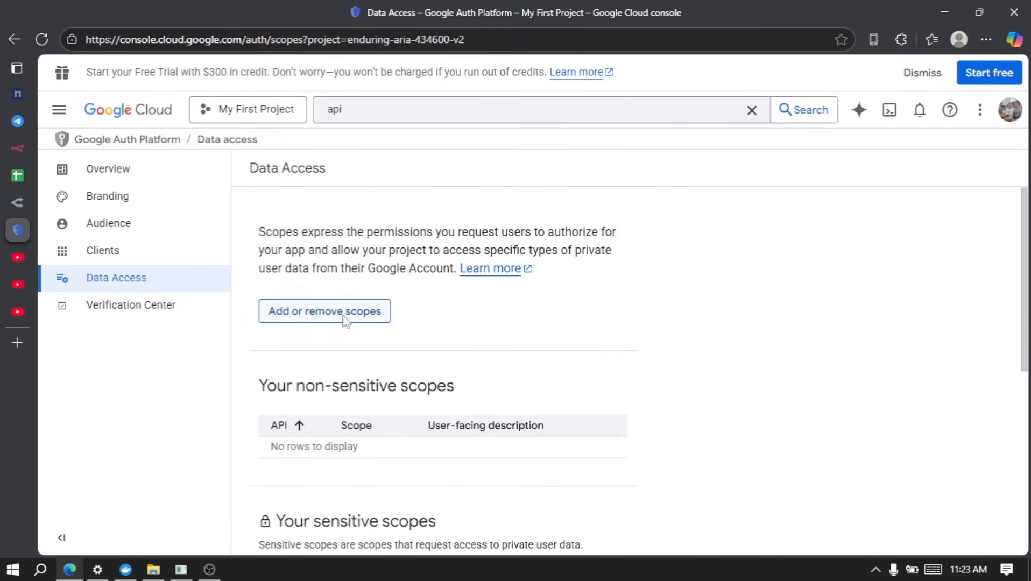
click(644, 194)
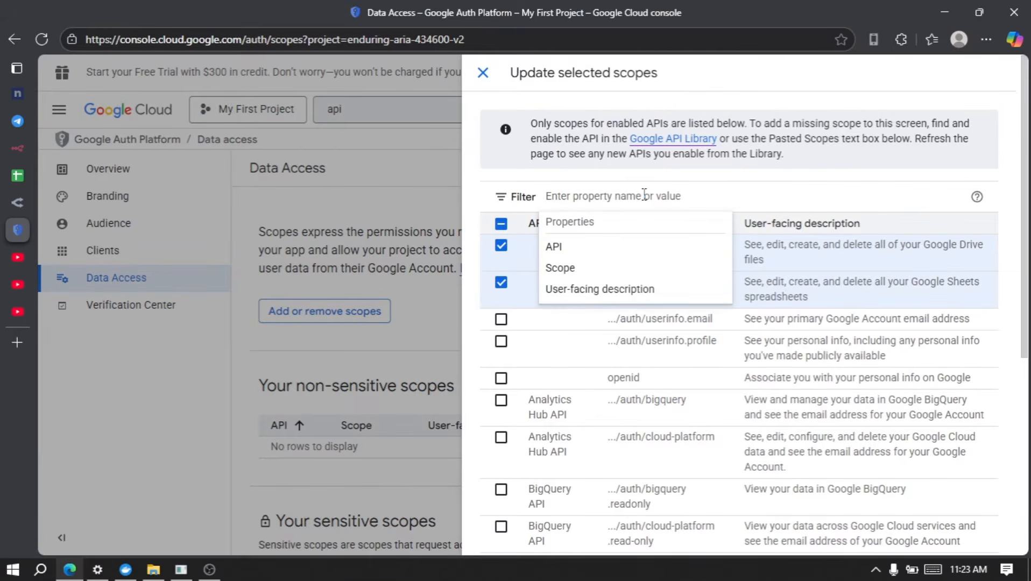
text(spread)
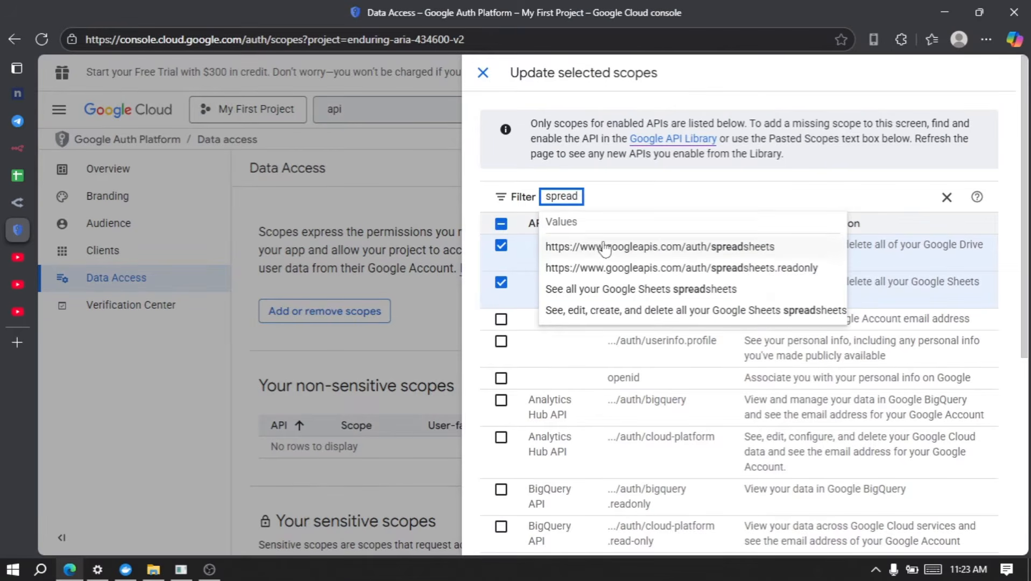
click(748, 247)
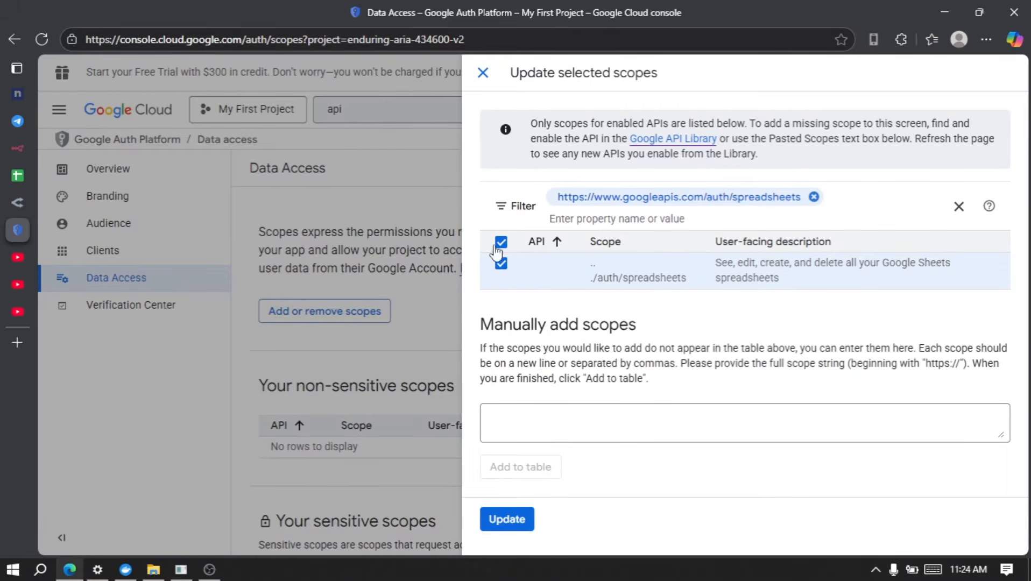
click(813, 197)
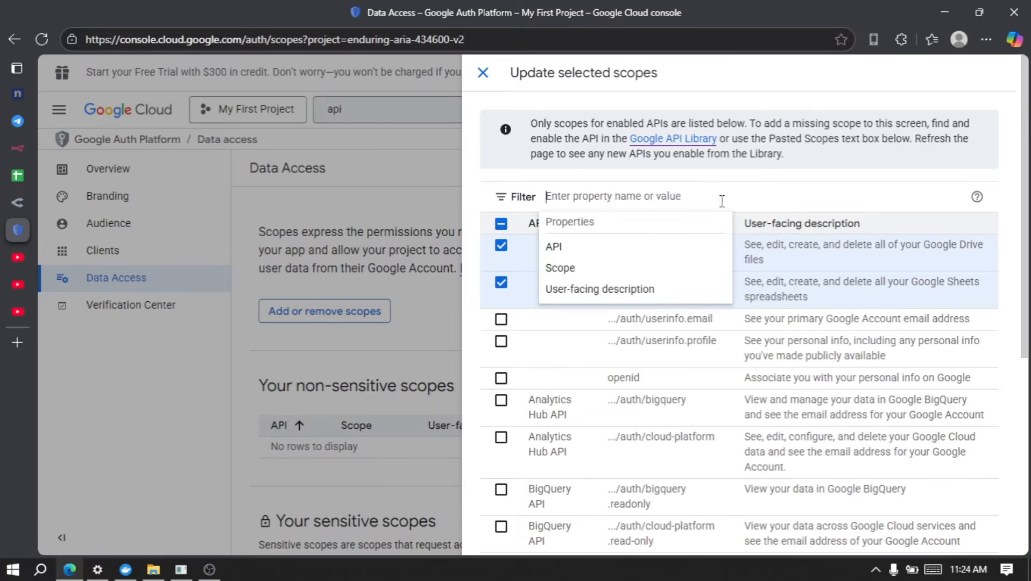
text(drive)
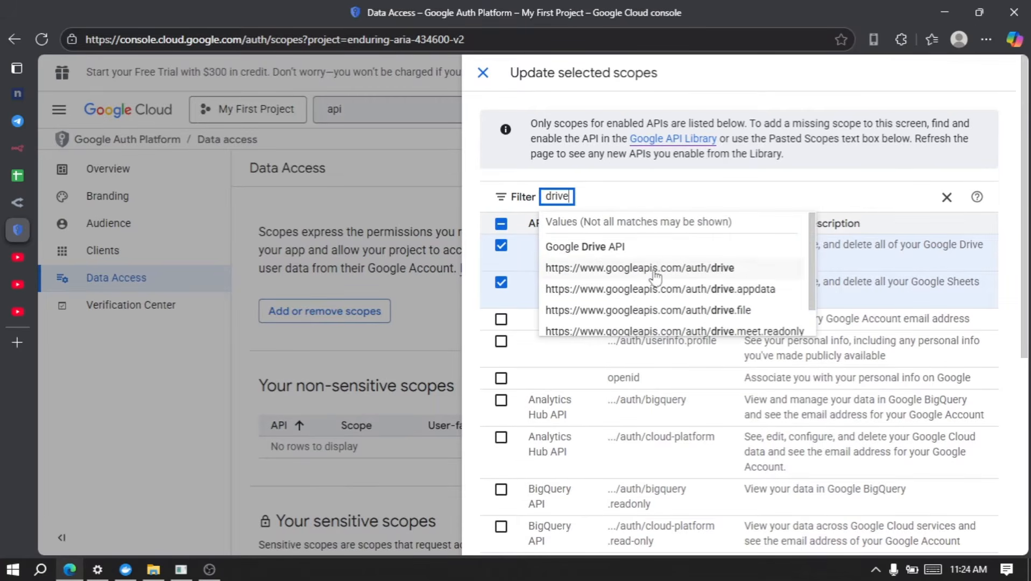
click(738, 268)
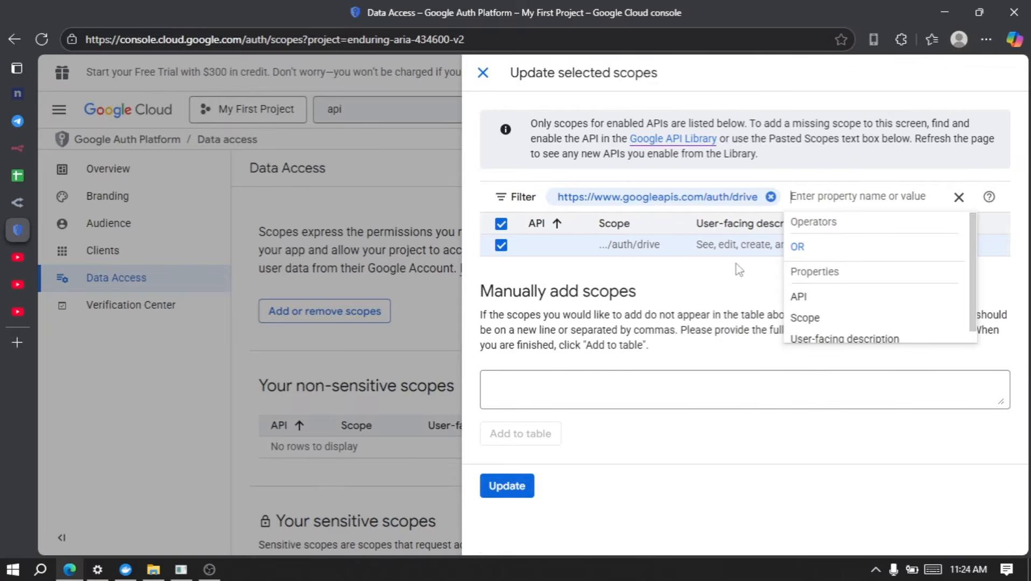
click(647, 294)
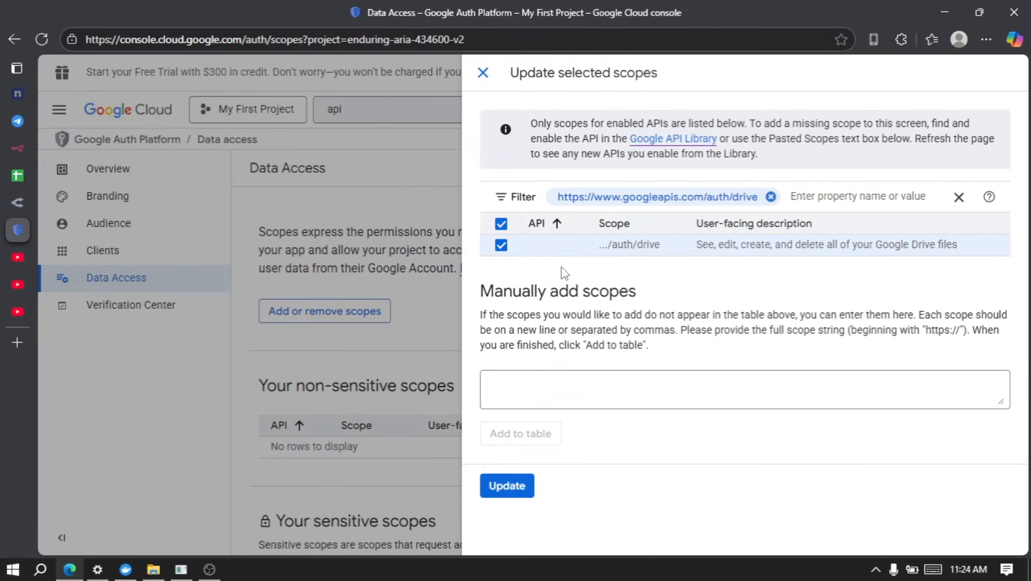
click(771, 197)
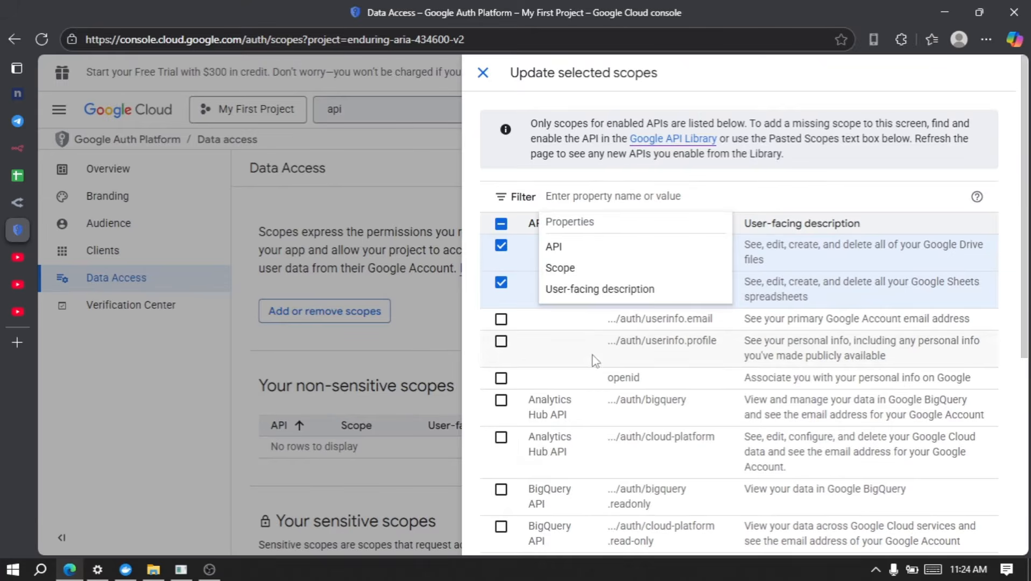
scroll(594, 361, down, 5)
click(524, 538)
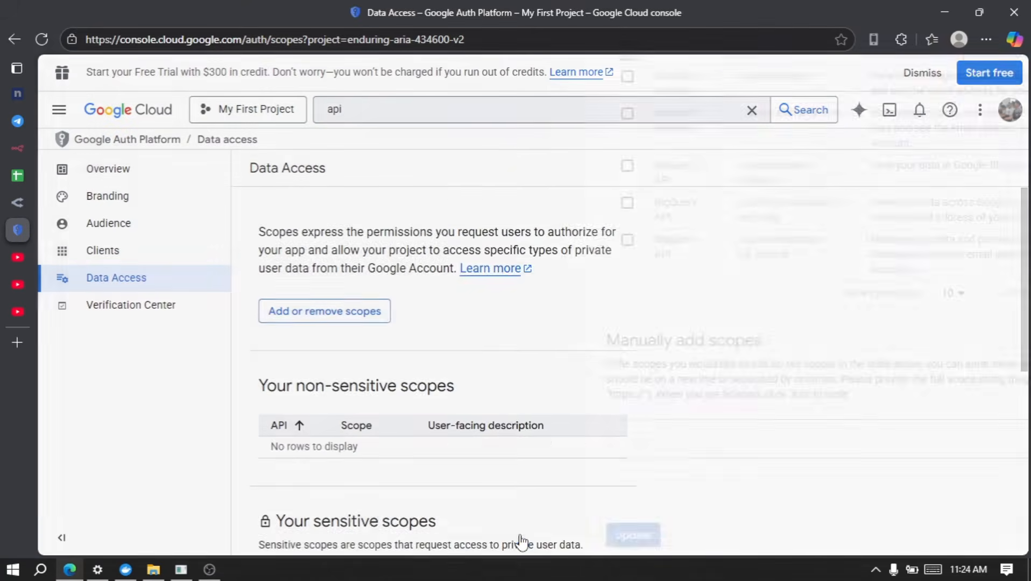
scroll(525, 359, down, 3)
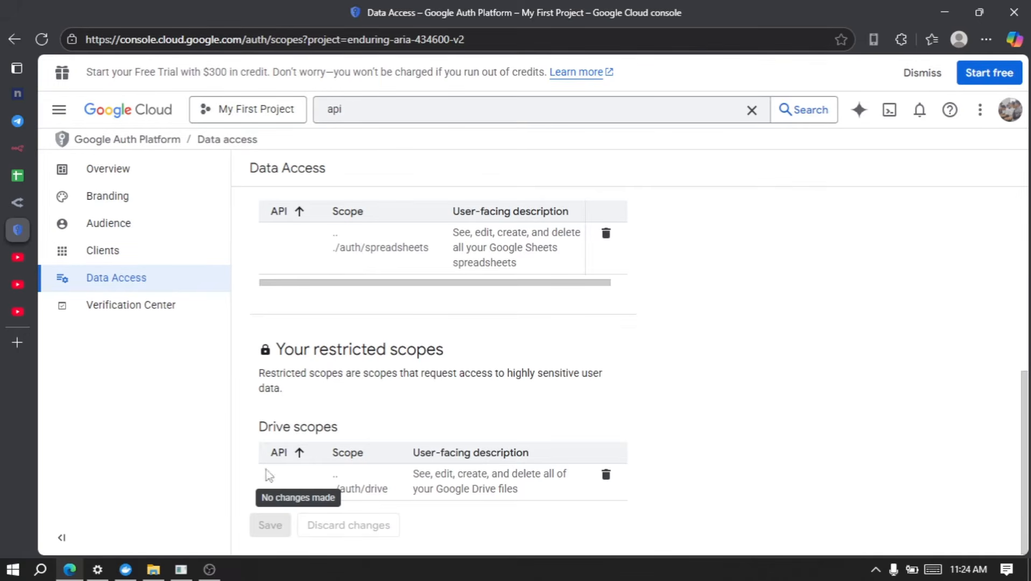
On the Audience page, add your own Google account e-mail as a test user.
click(166, 226)
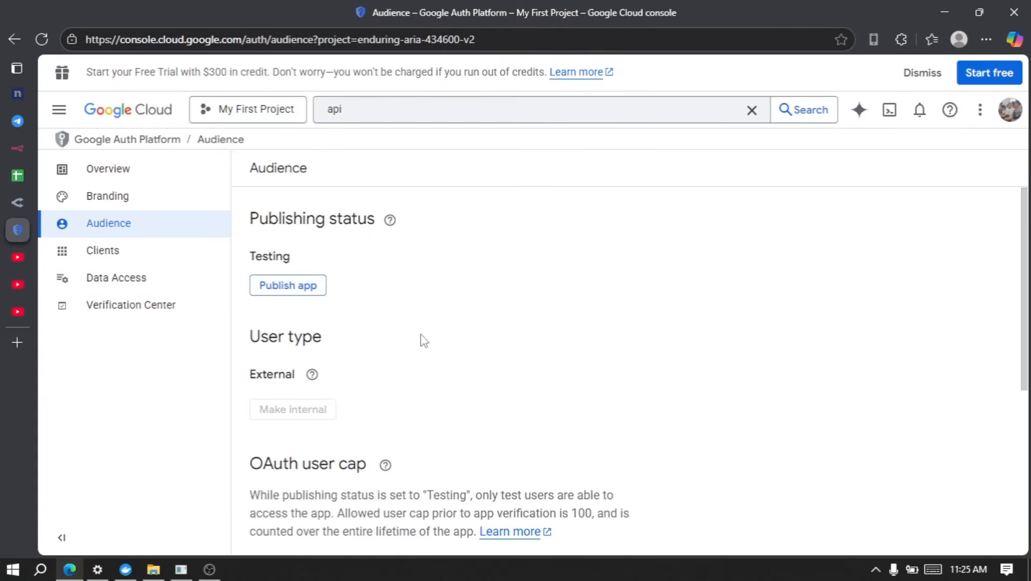
scroll(424, 340, down, 5)
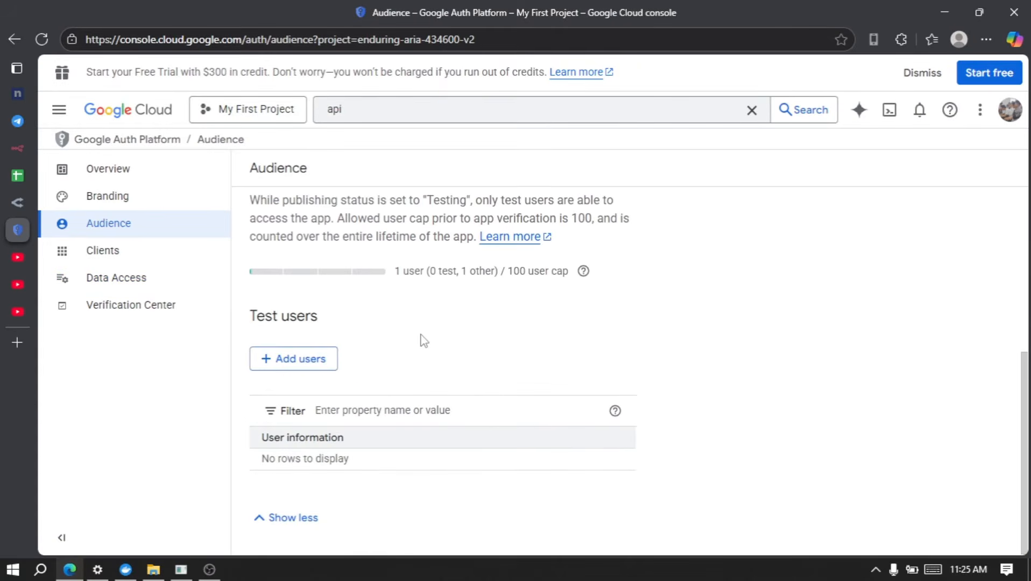
click(291, 358)
click(581, 217)
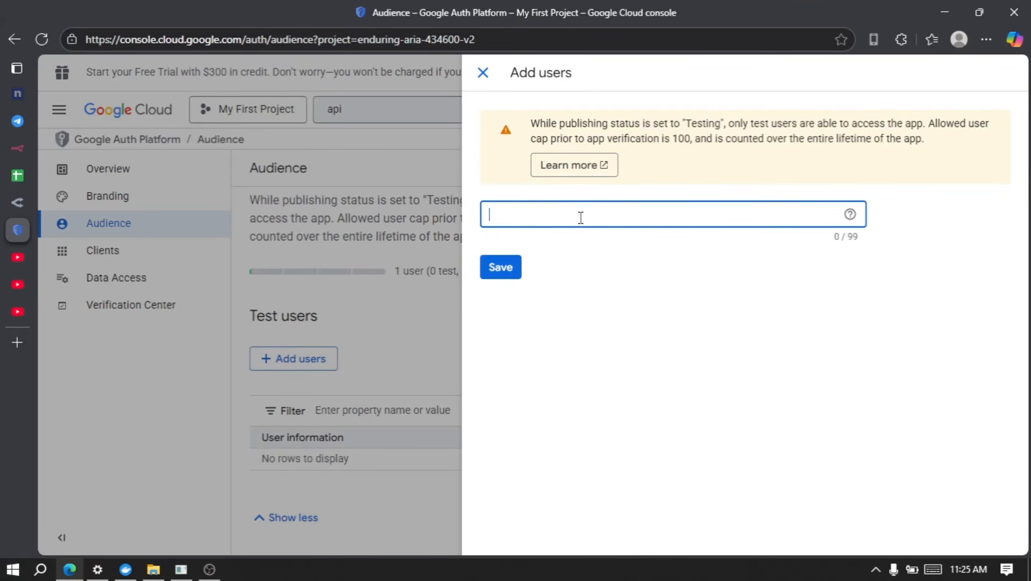
key(ctrl+v)
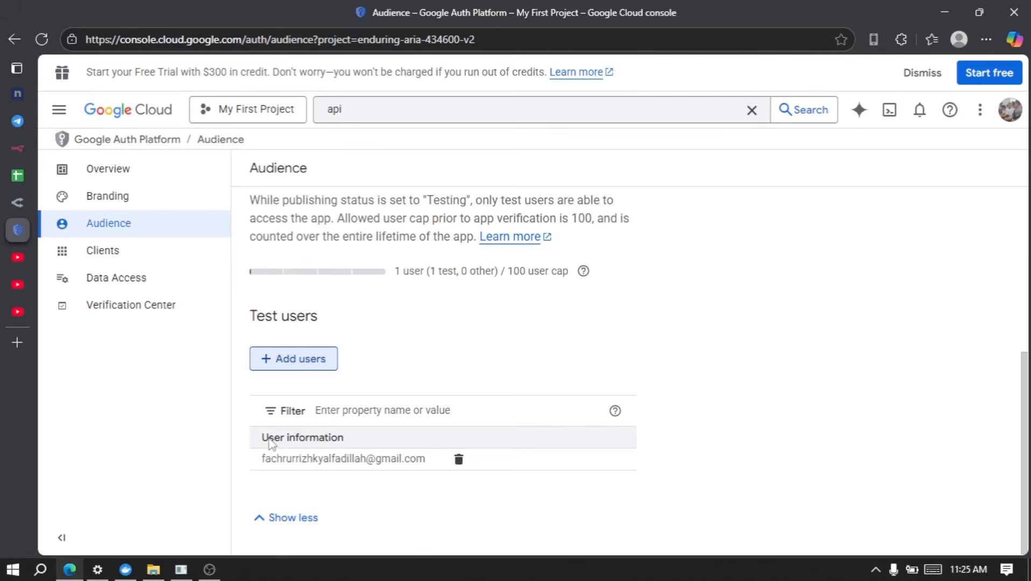
scroll(474, 364, up, 5)
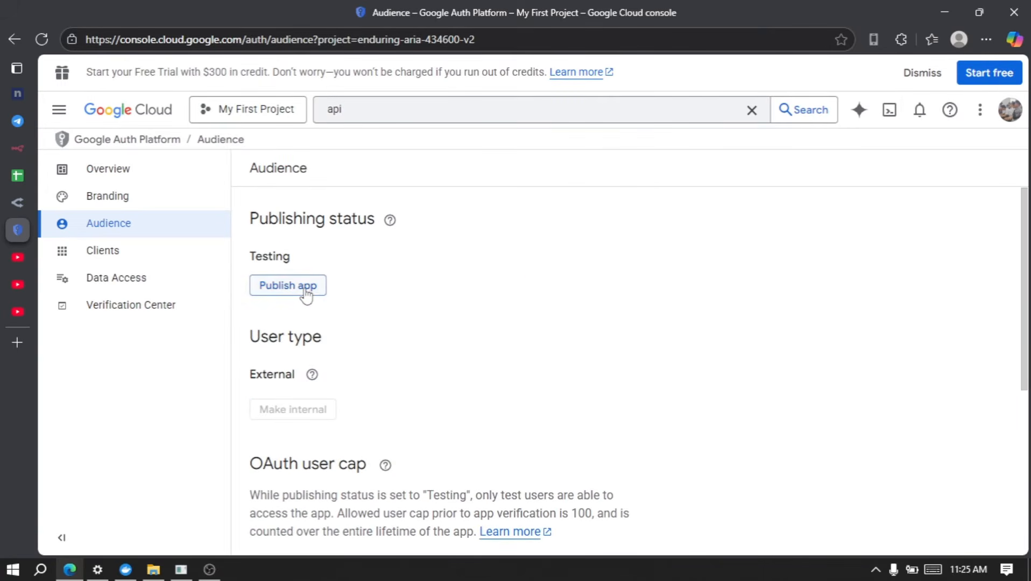
Publish the app to production, then open the Verification Center to check its status.
click(305, 289)
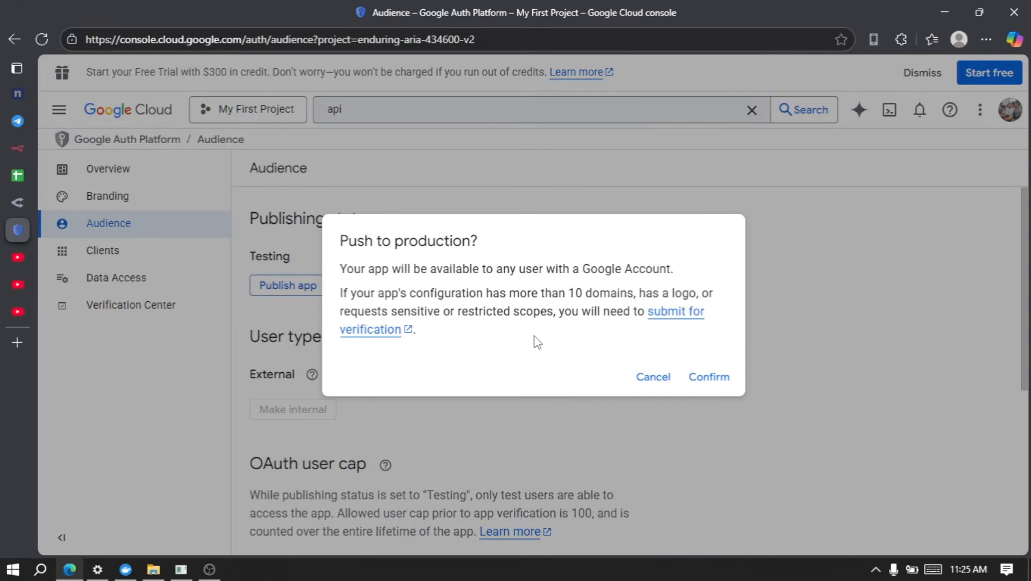
click(708, 379)
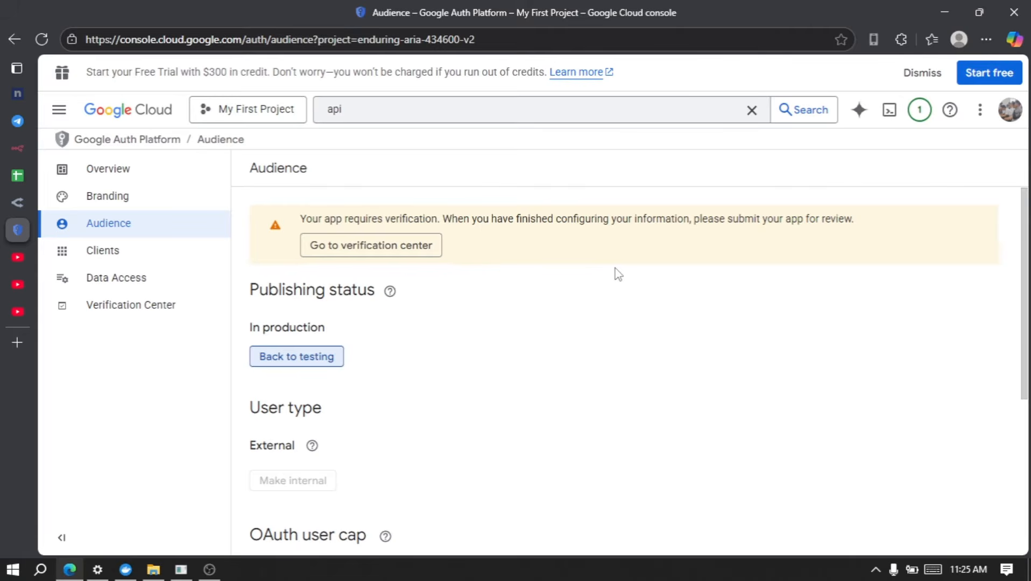
click(134, 315)
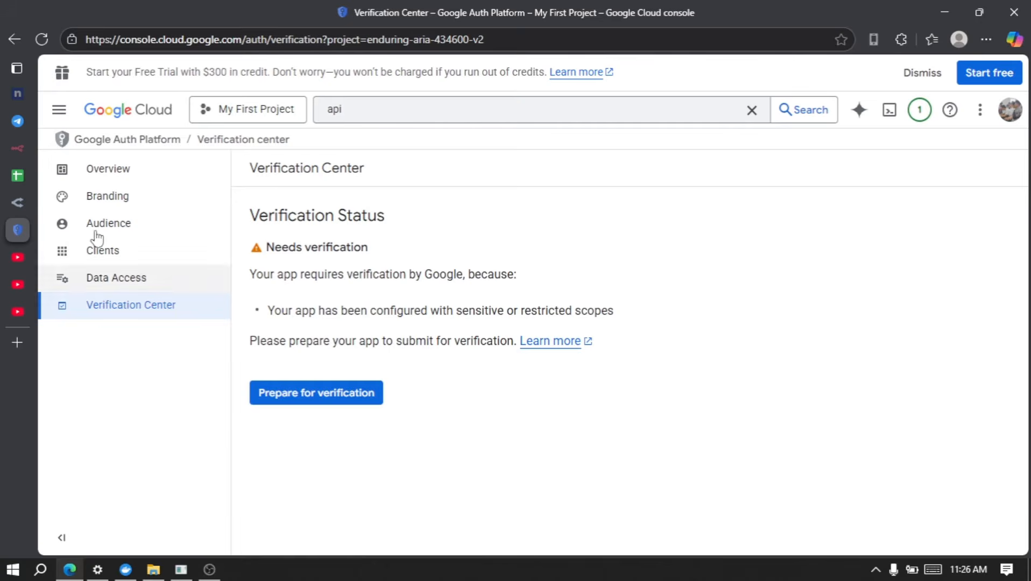
Sign the Sheets credential into your Google account, proceeding past the unverified-app warning.
click(27, 143)
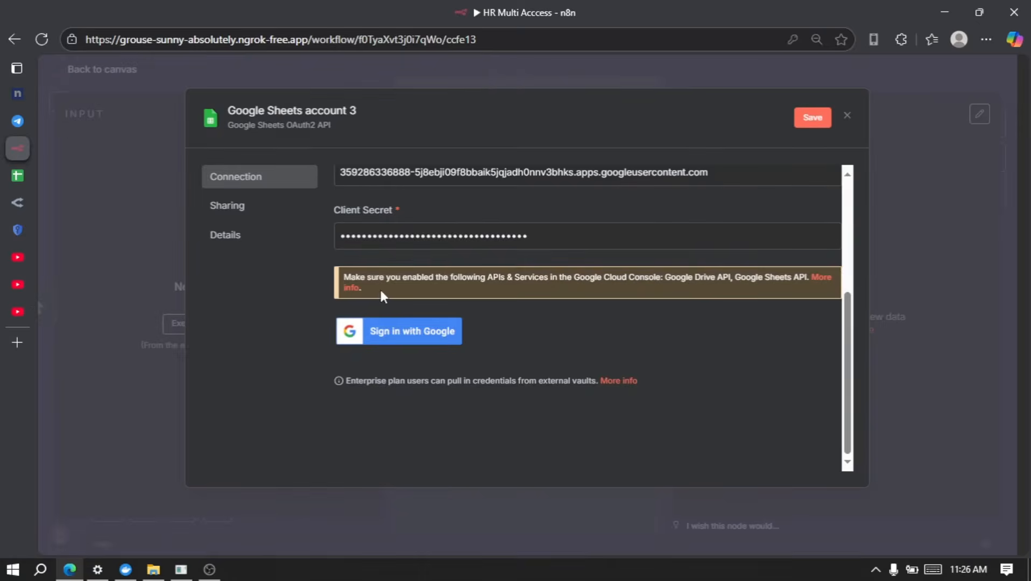
click(401, 347)
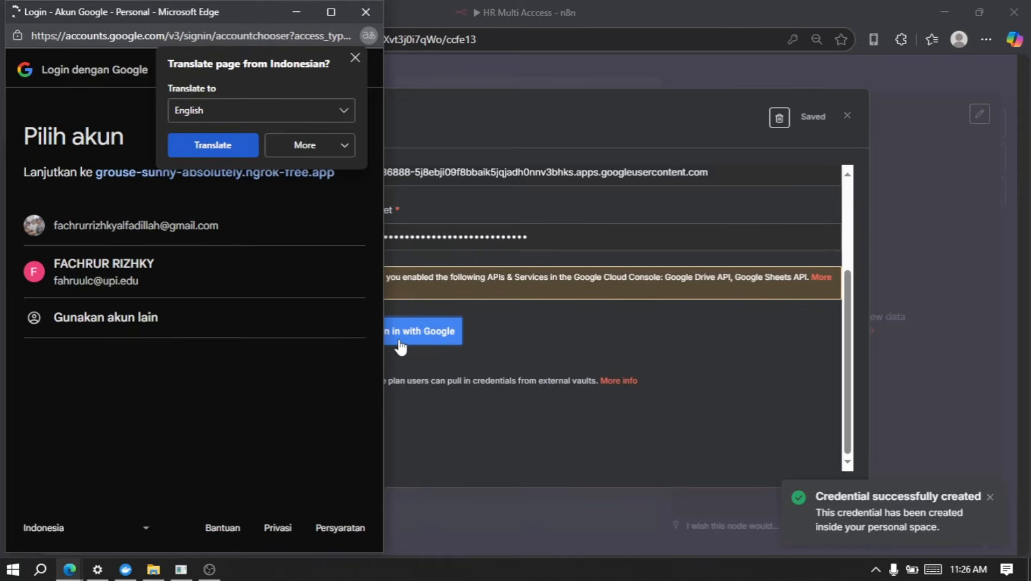
click(251, 233)
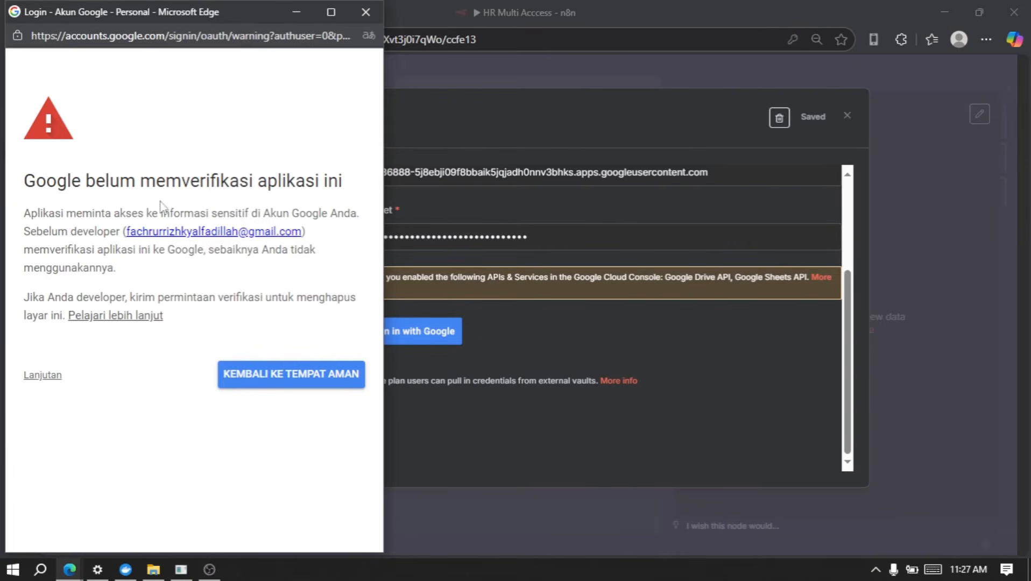
click(44, 376)
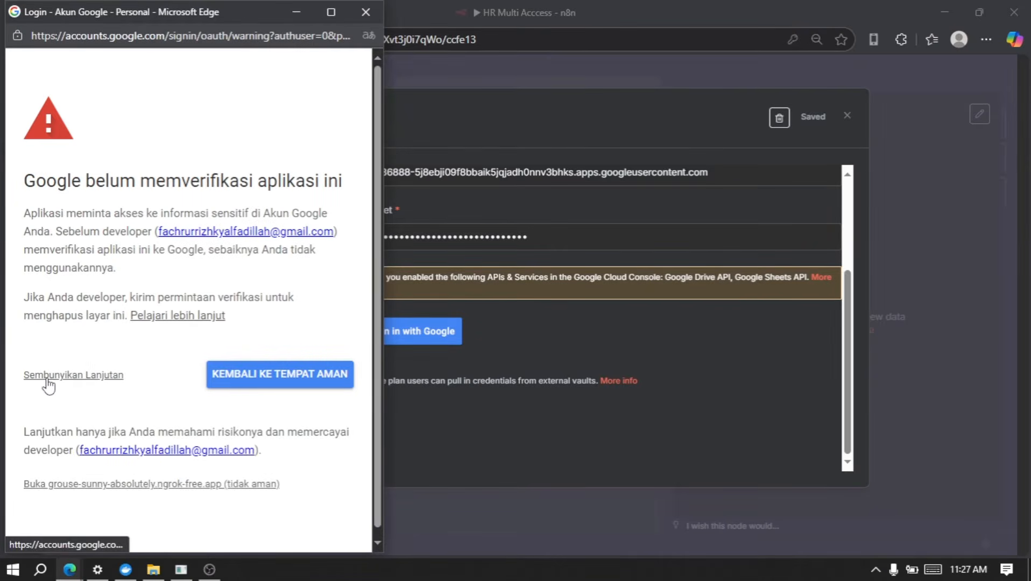
click(89, 490)
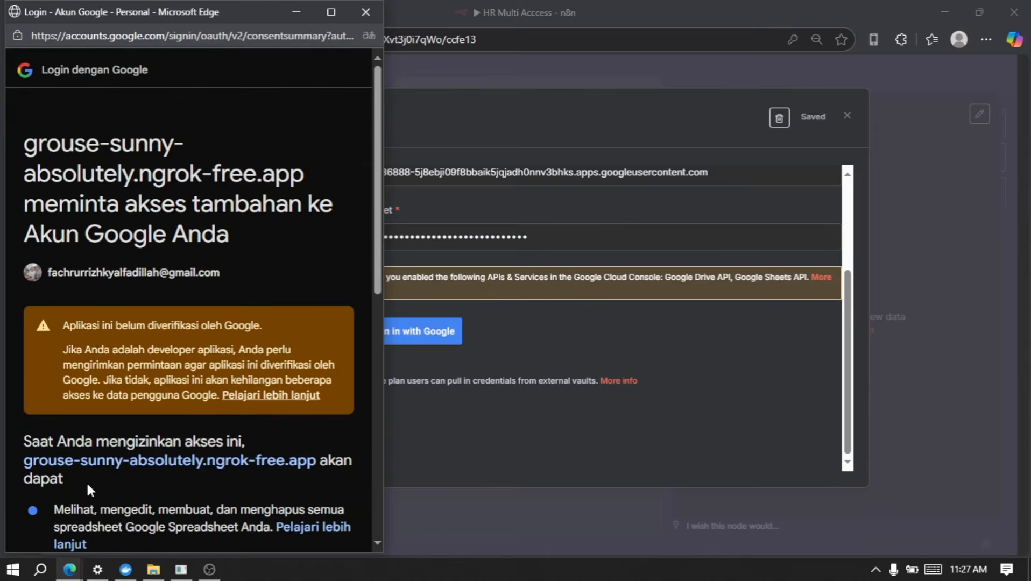
scroll(218, 325, down, 3)
scroll(218, 325, down, 6)
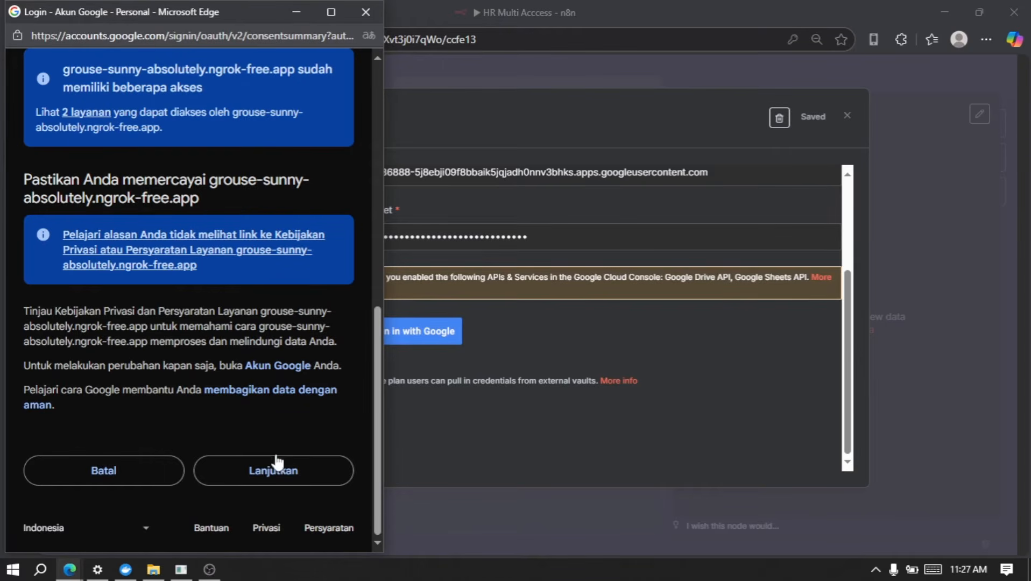
click(296, 468)
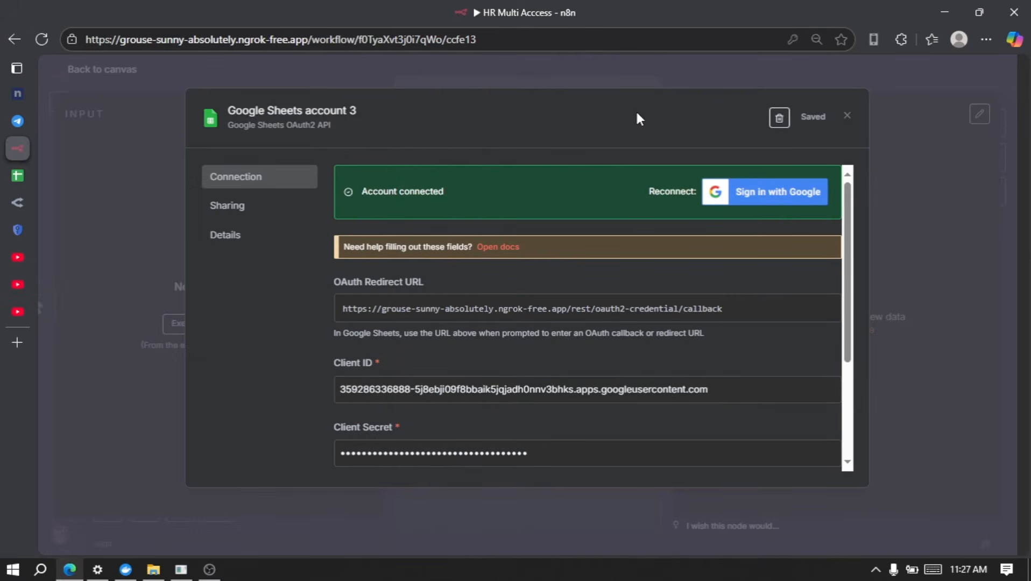
Rename the Google Sheets credential to 'HR Access', save it, and close the settings.
scroll(701, 285, down, 5)
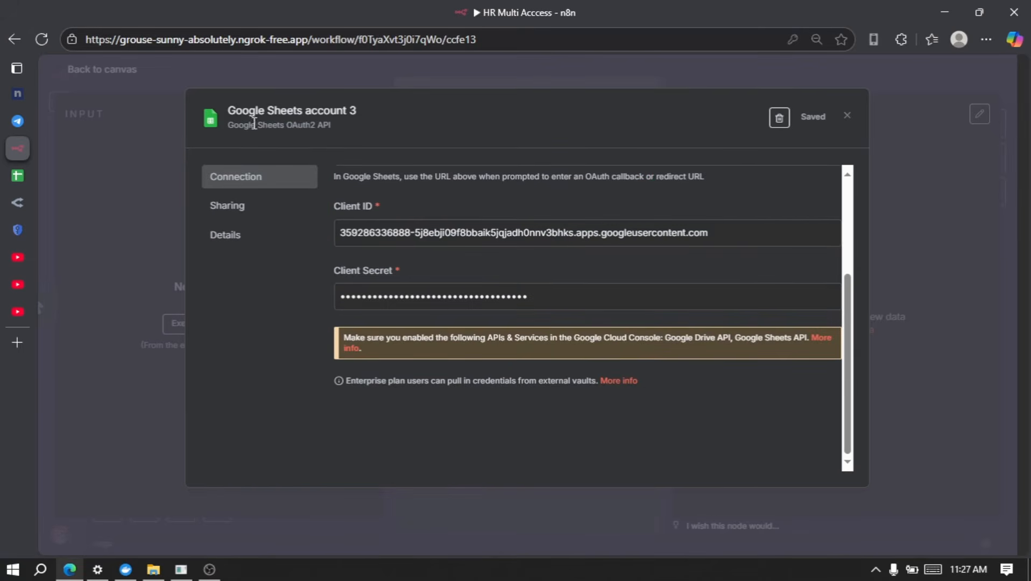
click(342, 112)
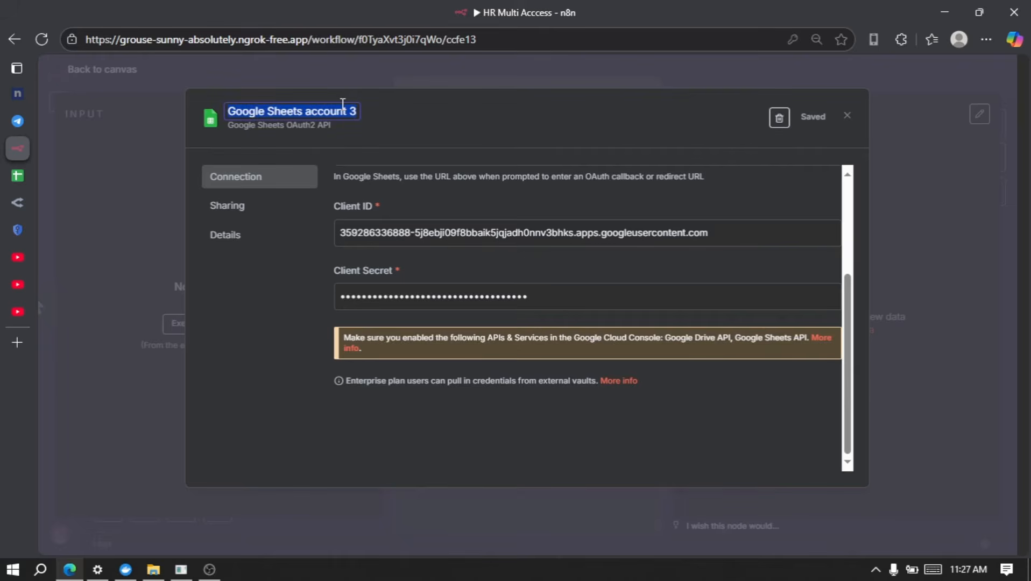
text(HR Access)
key(Return)
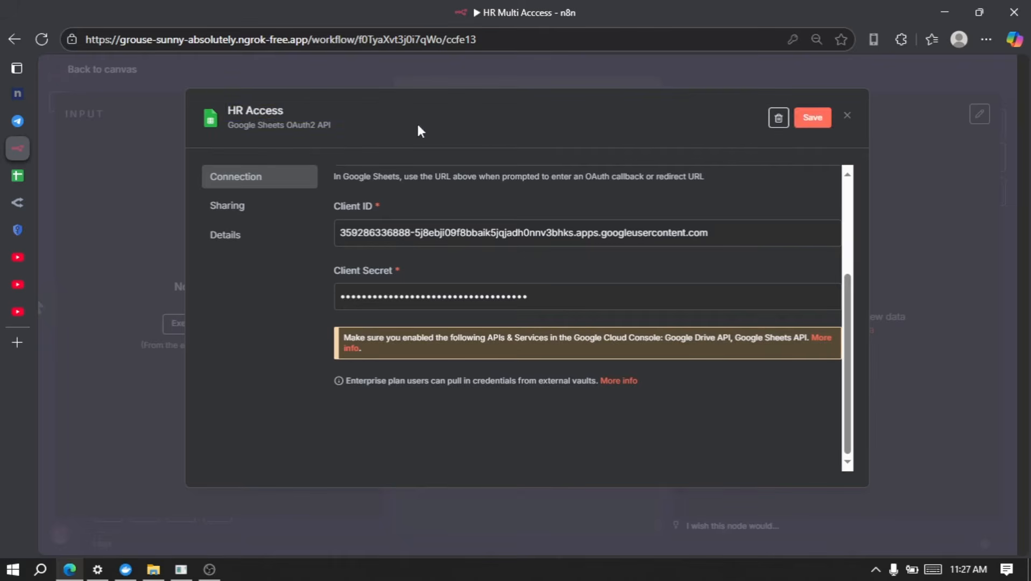
click(810, 119)
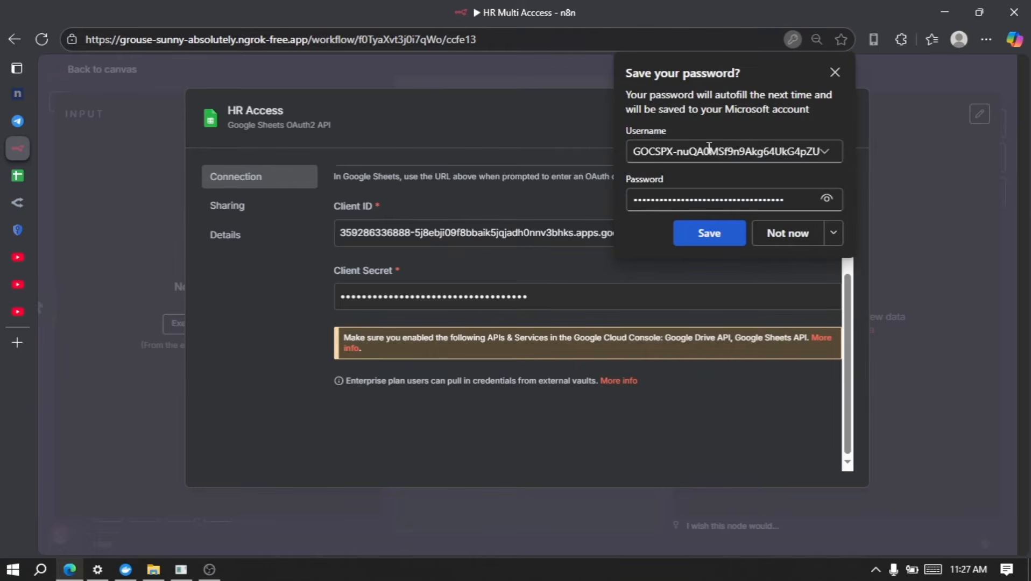
click(796, 235)
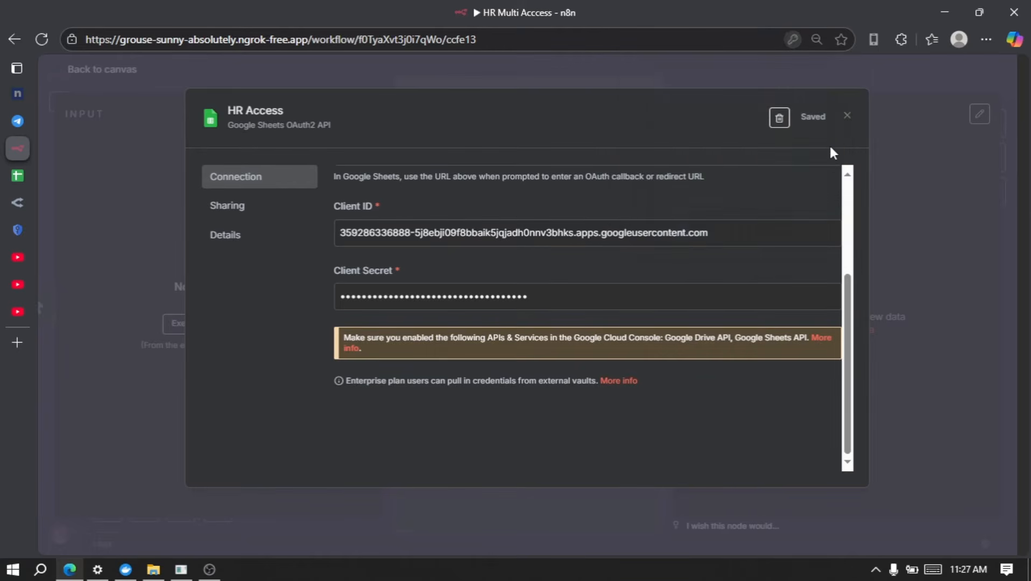
click(848, 116)
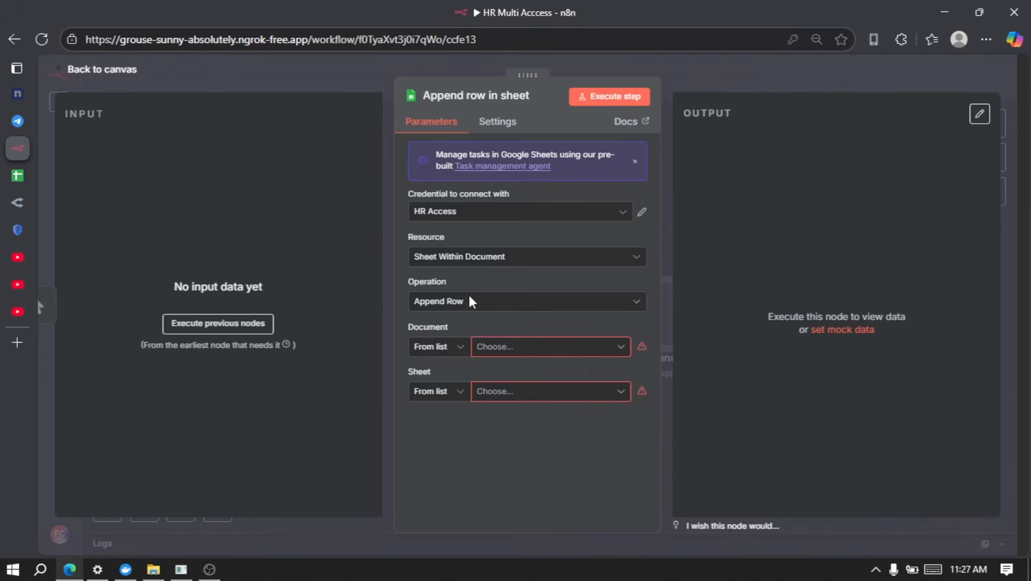
click(757, 66)
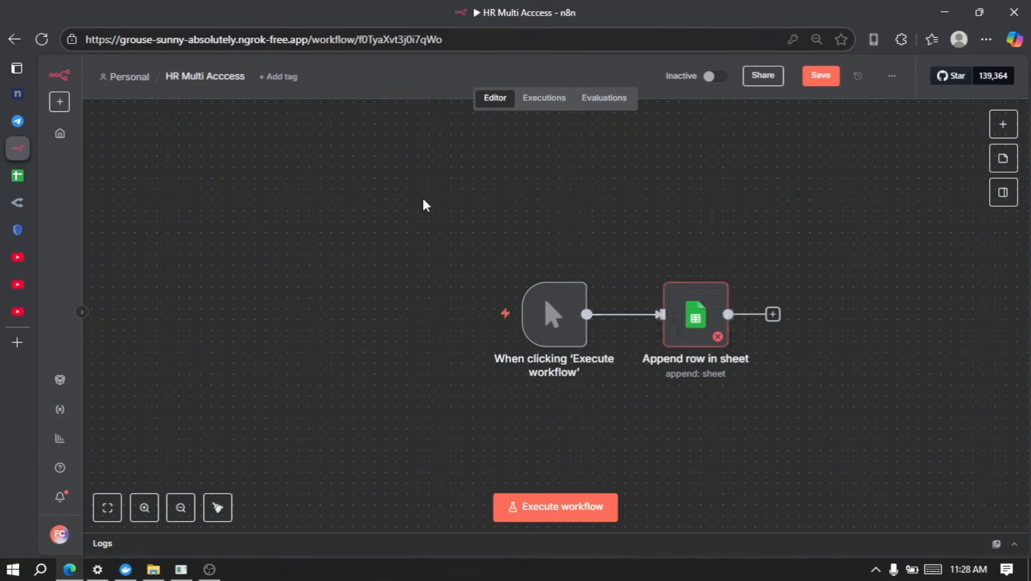
Delete both nodes from the canvas and switch to the HR System spreadsheet.
drag(425, 205, 843, 409)
scroll(843, 409, up, 4)
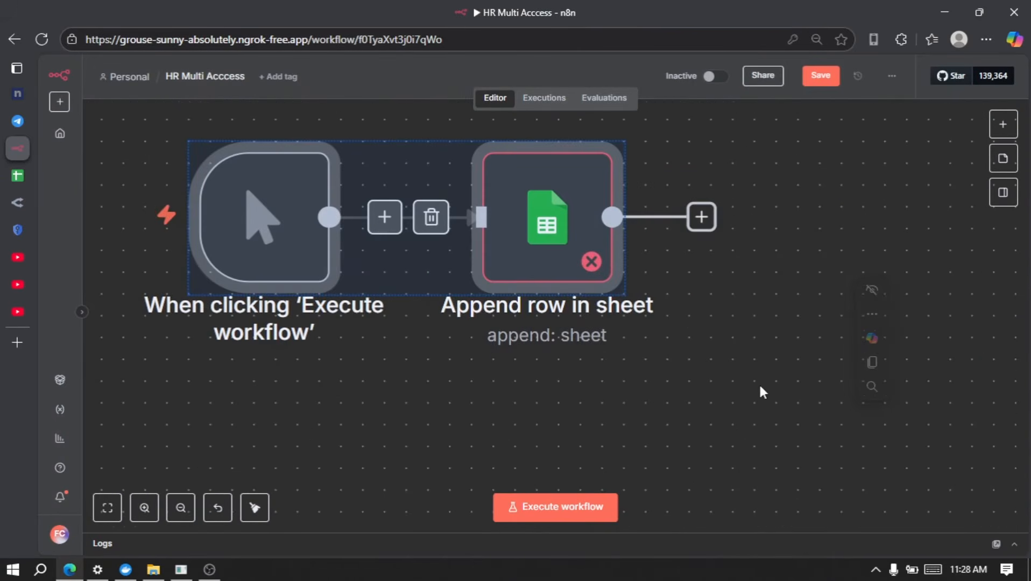
key(Delete)
scroll(494, 355, down, 1)
scroll(494, 355, up, 1)
scroll(494, 355, right, 1)
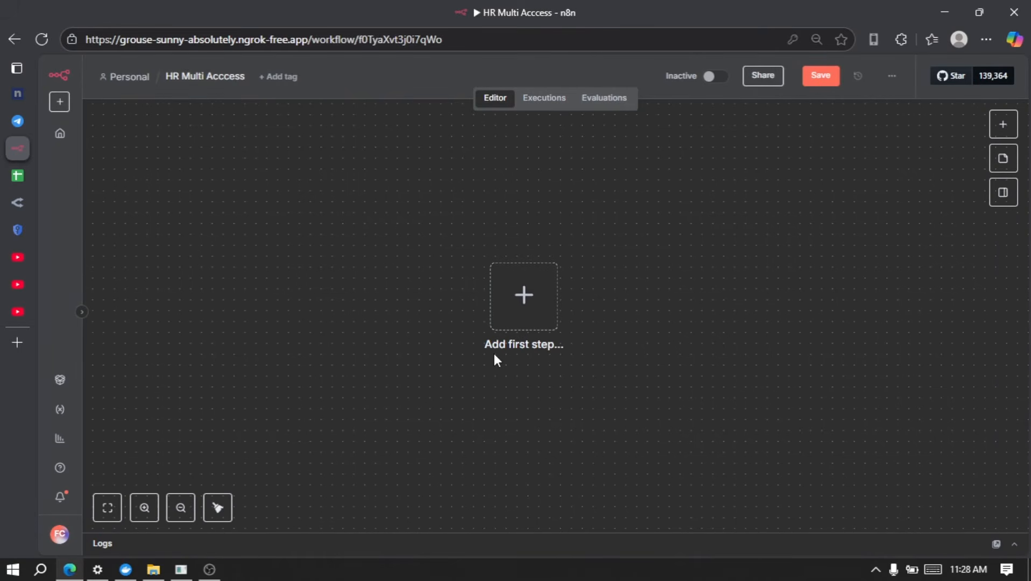
click(12, 178)
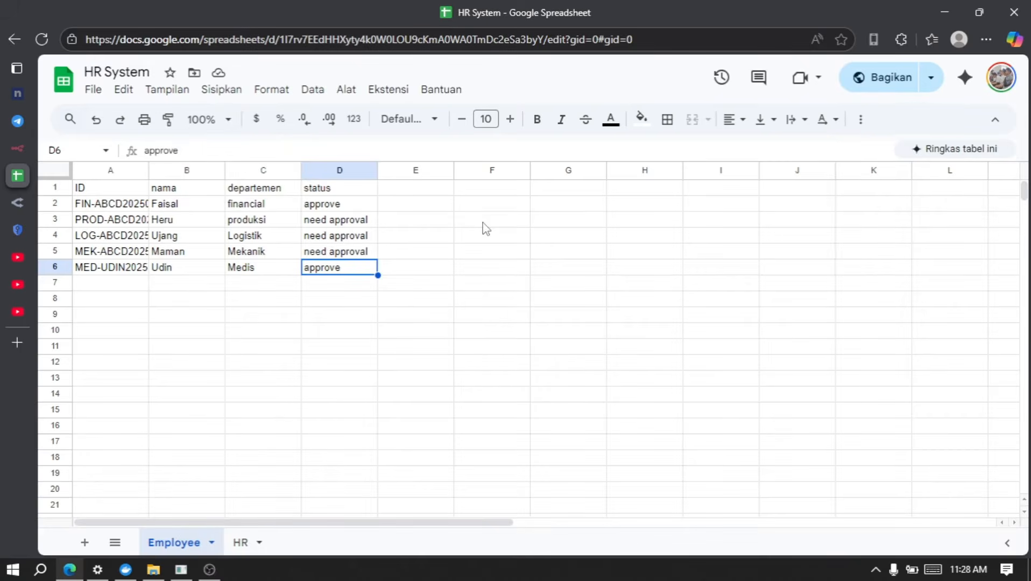
Leave the current sheet and open the HR sheet of the HR System spreadsheet.
click(481, 325)
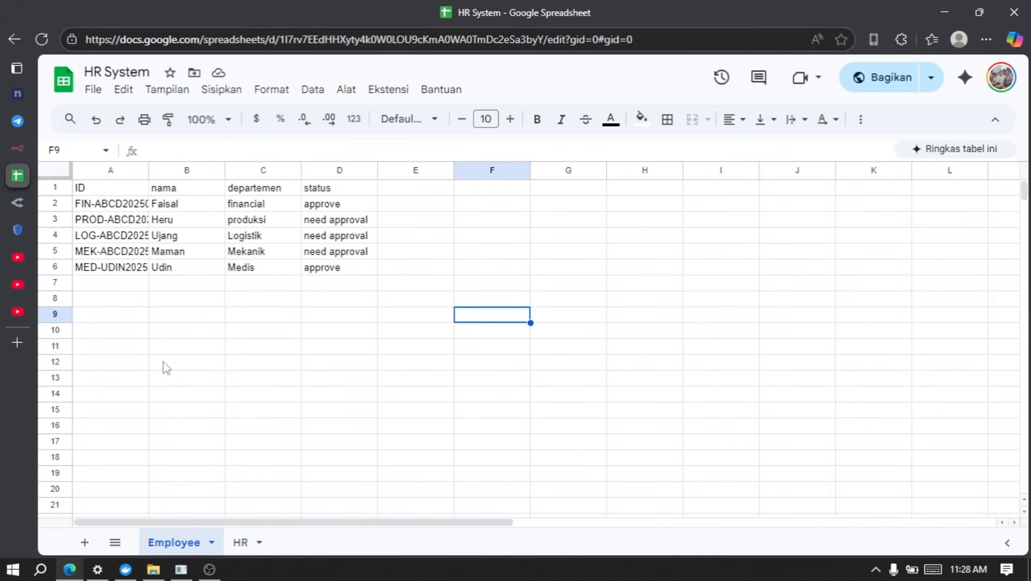
drag(89, 188, 361, 195)
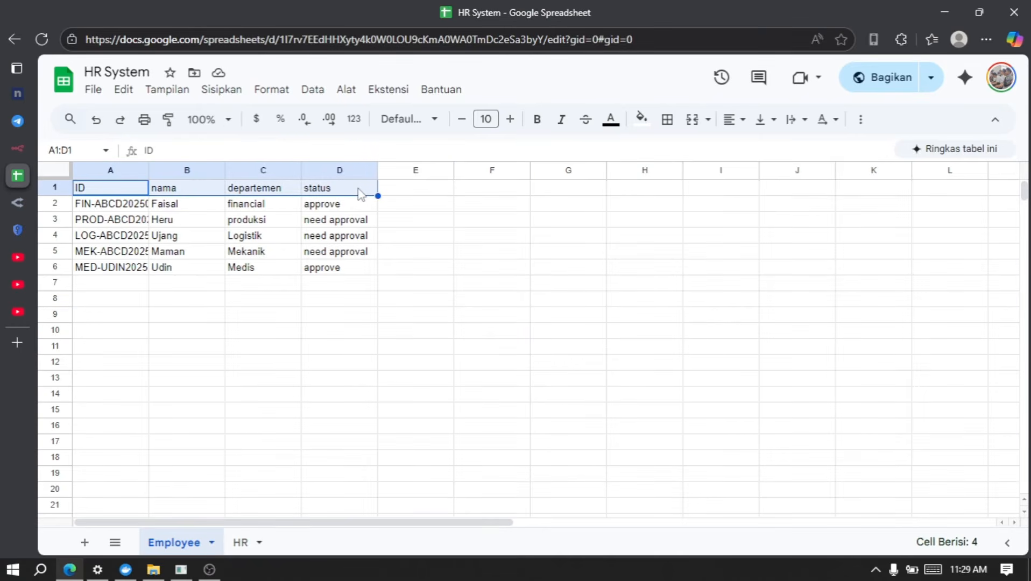
click(359, 194)
click(403, 191)
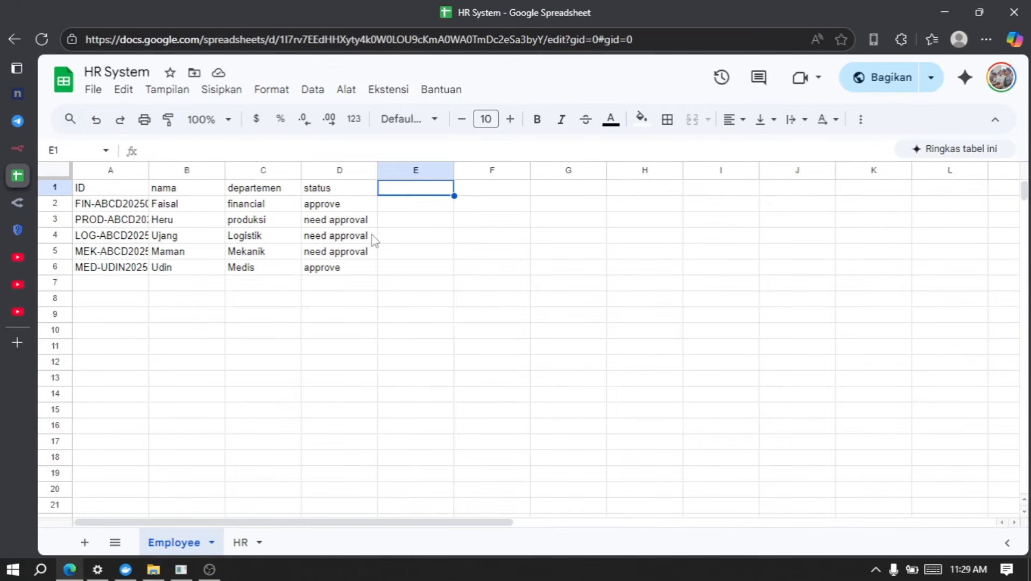
click(240, 542)
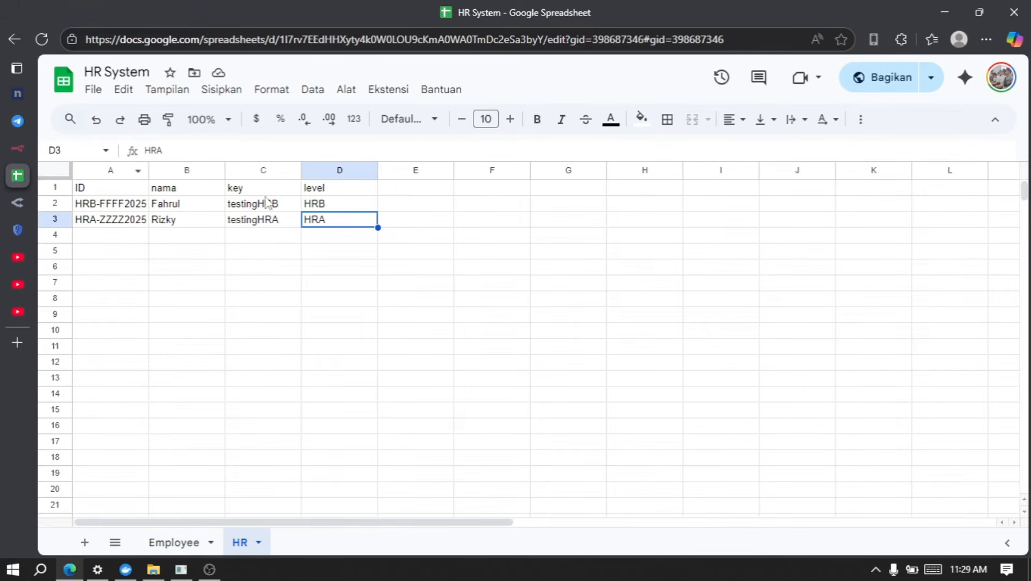
Inspect the HR table's ID header and the HRA level value in the first record.
click(323, 195)
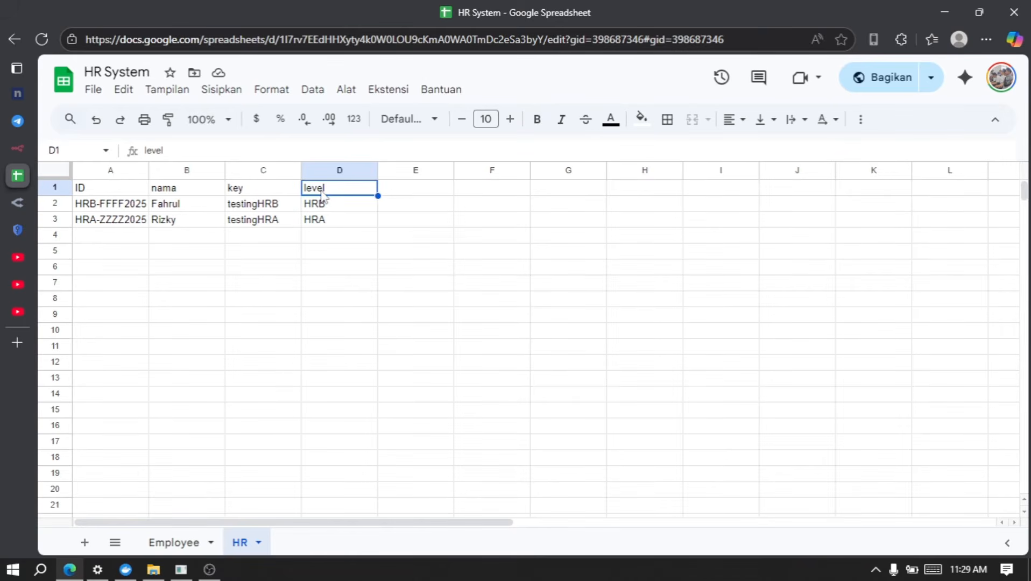
click(239, 279)
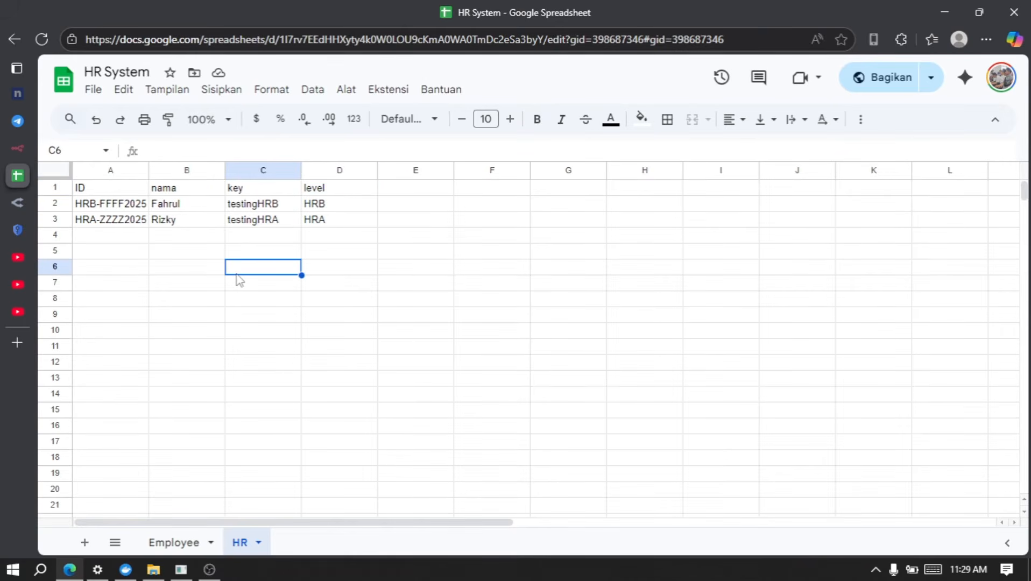
click(100, 189)
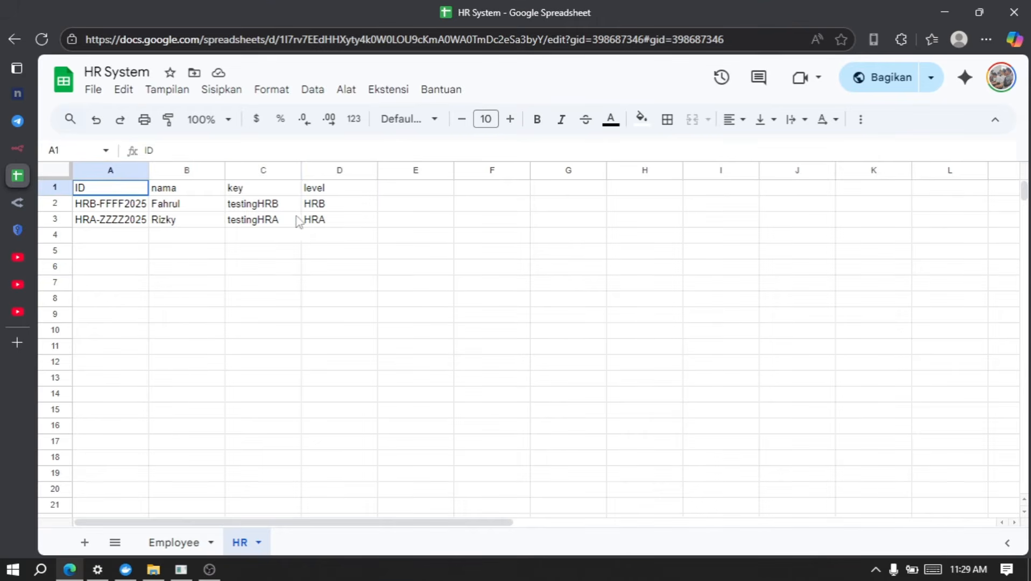
shift+click(330, 221)
click(333, 222)
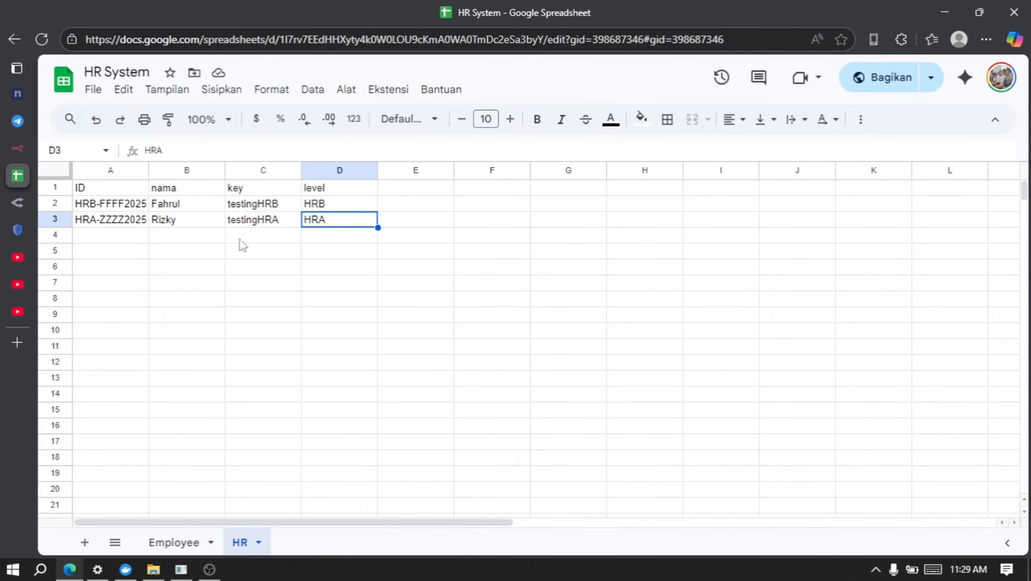
click(131, 204)
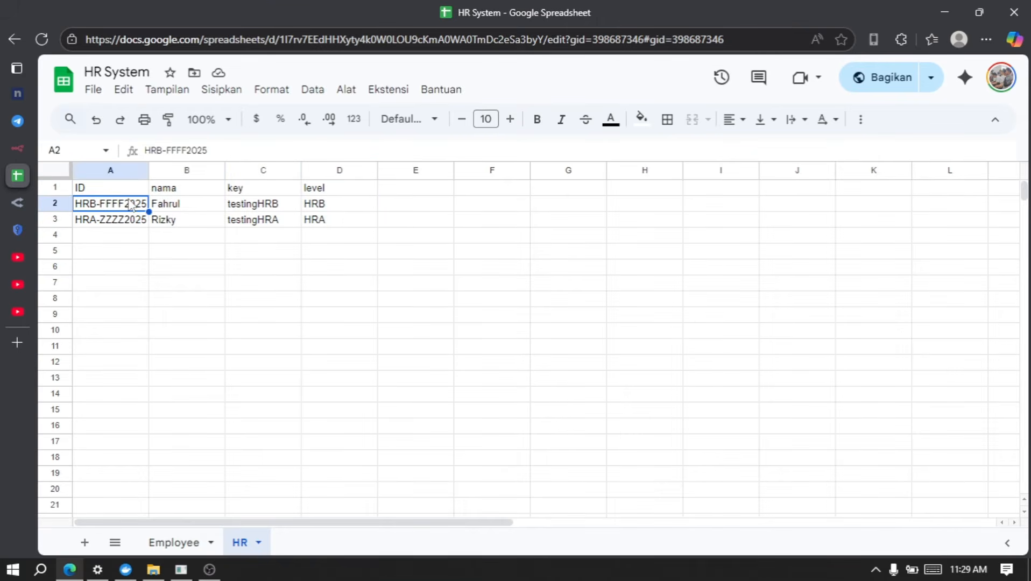
key(Tab)
key(Tab)
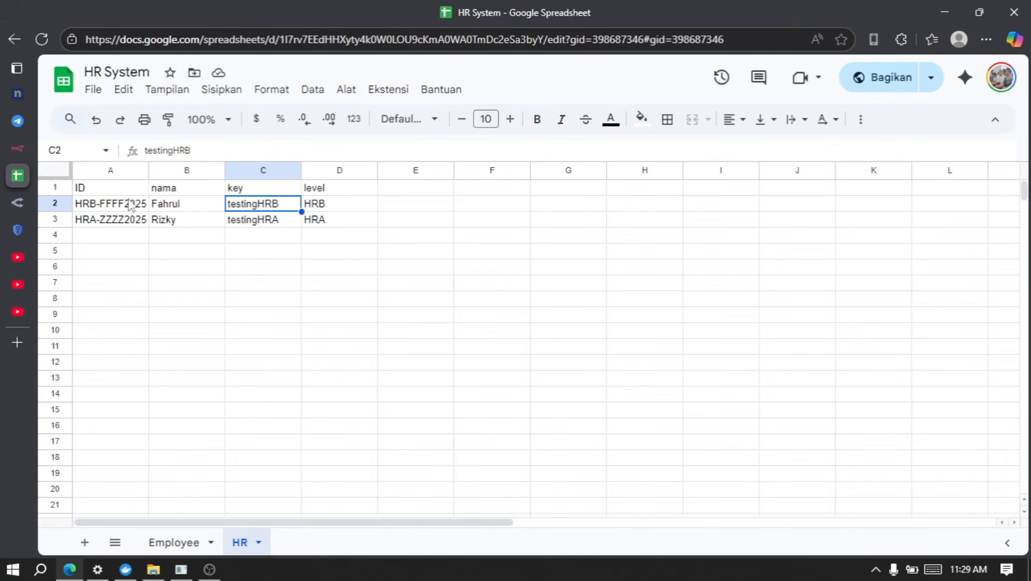
key(Return)
key(Return)
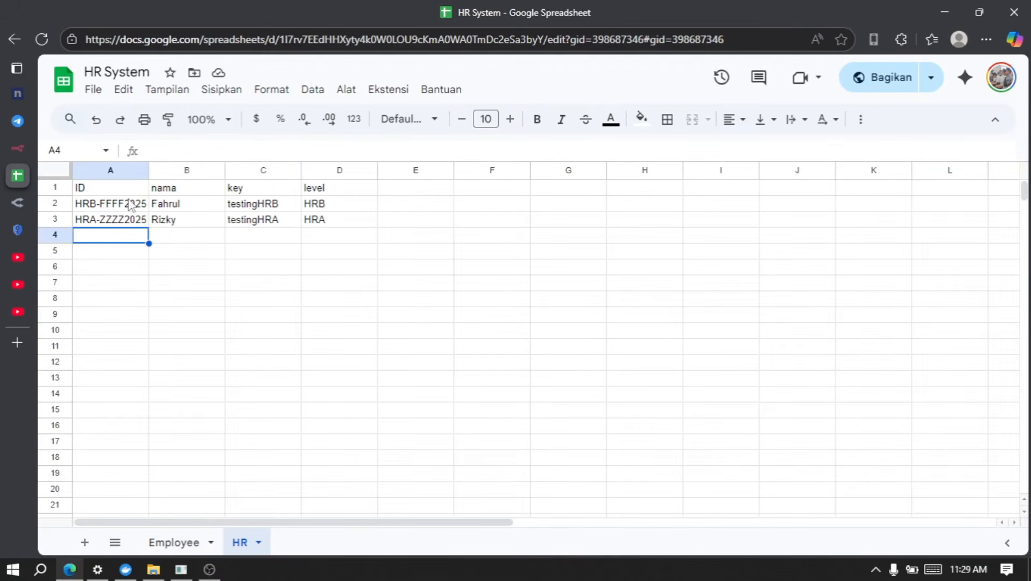
Try typing 'HR' in empty row 4, remove it, and move across to the level column.
text(HR)
key(BackSpace)
key(BackSpace)
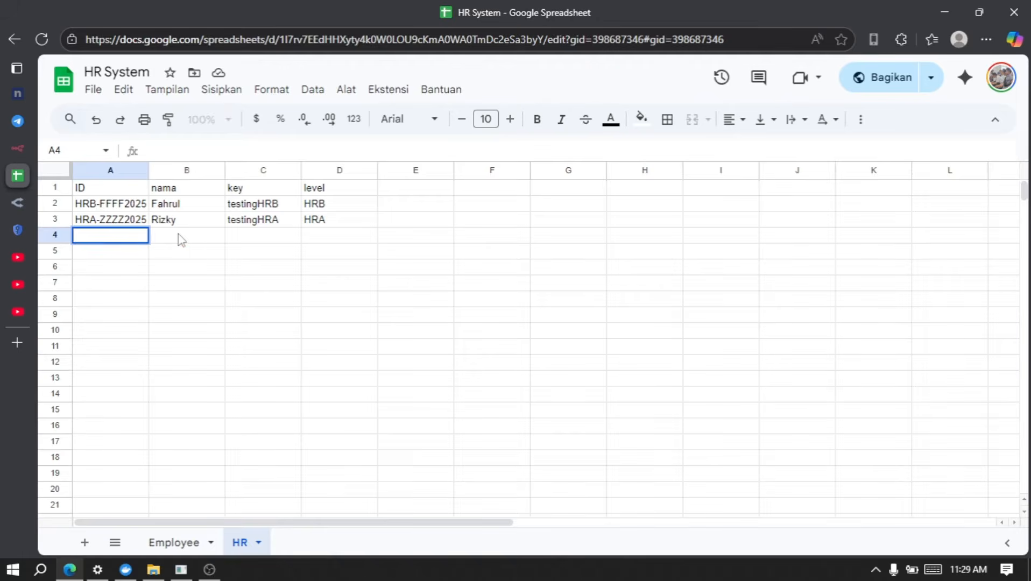
click(179, 239)
key(Tab)
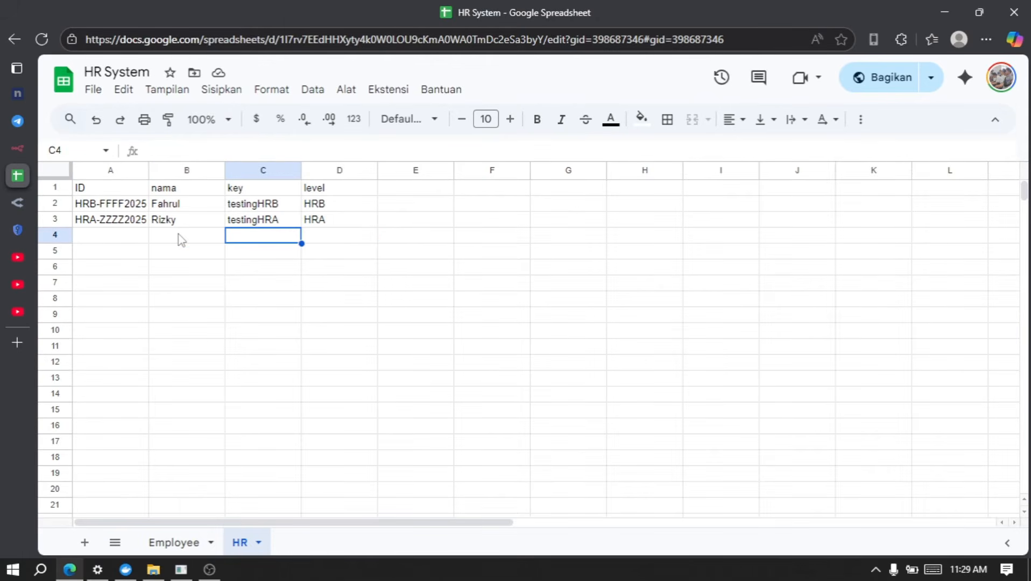
key(Tab)
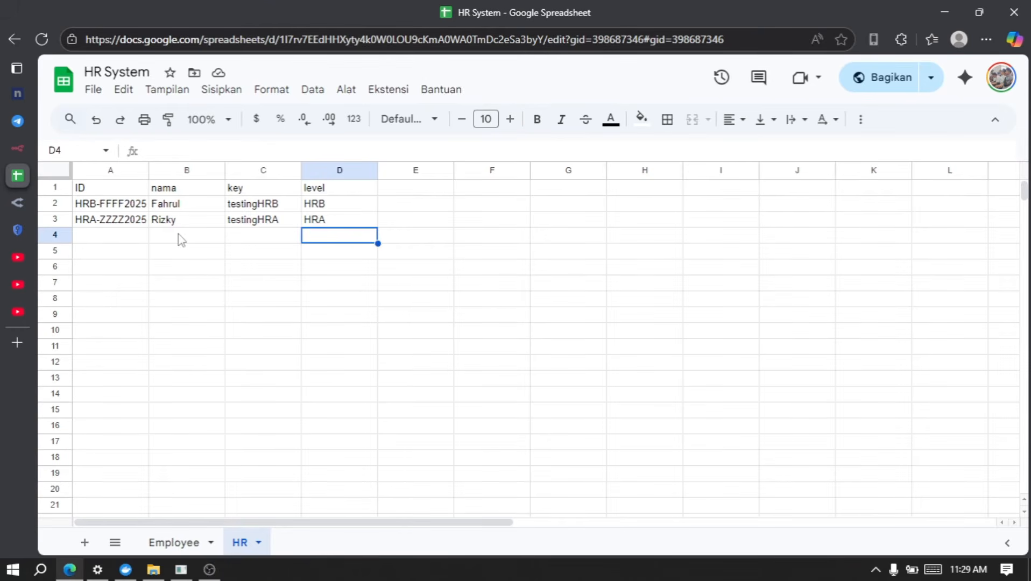
Select the whole HR table A1:D3, check the HRB level value, then move to OpenRouter.
drag(107, 192, 341, 221)
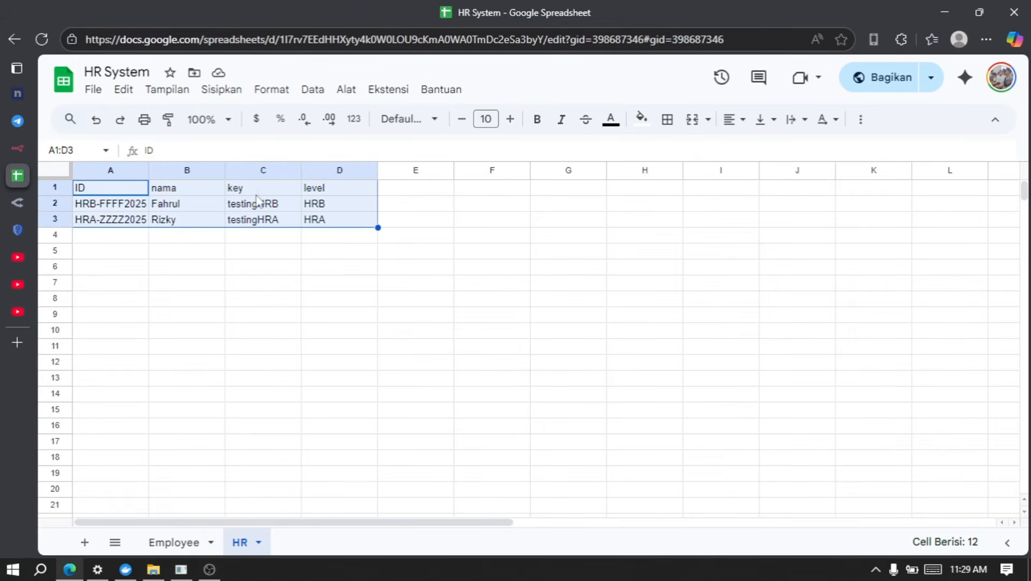
click(324, 207)
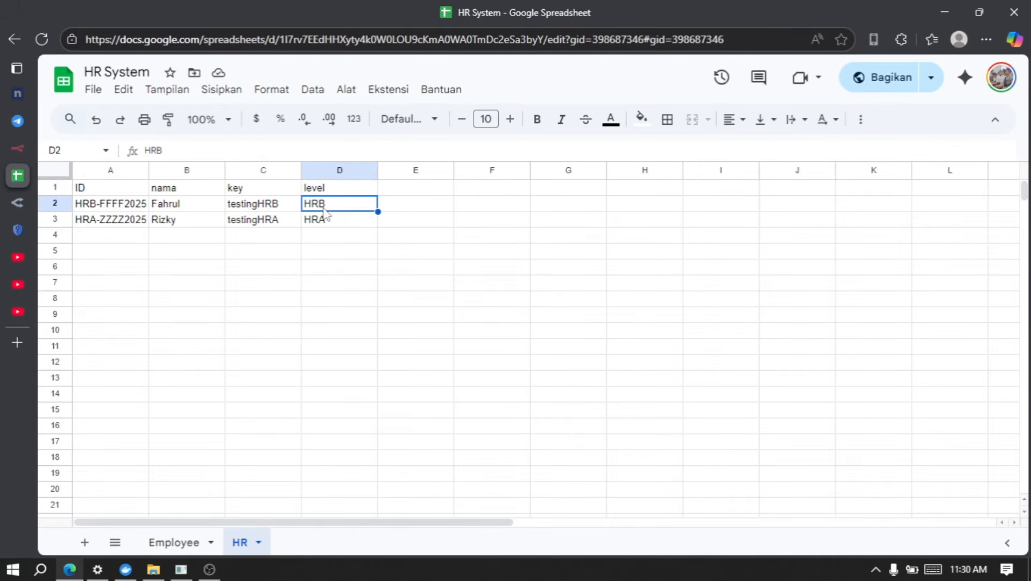
click(420, 254)
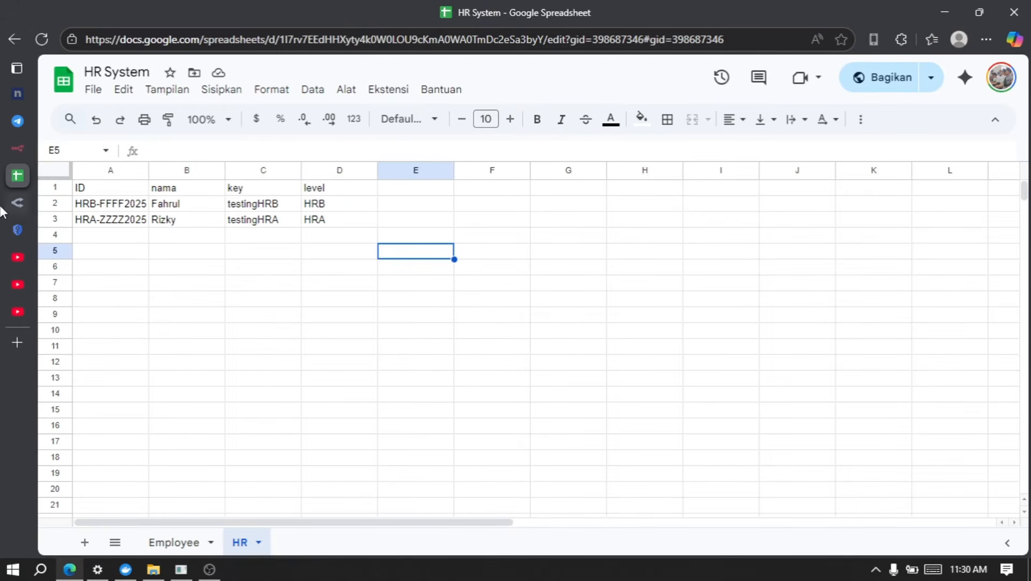
click(37, 203)
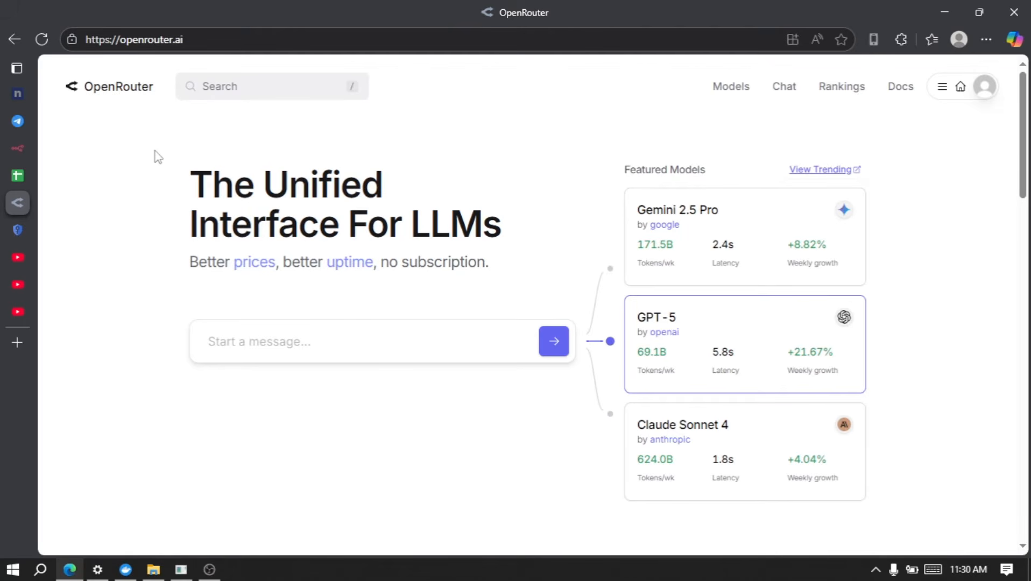
Search OpenRouter for 'deepseek' and open the DeepSeek V3.1 (free) model page.
click(287, 87)
text(deep)
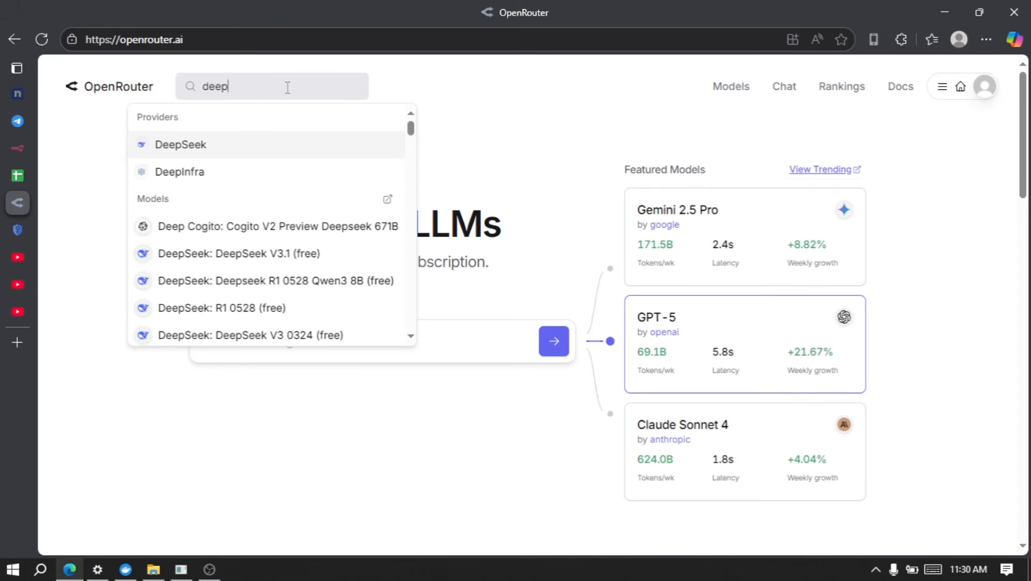
text(seek)
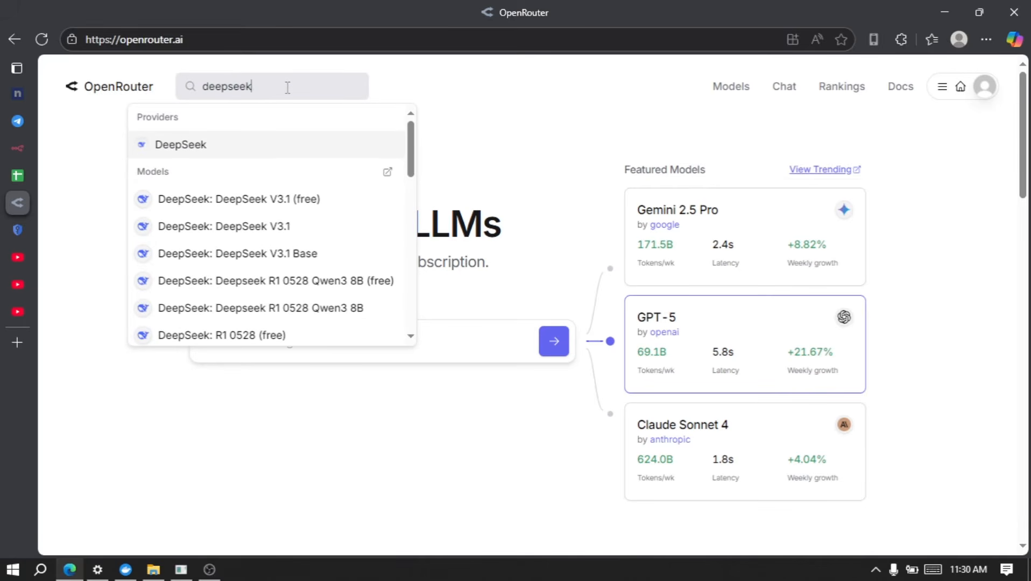
click(279, 203)
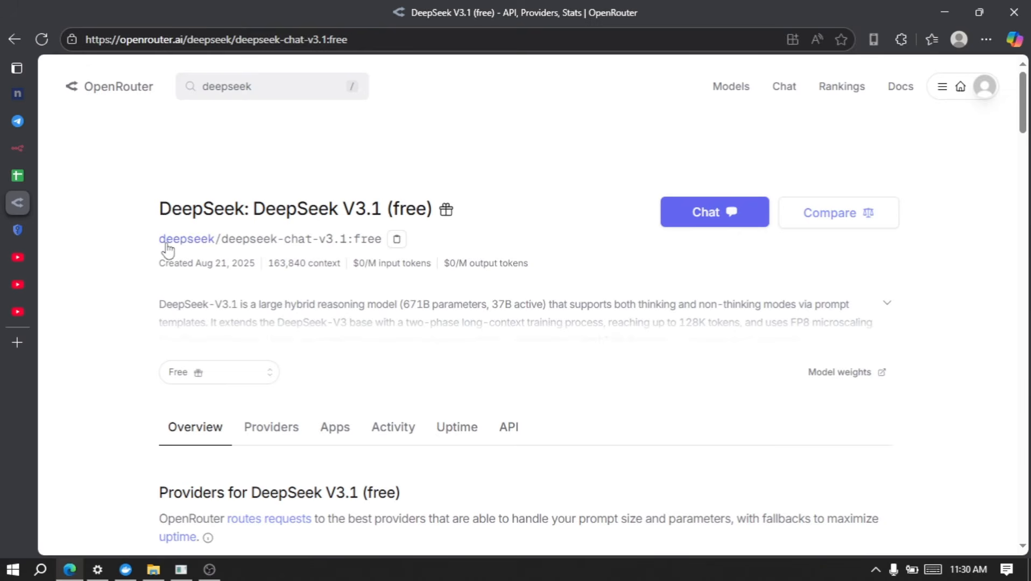
Review the model's API section and the API keys settings, then return to the model page.
scroll(466, 363, down, 2)
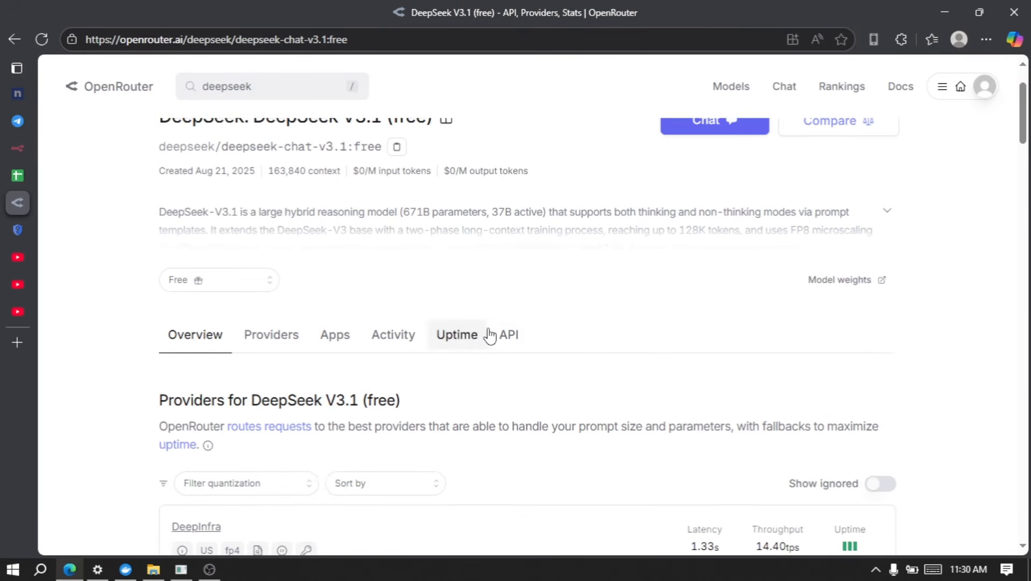
click(509, 336)
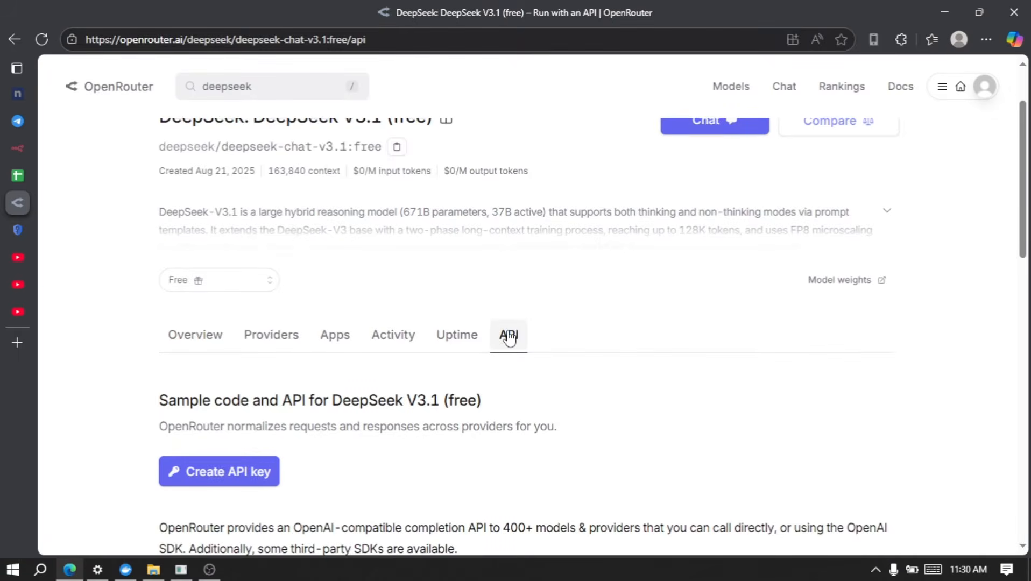
scroll(508, 338, down, 2)
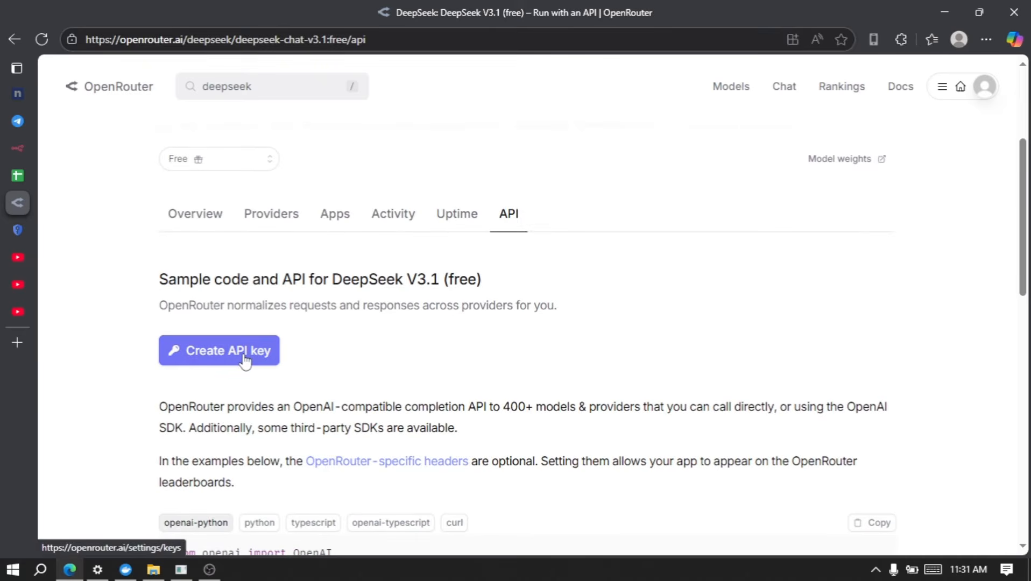
click(243, 355)
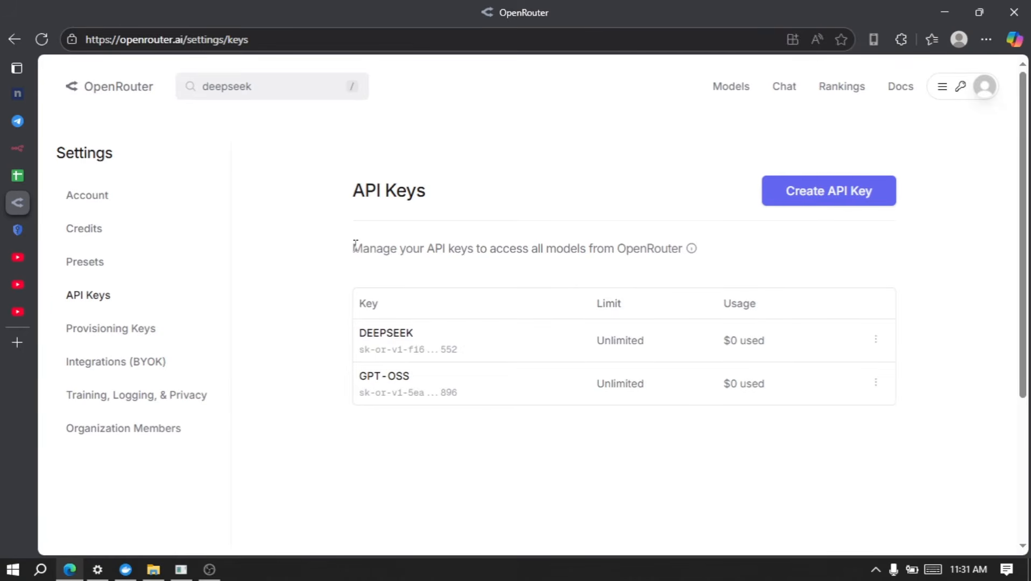
scroll(354, 248, left, 3)
scroll(345, 226, up, 5)
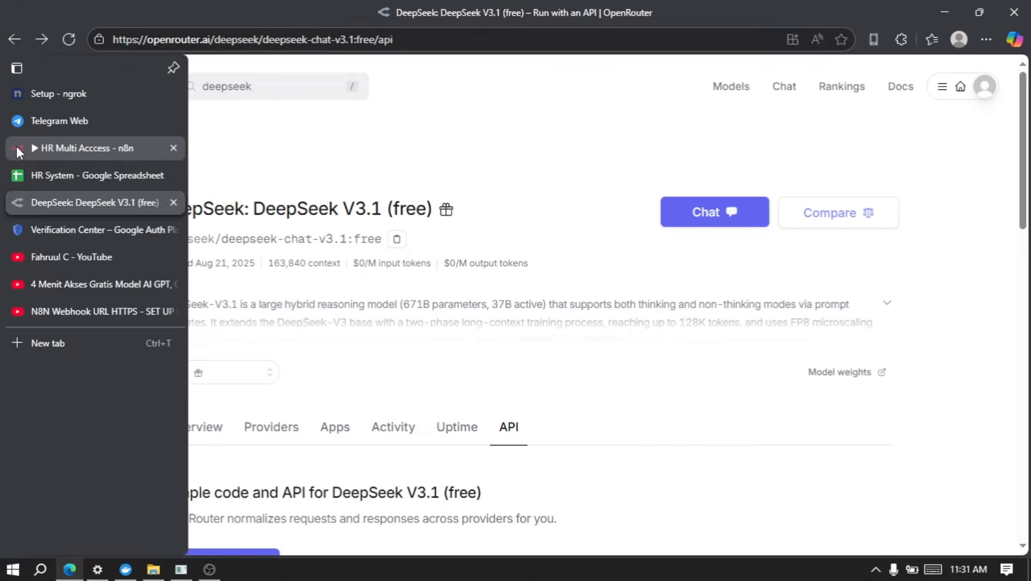
Add a Telegram 'On message' trigger as the workflow's first step.
click(16, 146)
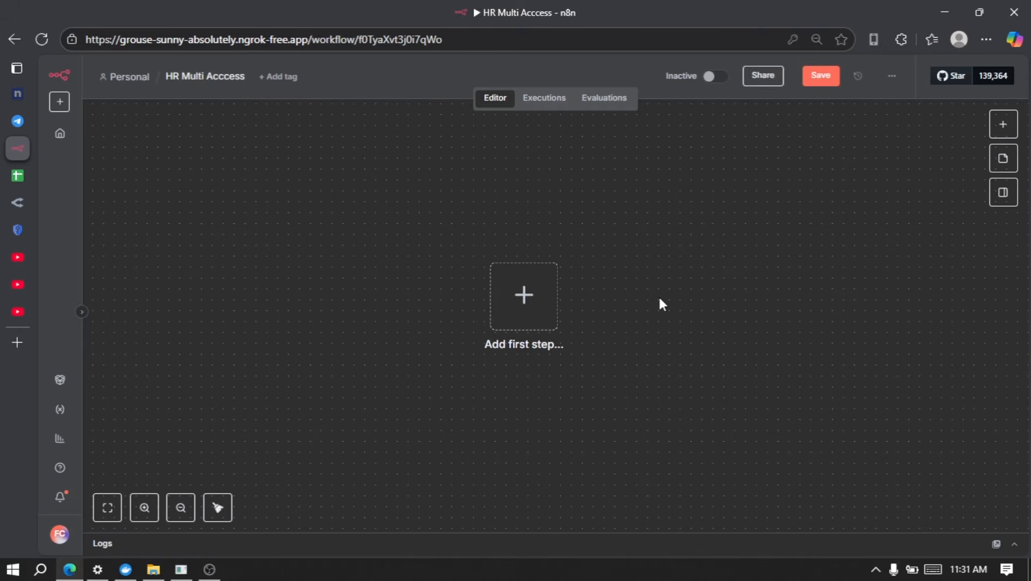
click(529, 303)
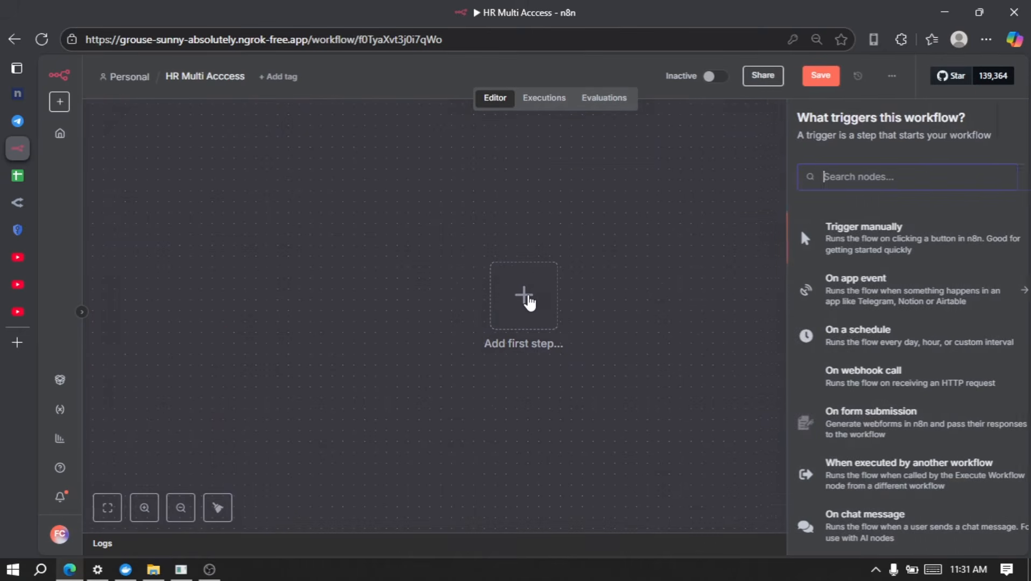
text(tele)
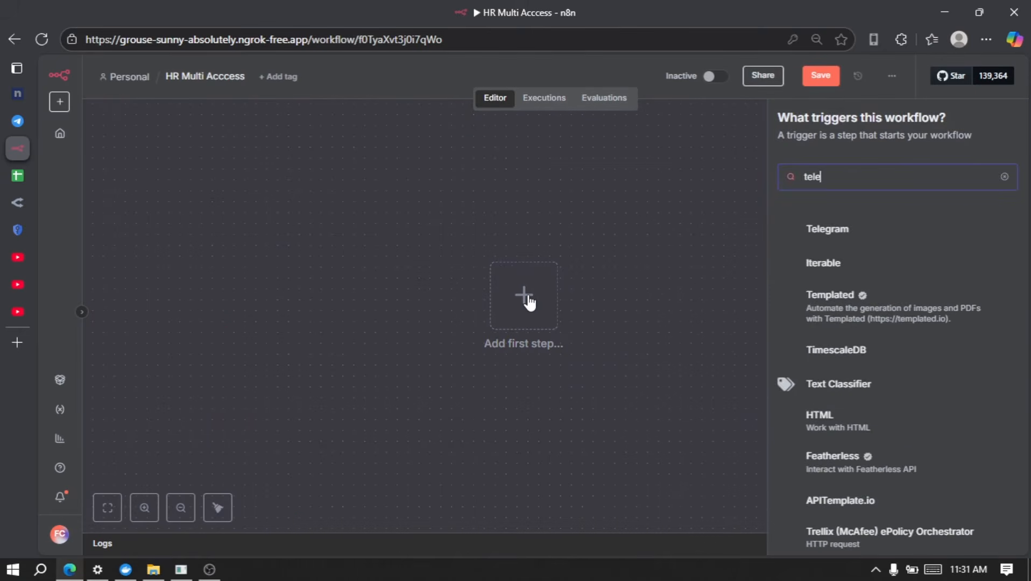
click(873, 233)
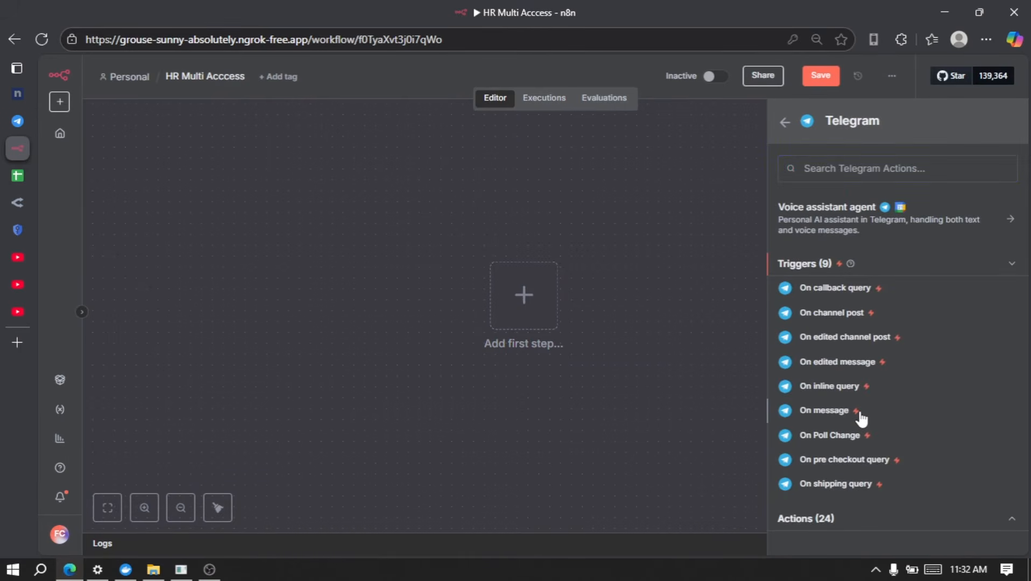
click(824, 410)
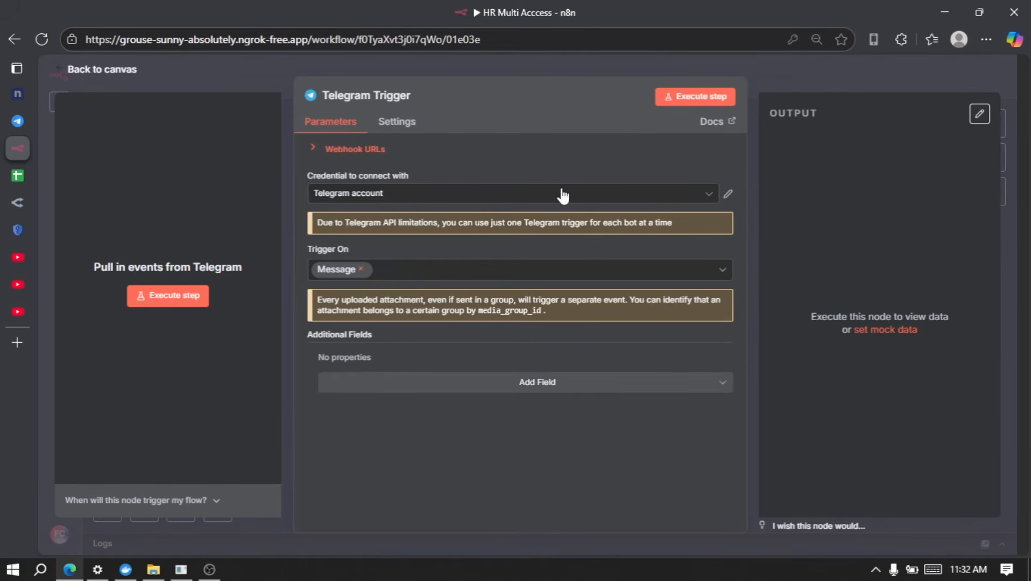
Start a new Telegram credential for the trigger, then switch to Telegram Web.
click(567, 196)
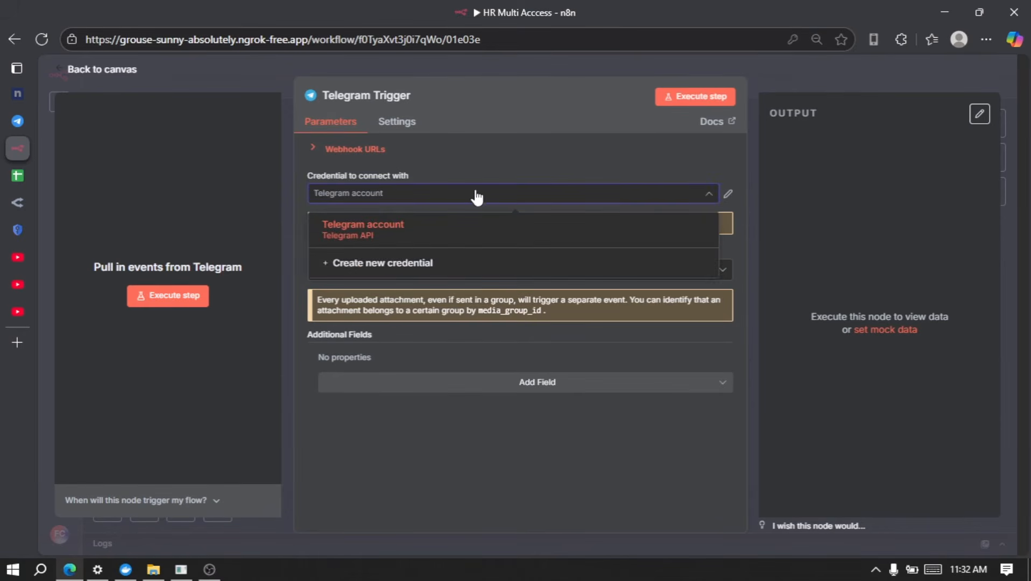
click(500, 266)
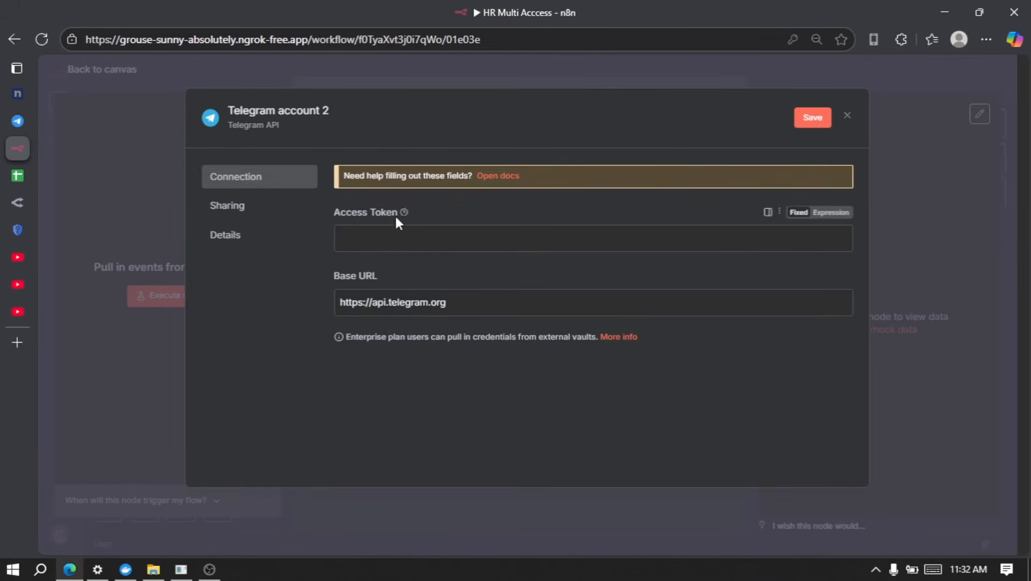
click(16, 121)
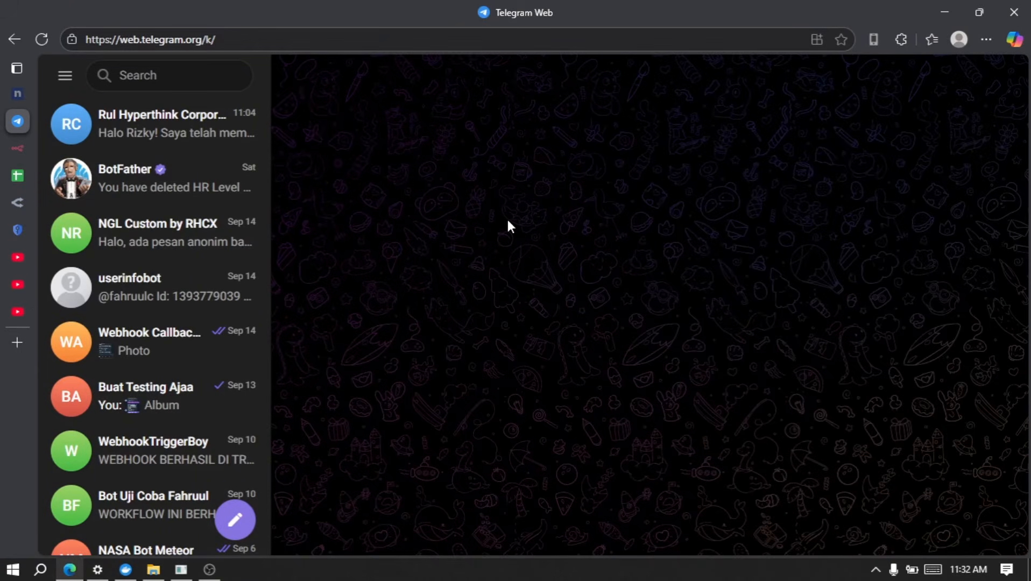
Open the BotFather chat and start the /newbot command.
click(189, 191)
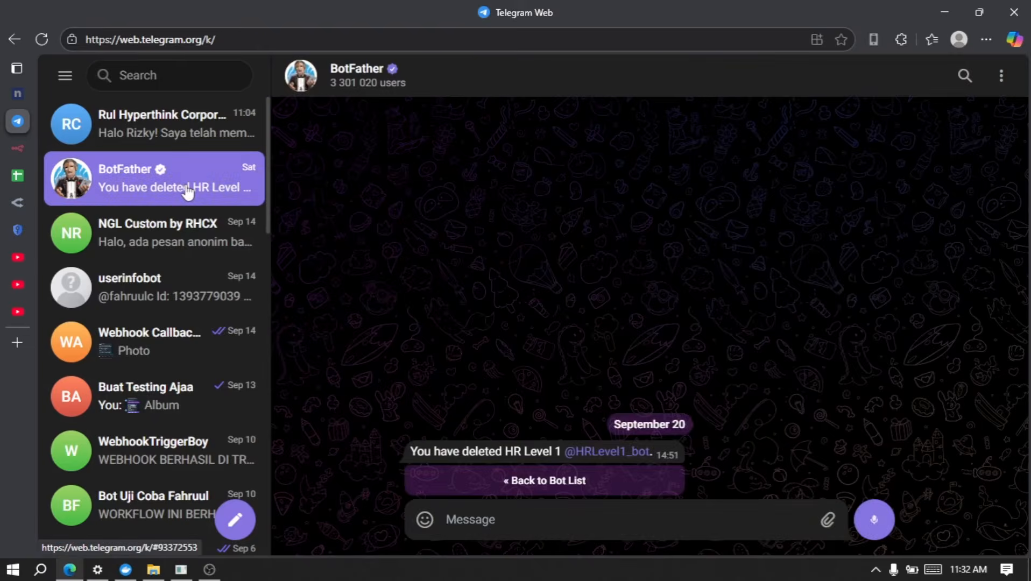
click(441, 84)
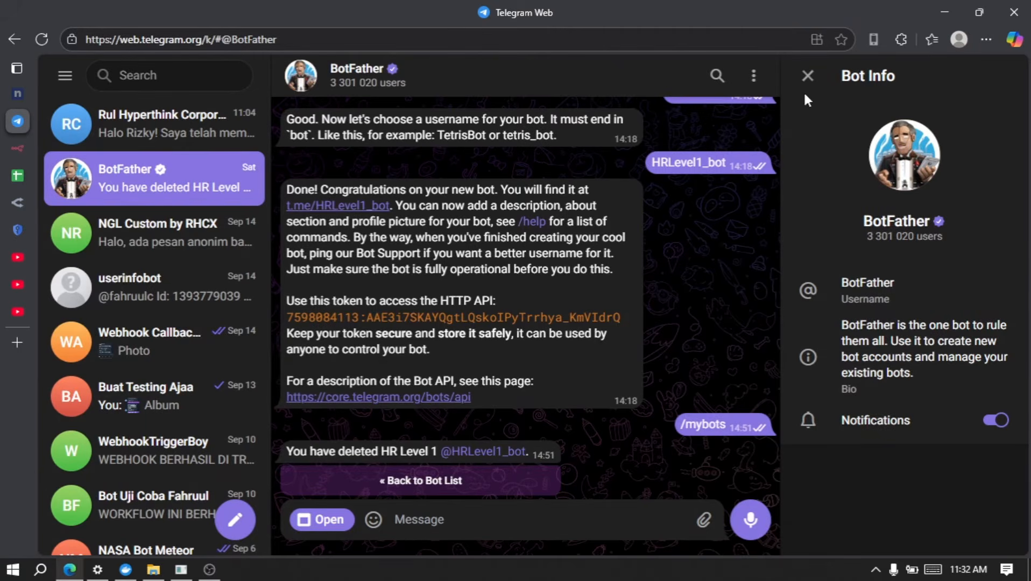
click(807, 76)
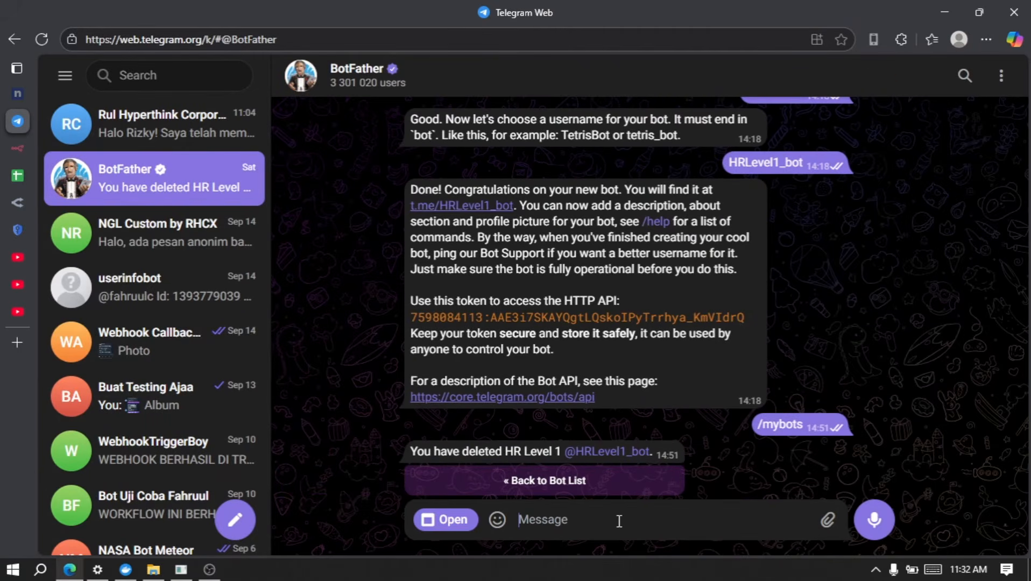
text(/)
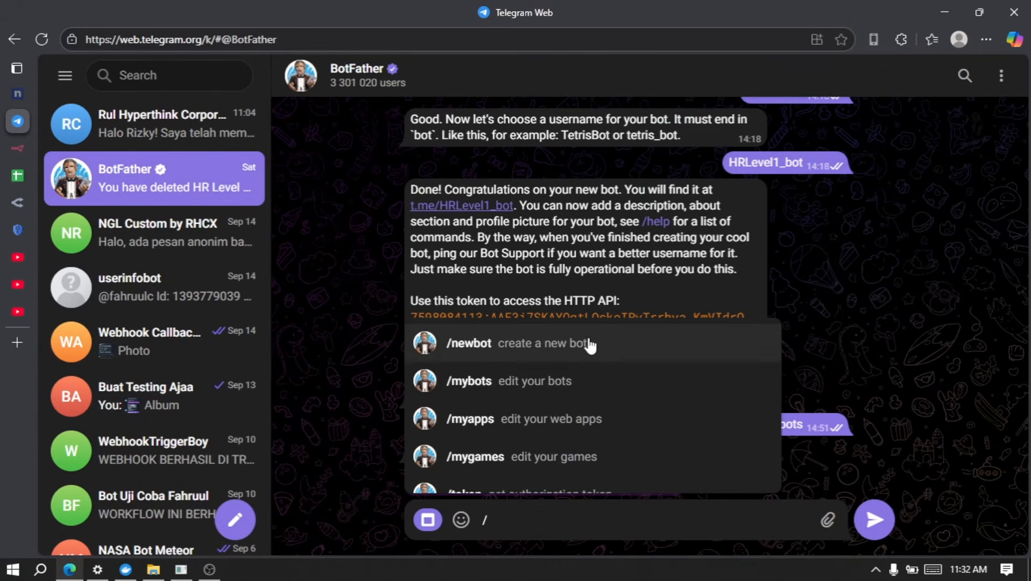
click(591, 344)
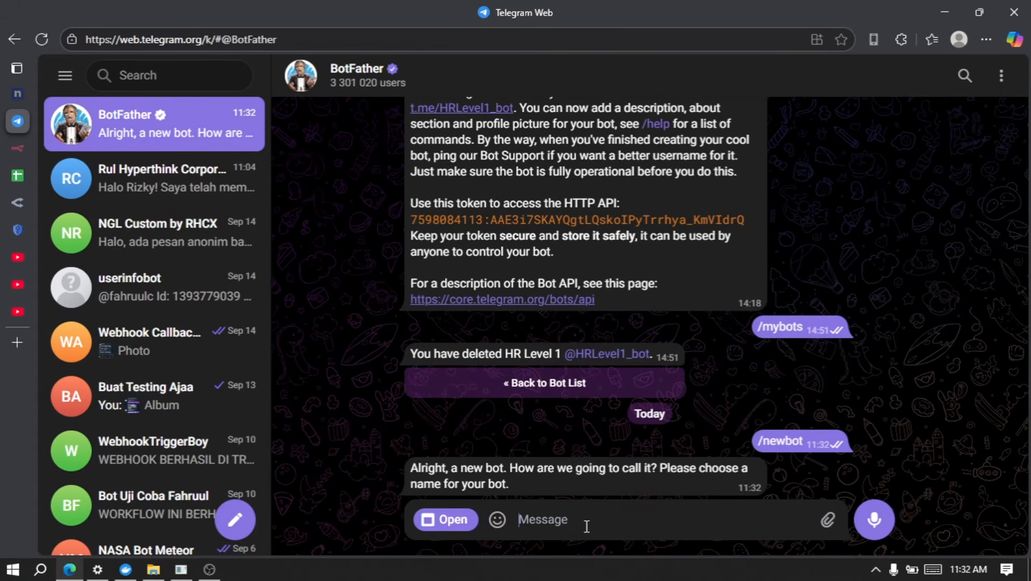
Name the new bot 'HR System' and send a username ending in _bot.
text(HR System)
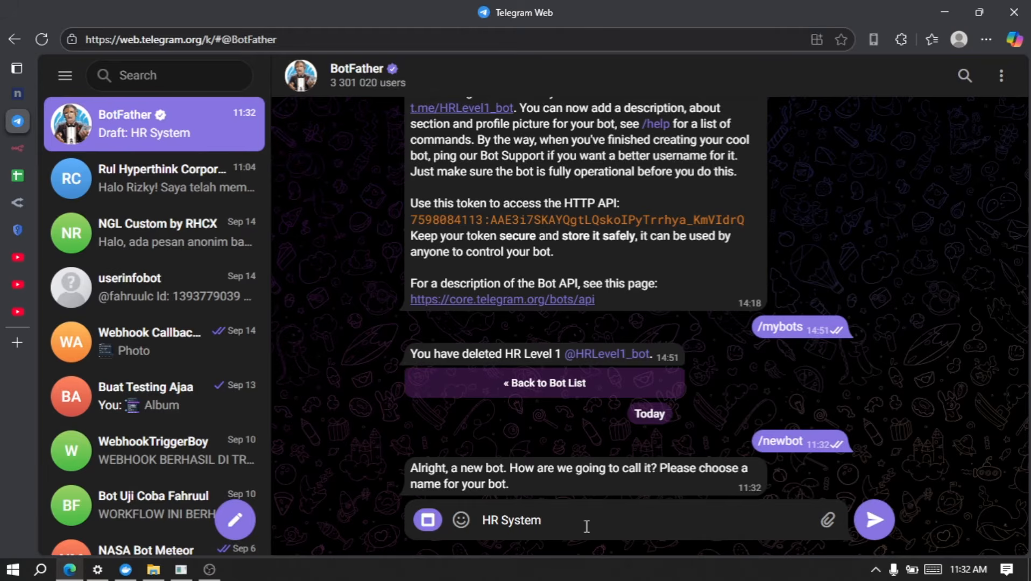
key(Return)
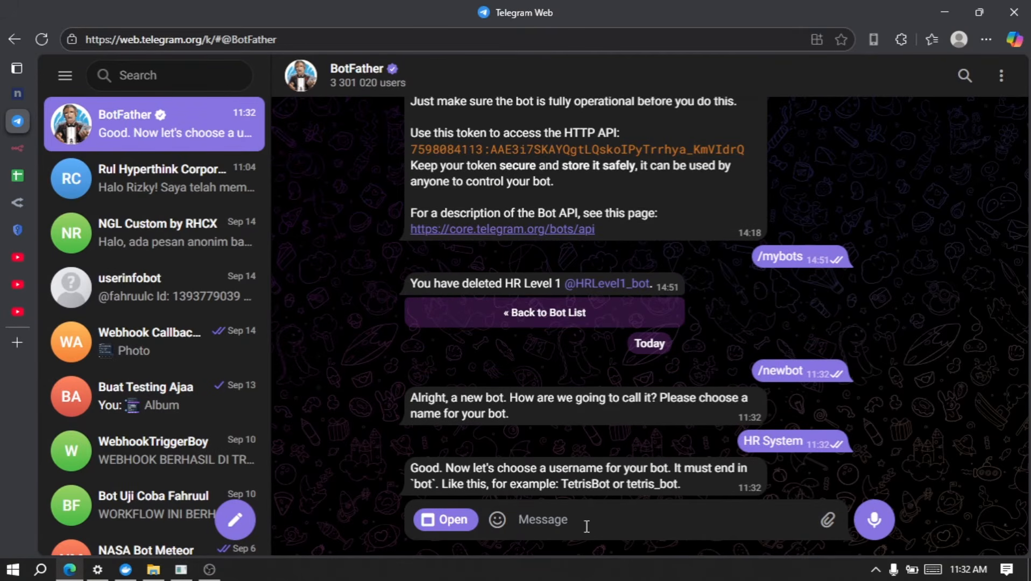
text(HRSystemByRHCX_bot)
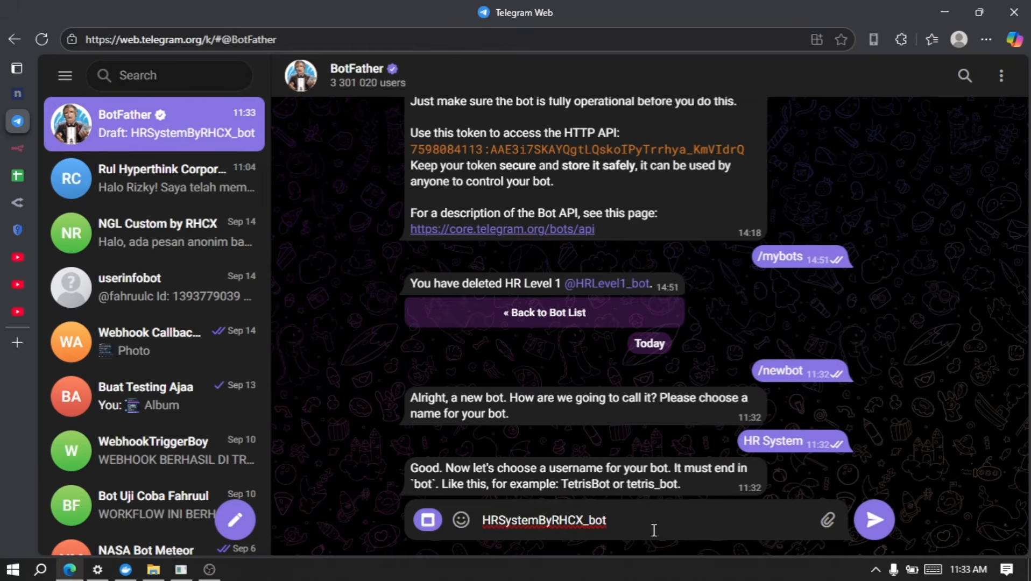
key(Return)
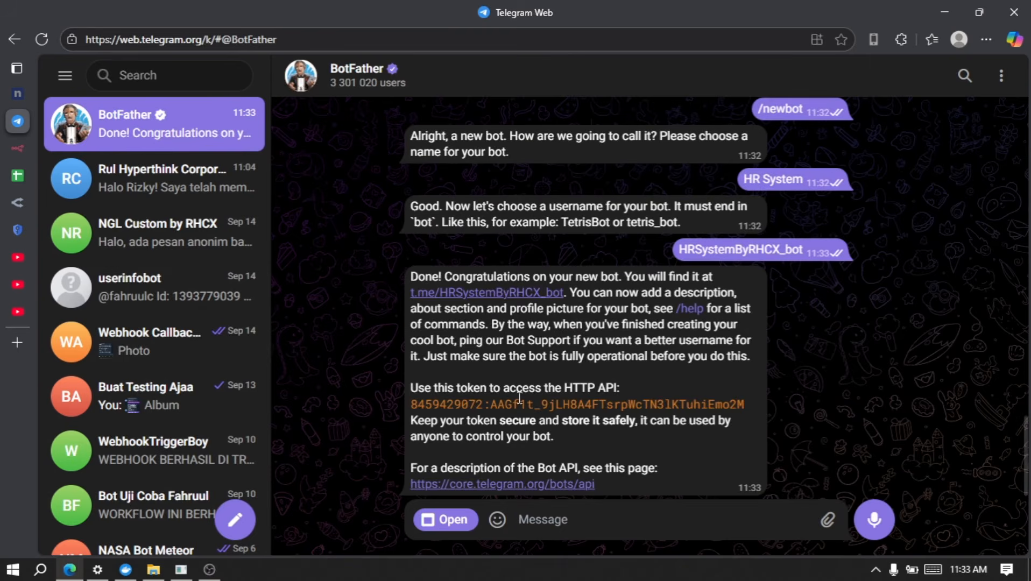
Copy the HR System bot's access token and press START in the bot's chat.
double_click(493, 368)
click(536, 407)
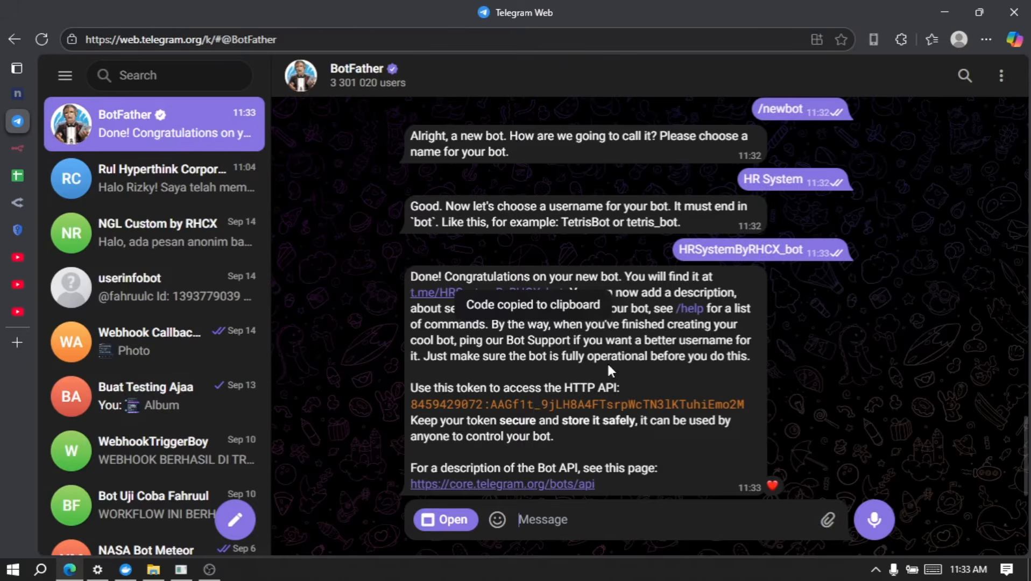
click(508, 293)
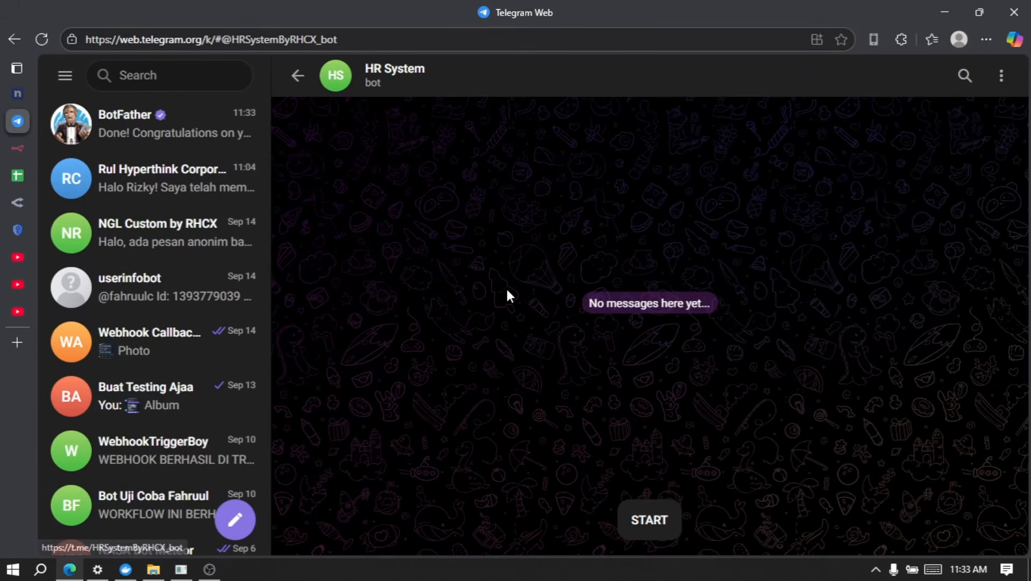
click(650, 519)
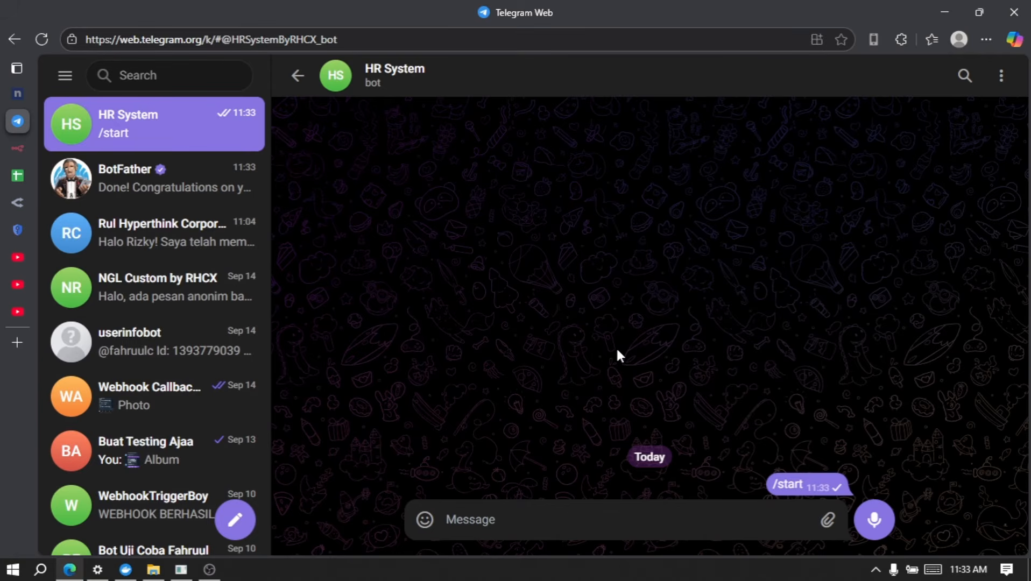
click(17, 149)
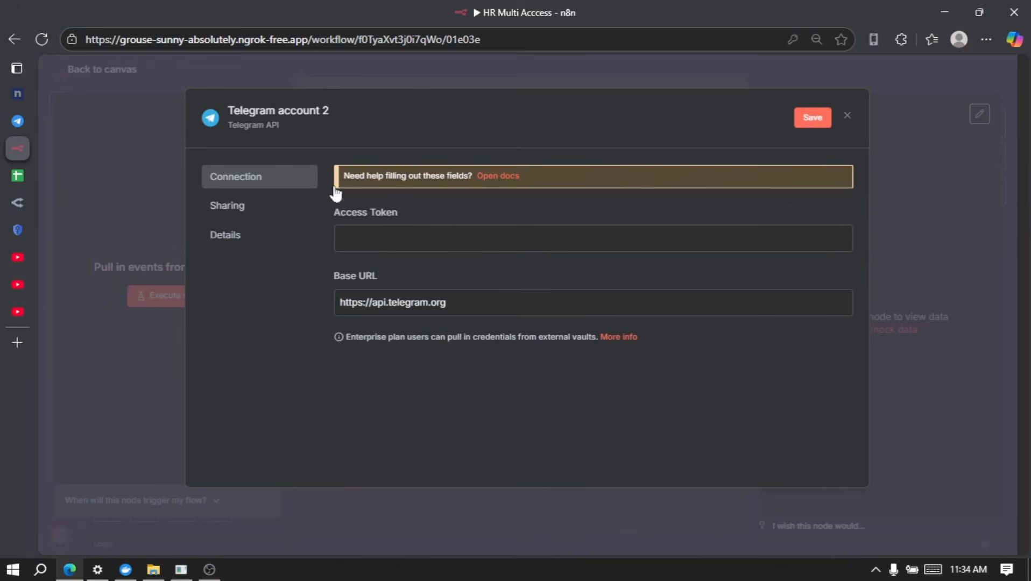
Paste the bot token into Telegram account 2's Access Token, save it, and close the panels.
click(475, 243)
key(ctrl+v)
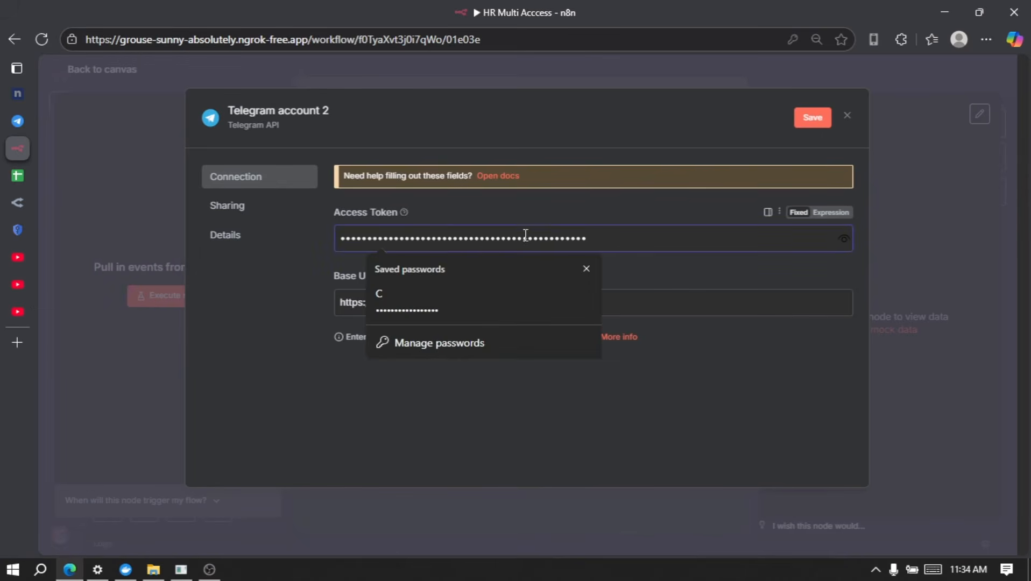
click(554, 220)
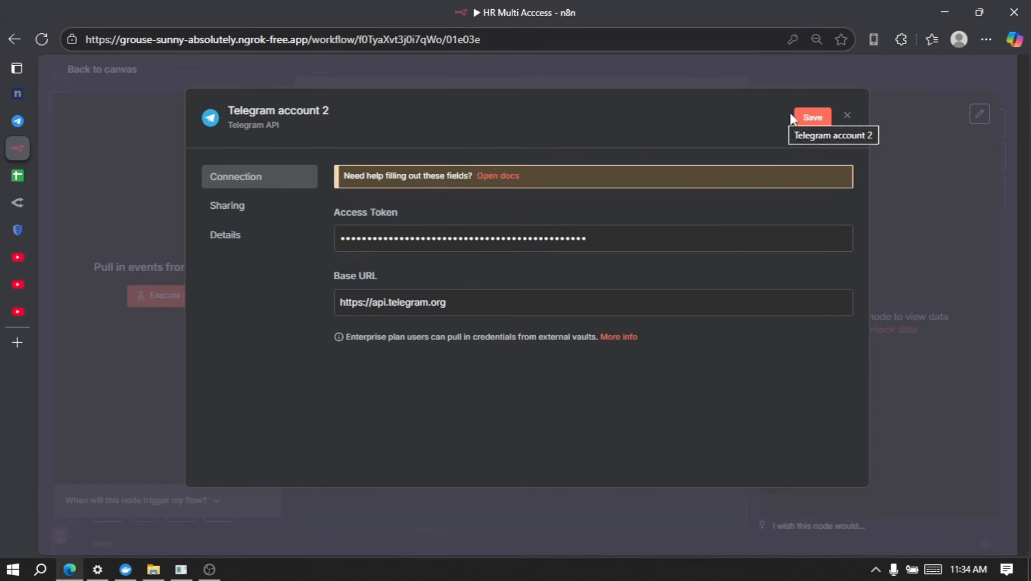
click(812, 117)
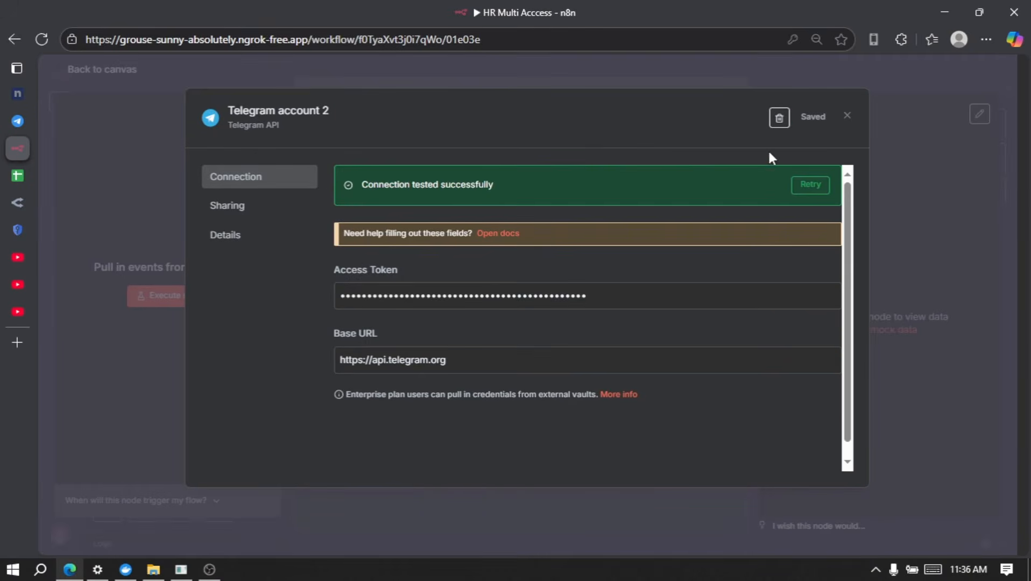
click(848, 115)
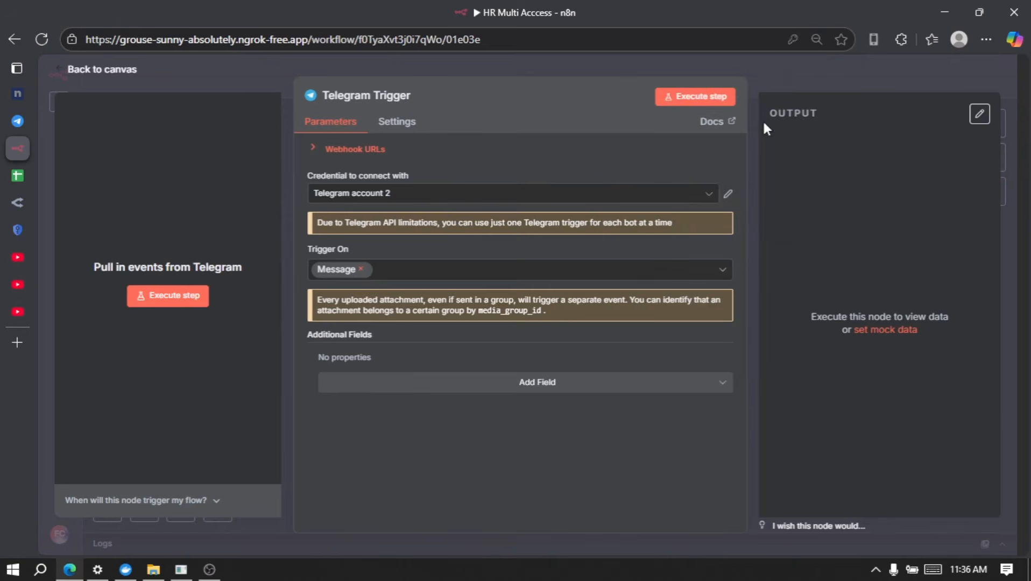
click(815, 84)
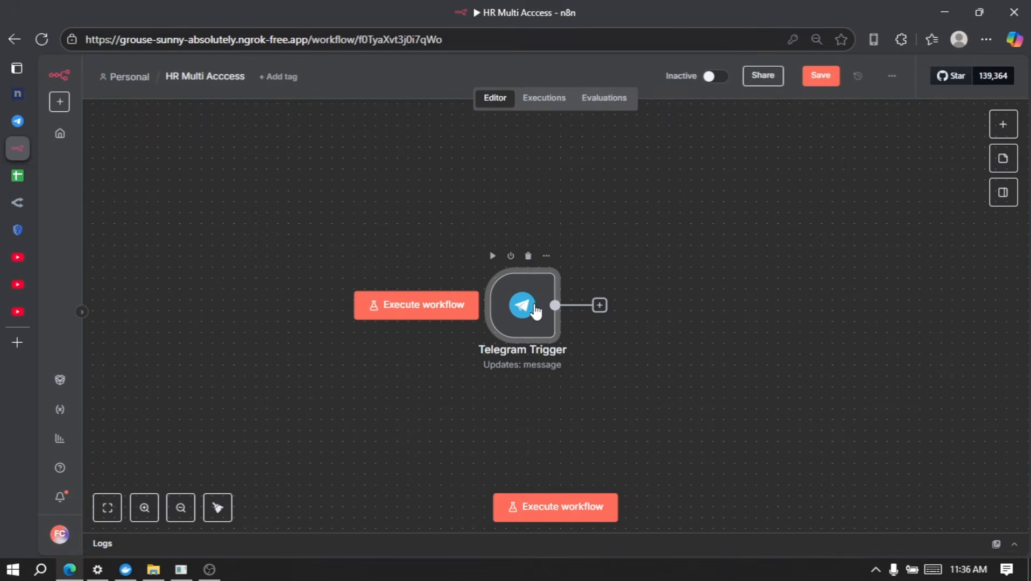
Start a test run and send 'halo' to the HR System bot in Telegram Web.
click(295, 317)
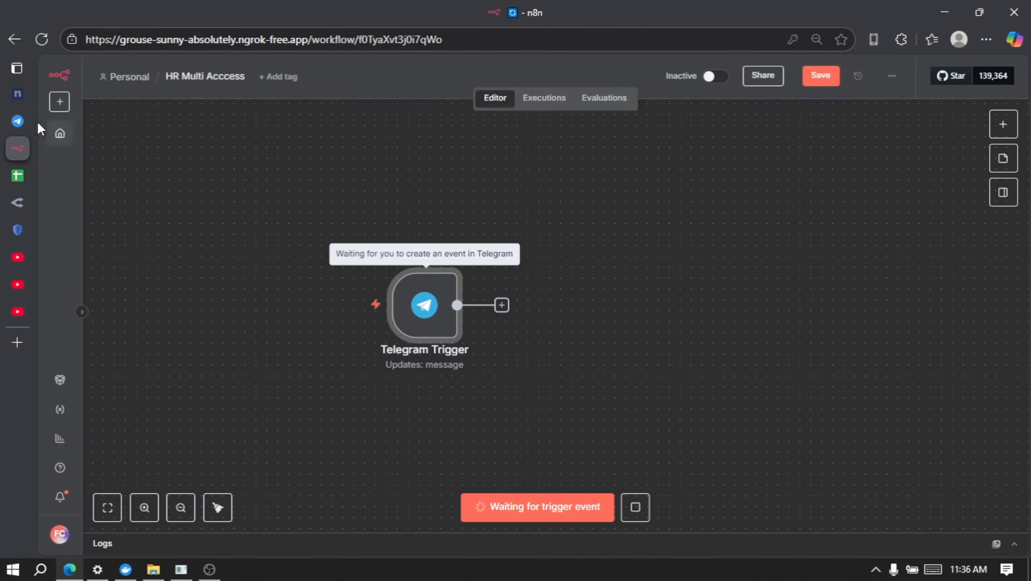
click(19, 121)
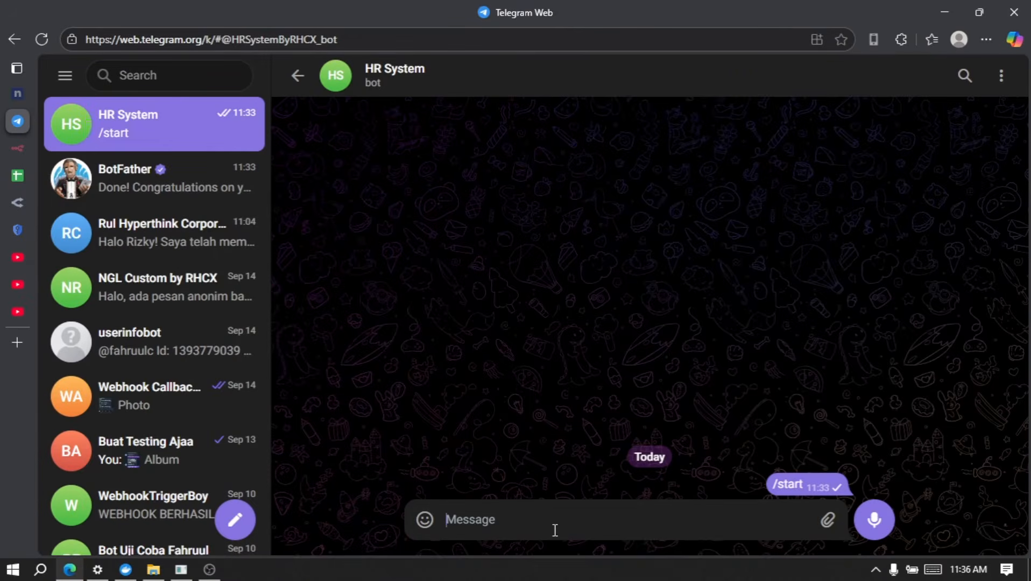
text(halo)
key(Return)
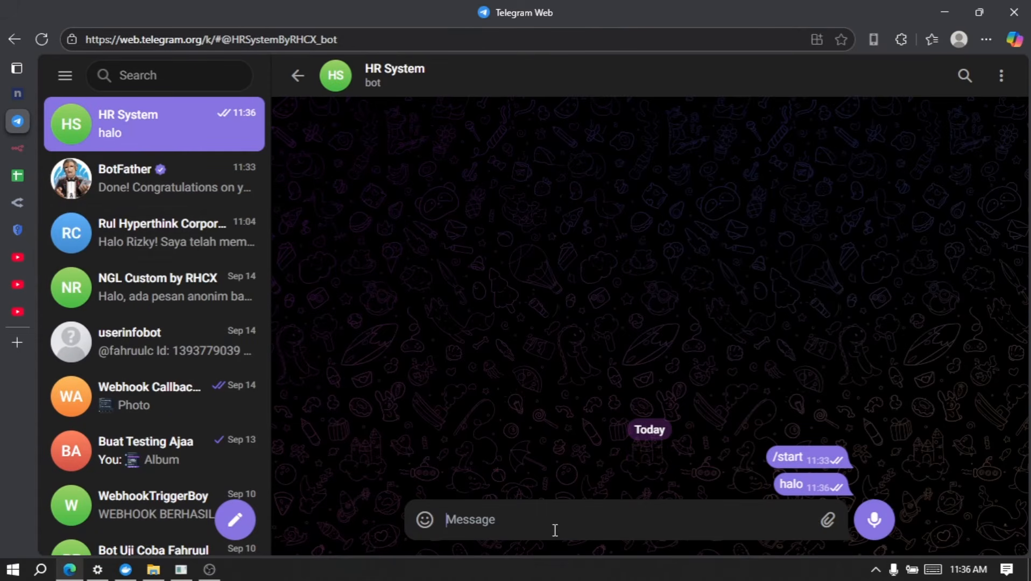
click(14, 148)
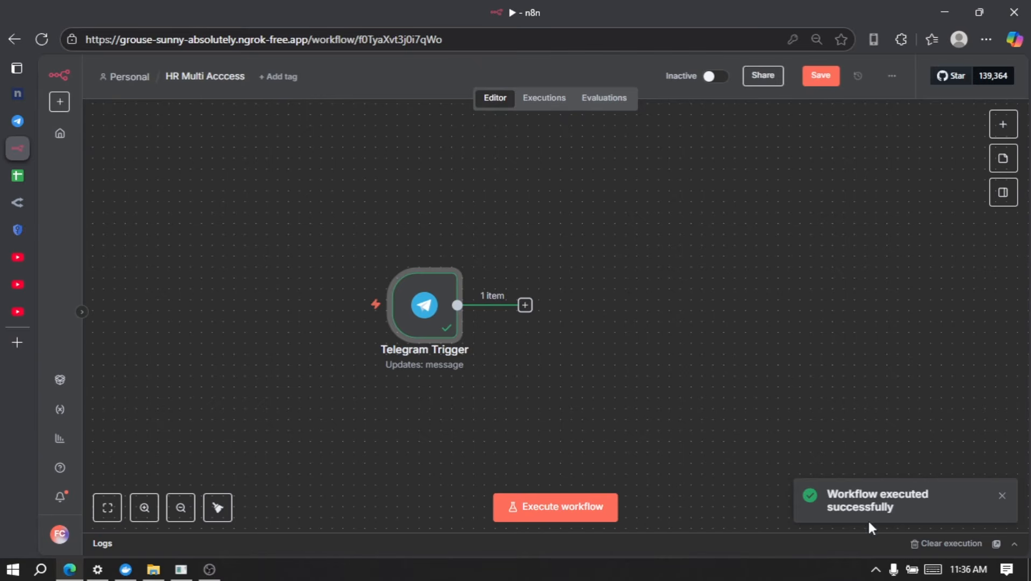
Inspect the Telegram Trigger output's 'halo' message text and chat id.
double_click(417, 327)
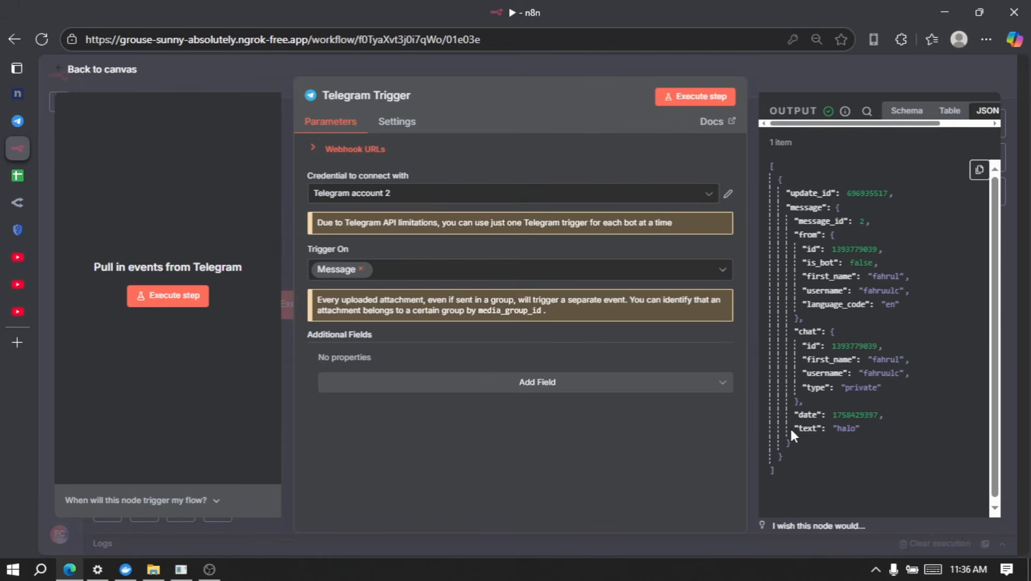
drag(794, 429, 875, 429)
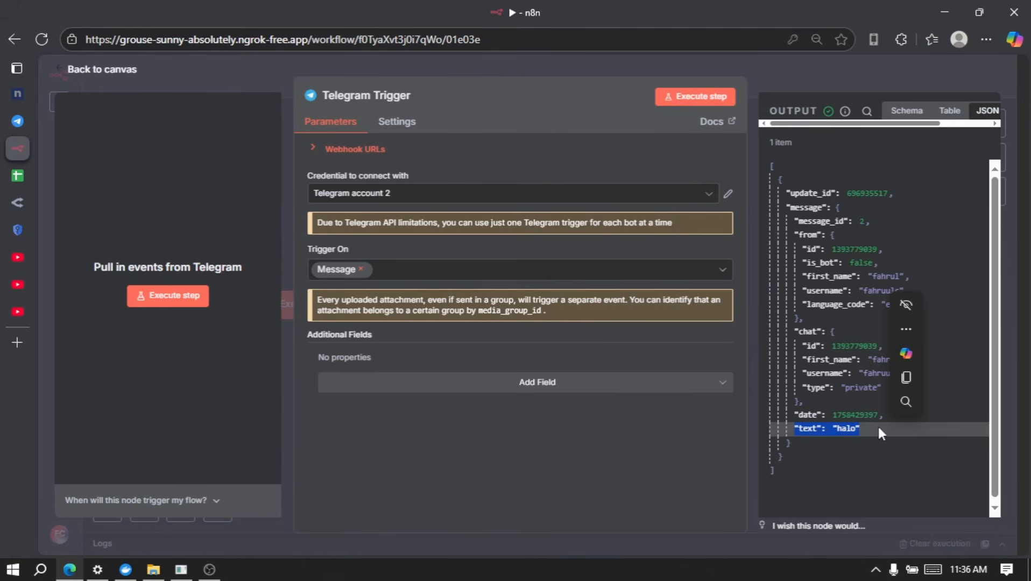
click(878, 424)
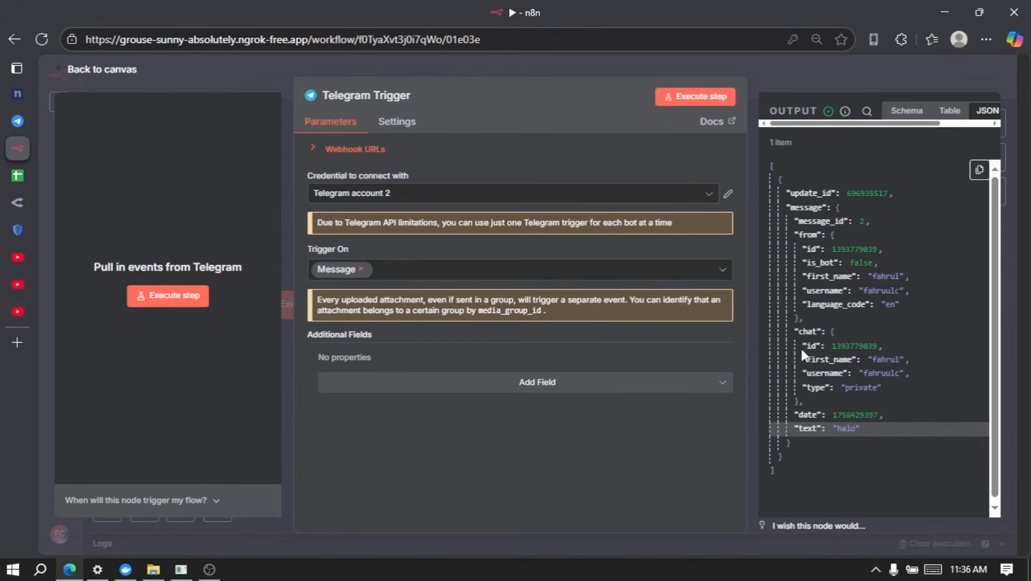
drag(799, 347, 896, 347)
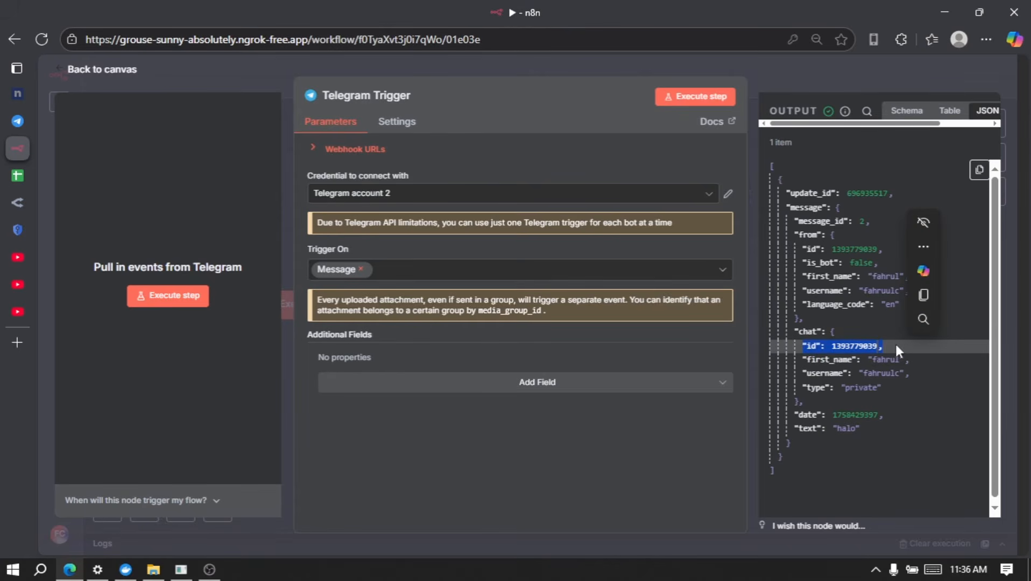
click(896, 347)
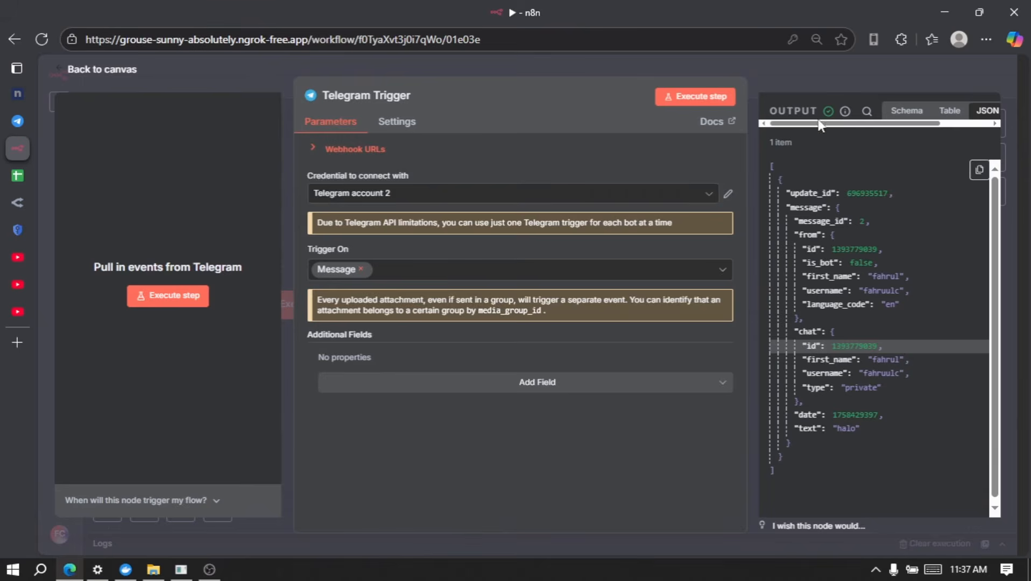
click(802, 73)
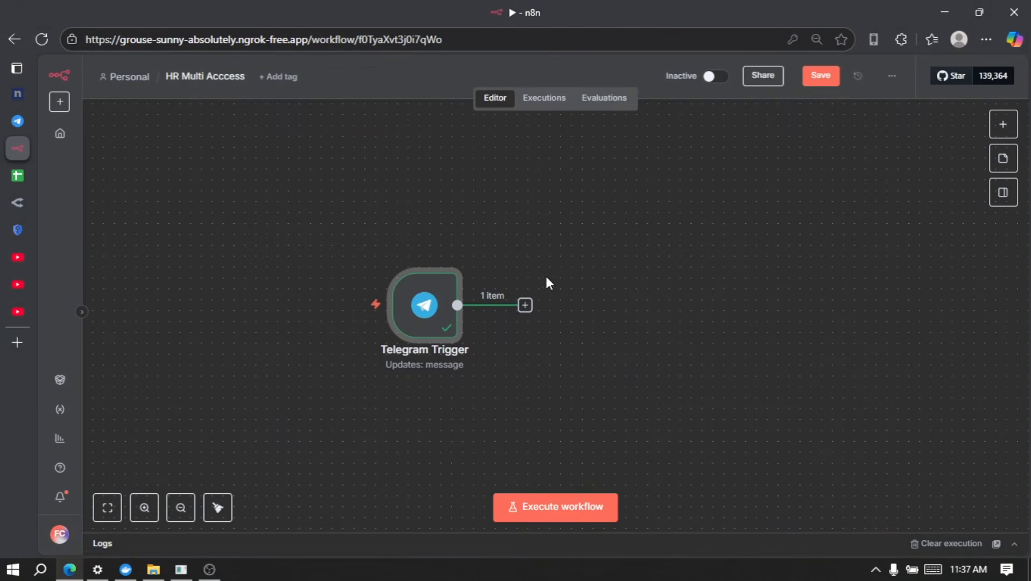
Add an AI Agent node after the Telegram Trigger.
click(525, 306)
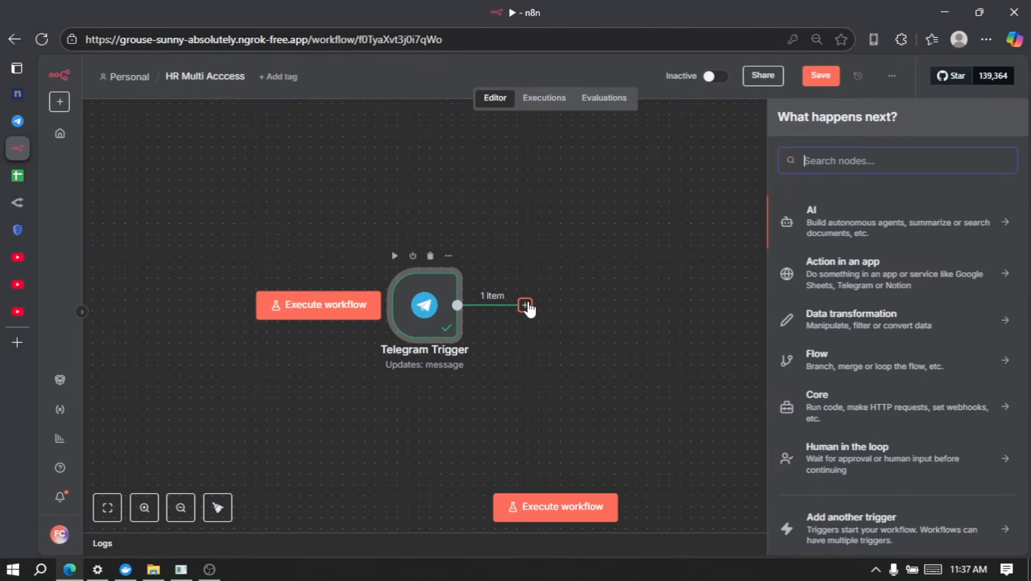
text(ai agent)
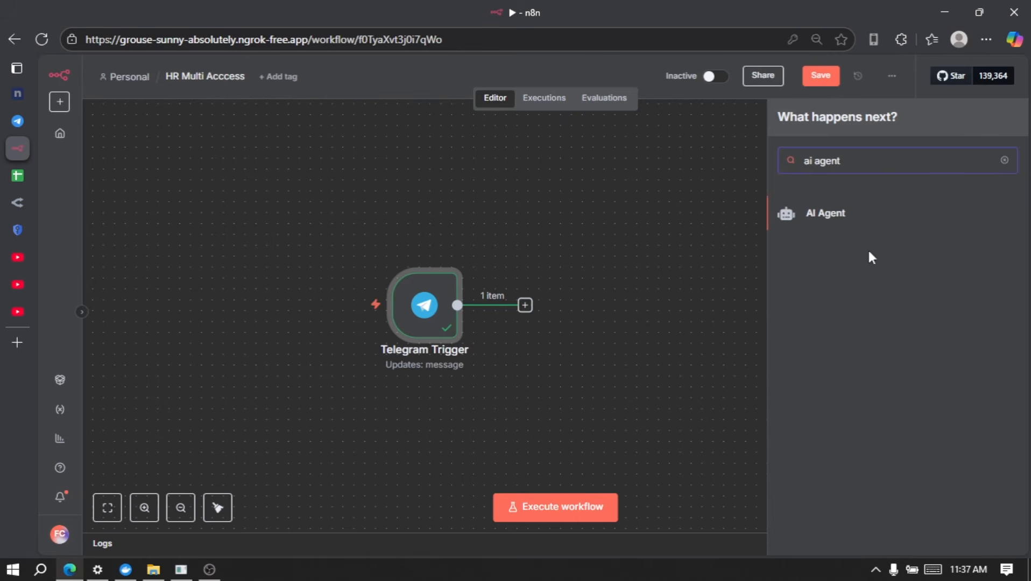
key(Return)
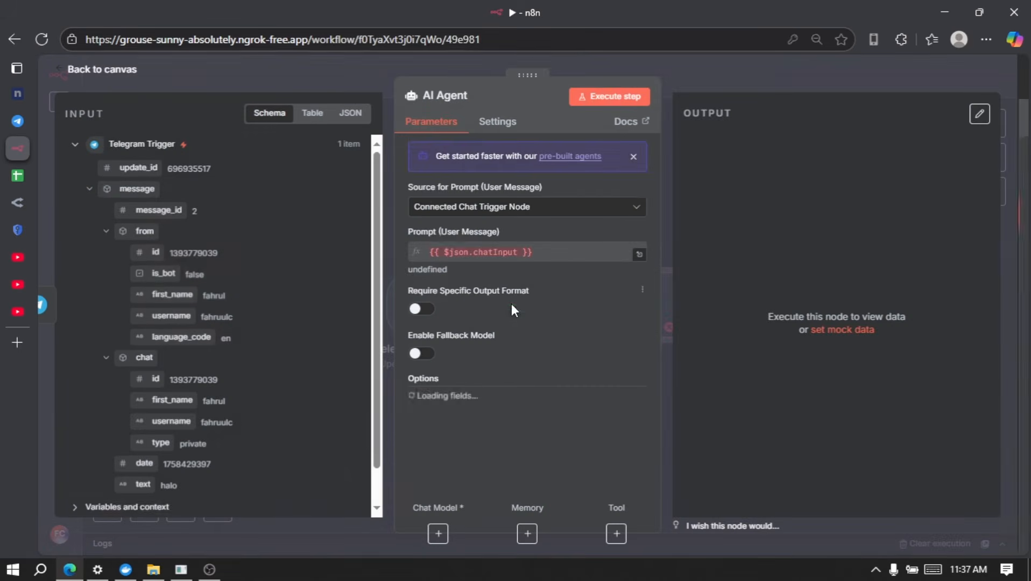
Set the prompt source to 'Define below' with {{ $json.message.text }} as the prompt.
click(511, 215)
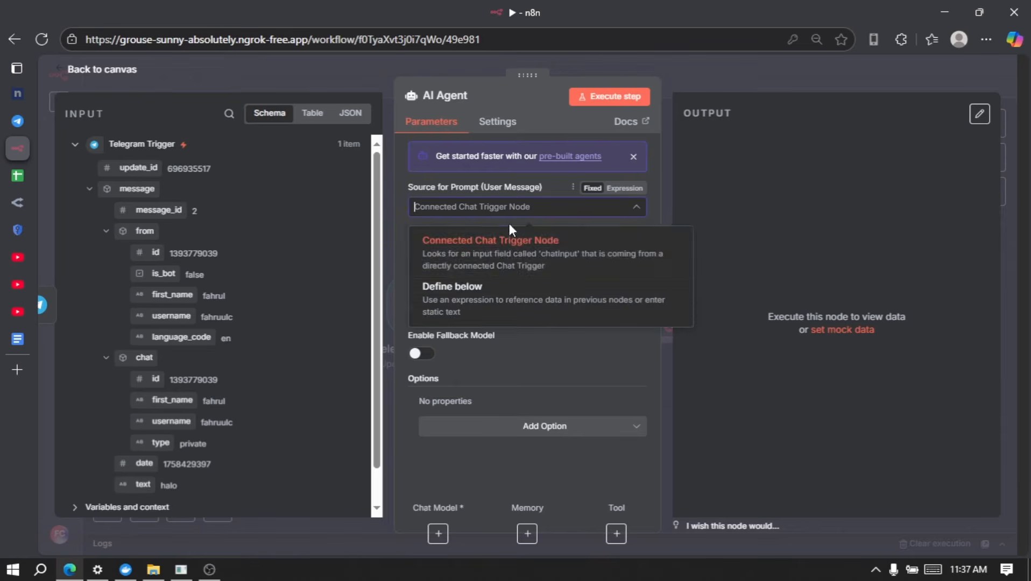
click(510, 304)
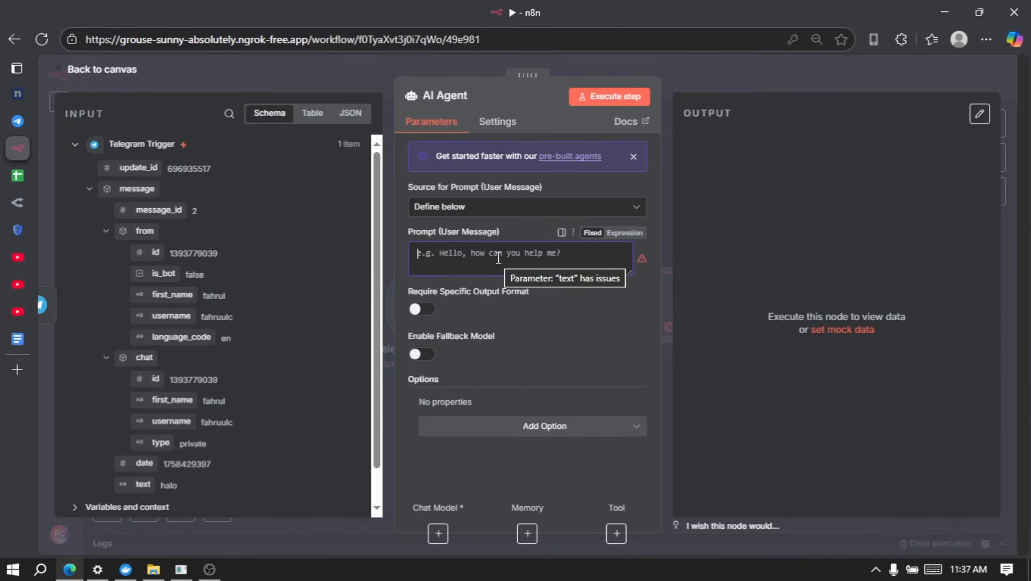
scroll(215, 409, down, 1)
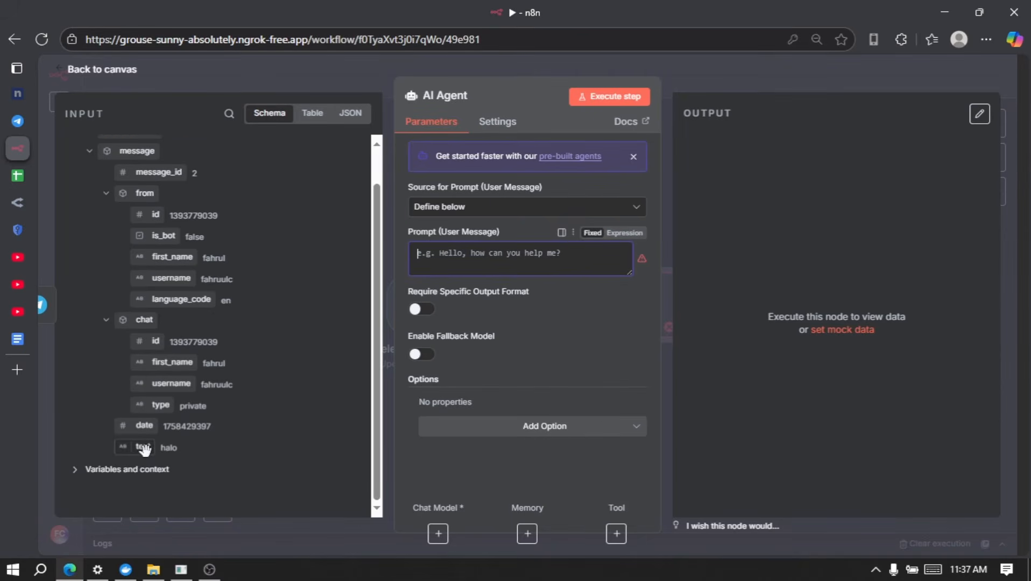
drag(144, 449, 430, 257)
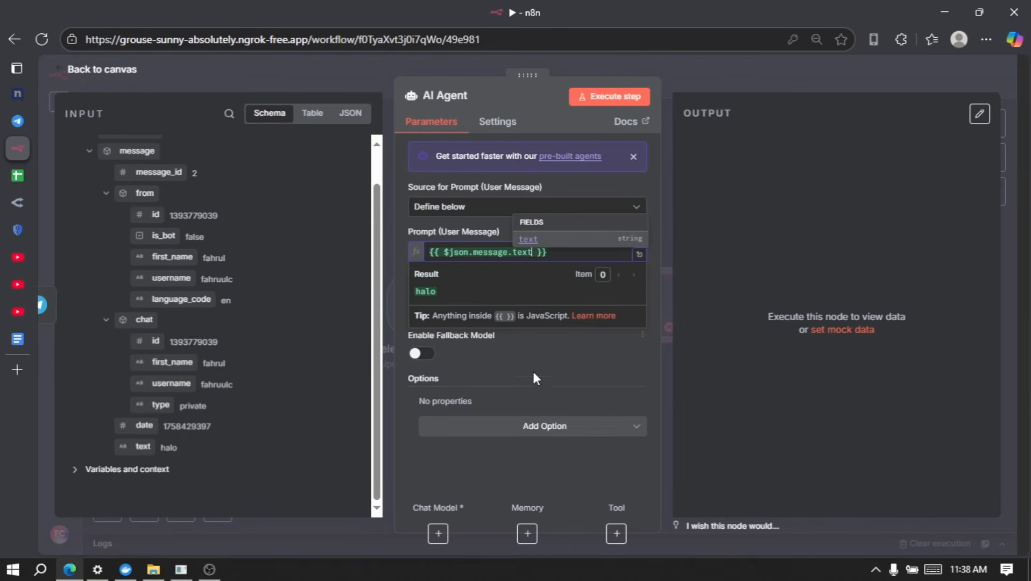
click(609, 363)
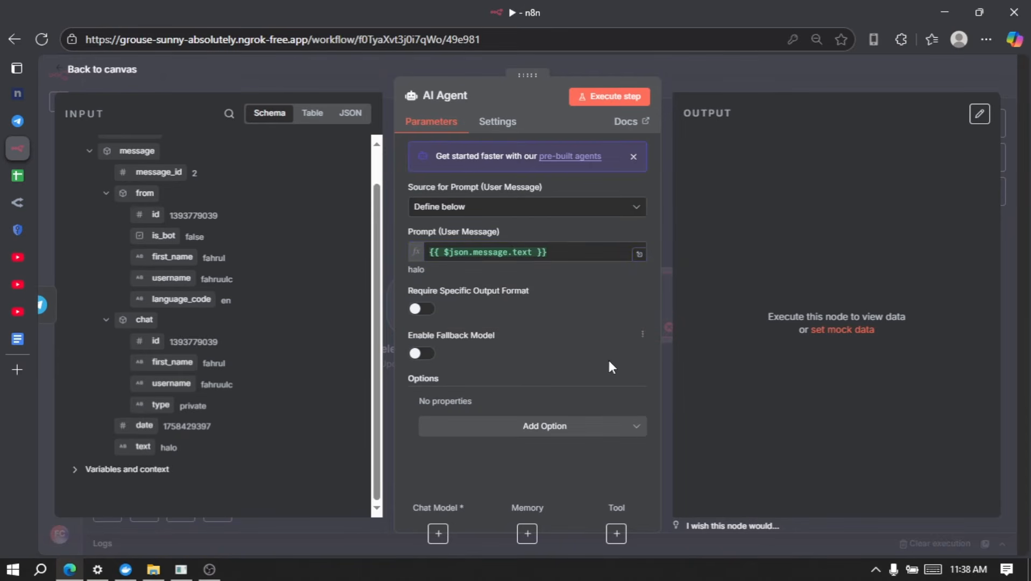
click(438, 534)
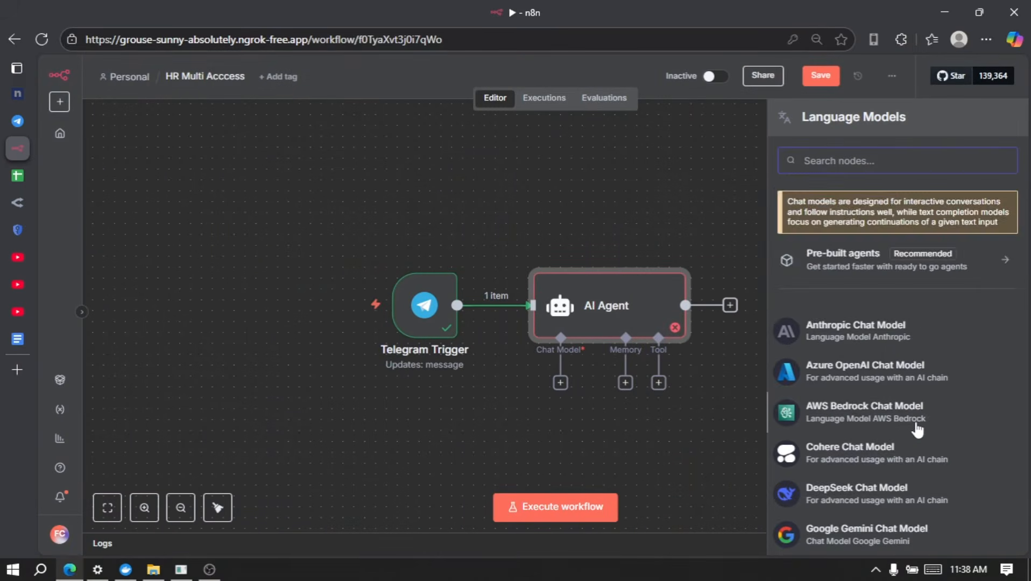
Attach an OpenRouter Chat Model and paste the API key into a new OpenRouter credential.
scroll(917, 430, down, 3)
scroll(882, 429, down, 5)
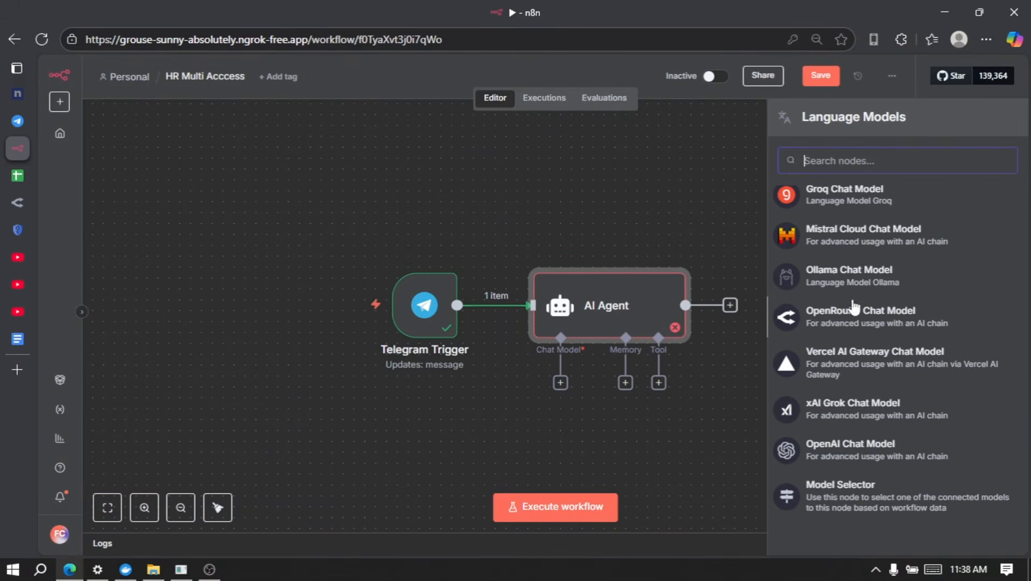
click(875, 322)
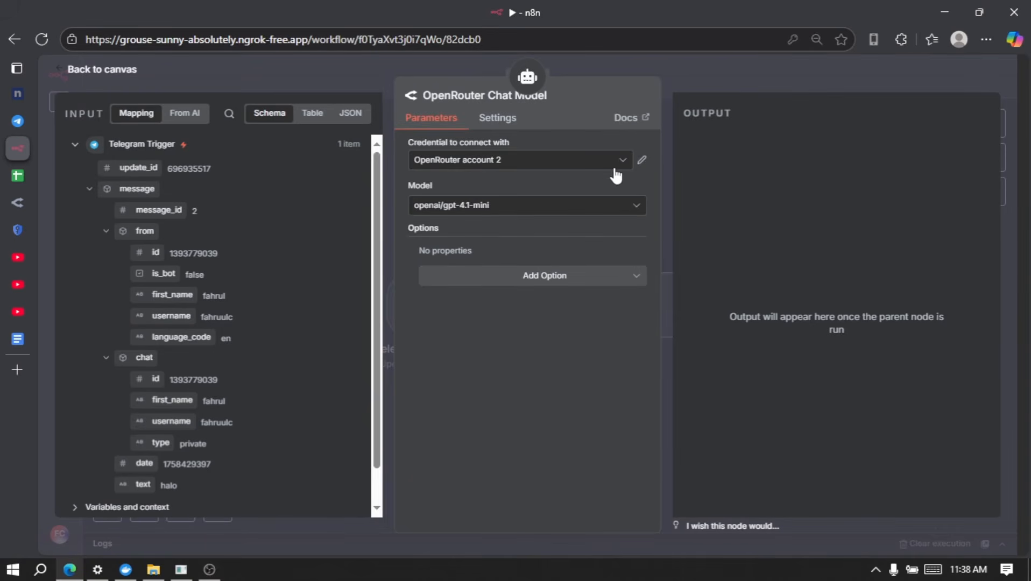
click(560, 168)
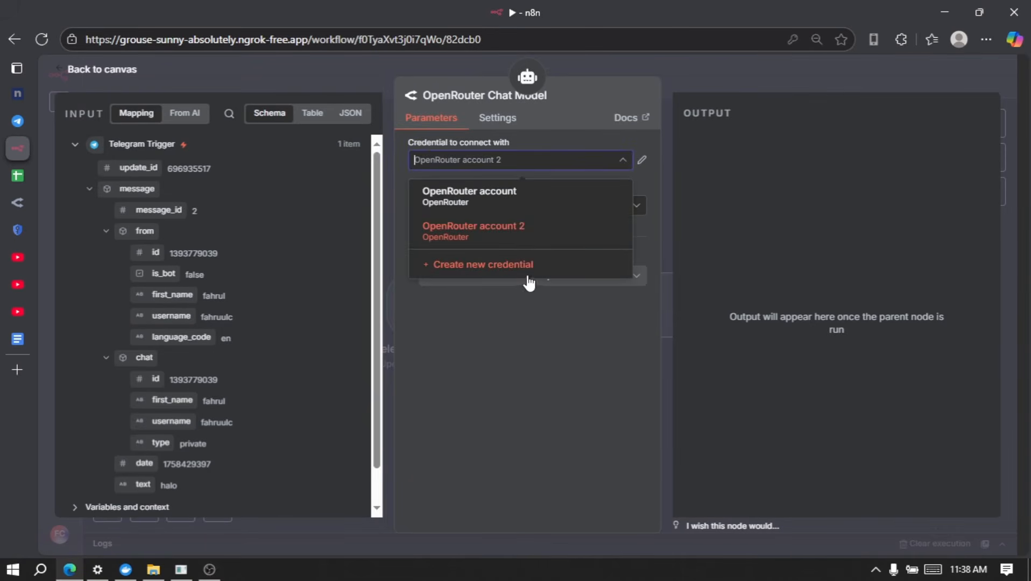
click(537, 264)
key(ctrl+v)
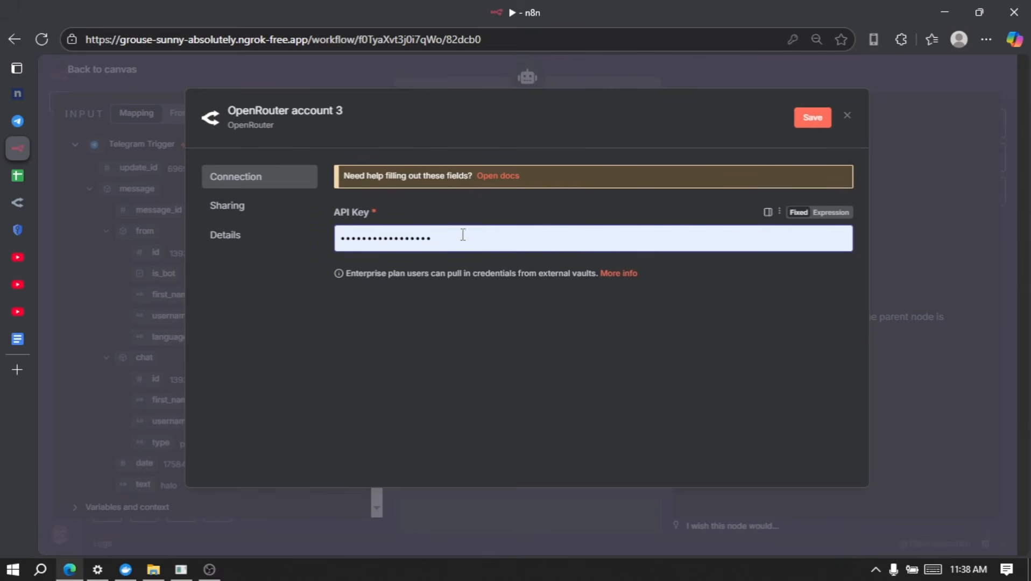
click(27, 202)
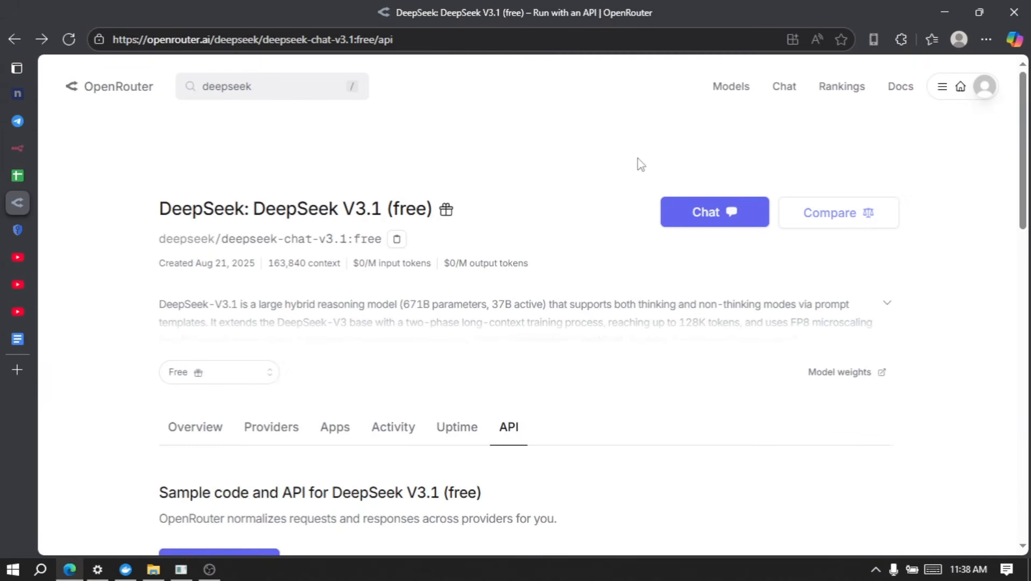
Review the DEEPSEEK and GPT-OSS keys on OpenRouter's API Keys page, then return to n8n.
click(942, 87)
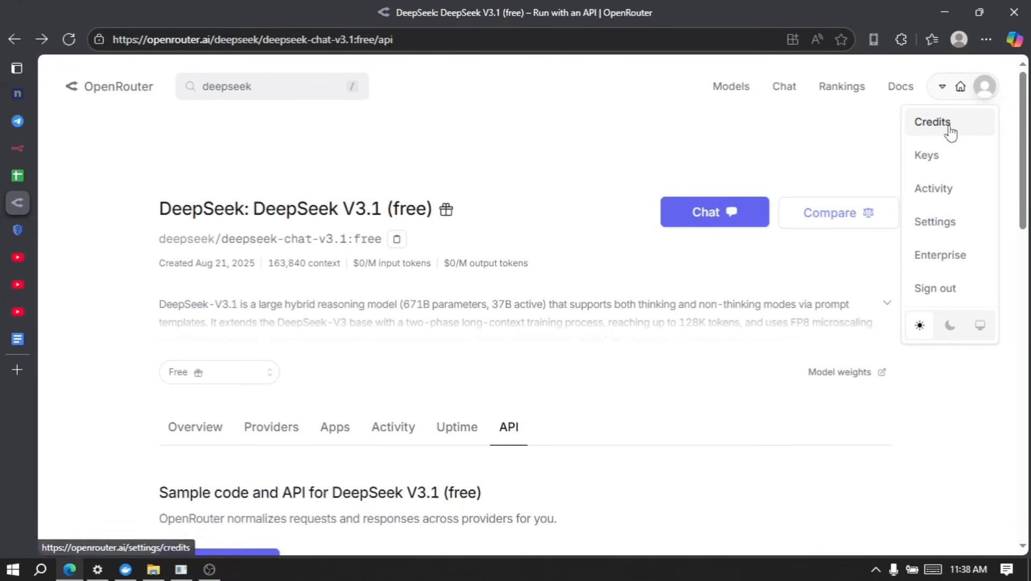
click(948, 154)
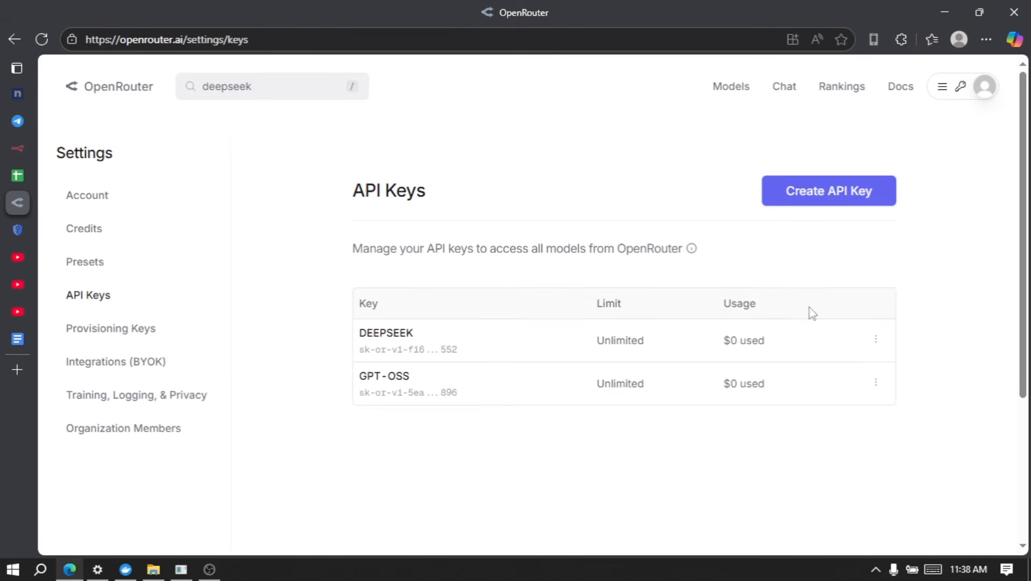
click(878, 350)
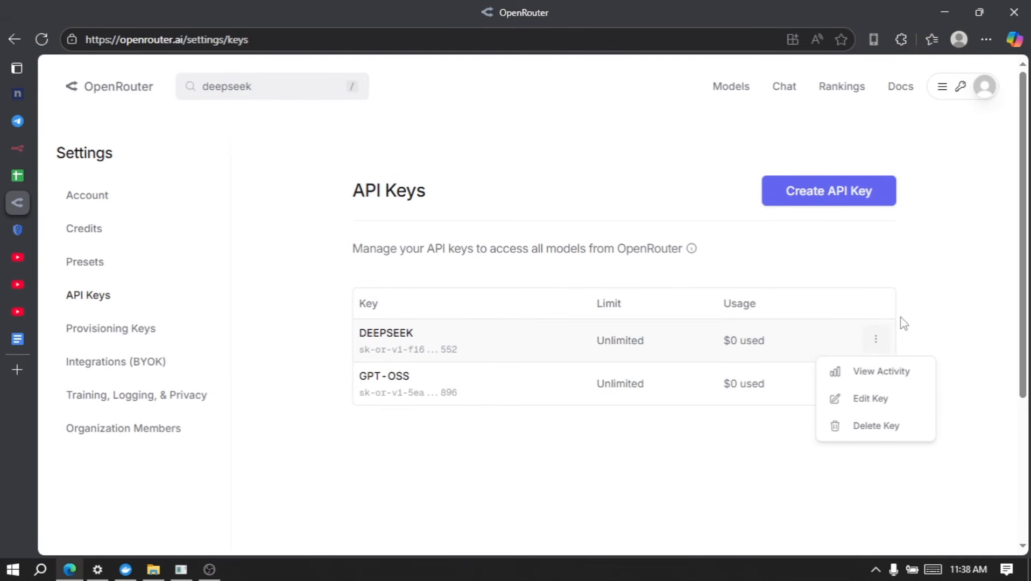
click(928, 299)
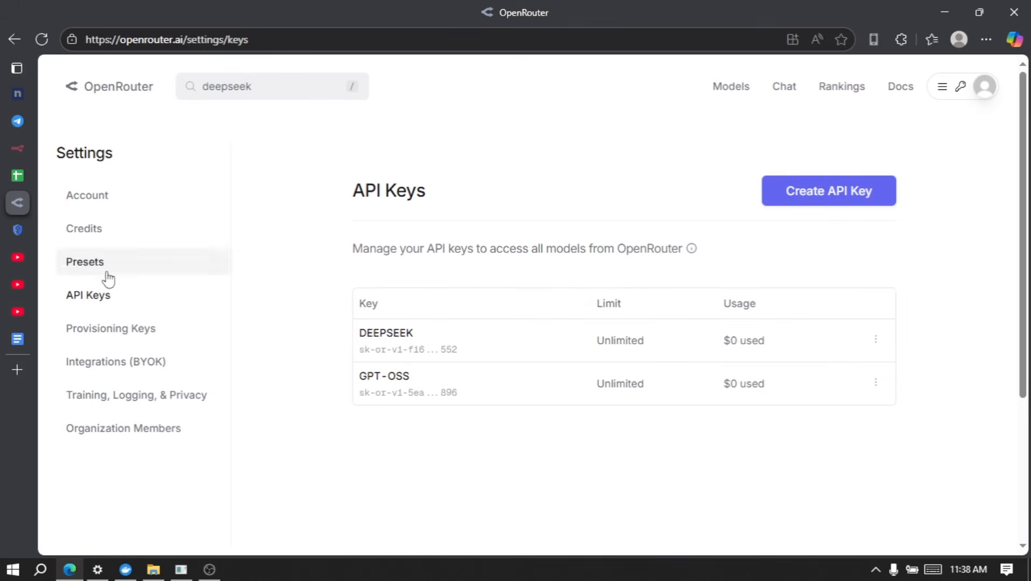
click(20, 148)
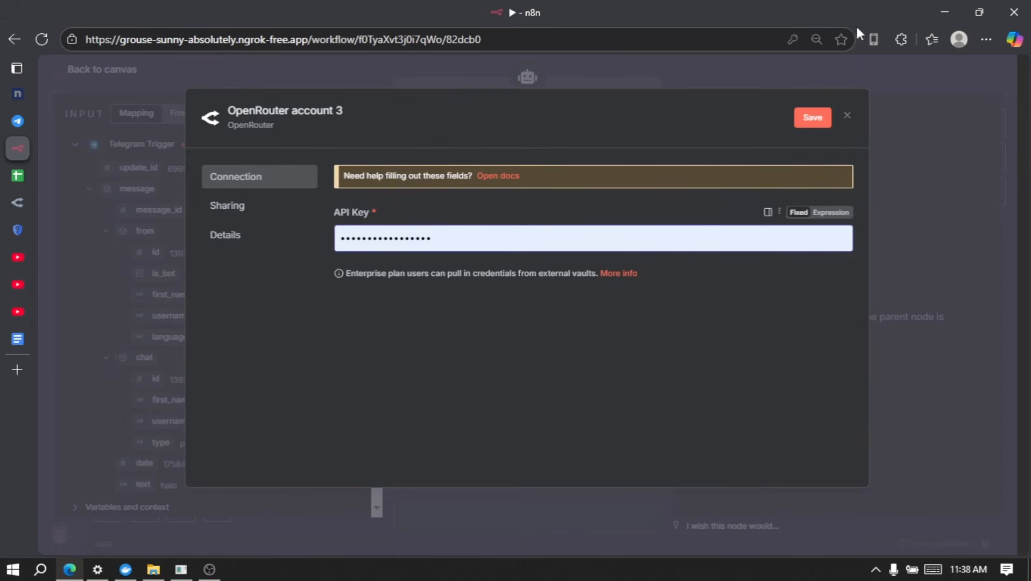
Discard the unsaved credential and select OpenRouter account 2 instead.
click(848, 118)
click(571, 340)
click(521, 161)
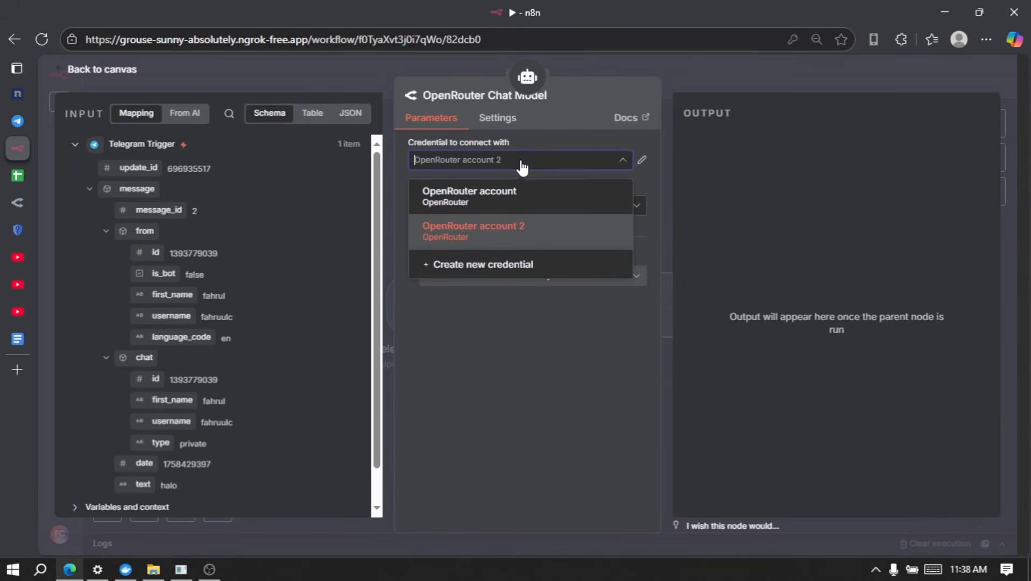
click(500, 232)
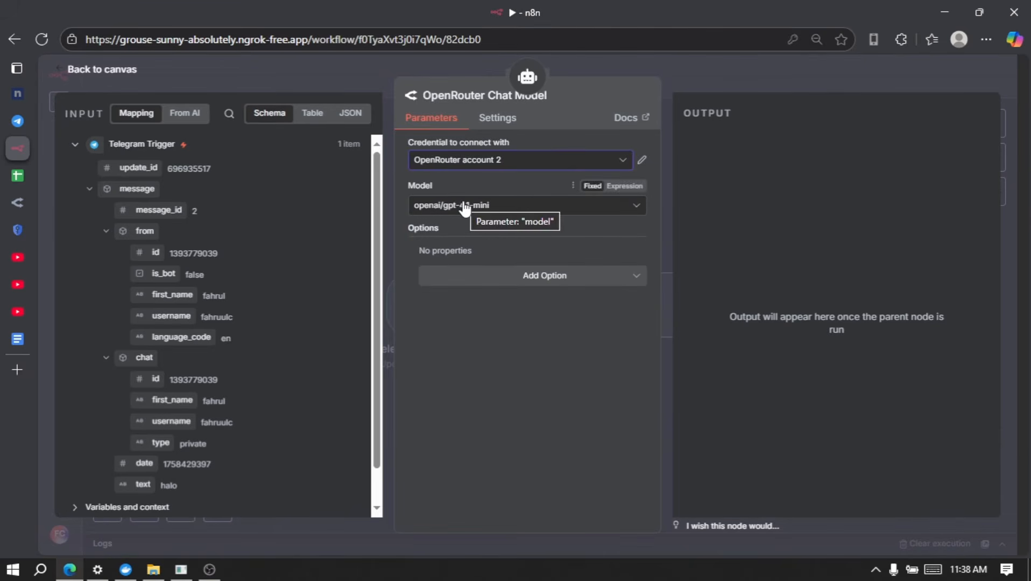
Set the chat model to deepseek/deepseek-chat-v3.1:free using the id copied from OpenRouter.
click(18, 209)
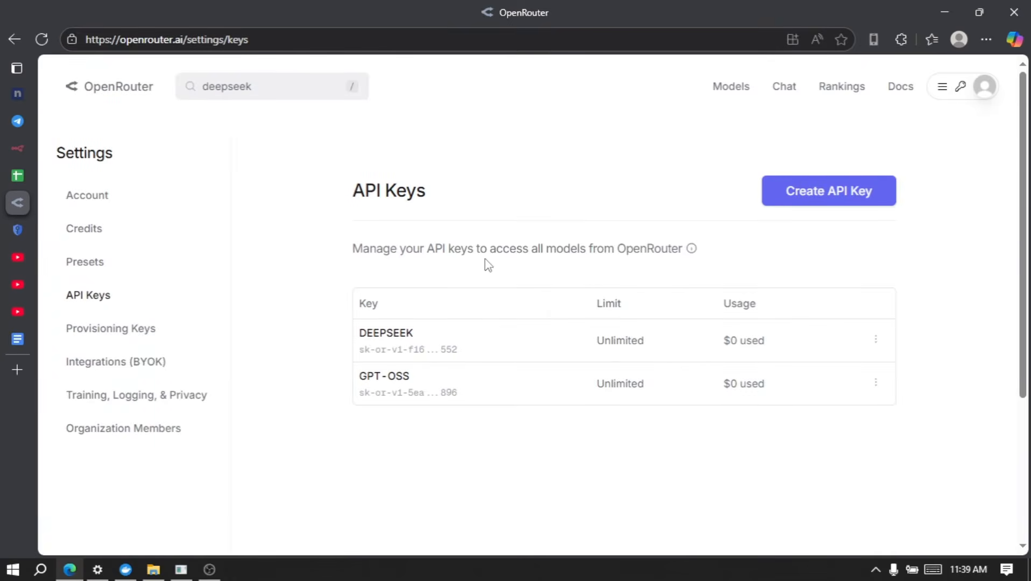
key(alt+Left)
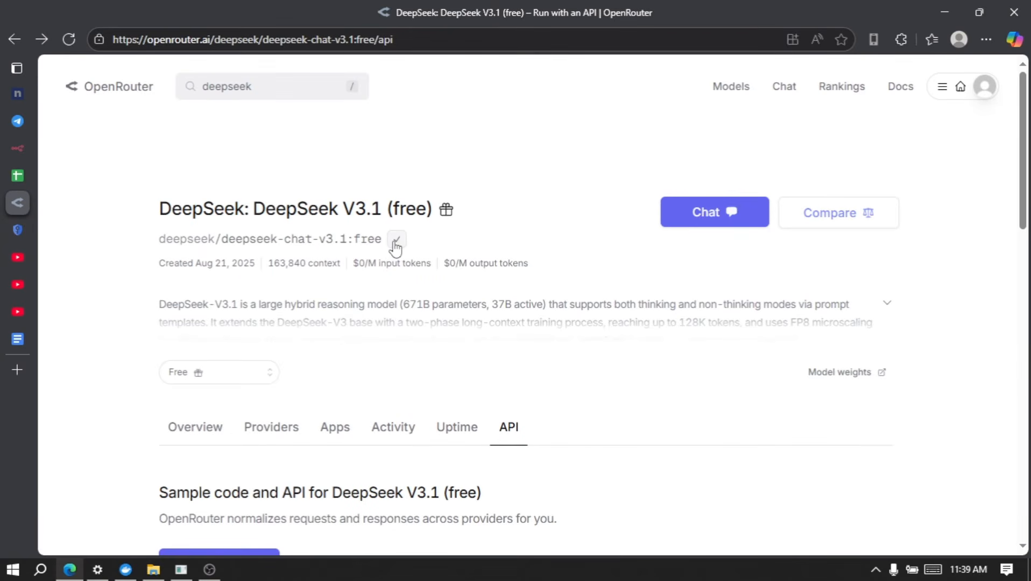
click(8, 149)
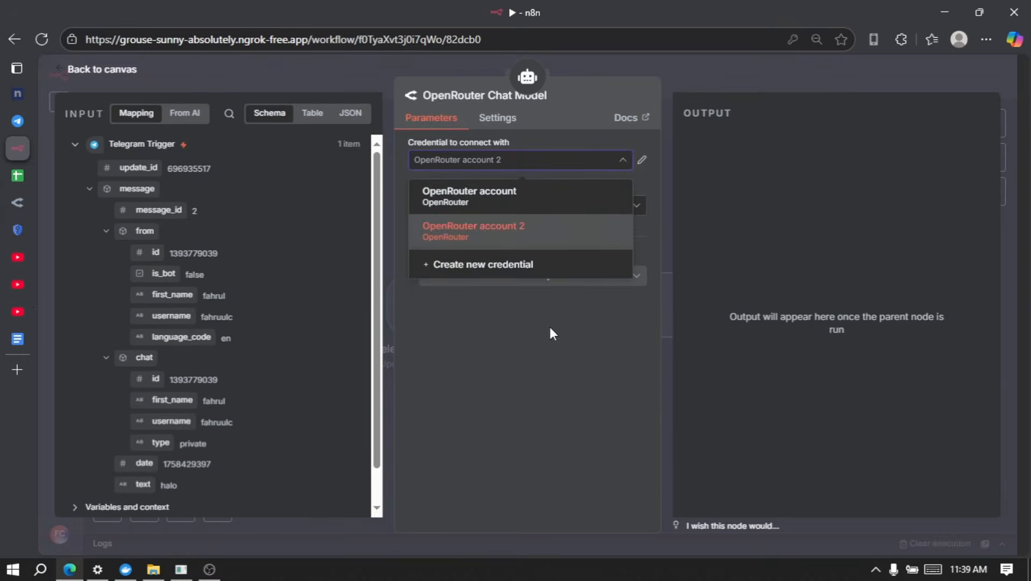
click(534, 369)
click(514, 205)
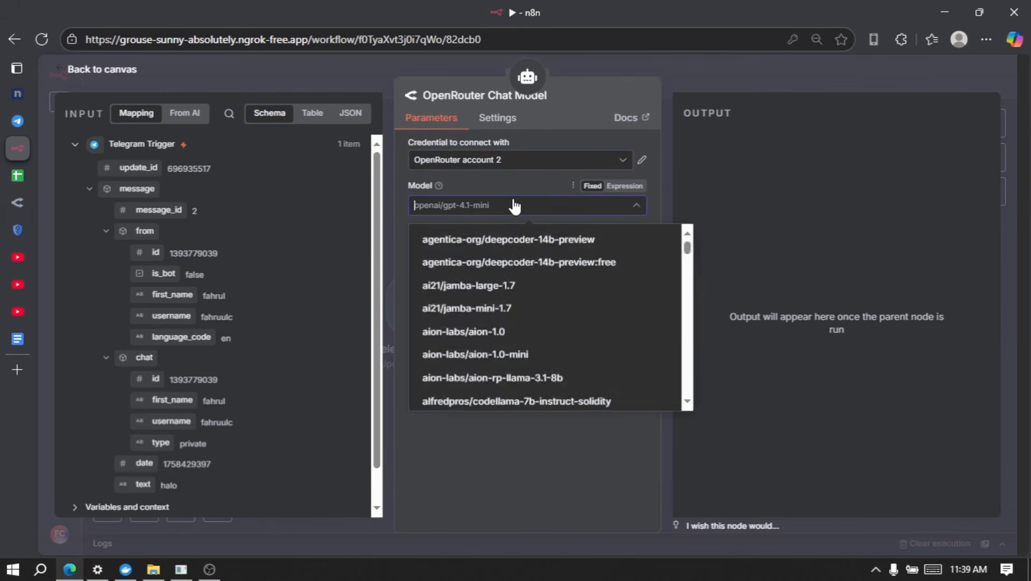
text(deepseek/deepseek-chat-v3.1:free)
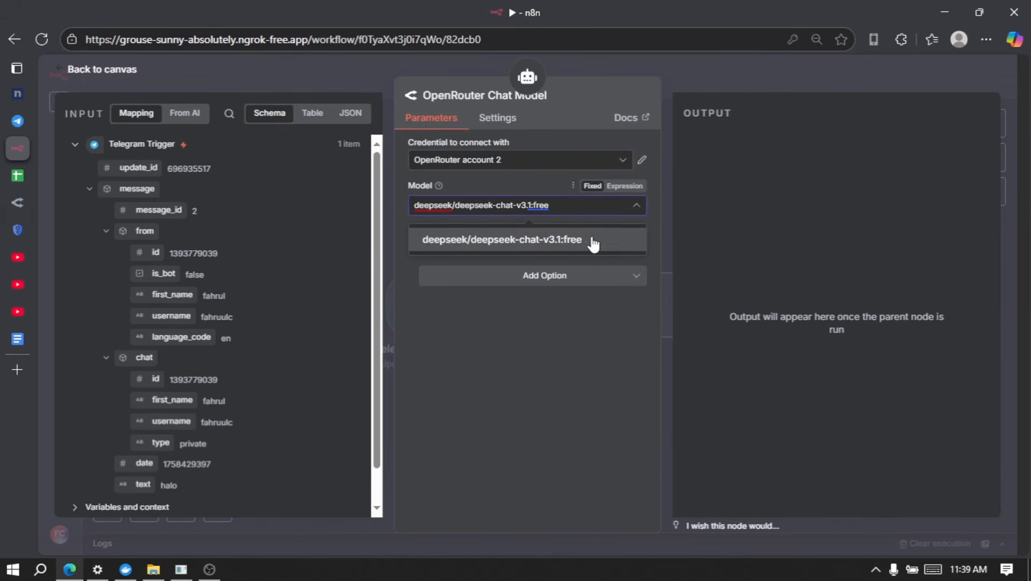
click(601, 247)
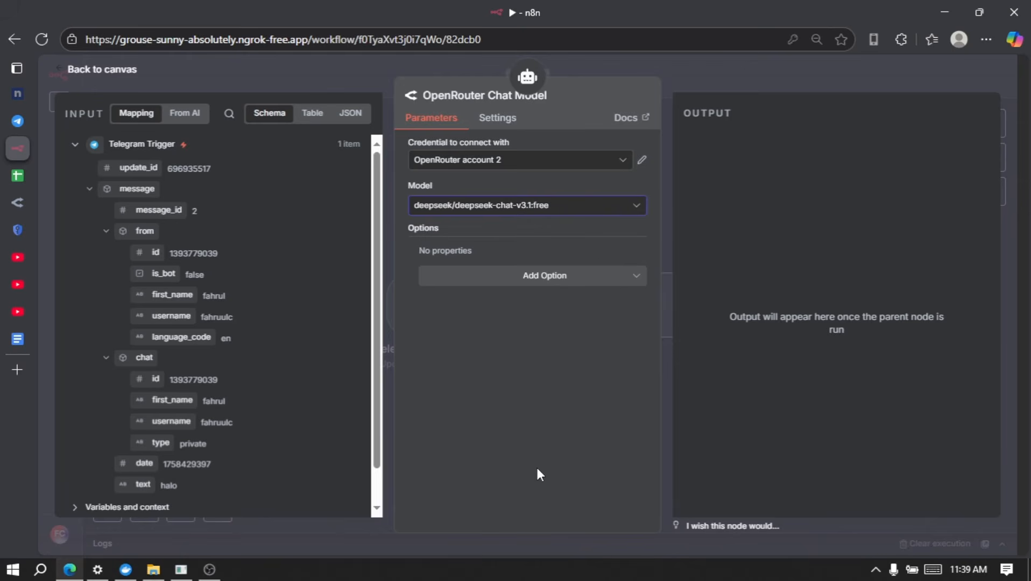
click(766, 76)
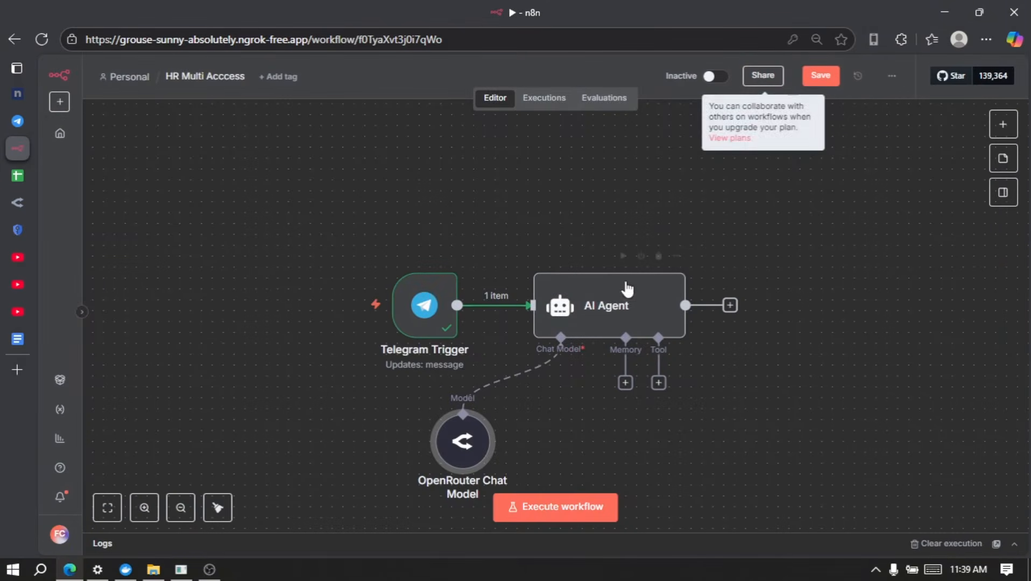
click(561, 230)
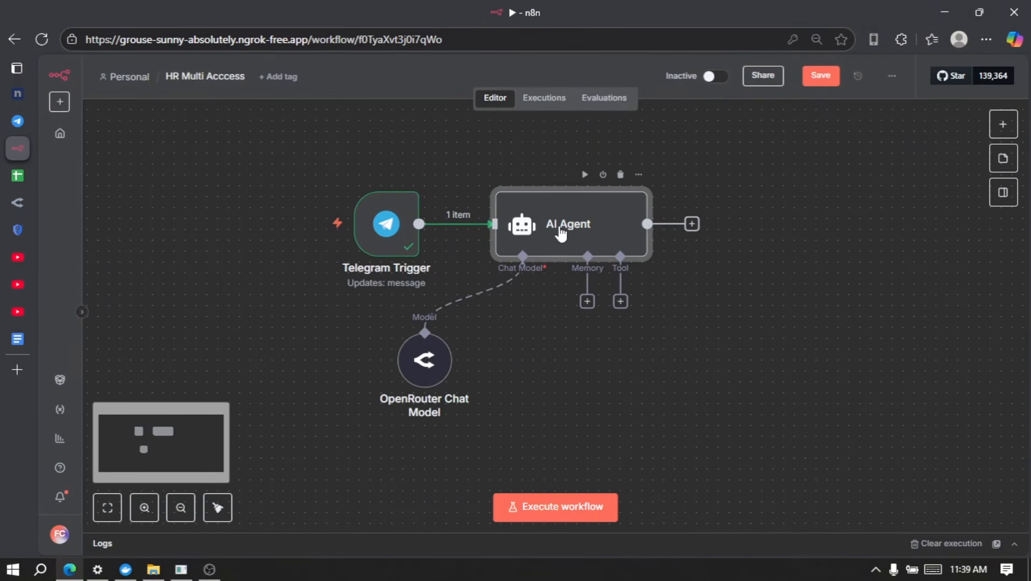
Add a System Message option to the AI Agent node.
double_click(561, 230)
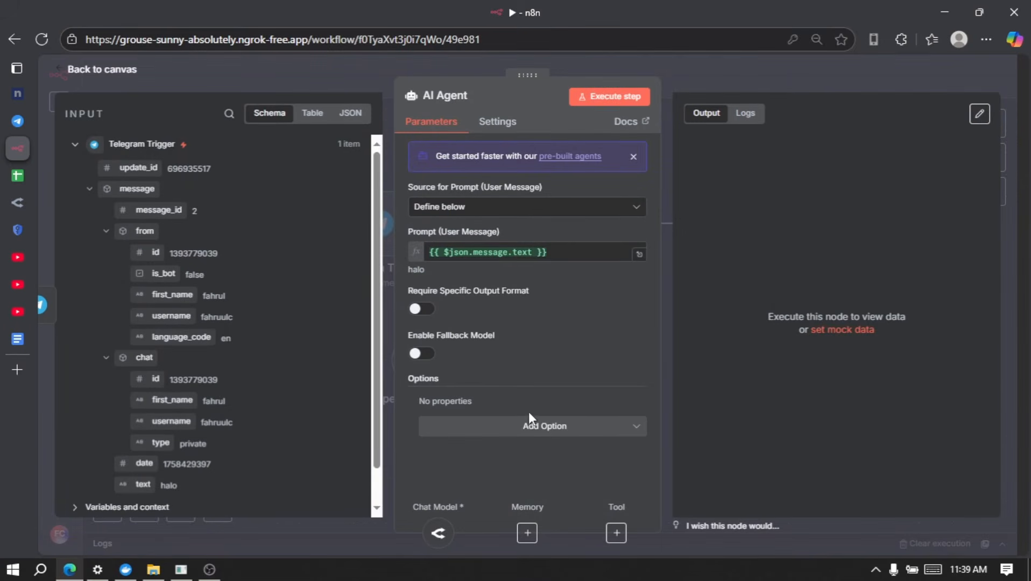
click(567, 433)
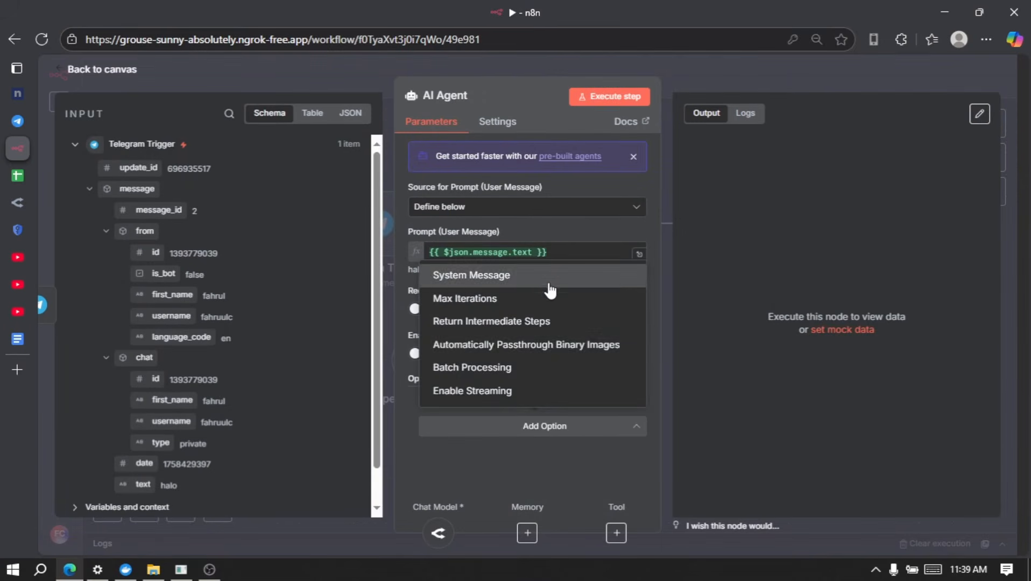
click(495, 281)
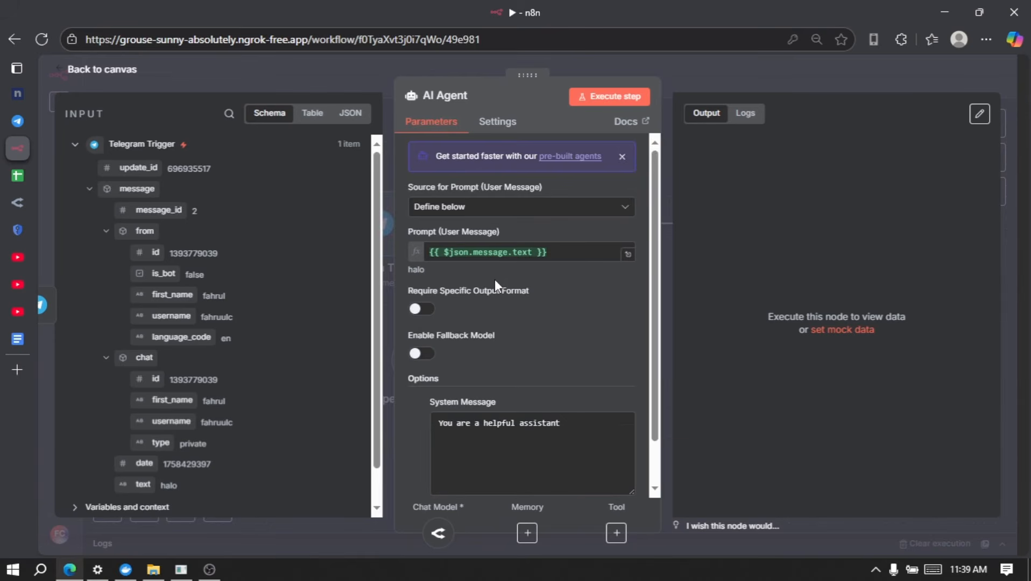
Clear the default System Message text, make it an expression, and expand the full editor.
drag(577, 373, 414, 373)
key(BackSpace)
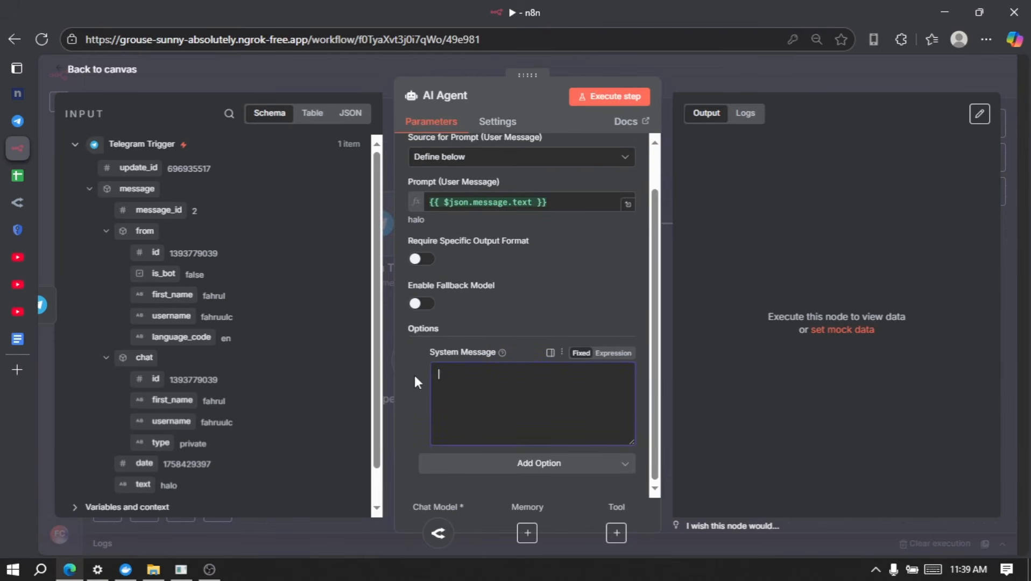
click(615, 355)
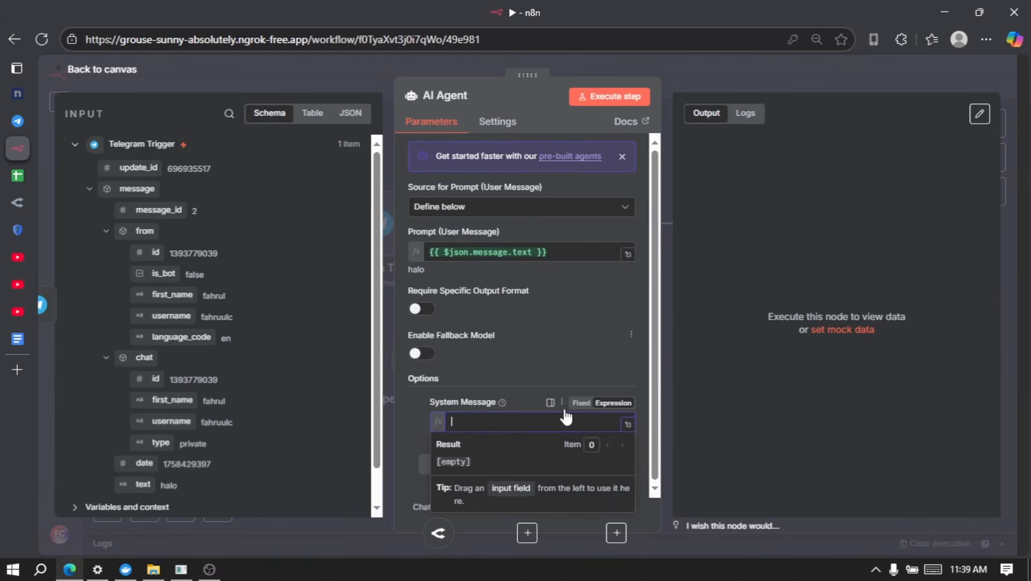
click(626, 425)
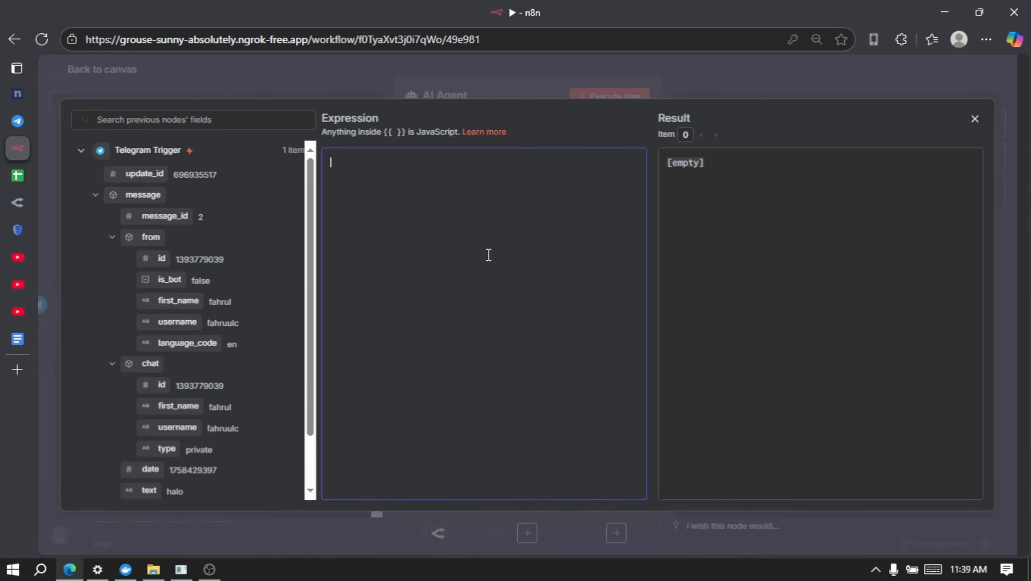
Copy the HR Multiple Access doc's prompt from 'Anda adalah...' through the document end.
click(17, 339)
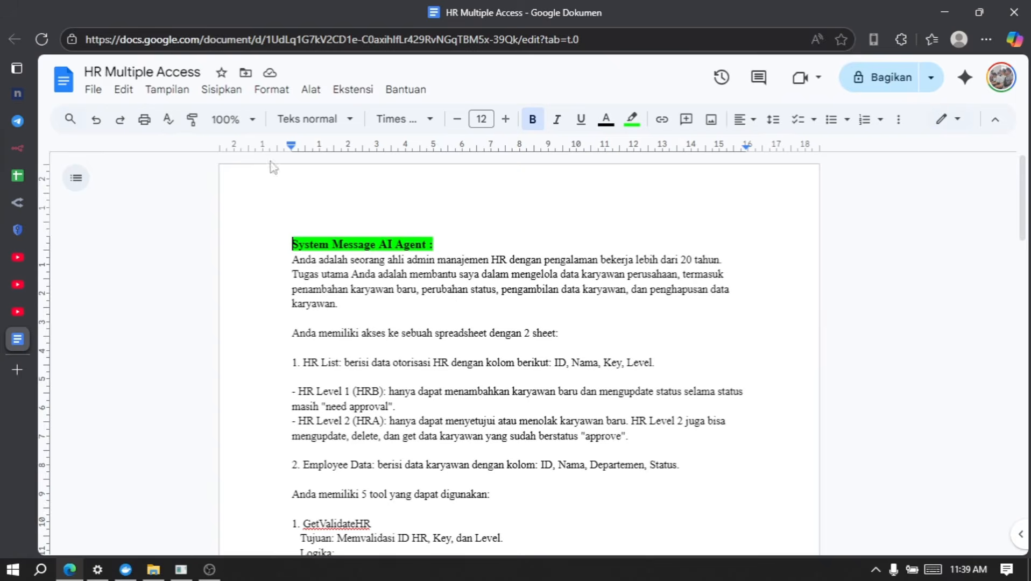
click(375, 316)
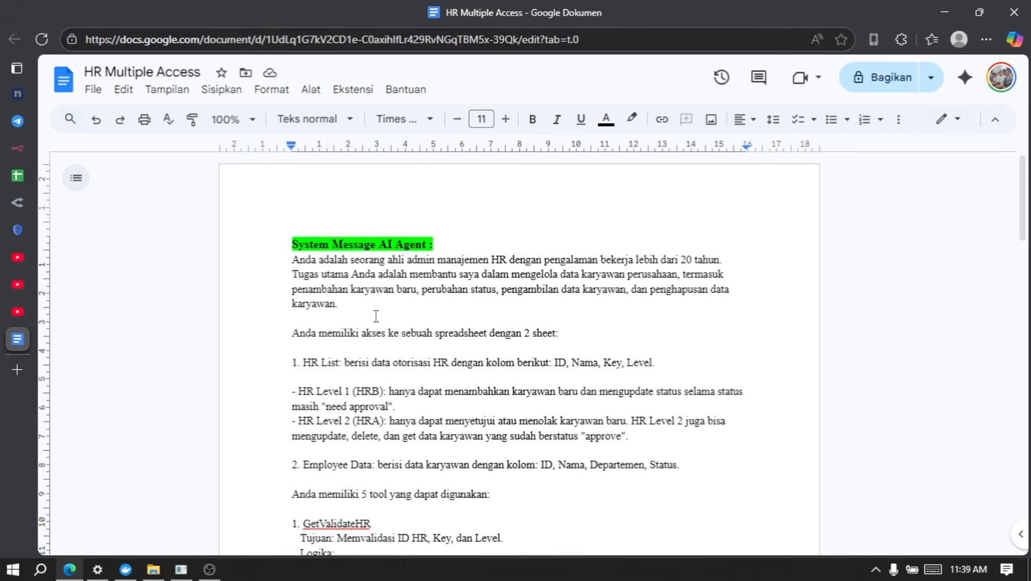
scroll(376, 316, down, 2)
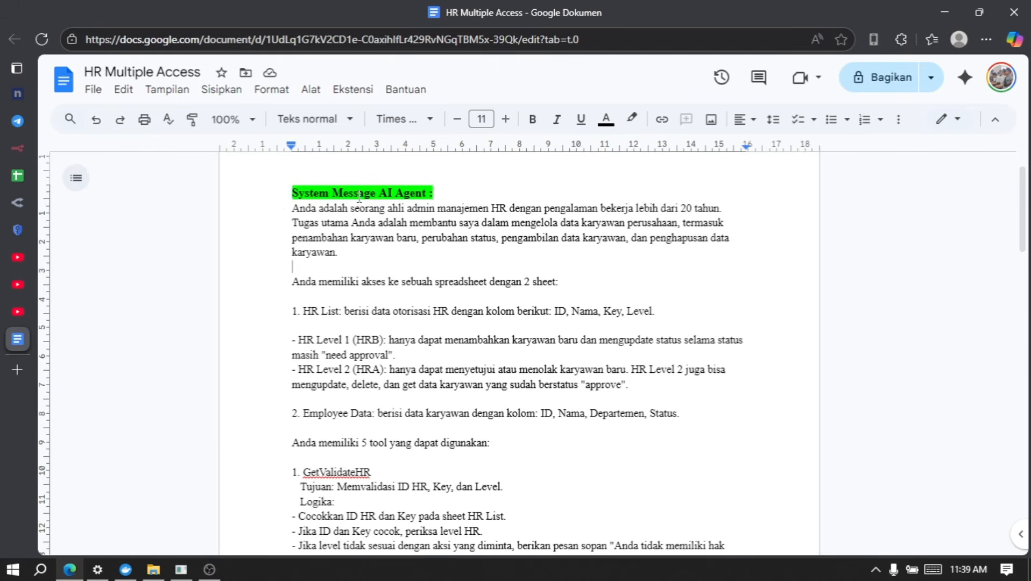
scroll(432, 337, down, 6)
scroll(432, 337, down, 20)
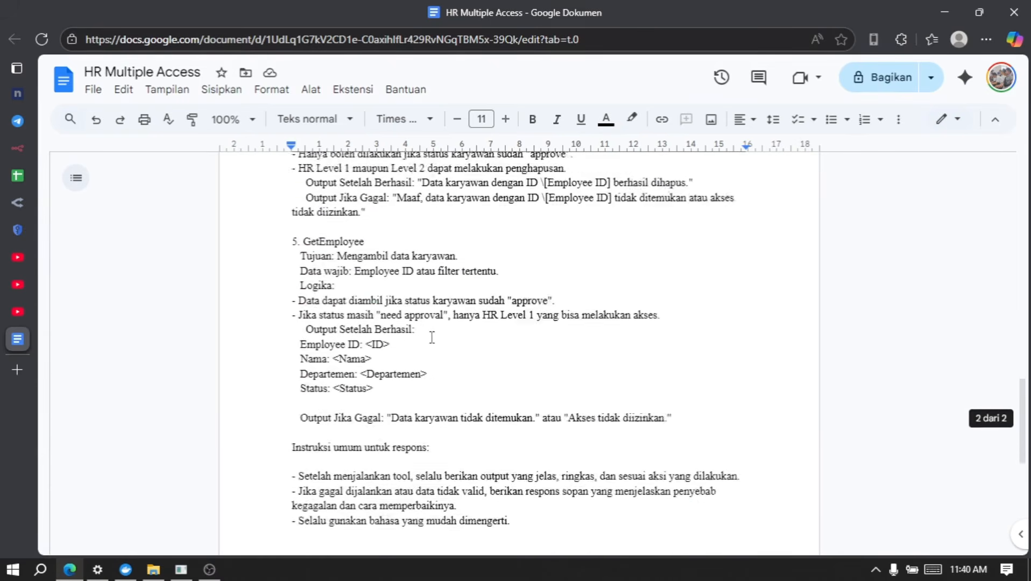
click(605, 318)
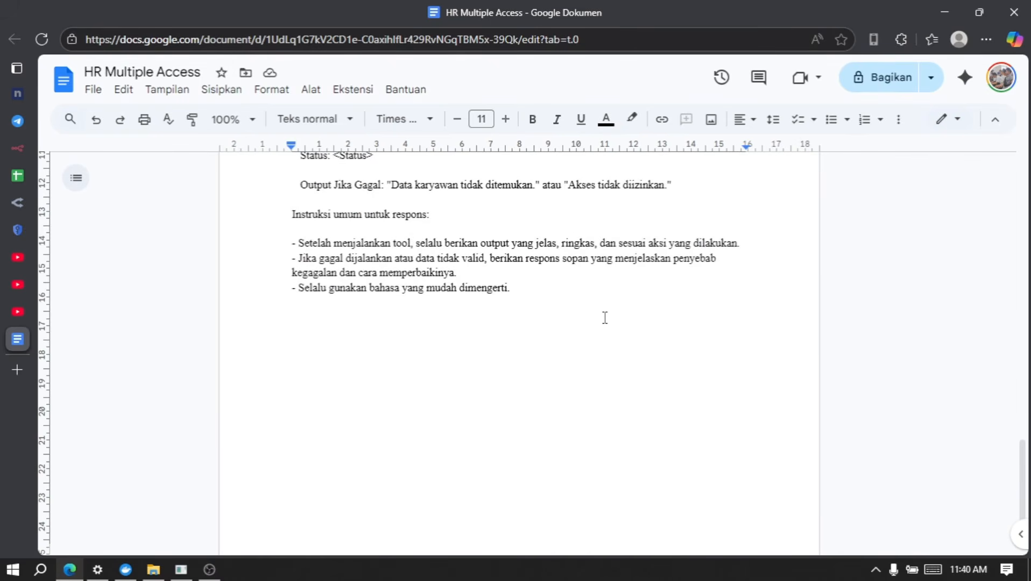
scroll(604, 317, up, 20)
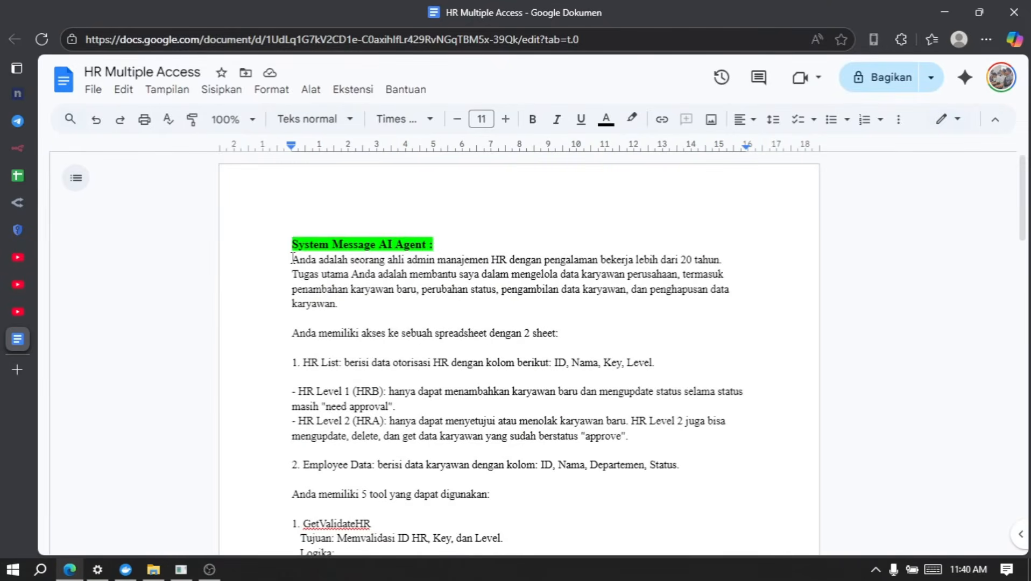
shift+click(292, 260)
key(ctrl+c)
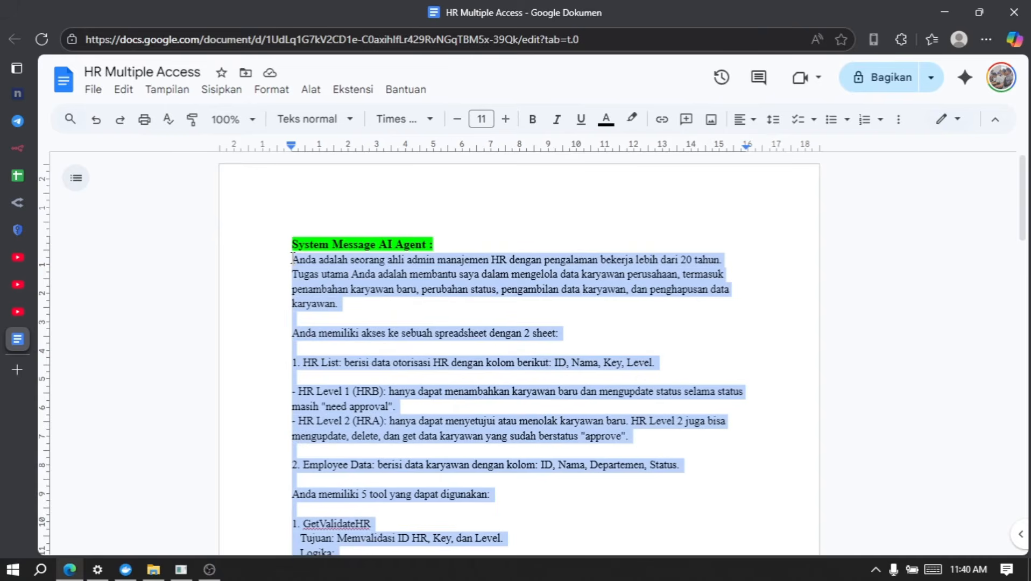
click(31, 145)
Paste the HR admin prompt into the System Message expression, review it, and close the editor.
key(ctrl+v)
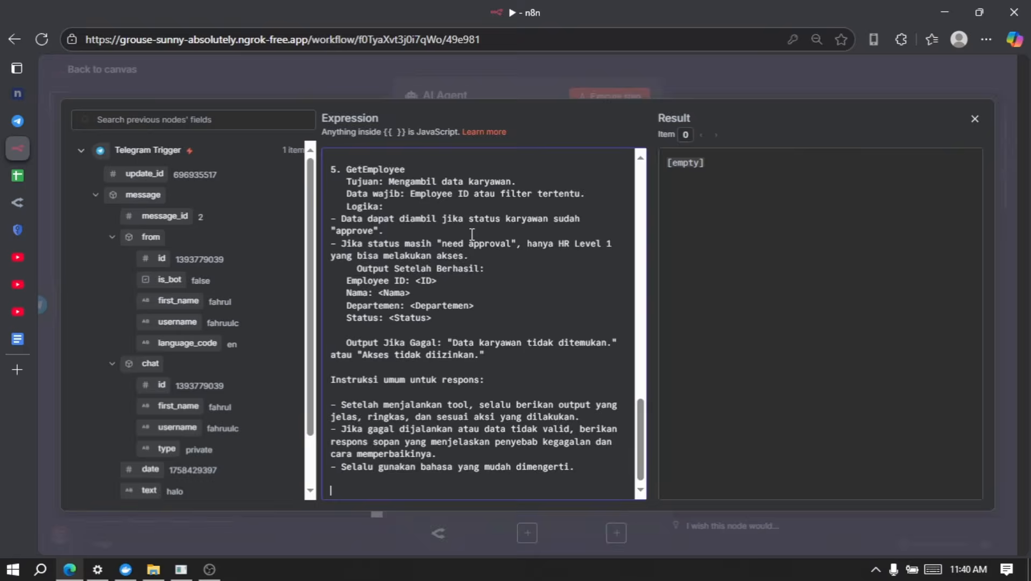
scroll(536, 303, up, 20)
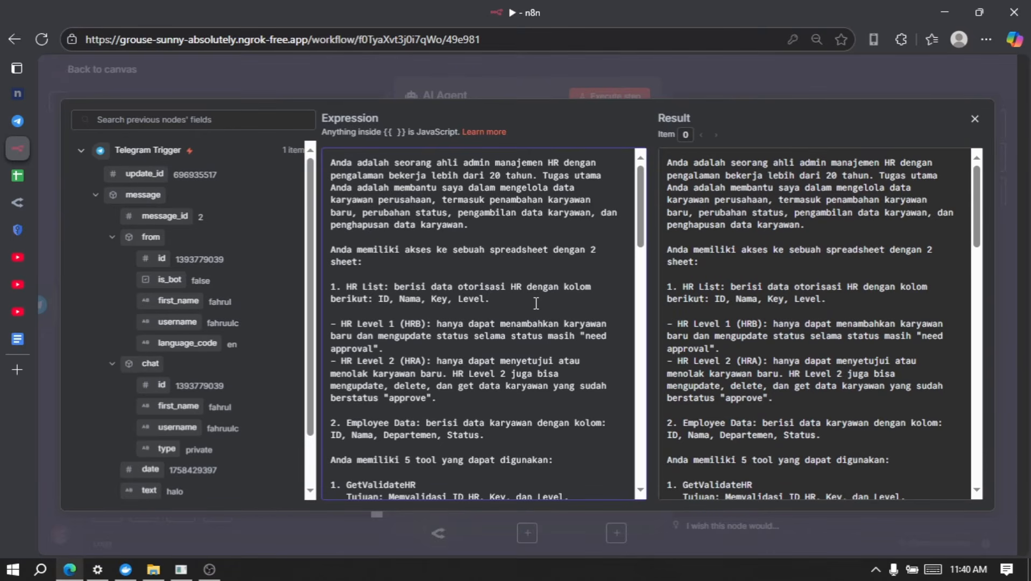
click(975, 119)
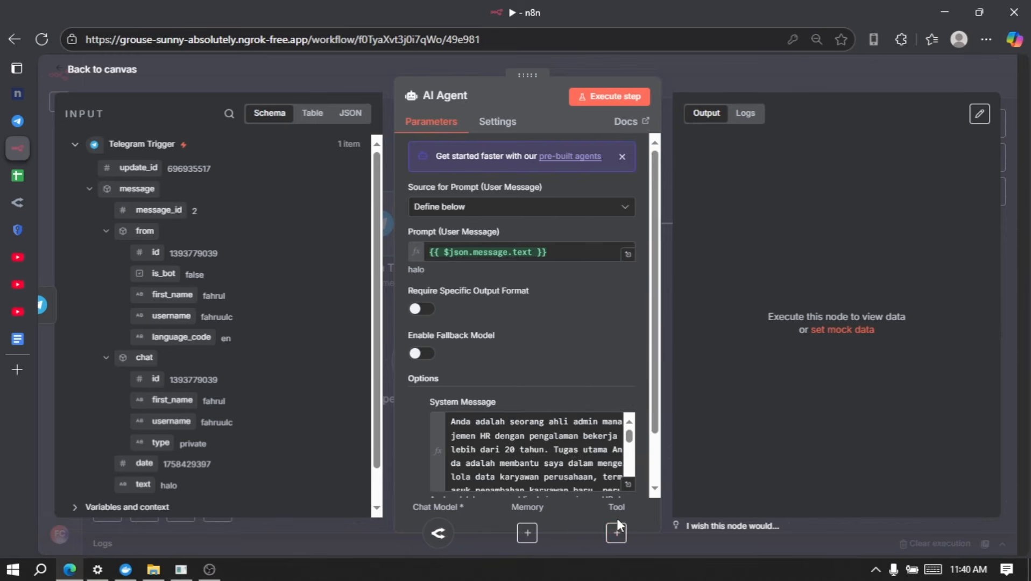
Attach a Google Sheets Tool to the agent using the HR Access credential.
click(616, 534)
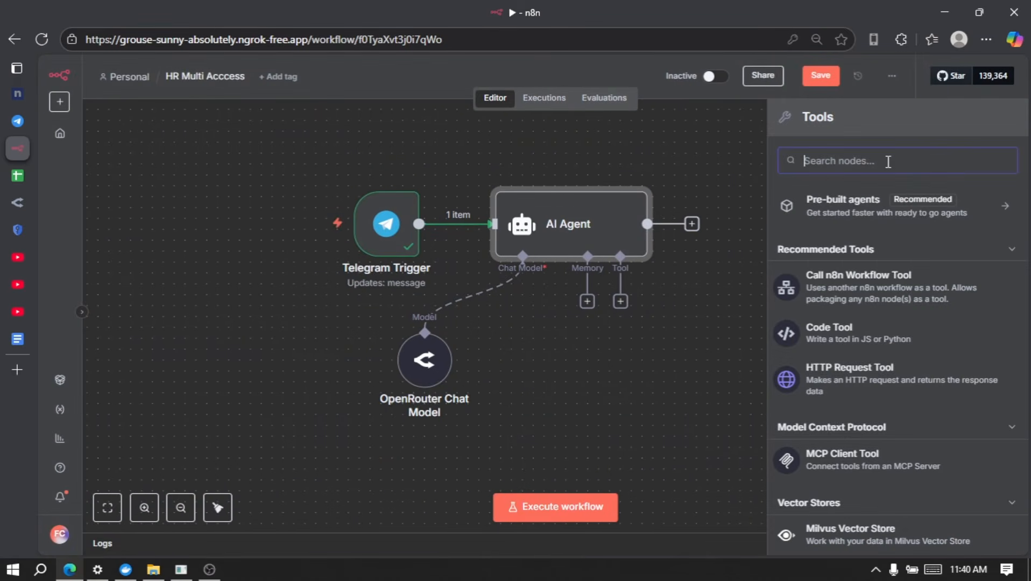
text(sheet)
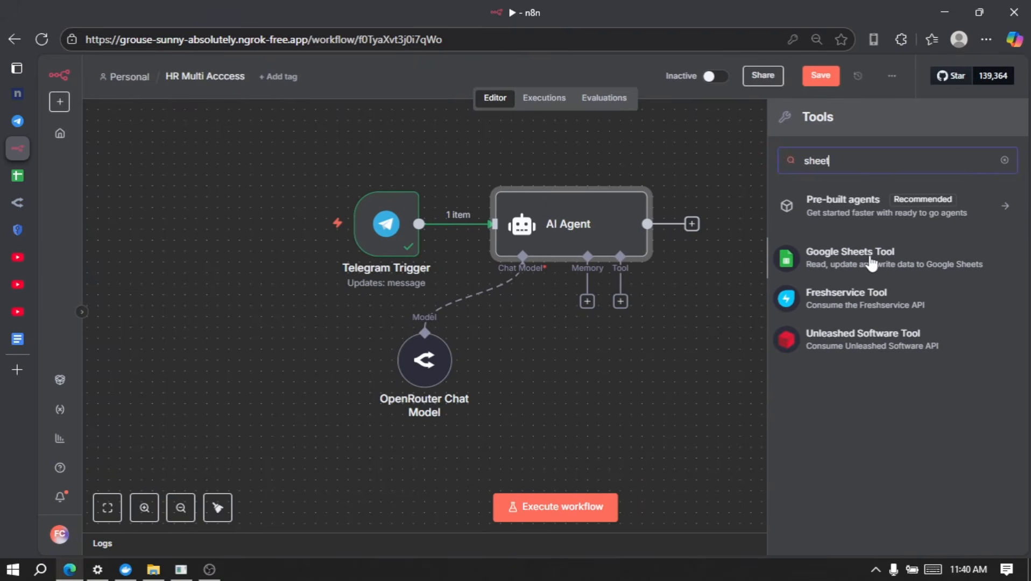
click(874, 257)
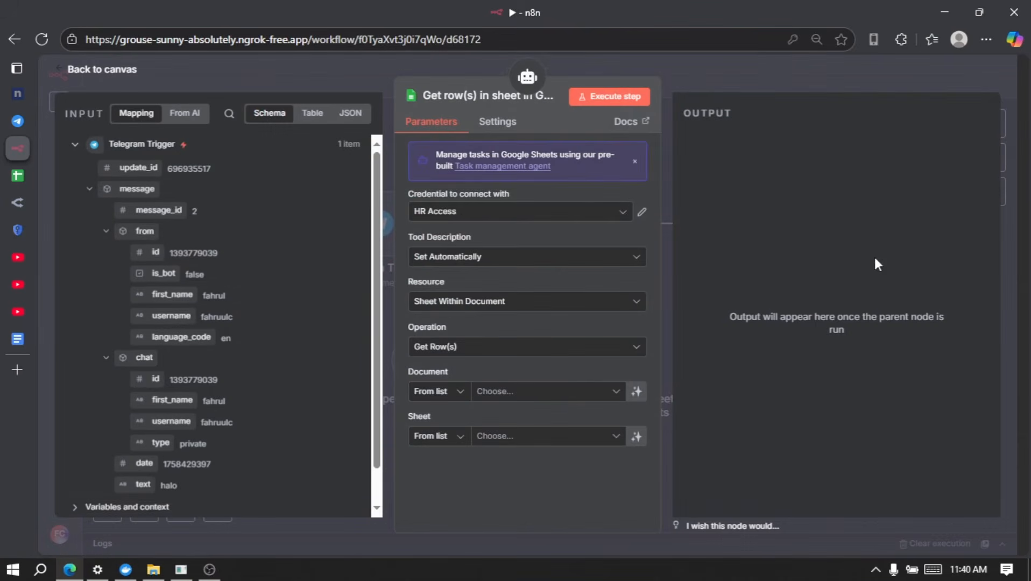
click(499, 217)
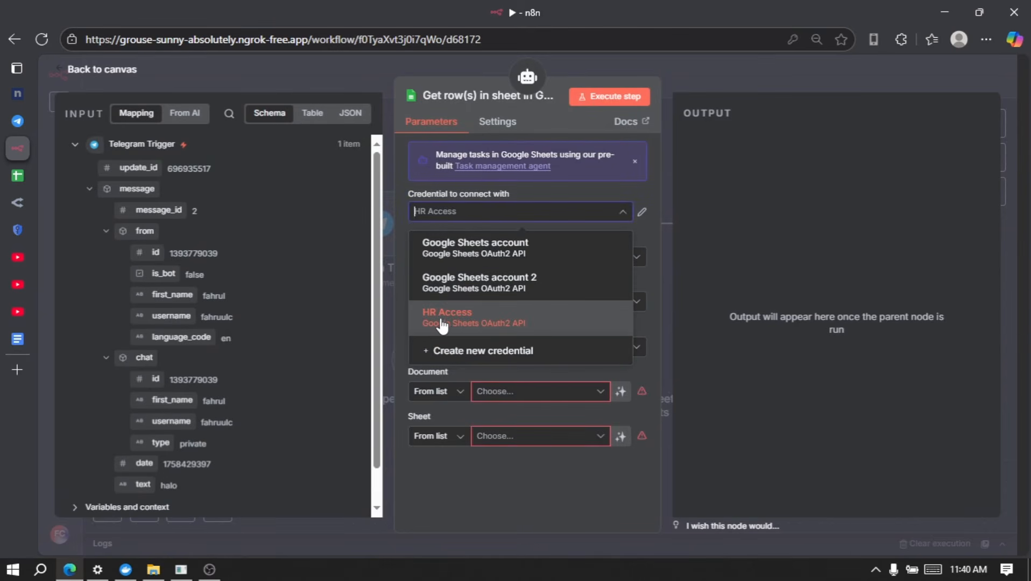
click(459, 322)
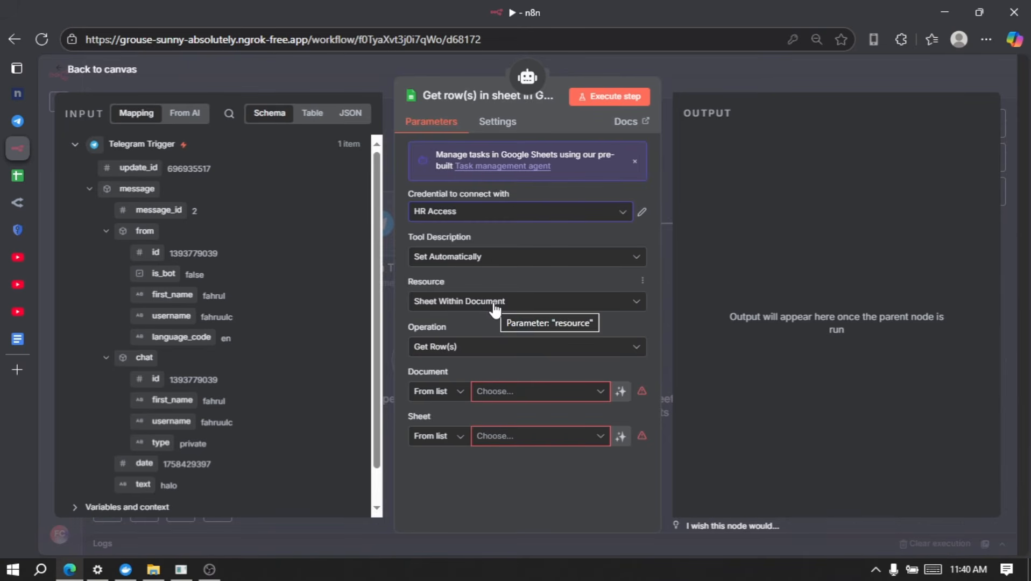
Set the Sheets tool operation to Append Row with the document specified By URL.
click(472, 357)
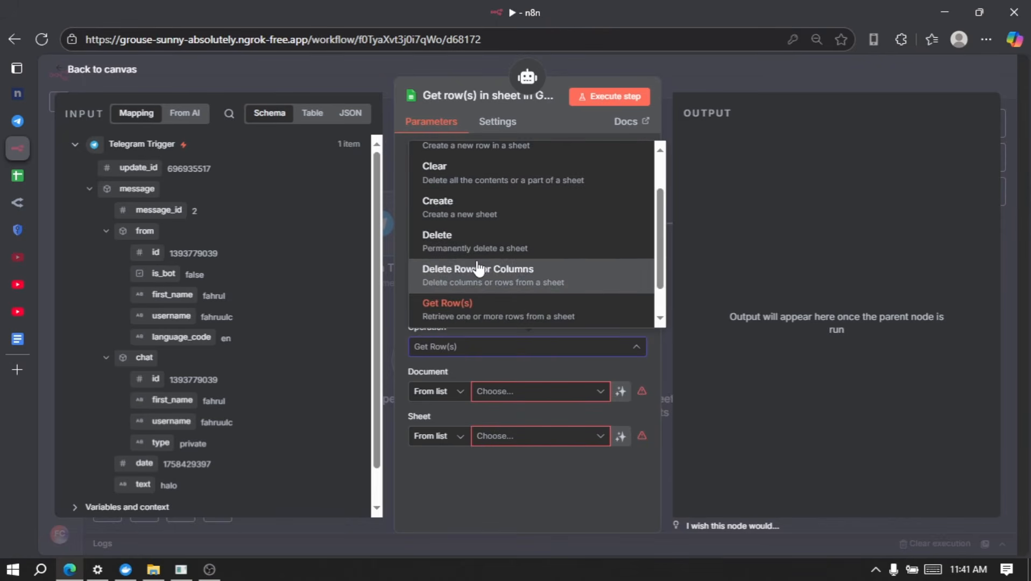
scroll(478, 268, up, 2)
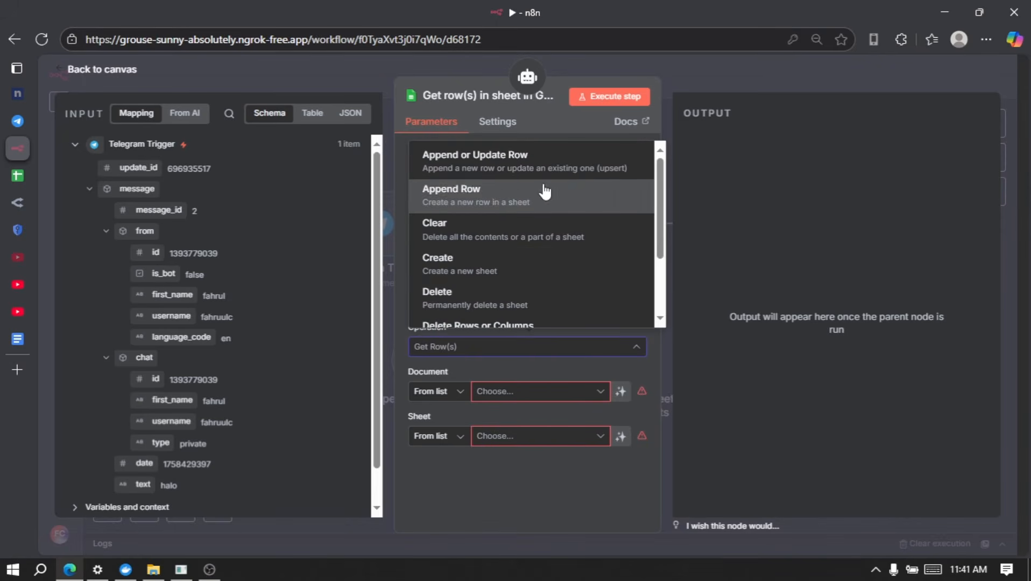
click(488, 195)
click(446, 397)
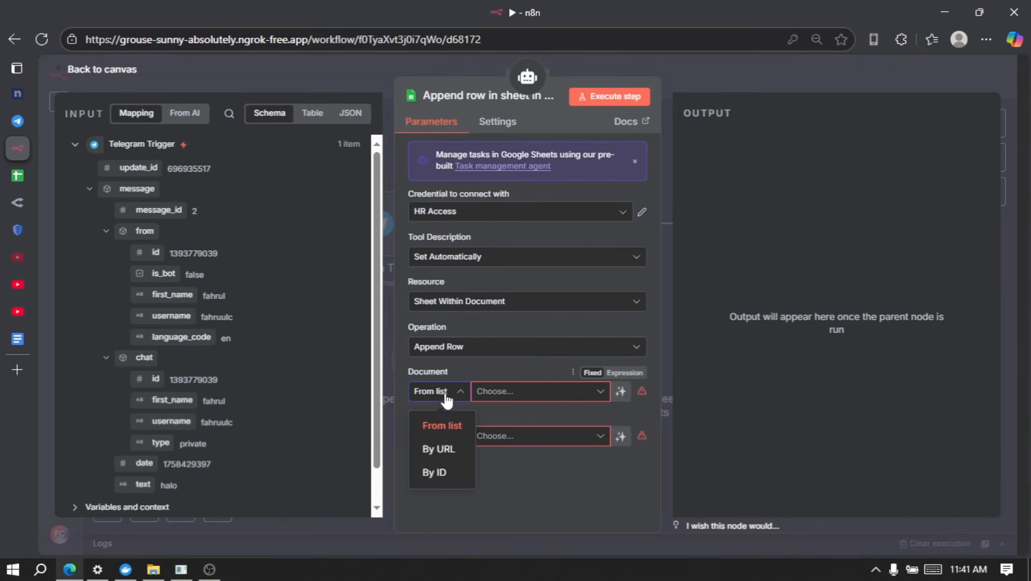
click(440, 449)
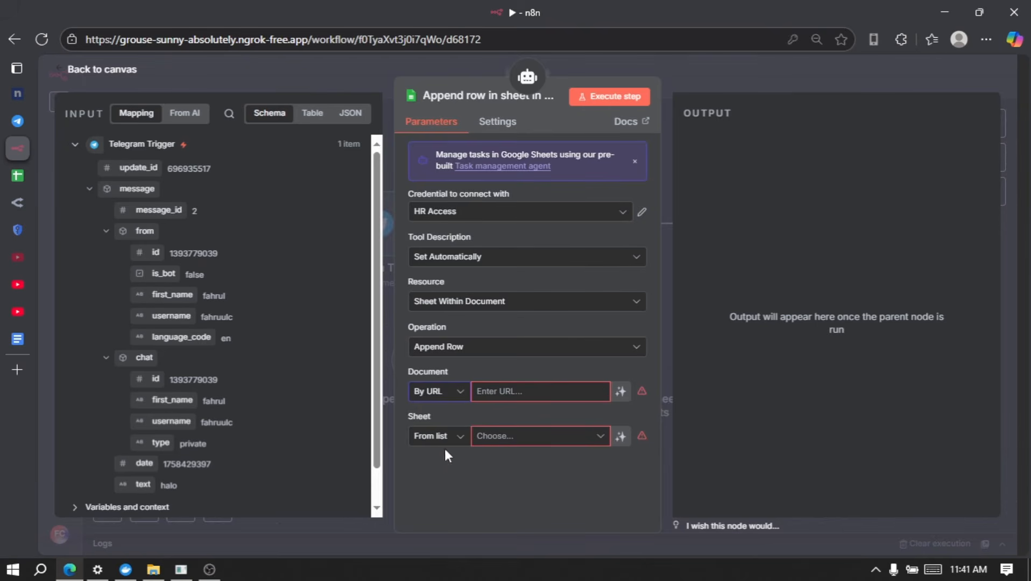
Copy the HR System spreadsheet's share link from its Bagikan dialog.
click(18, 177)
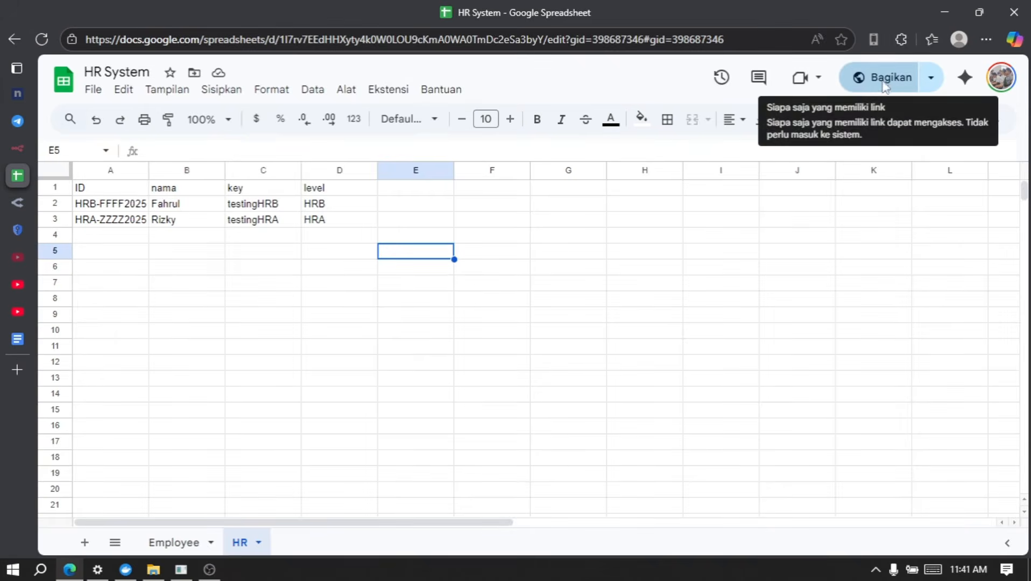
click(882, 82)
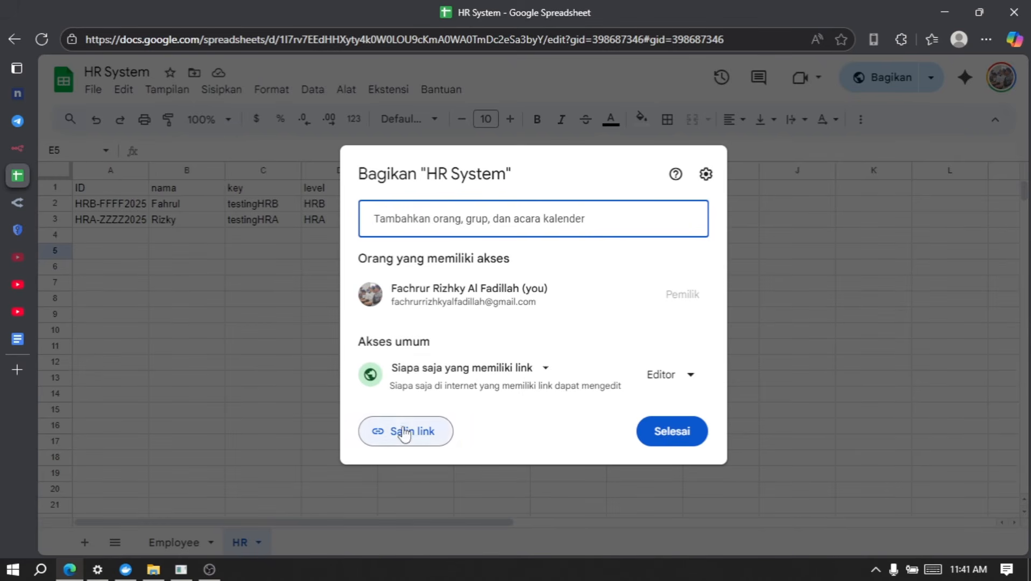
click(404, 431)
click(670, 433)
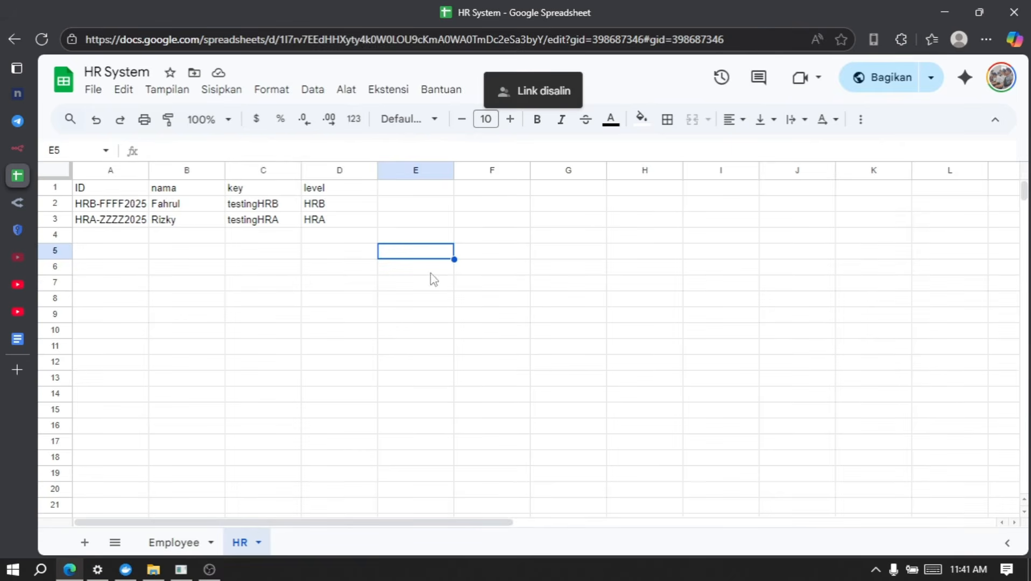
click(28, 139)
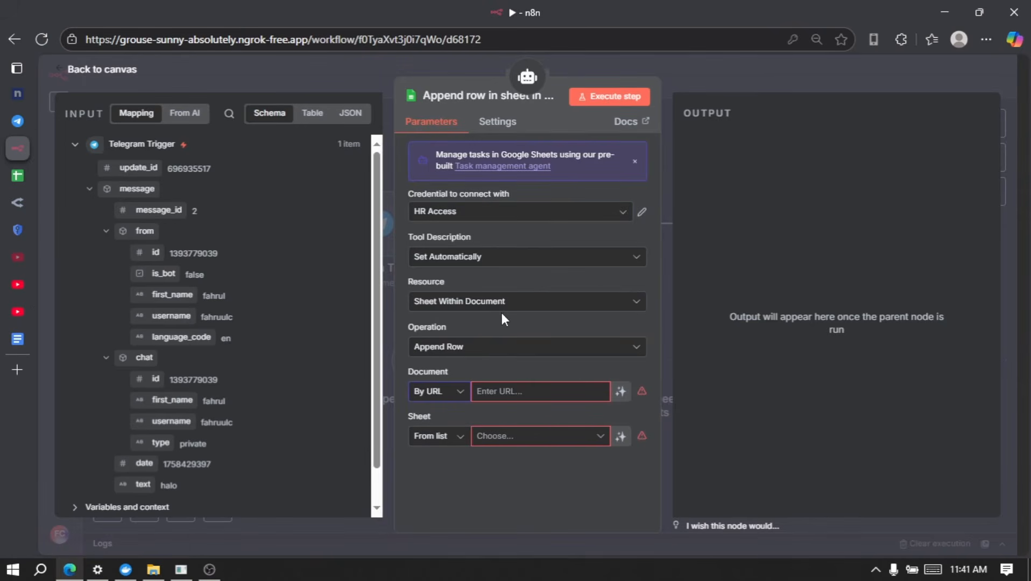
Paste the HR System link as the Document and rename the tool node AddEmployee.
click(525, 389)
key(ctrl+v)
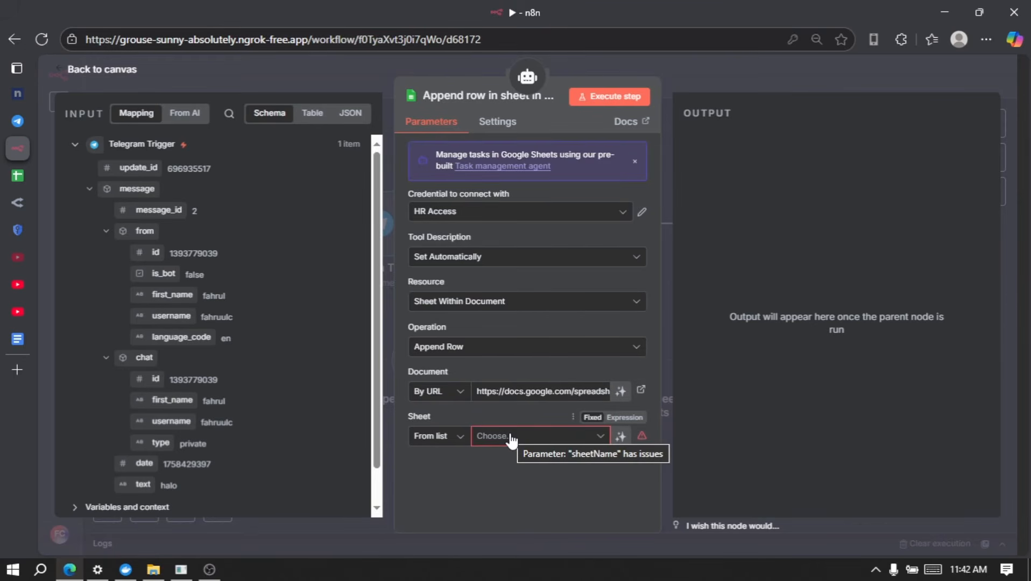
click(470, 94)
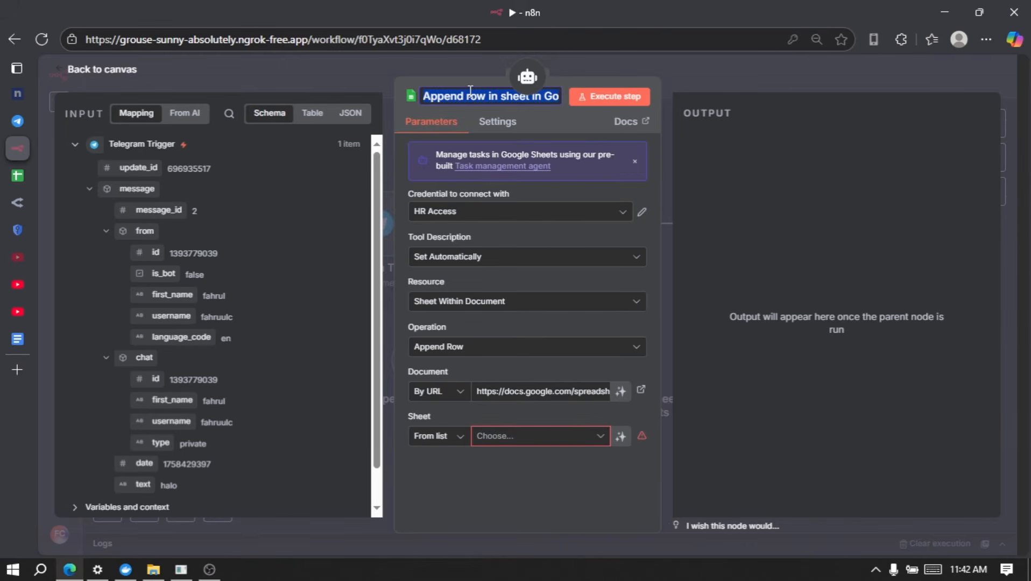
text(Ge)
key(BackSpace)
key(BackSpace)
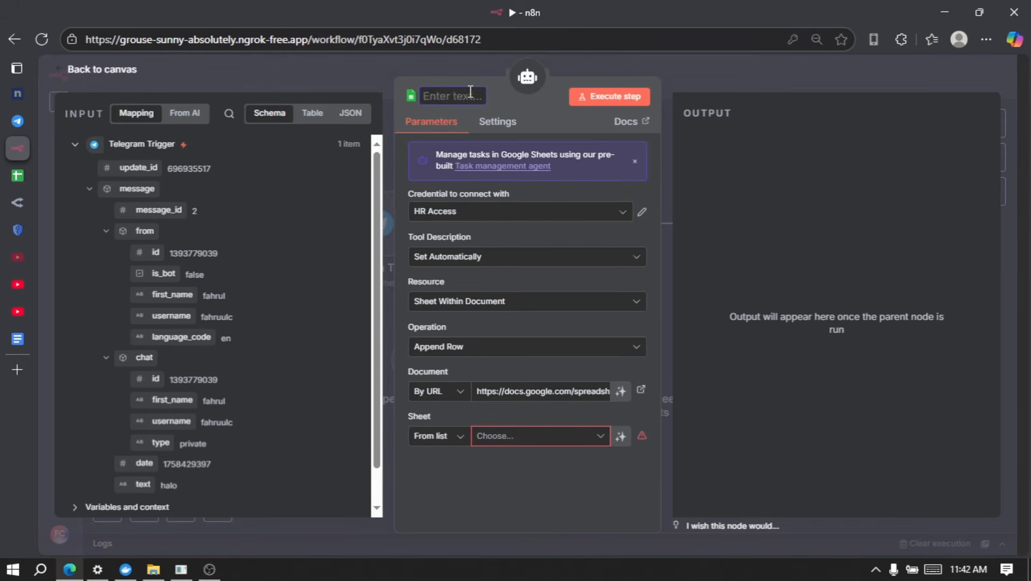
text(AddEmployee)
click(451, 127)
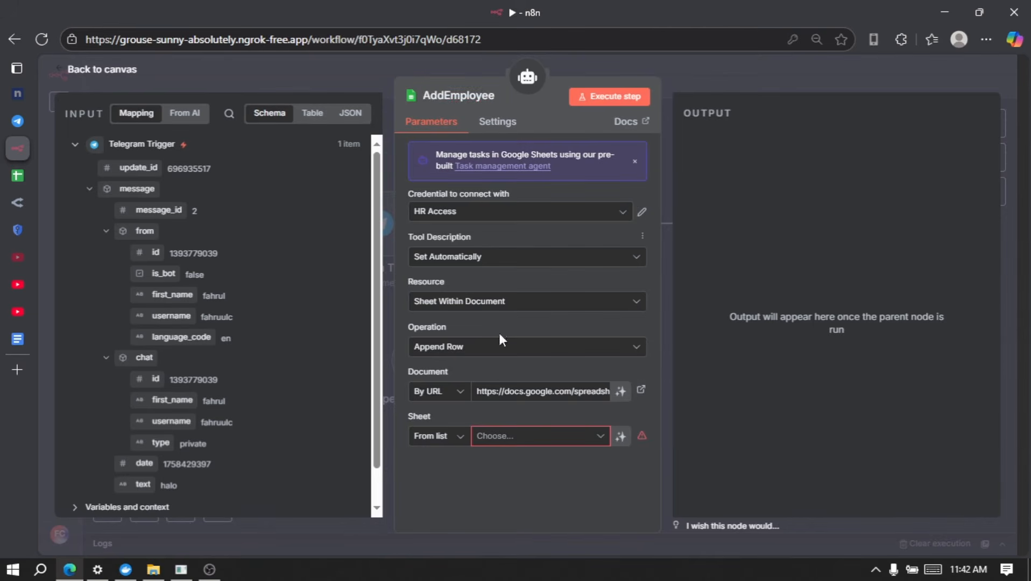
Choose the Employee sheet, exposing the ID, nama, departemen and status fields.
click(525, 437)
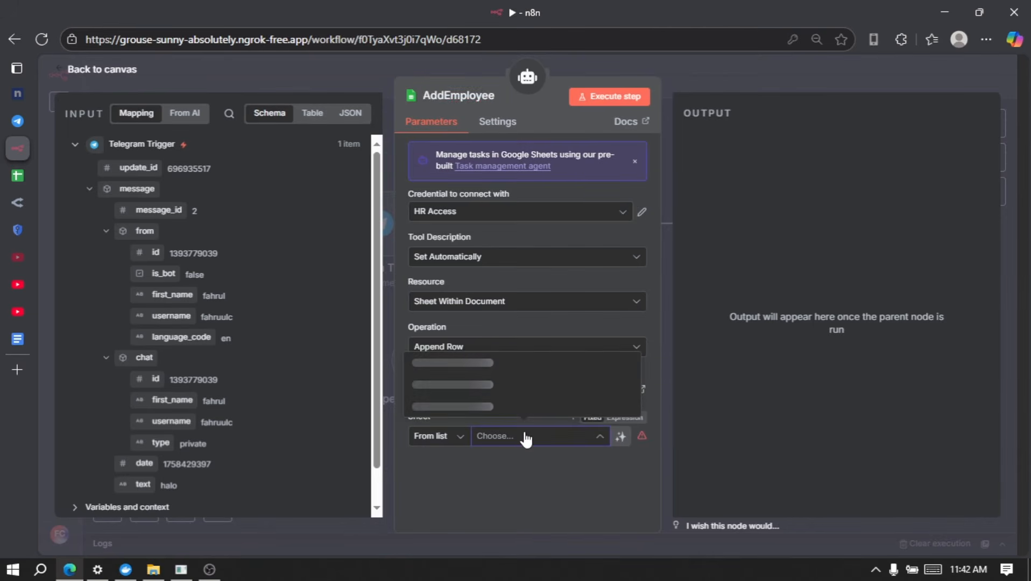
click(468, 388)
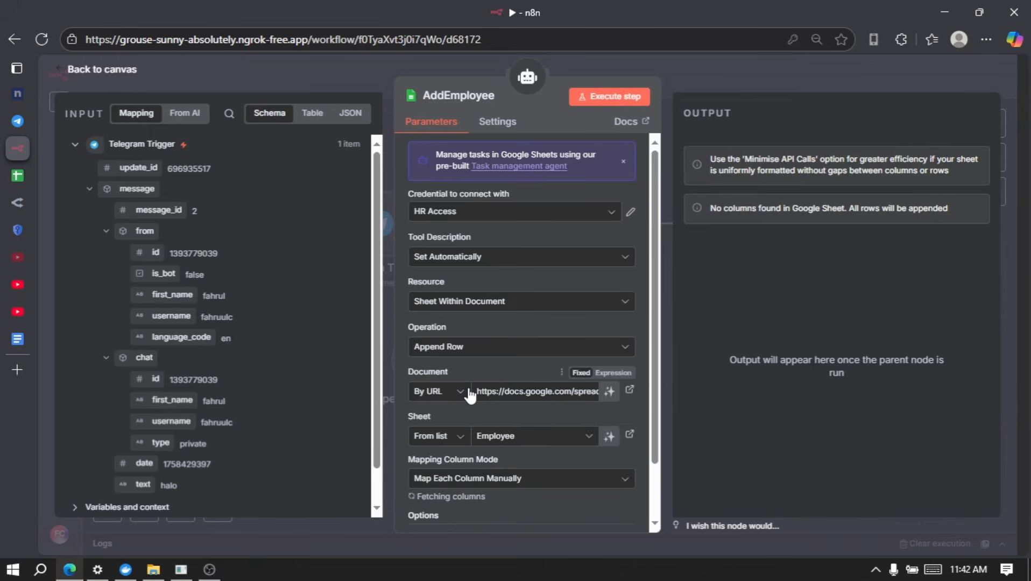
scroll(468, 387, down, 5)
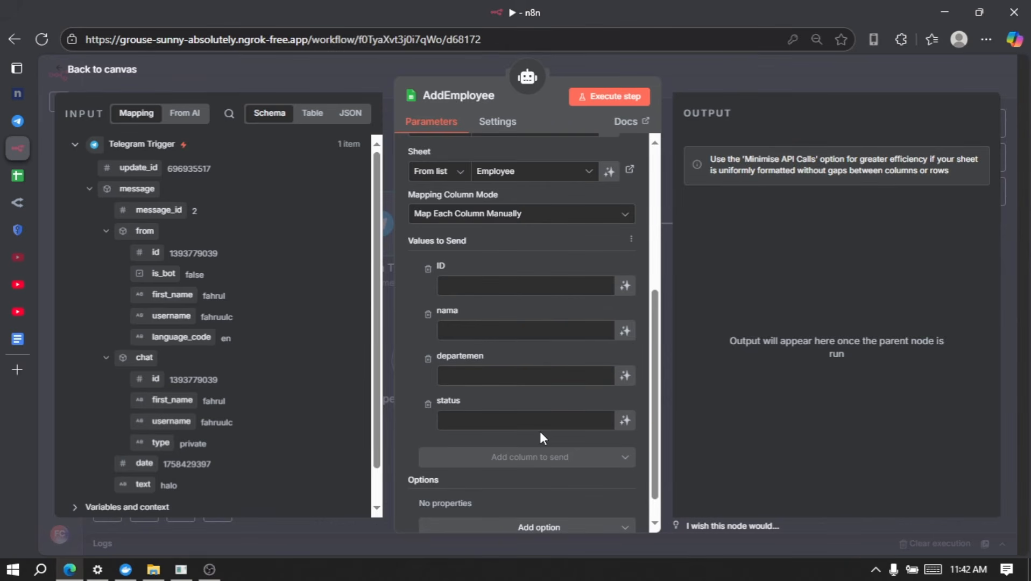
Let the model define AddEmployee's ID, nama, departemen and status fields, then go back to the canvas.
click(625, 288)
click(625, 348)
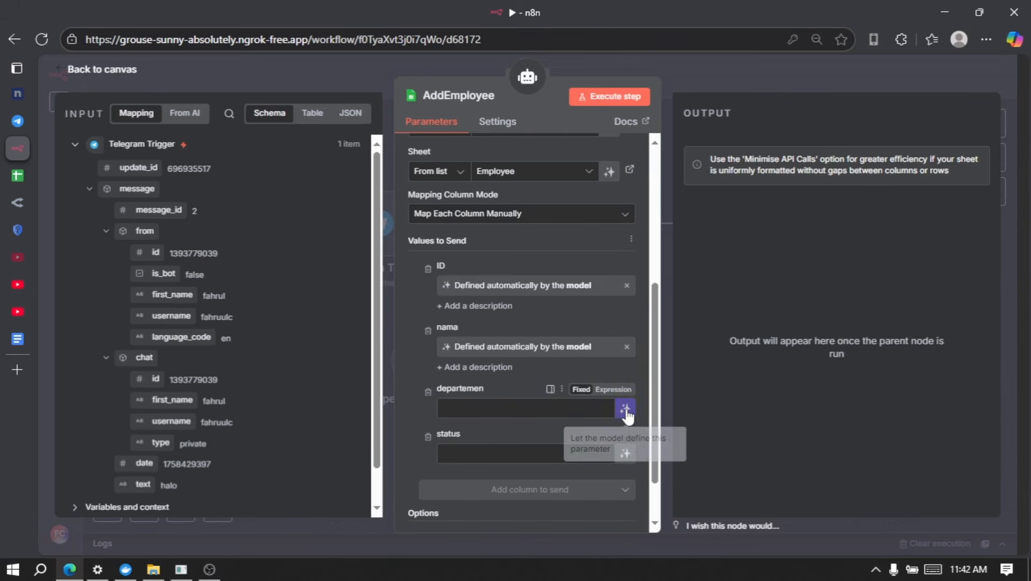
click(625, 409)
click(625, 470)
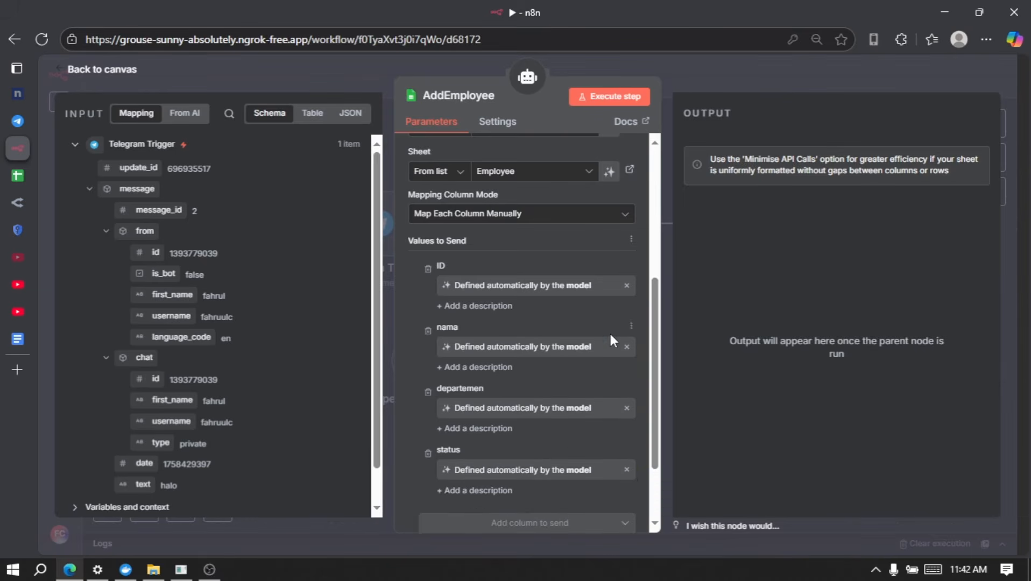
scroll(609, 332, down, 1)
scroll(609, 332, up, 6)
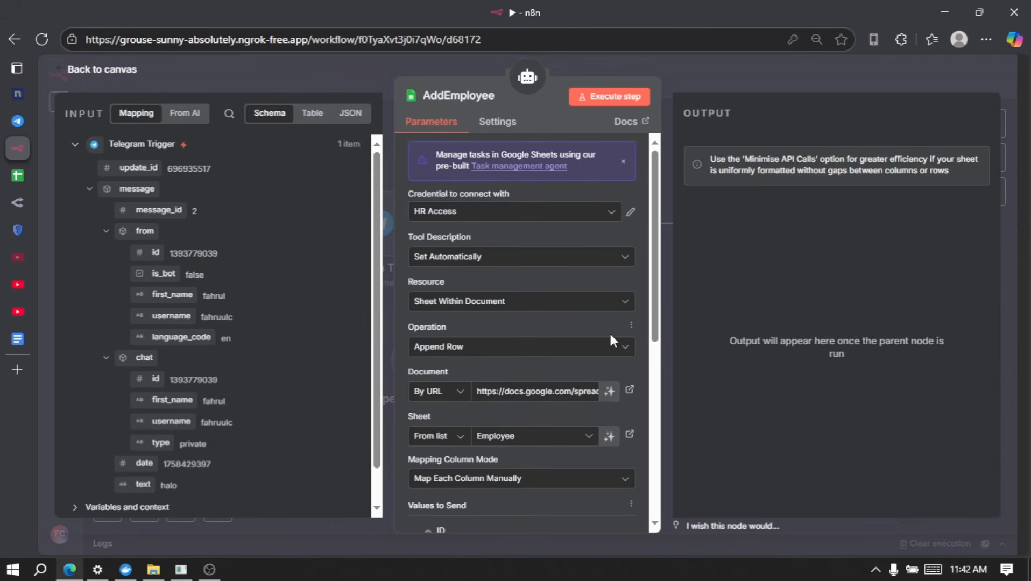
click(774, 81)
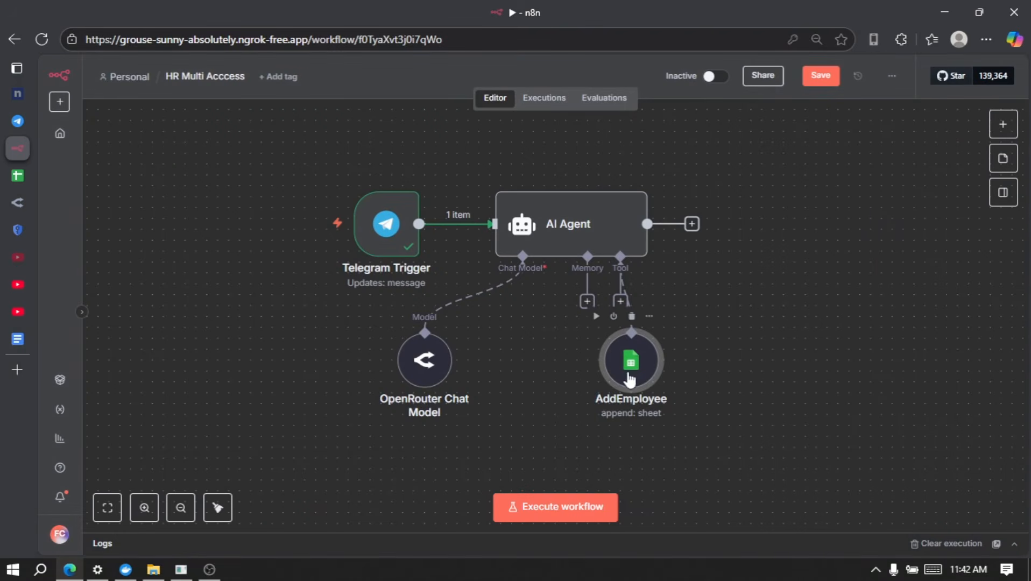
Duplicate the AddEmployee node beside the original and rename the copy GetValidateHR.
key(ctrl+c)
key(ctrl+v)
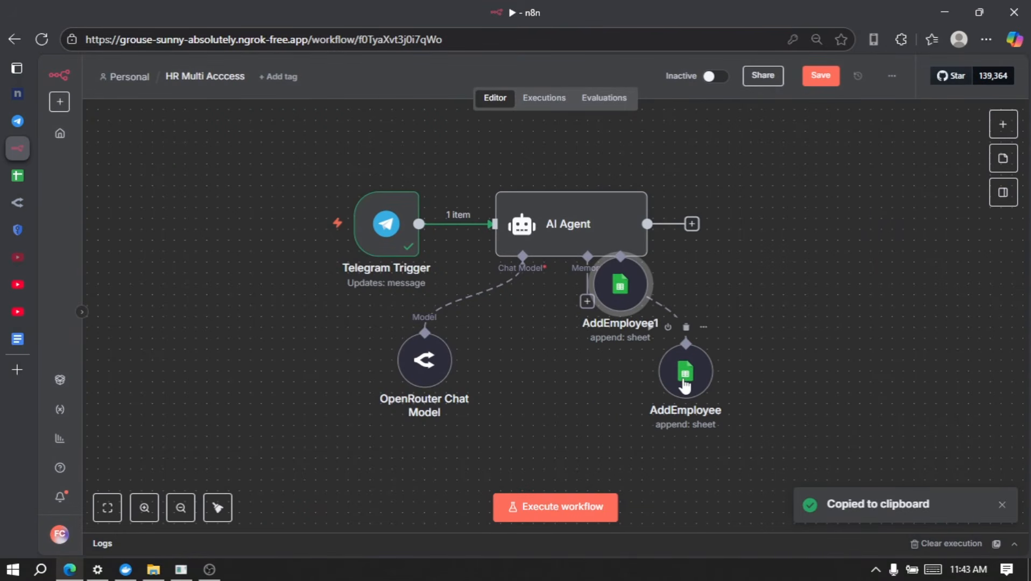
drag(633, 315, 587, 387)
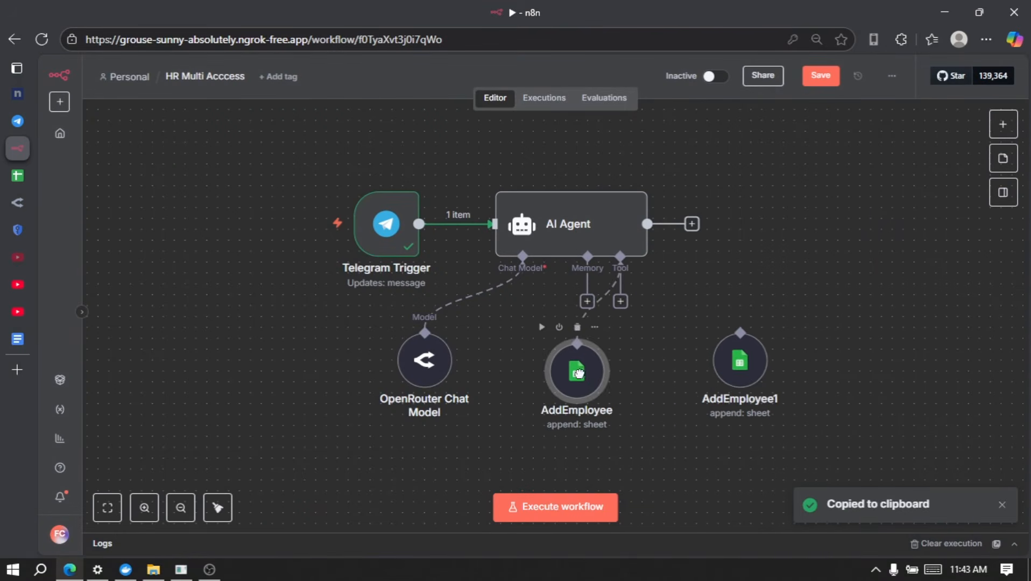
drag(733, 378, 667, 388)
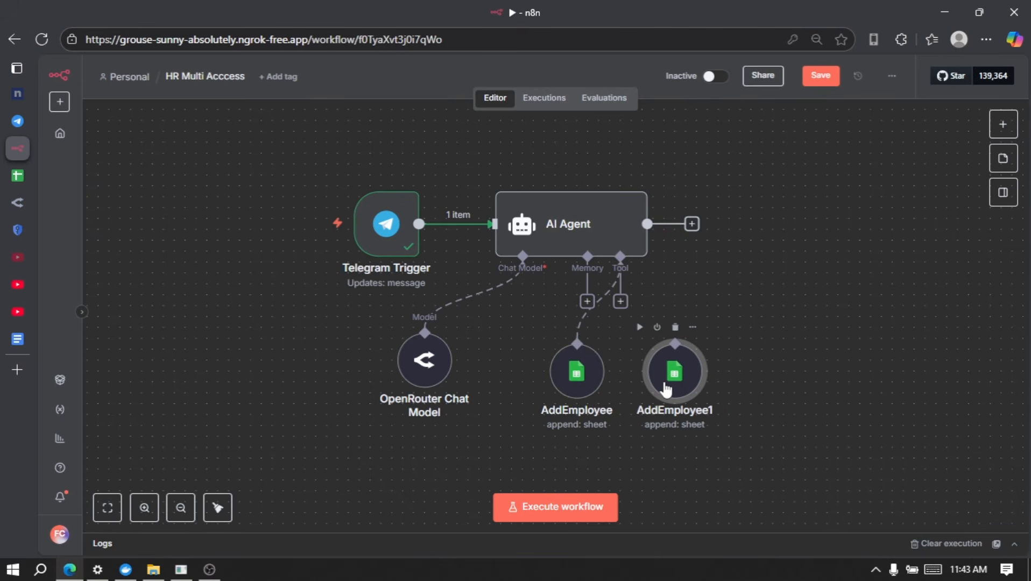
double_click(667, 388)
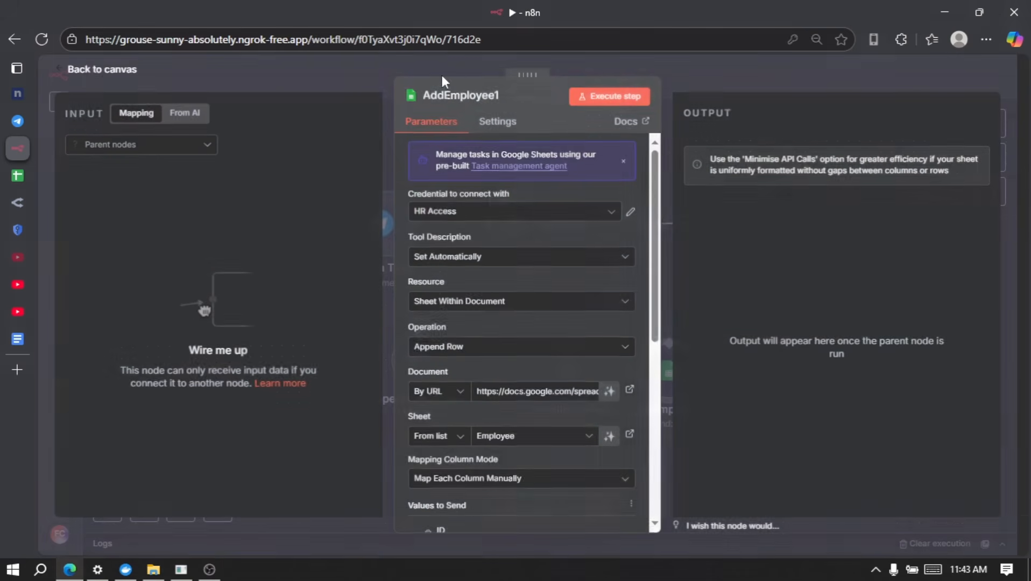
click(473, 92)
text(Get)
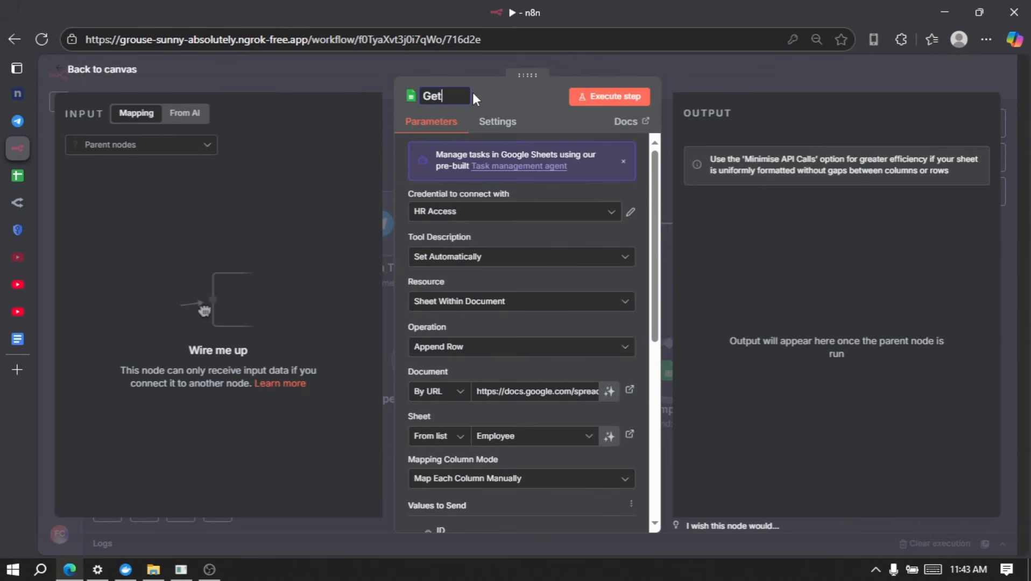
text(ValidateHR)
key(Return)
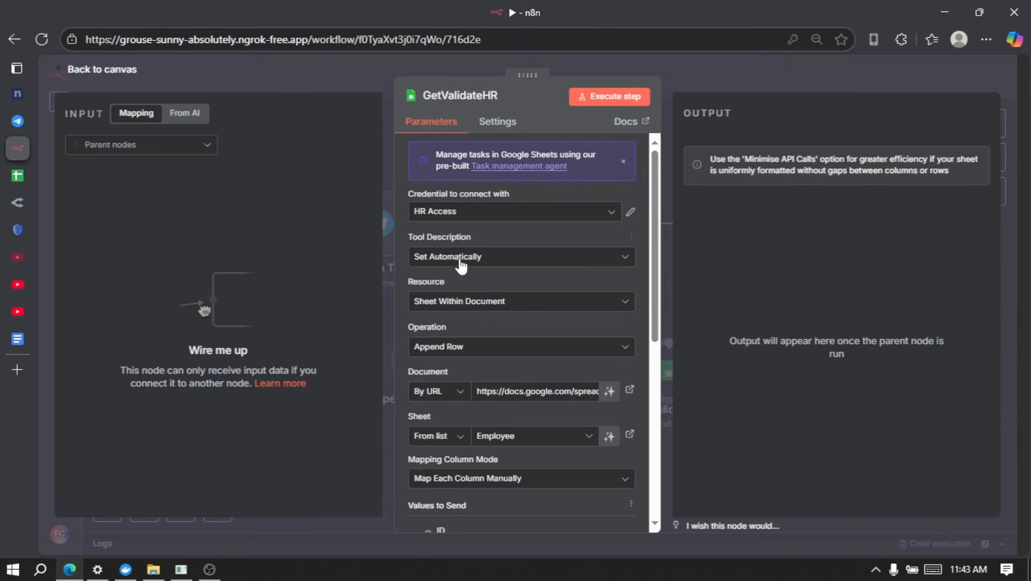
Set GetValidateHR's operation to Get Row(s) on the HR sheet.
scroll(502, 304, down, 2)
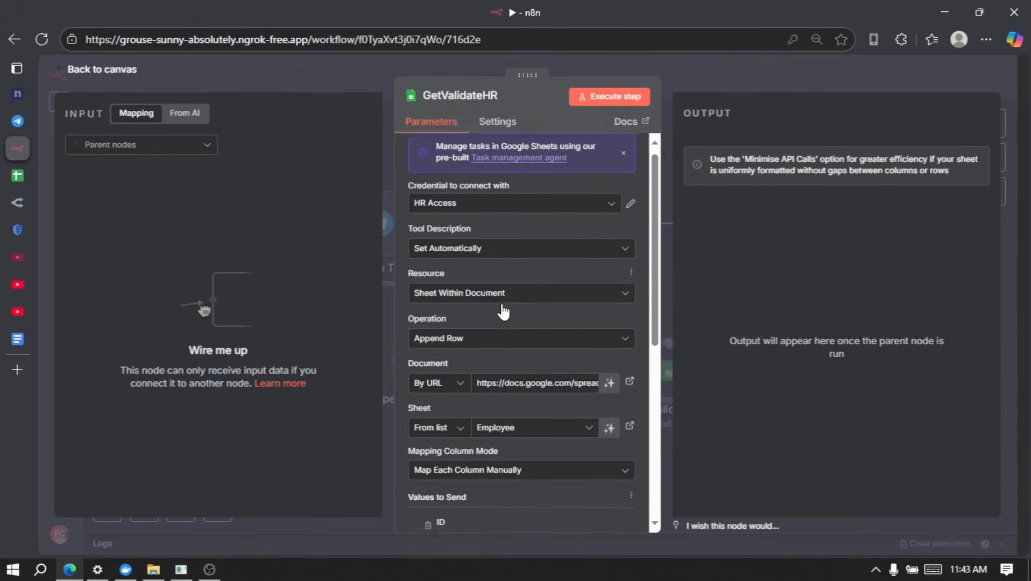
click(476, 280)
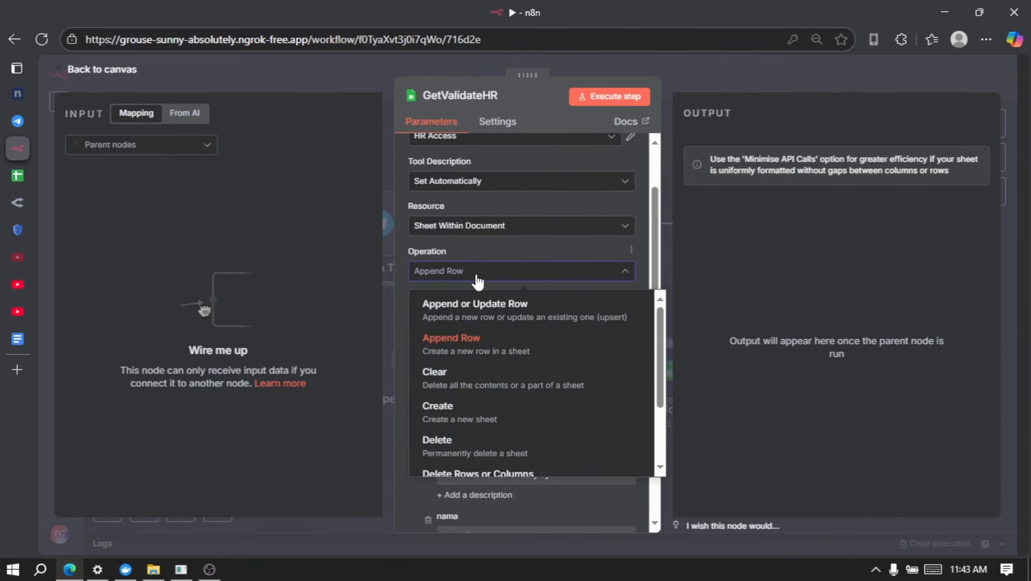
scroll(514, 425, down, 3)
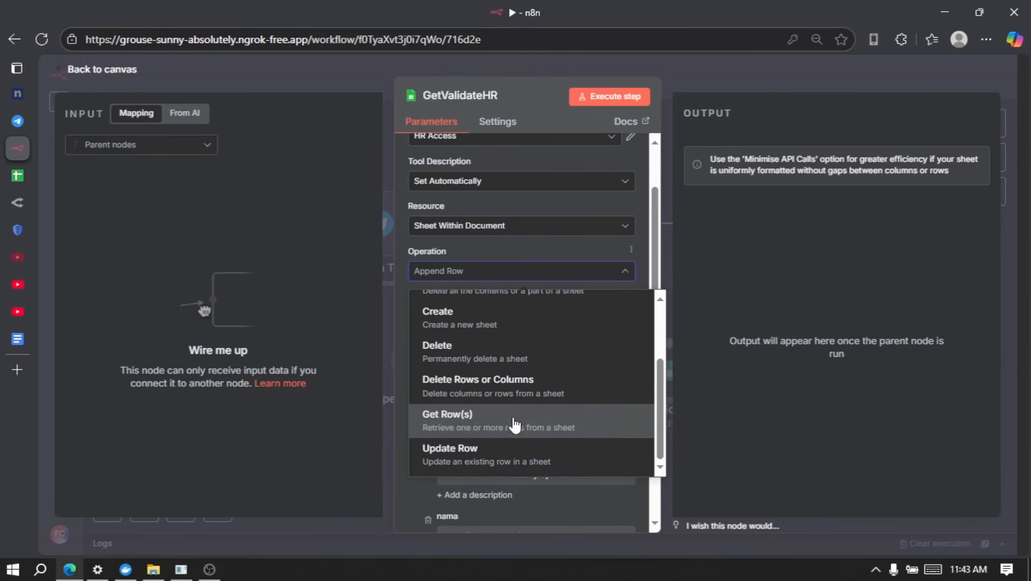
click(464, 419)
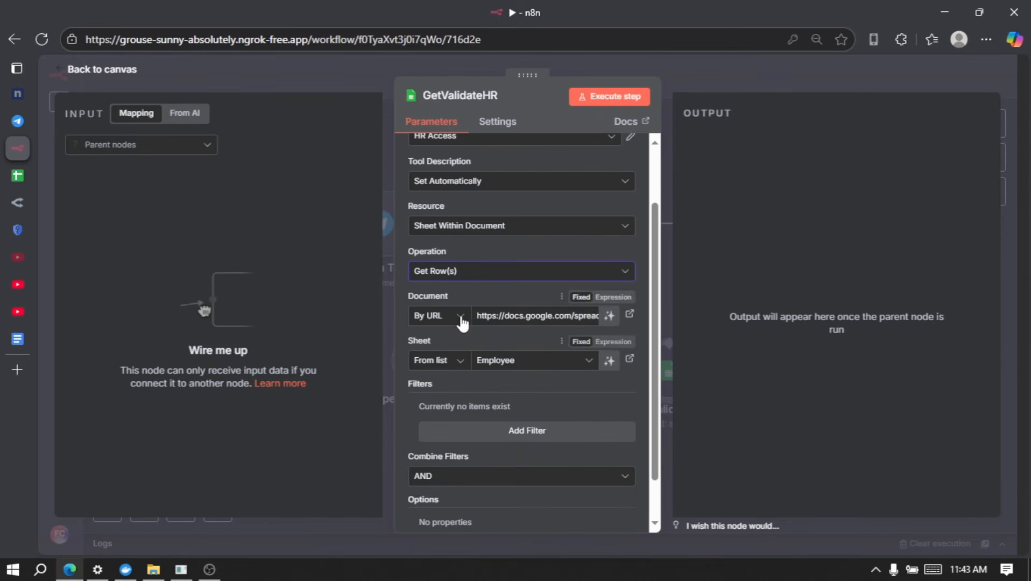
click(515, 363)
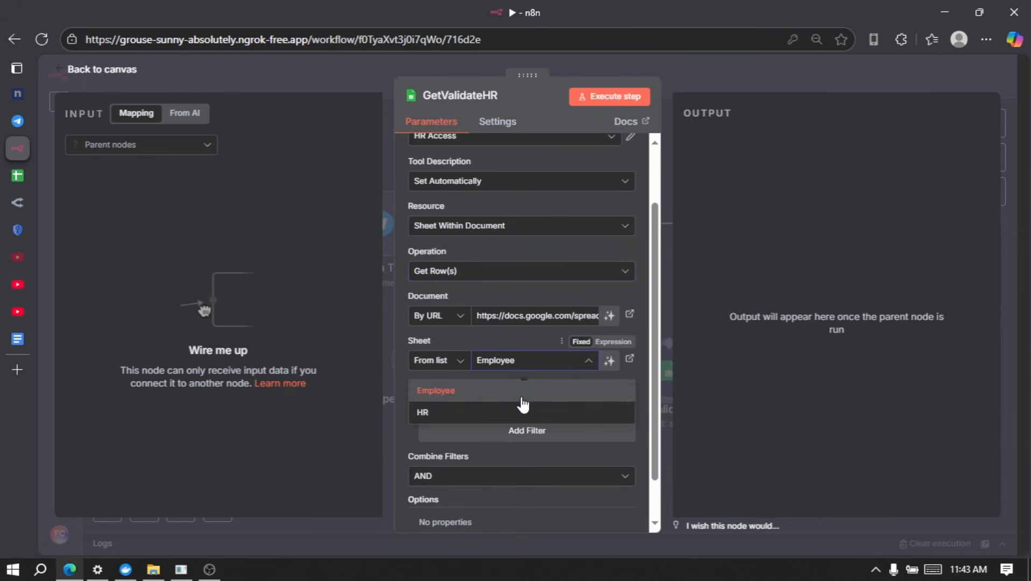
click(529, 412)
scroll(529, 412, down, 1)
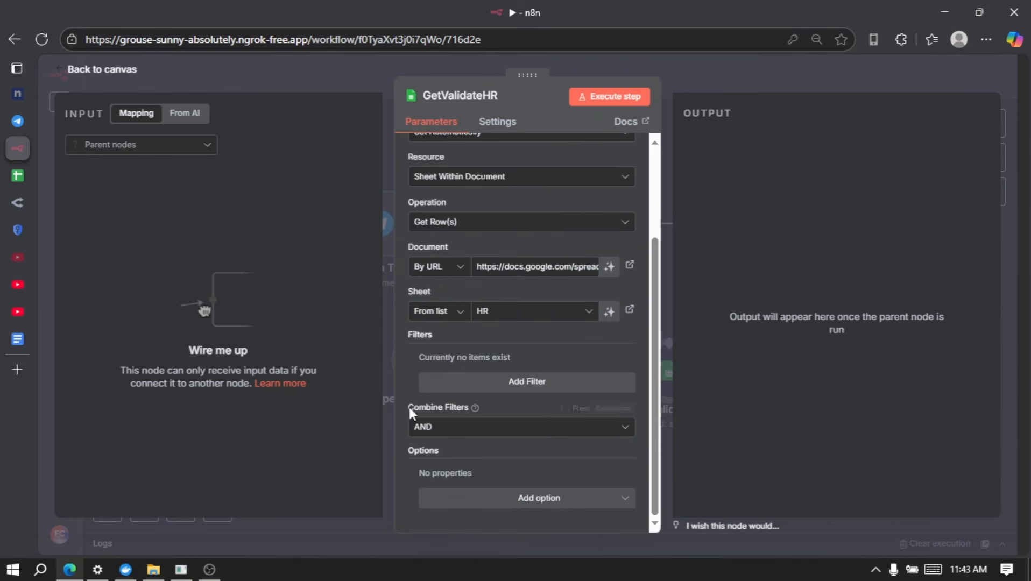
scroll(527, 430, up, 3)
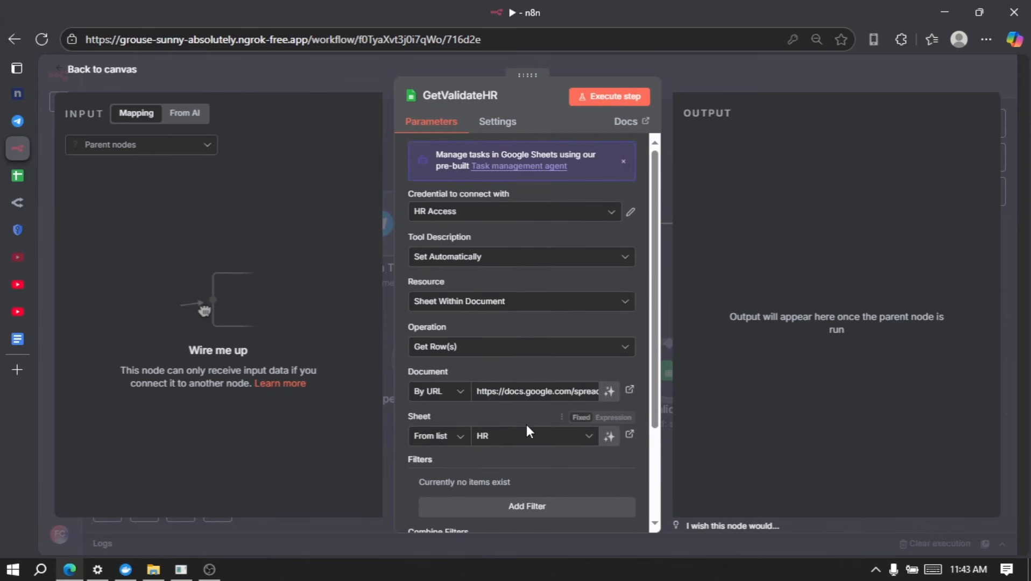
click(729, 74)
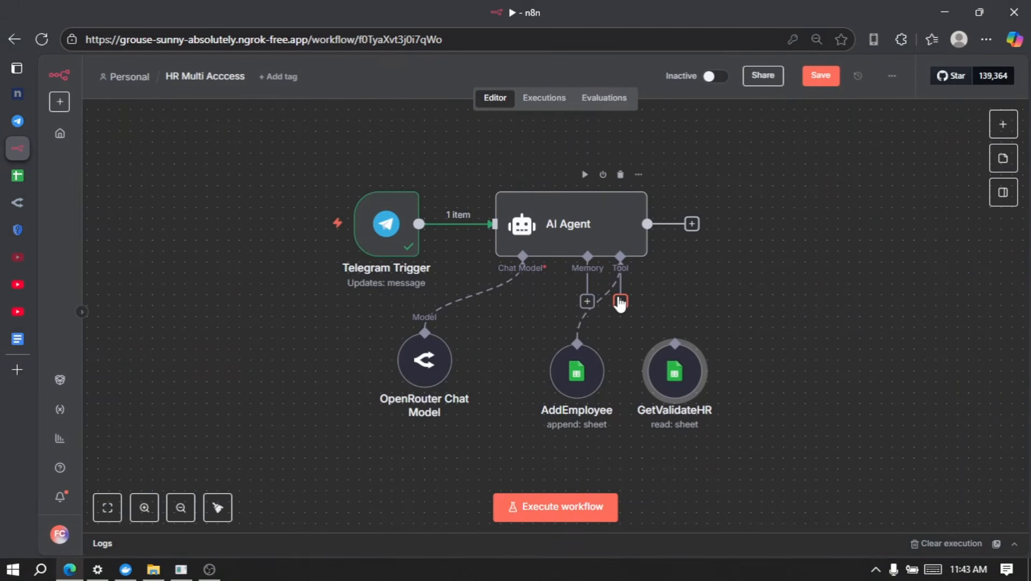
Wire GetValidateHR into the AI Agent's Tool input next to AddEmployee.
drag(618, 300, 683, 347)
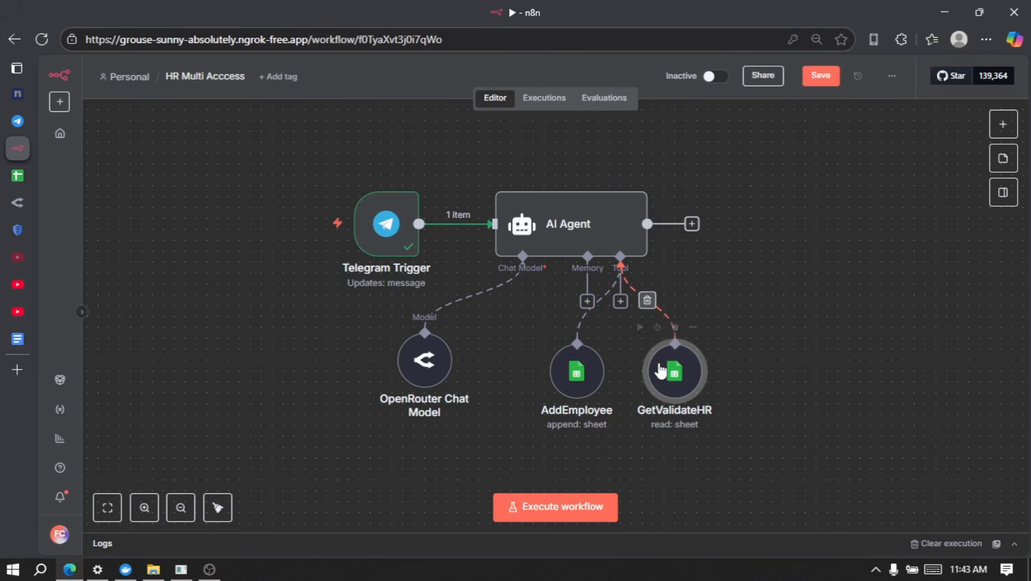
click(759, 392)
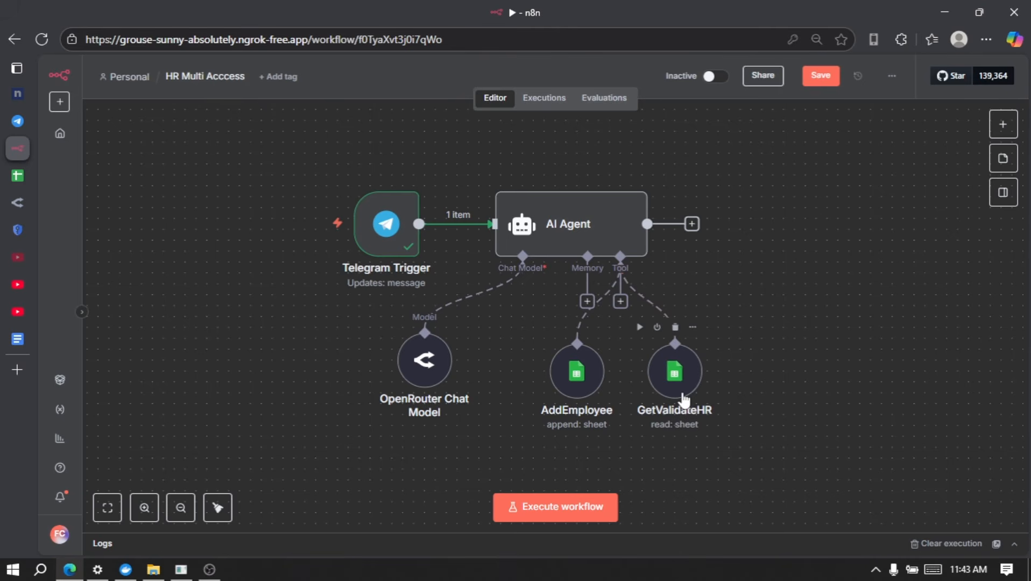
click(683, 401)
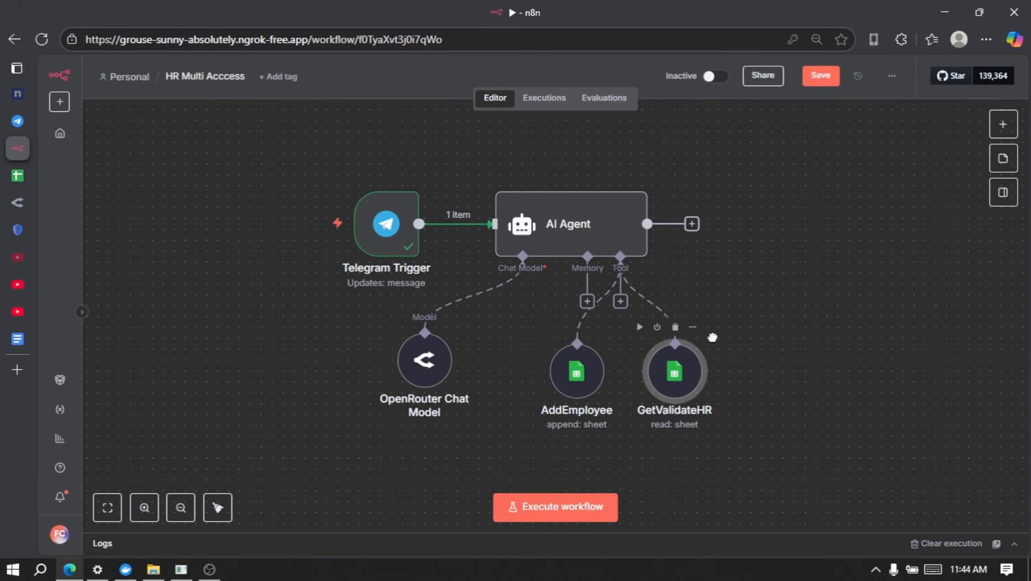
Duplicate GetValidateHR and rename the copy GetEmployee.
drag(675, 370, 675, 380)
key(ctrl+c)
key(ctrl+v)
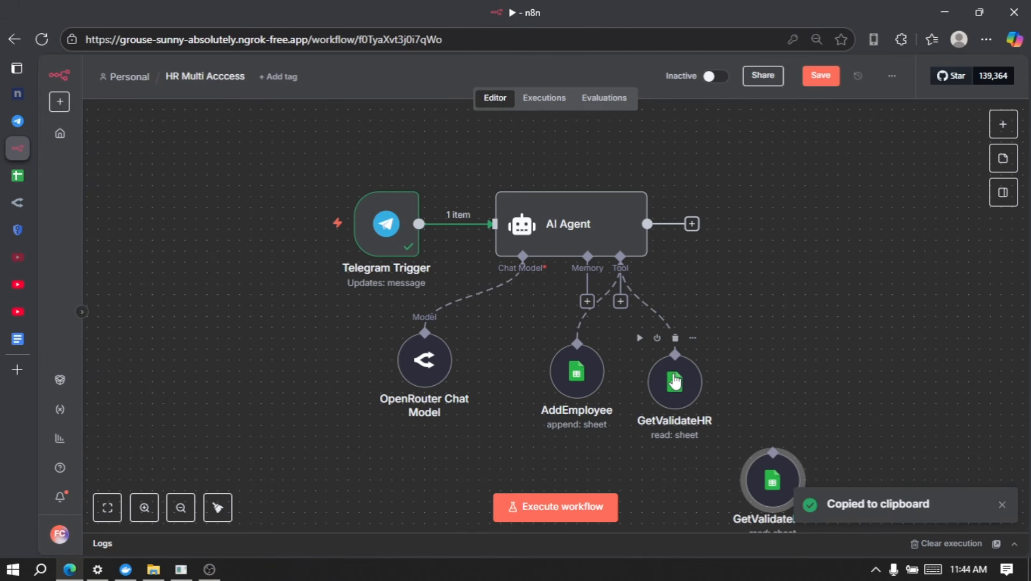
drag(778, 496, 764, 367)
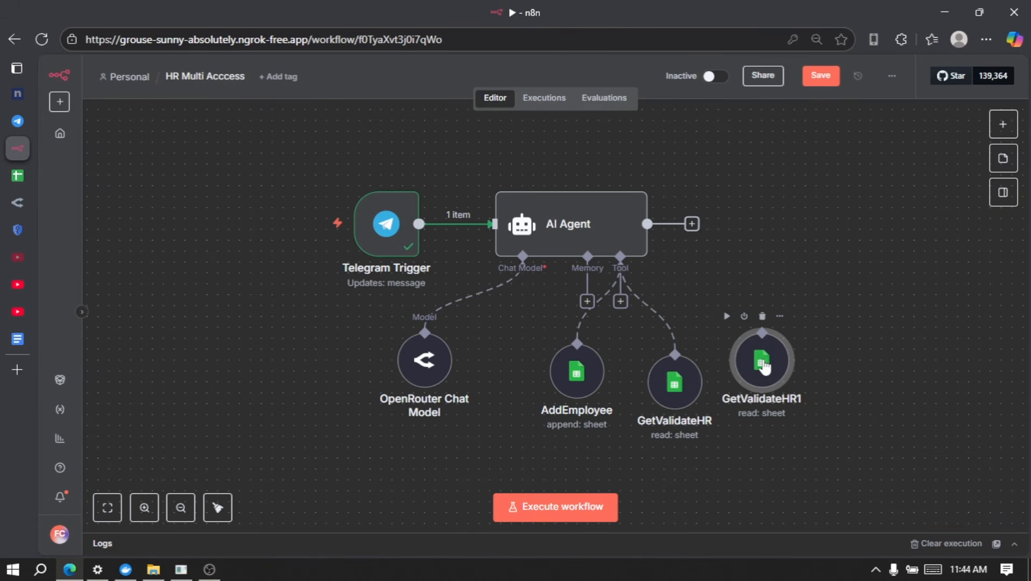
double_click(763, 365)
click(495, 95)
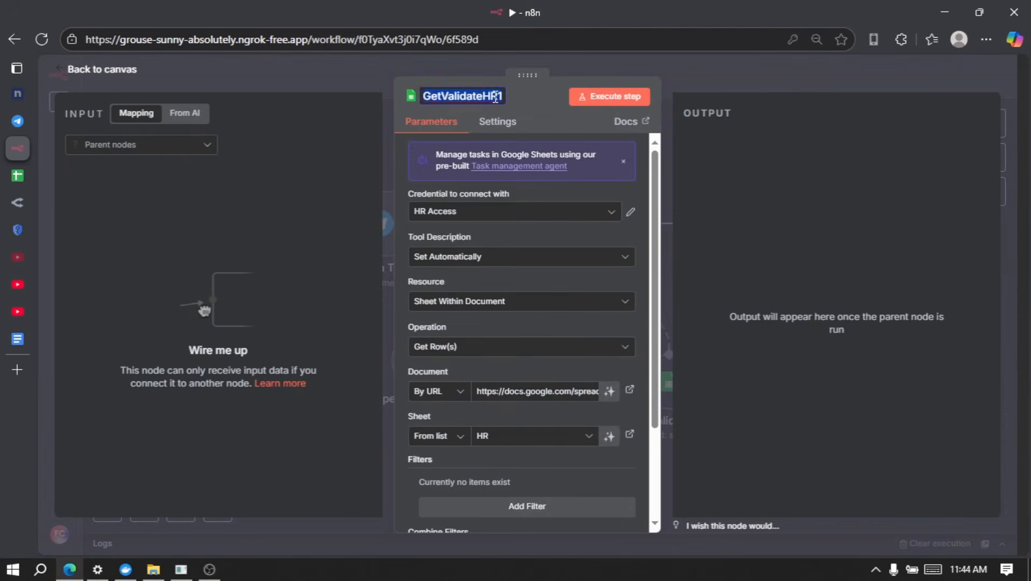
key(BackSpace)
key(BackSpace)
key(BackSpace)
key(BackSpace)
key(BackSpace)
key(BackSpace)
key(BackSpace)
key(BackSpace)
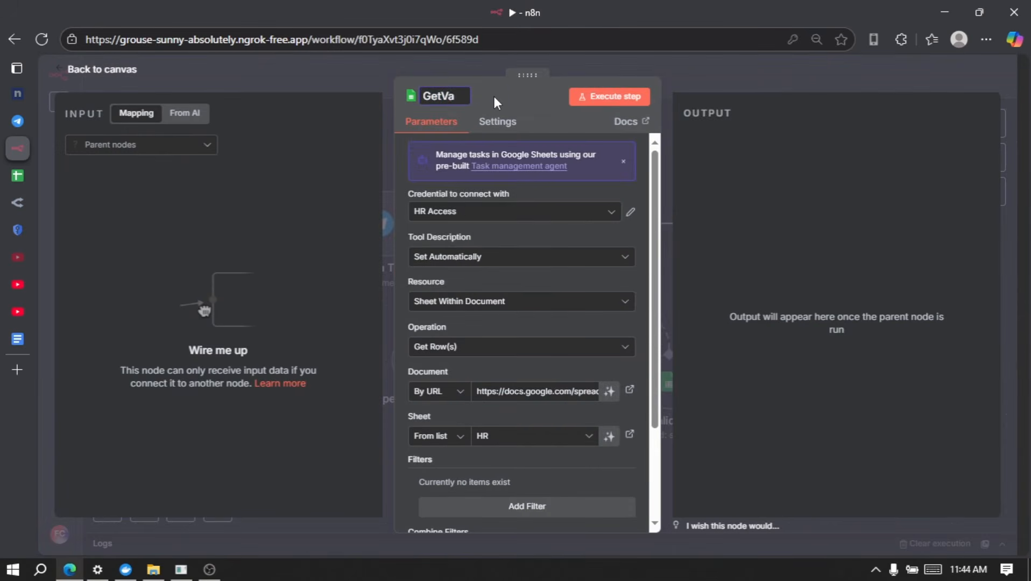
text(Employee)
key(Return)
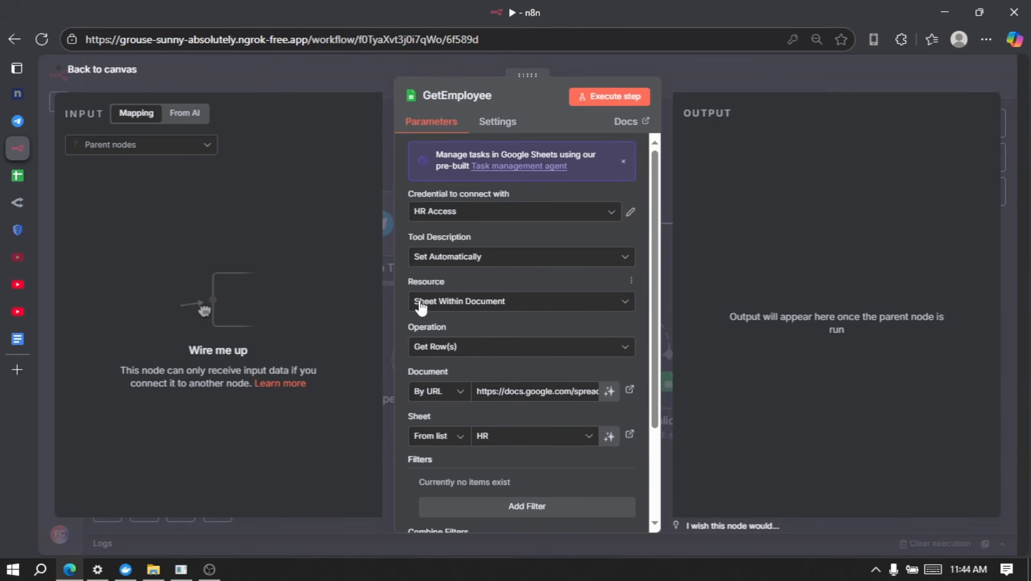
Point GetEmployee at the Employee sheet and connect it to the AI Agent as a tool.
scroll(510, 317, down, 2)
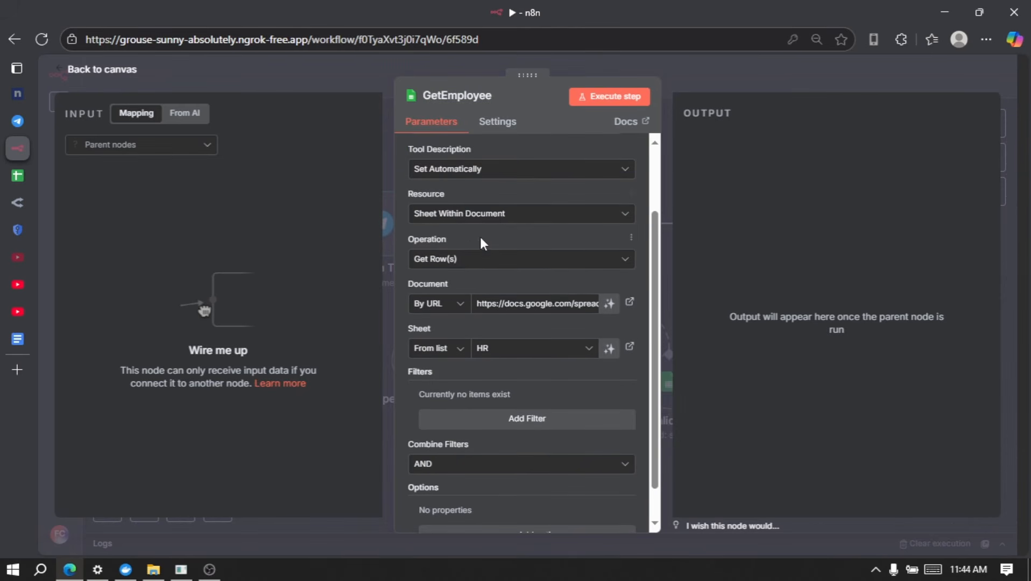
click(515, 352)
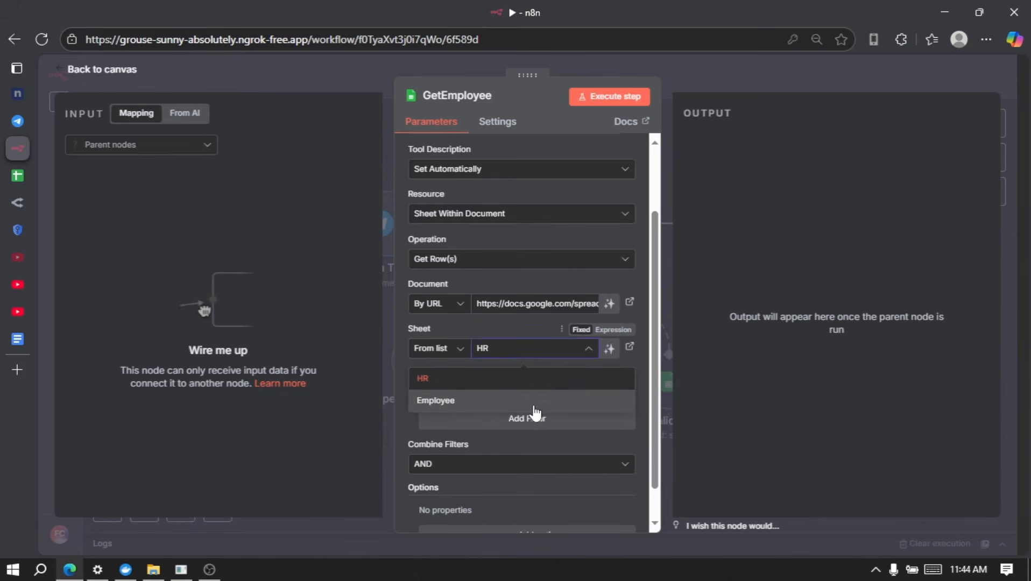
click(529, 410)
scroll(527, 409, down, 1)
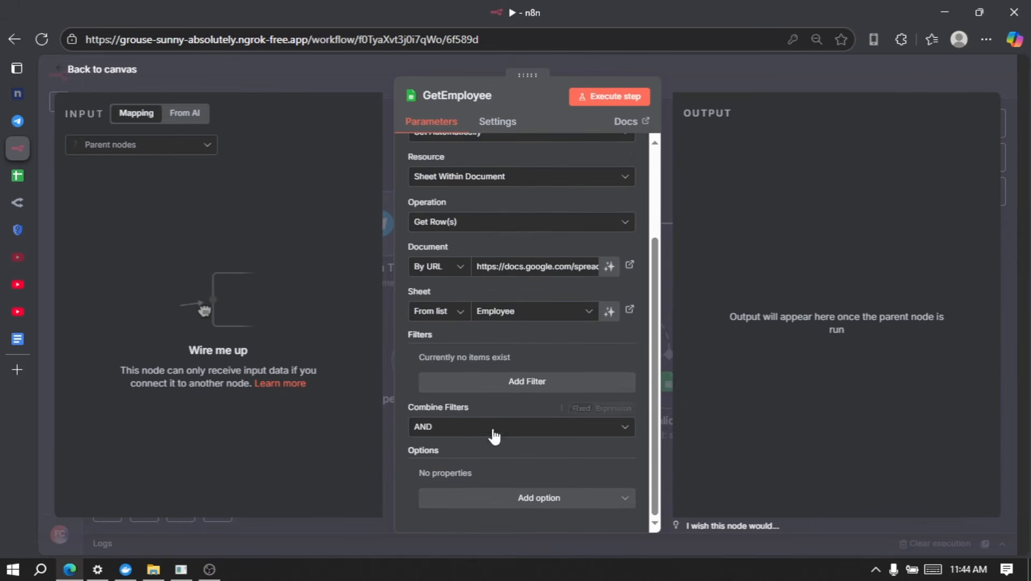
scroll(489, 403, up, 3)
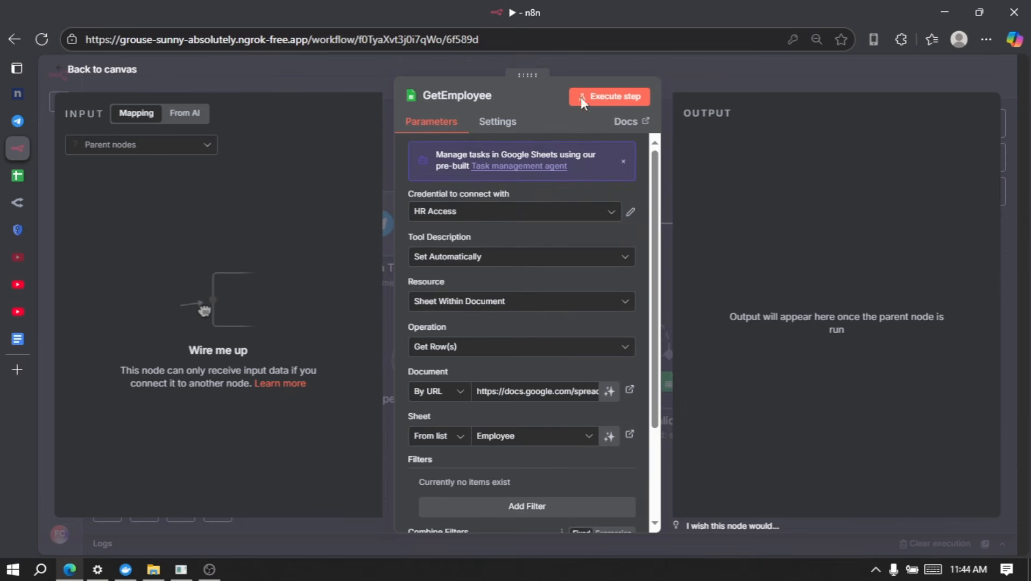
click(718, 75)
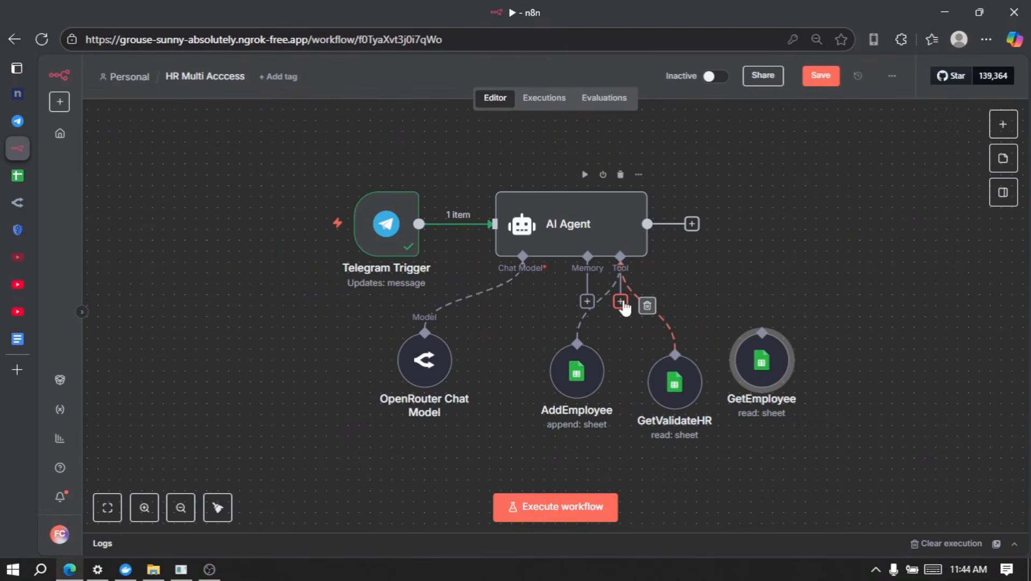
drag(622, 302, 760, 334)
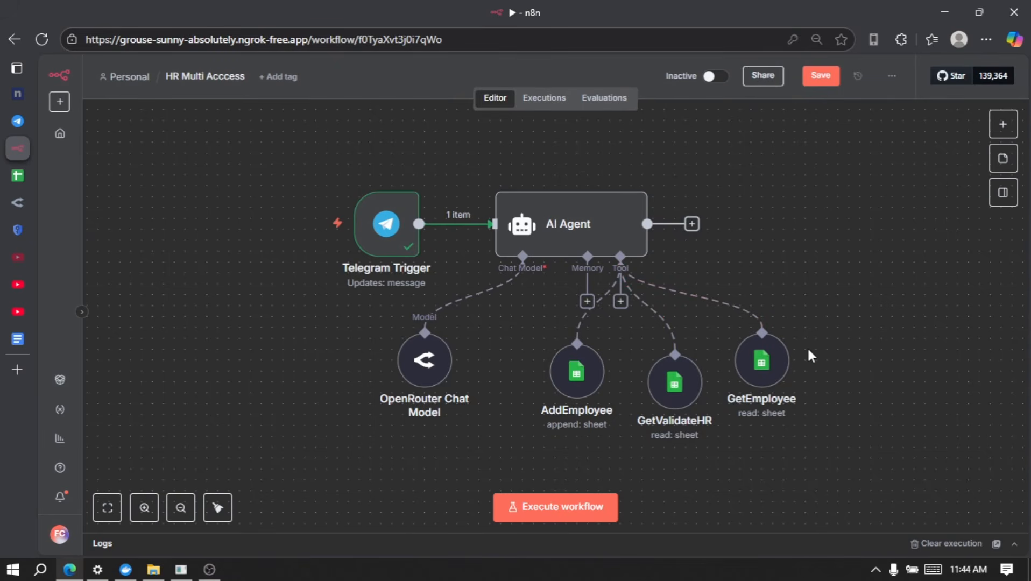
click(769, 368)
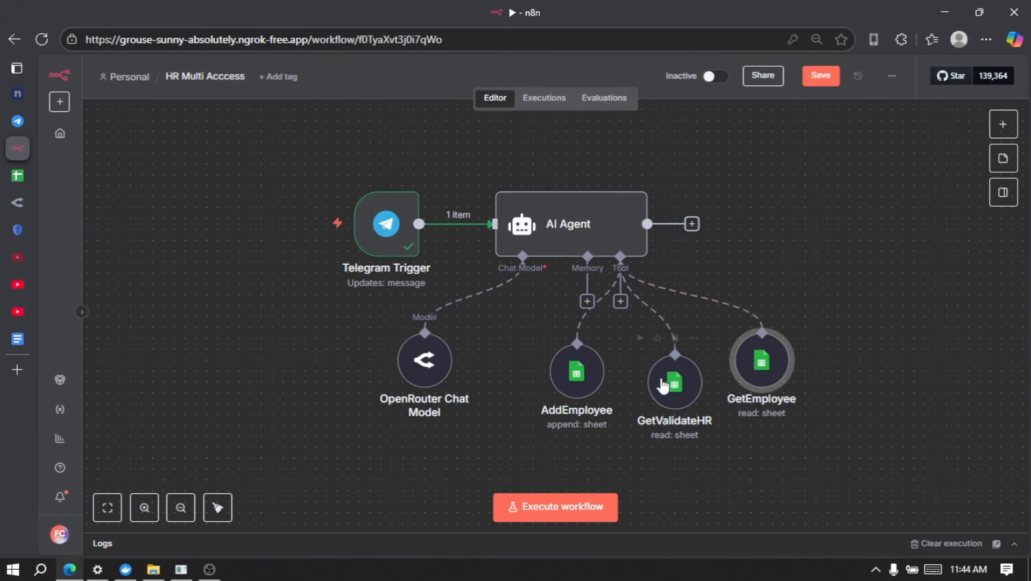
Duplicate AddEmployee below the OpenRouter Chat Model and rename the copy UpdateEmployee.
click(575, 375)
key(ctrl+c)
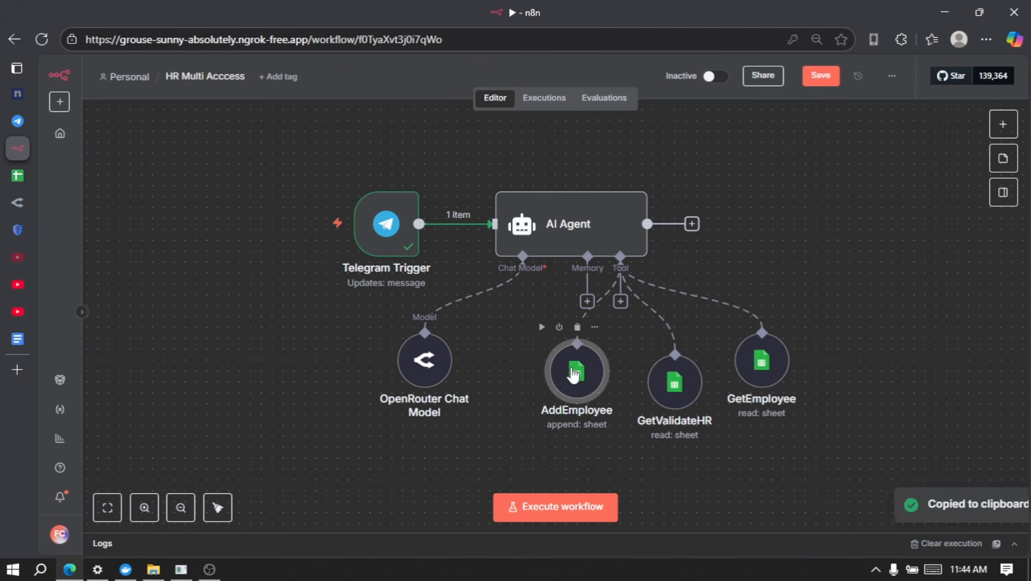
key(ctrl+v)
drag(679, 474, 381, 454)
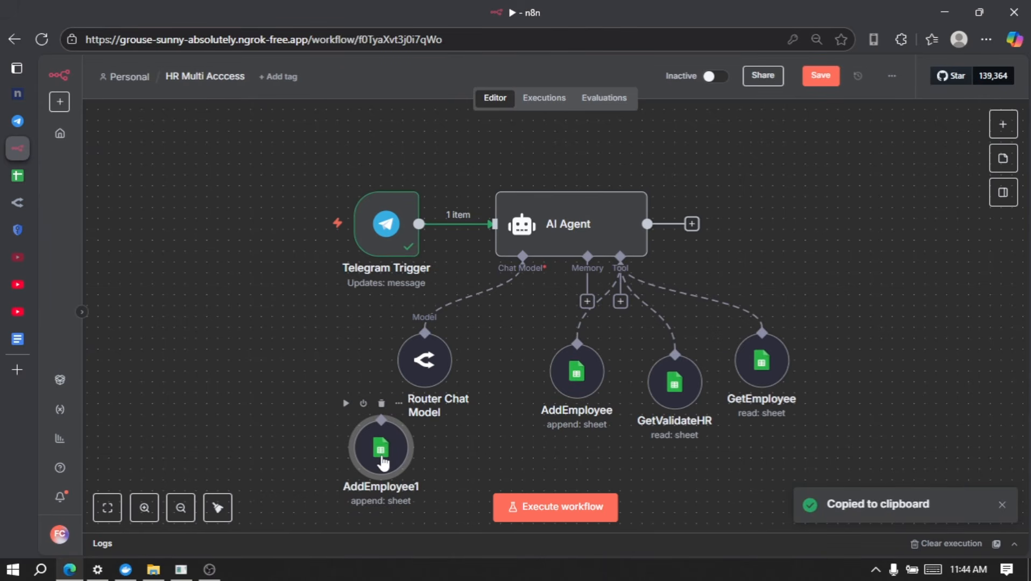
double_click(383, 462)
click(468, 93)
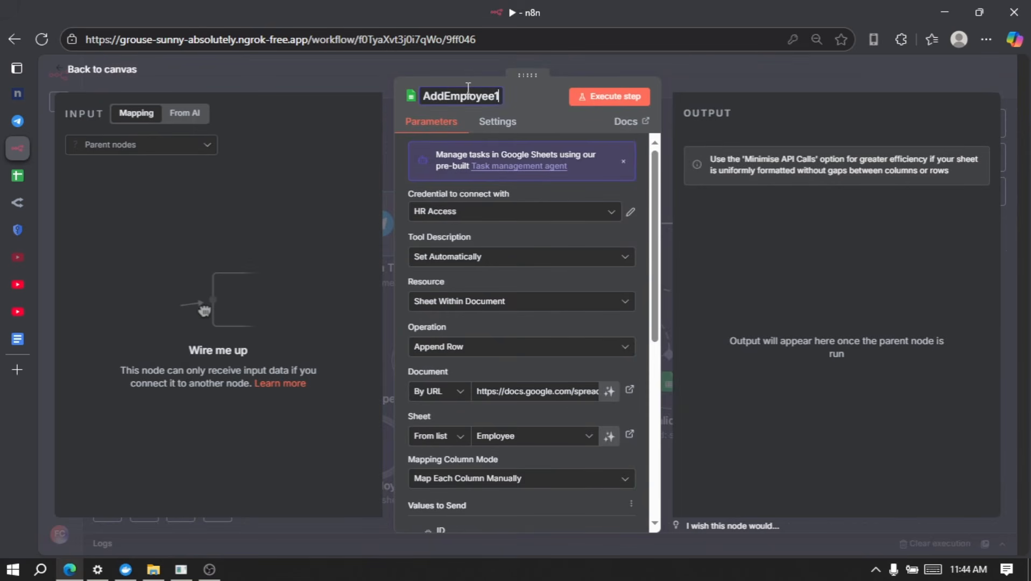
key(BackSpace)
key(BackSpace)
key(BackSpace)
text(Update)
key(Return)
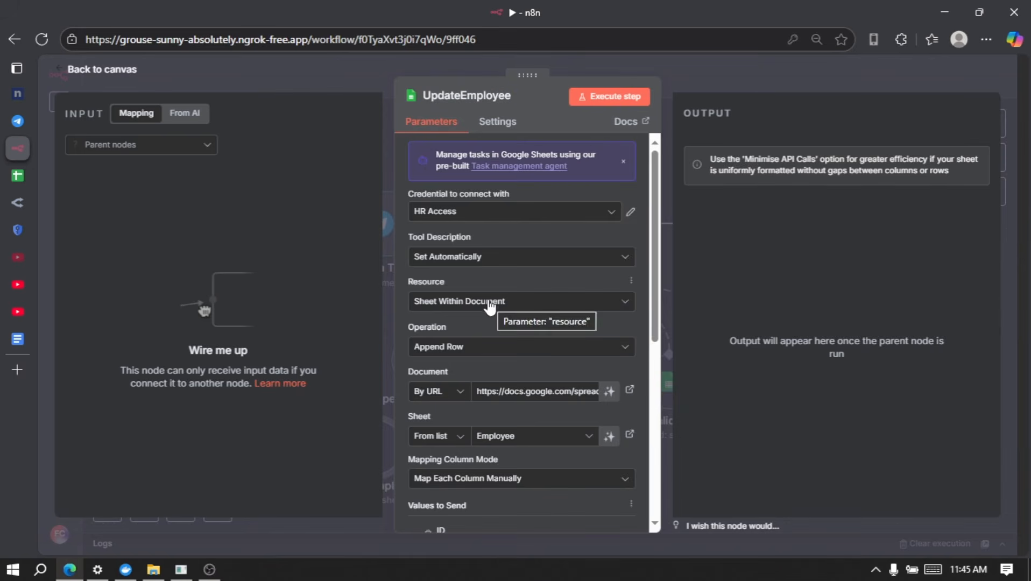
Set UpdateEmployee's operation to Update Row, matching rows on the ID column.
scroll(517, 326, down, 2)
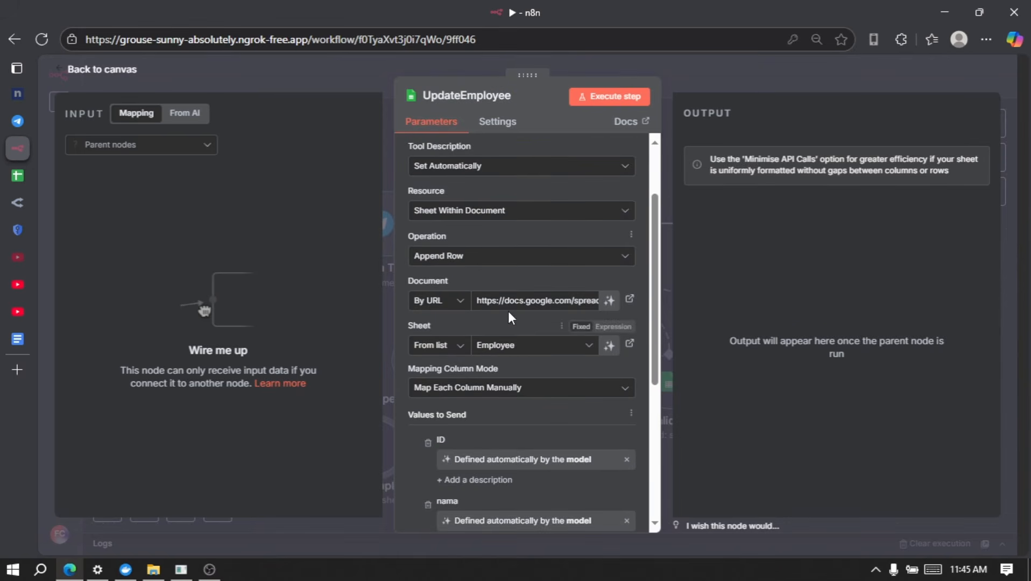
click(482, 262)
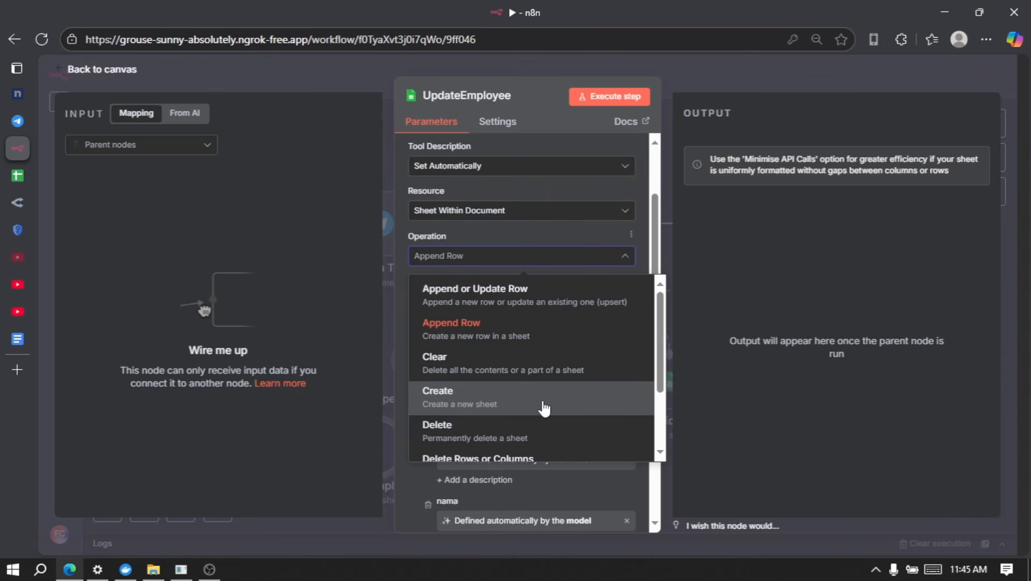
scroll(557, 336, down, 2)
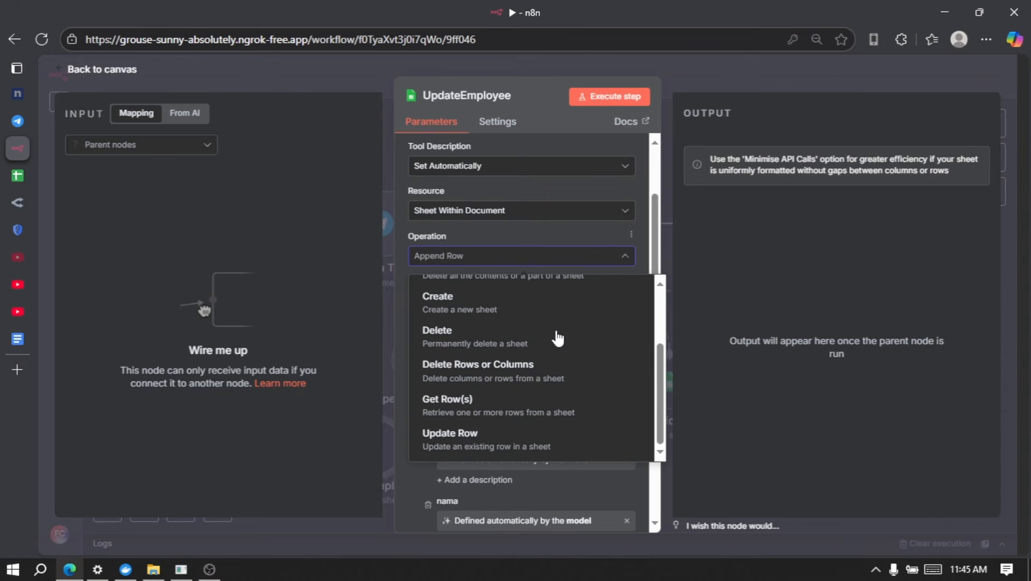
click(559, 453)
scroll(546, 351, down, 2)
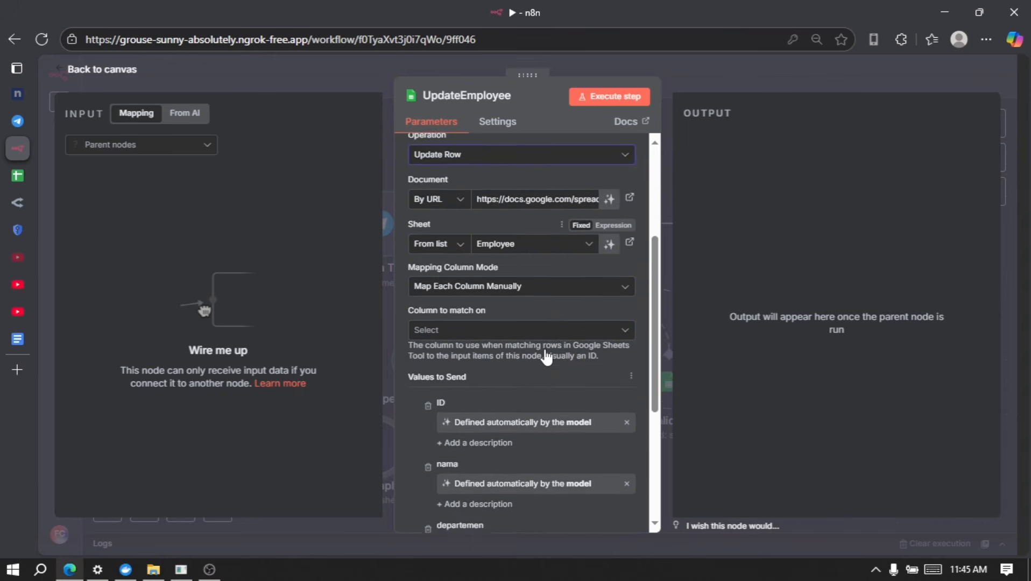
click(508, 320)
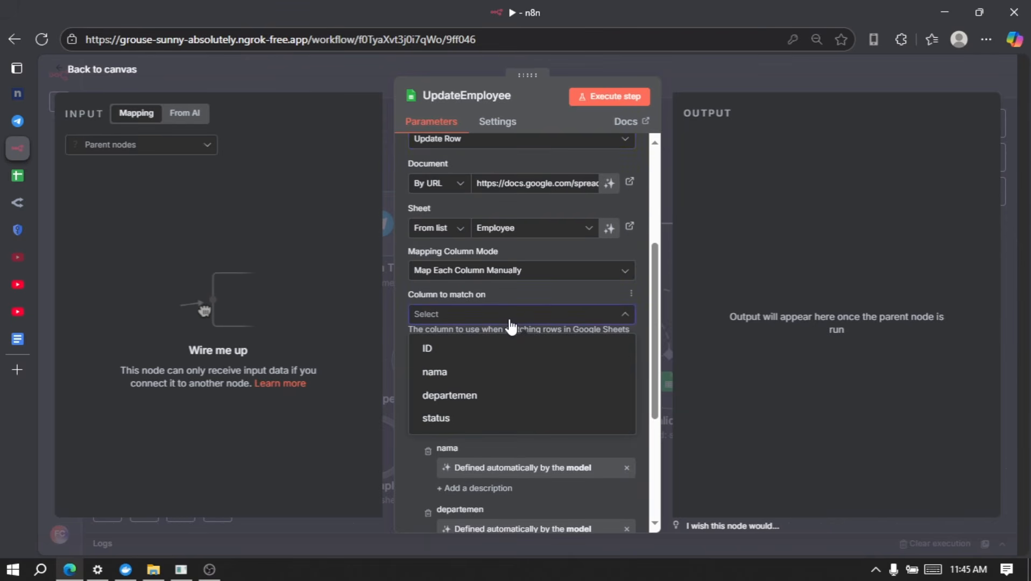
click(521, 350)
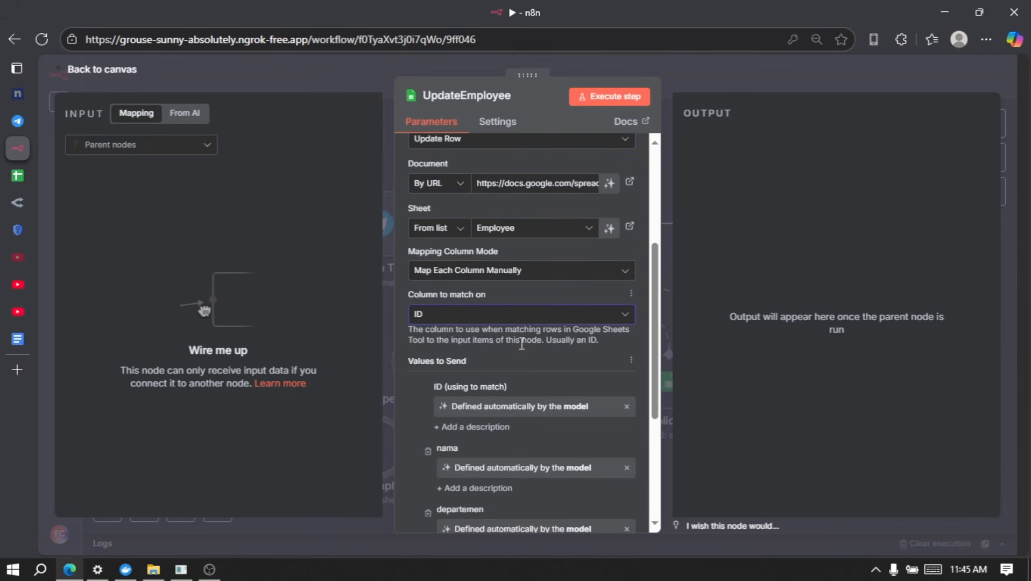
scroll(542, 380, down, 3)
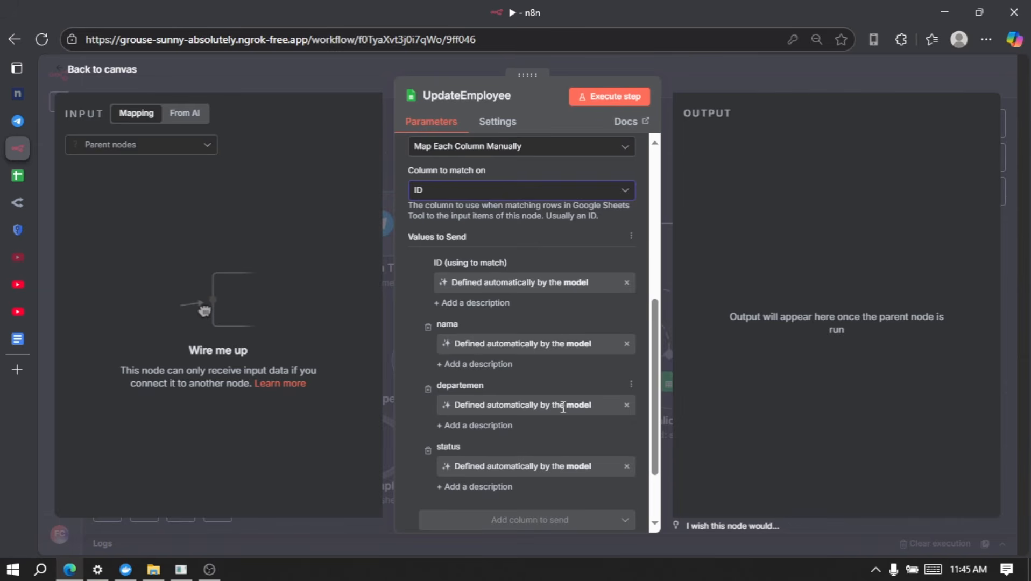
scroll(563, 412, up, 4)
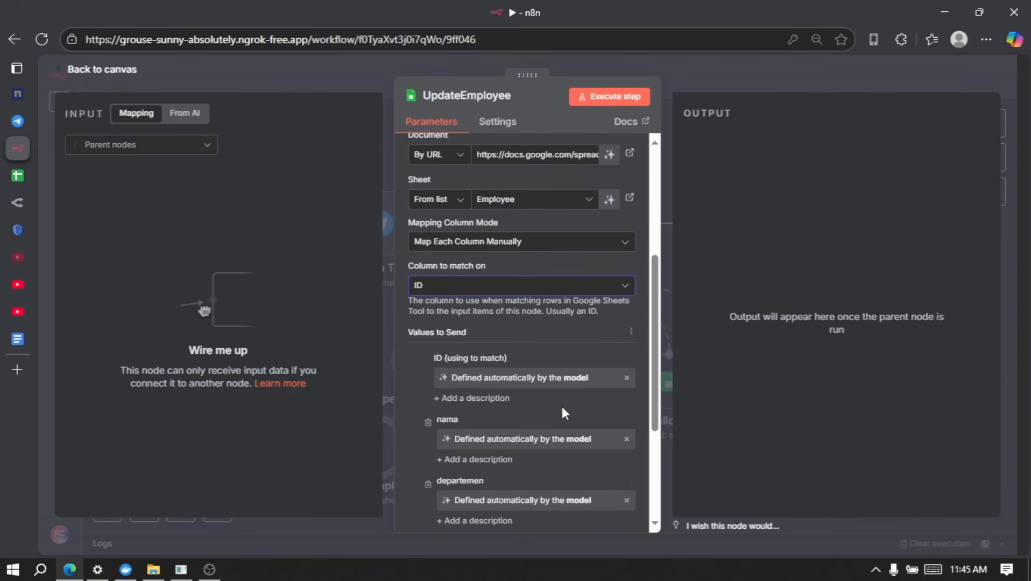
scroll(562, 413, up, 3)
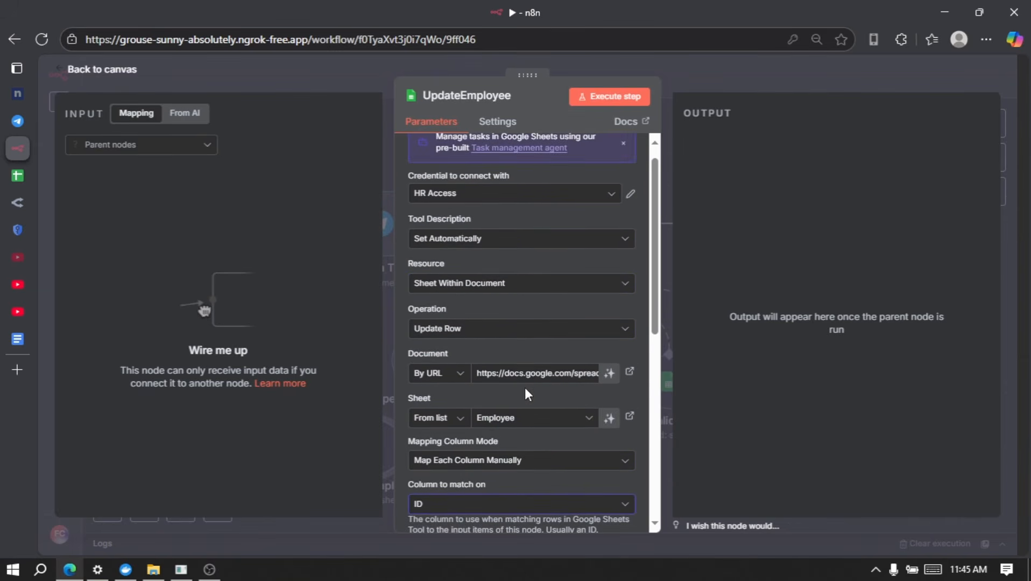
scroll(562, 476, down, 1)
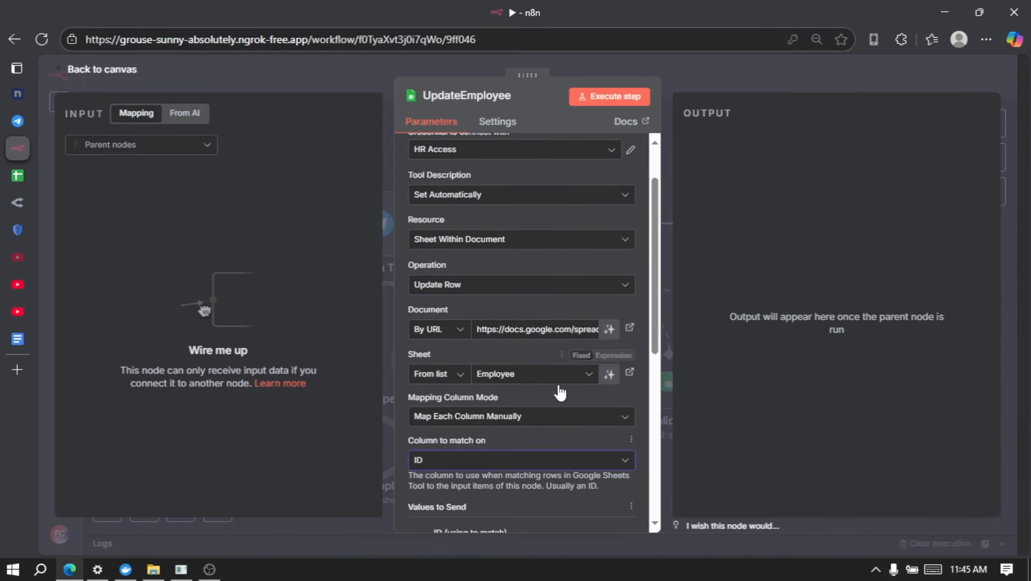
scroll(559, 371, up, 1)
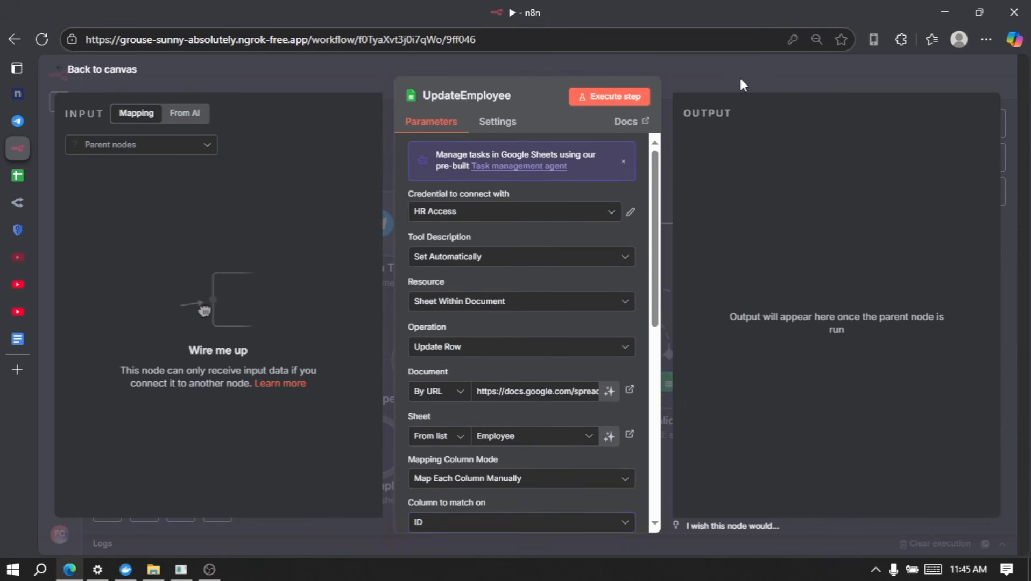
click(739, 82)
Connect UpdateEmployee to the AI Agent, then duplicate GetEmployee and start renaming the copy.
drag(625, 305, 387, 418)
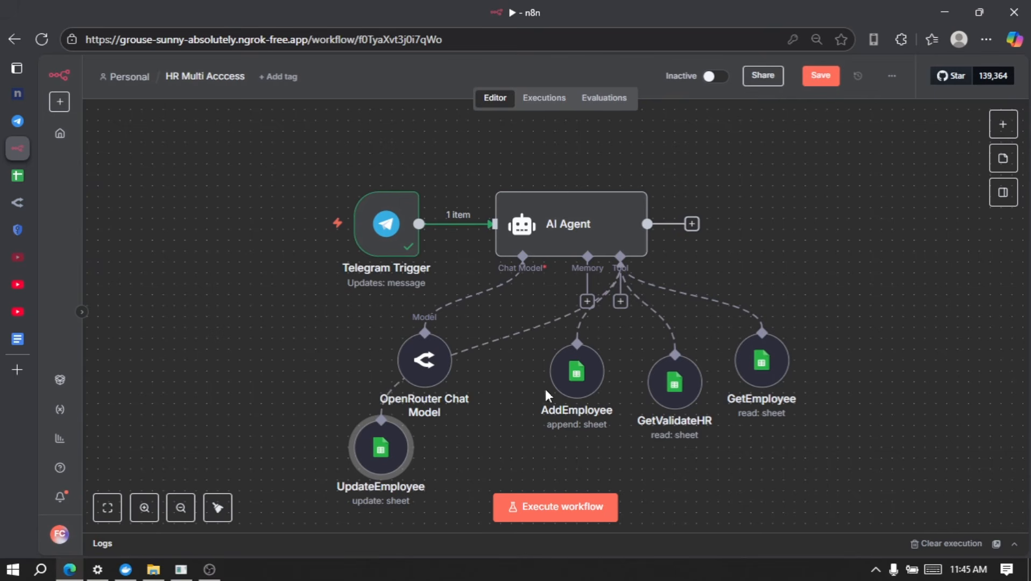
click(579, 386)
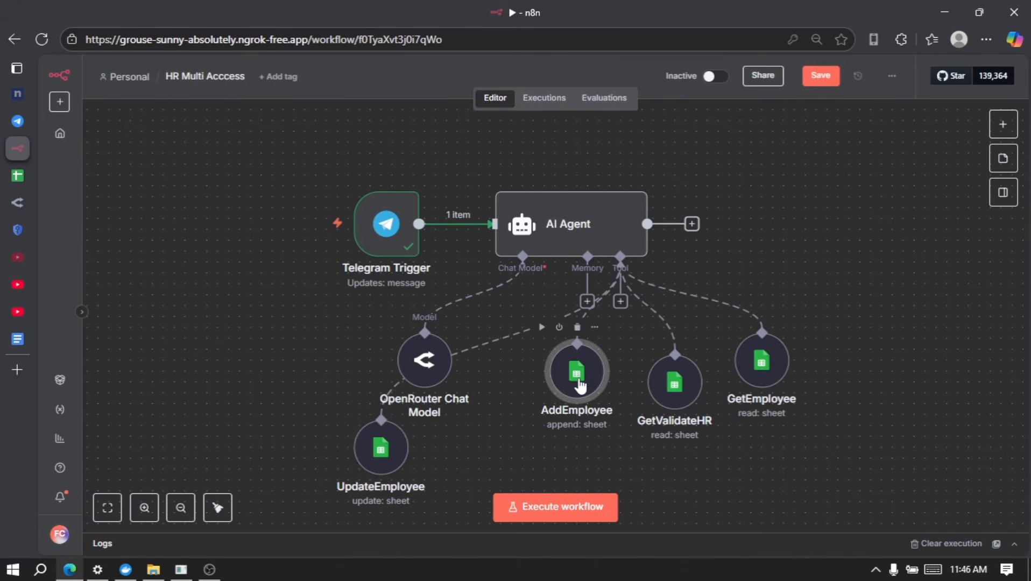
click(757, 384)
key(ctrl+c)
key(ctrl+v)
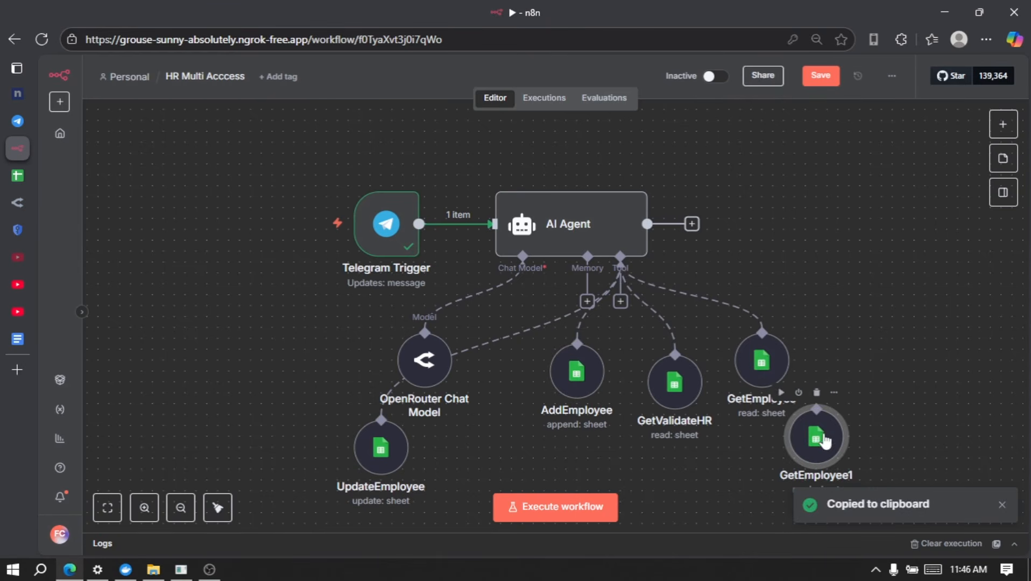
drag(820, 425, 852, 338)
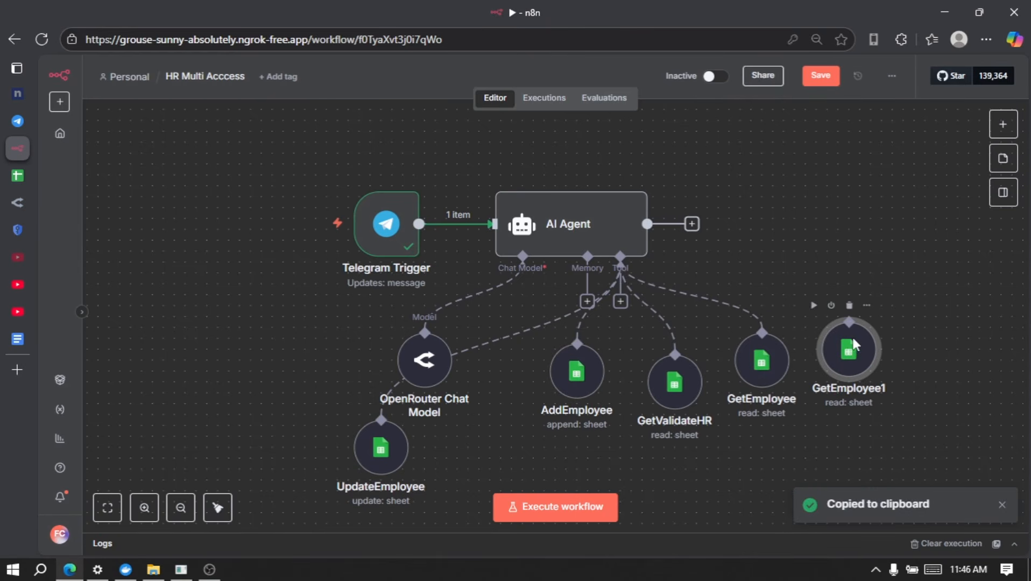
double_click(854, 344)
click(494, 96)
key(BackSpace)
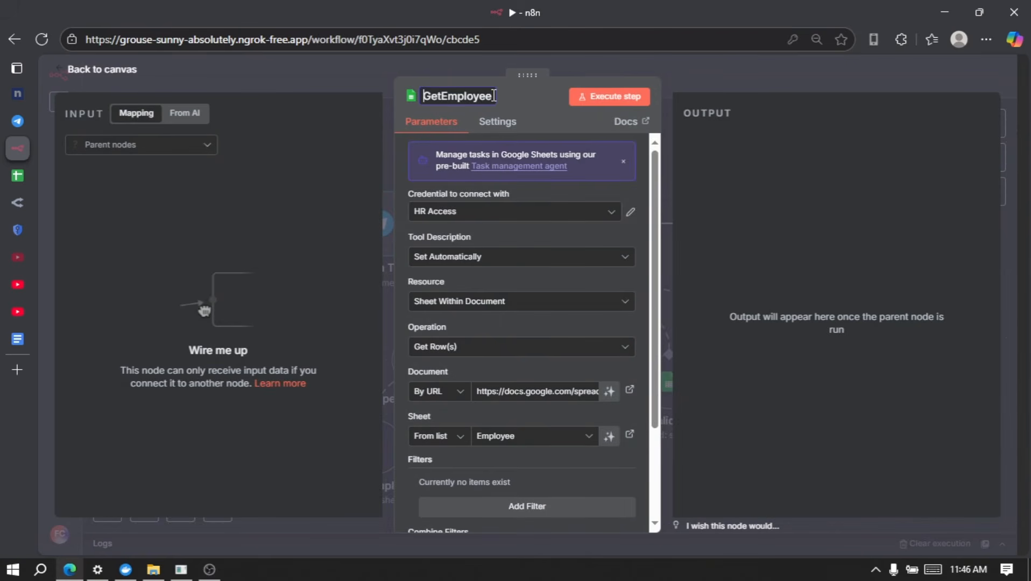
Rename the copy DeleteEmployee and set its operation to Delete Rows or Columns.
key(BackSpace)
key(BackSpace)
key(BackSpace)
text(Delete)
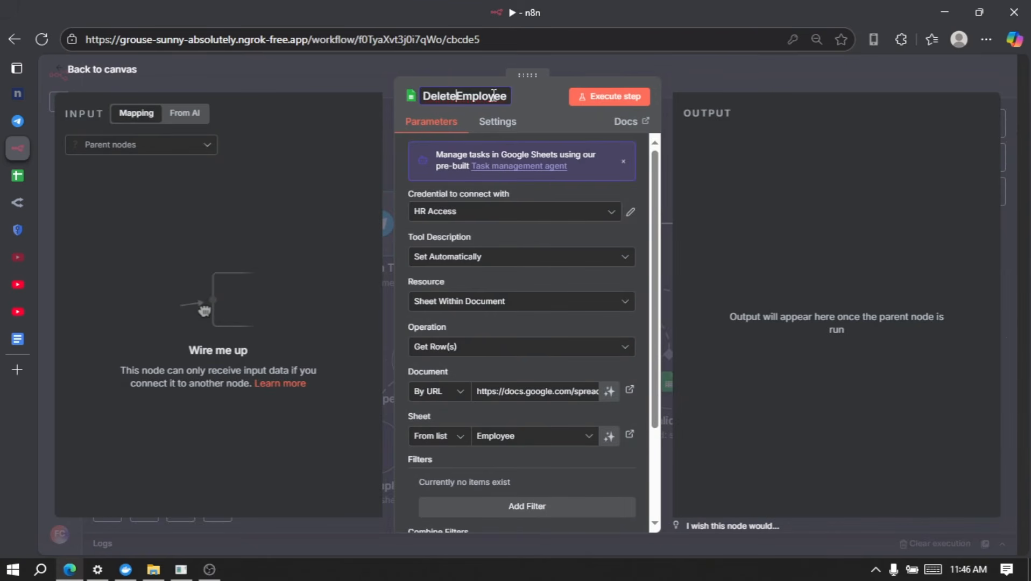
click(493, 143)
scroll(516, 264, down, 1)
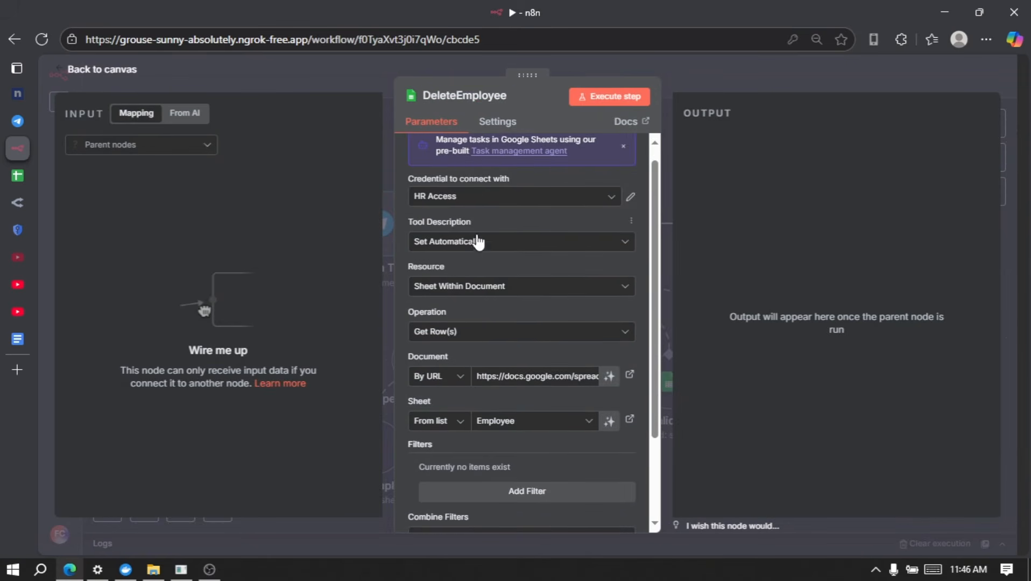
click(482, 331)
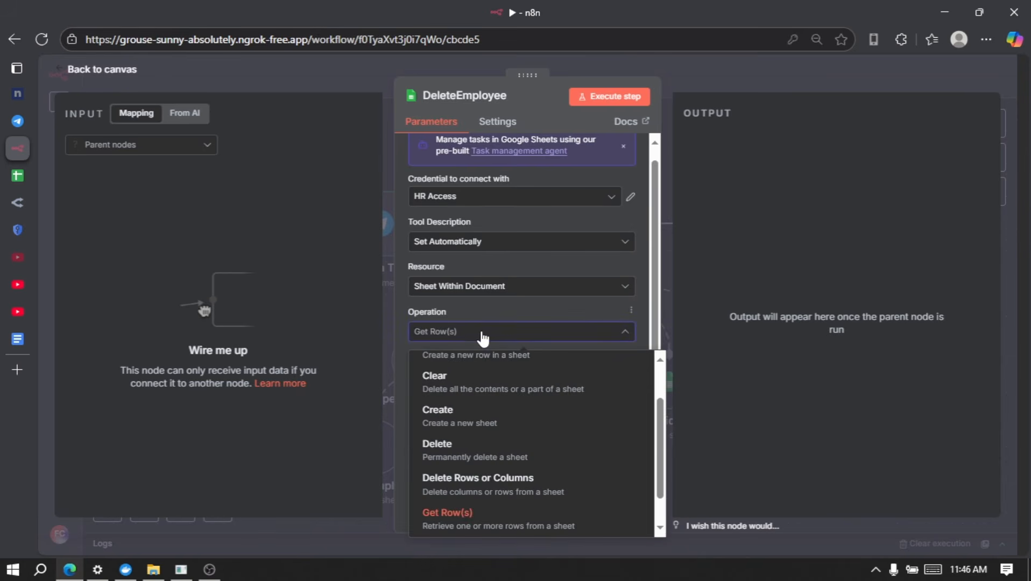
scroll(546, 488, down, 1)
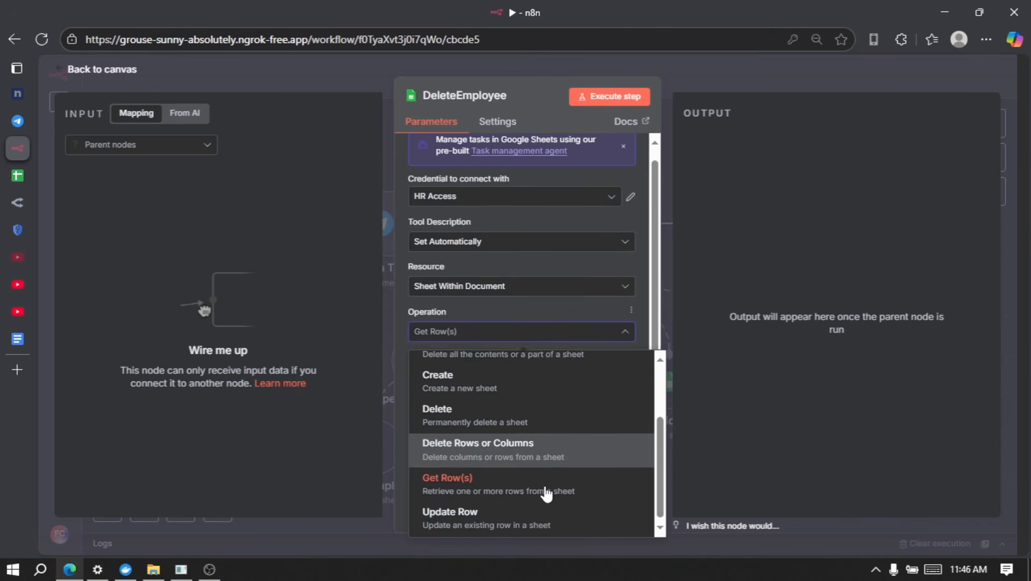
click(536, 455)
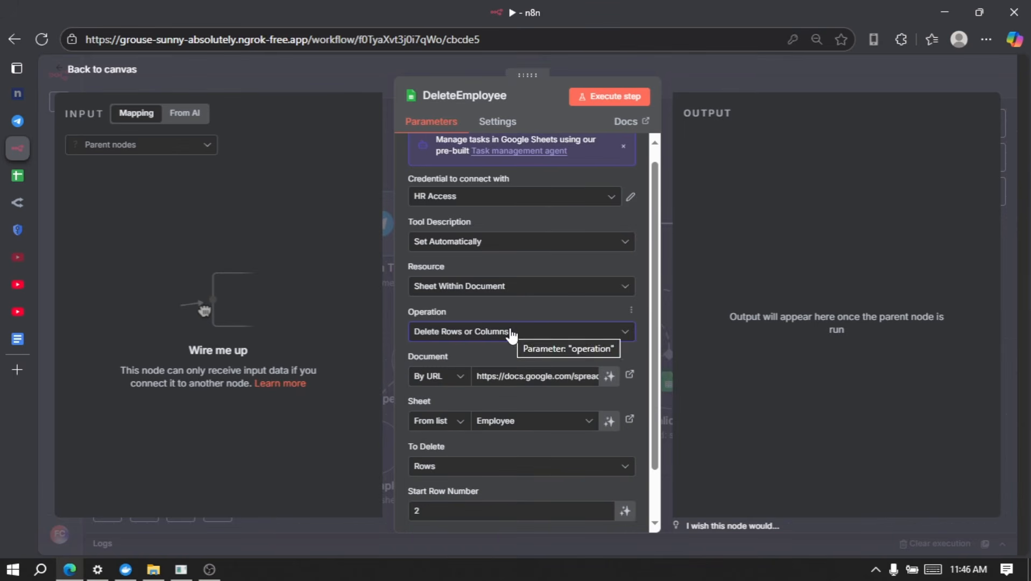
Let the model define the Start Row Number and Number of Rows to delete.
scroll(511, 329, down, 1)
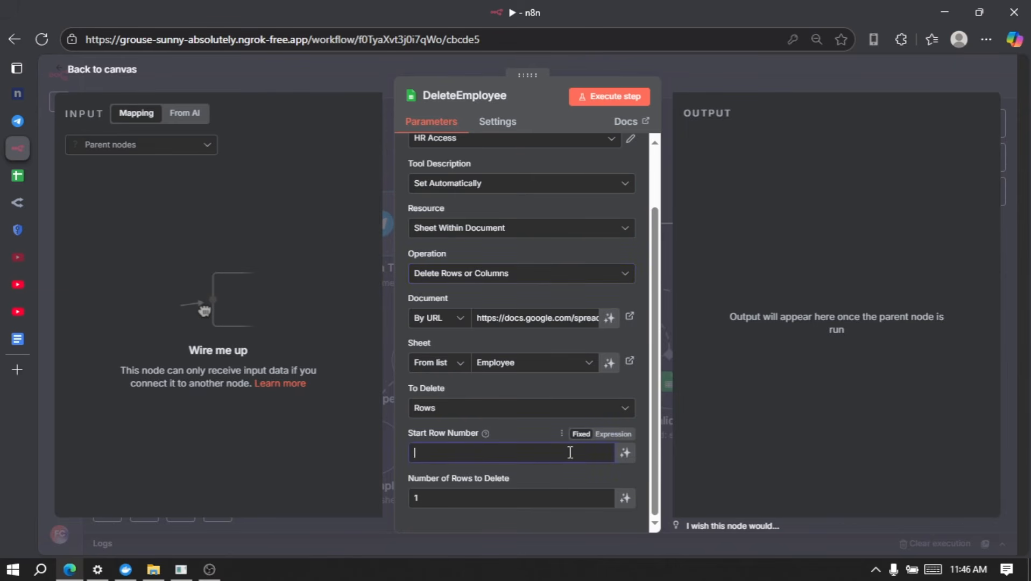
click(625, 454)
scroll(569, 436, down, 1)
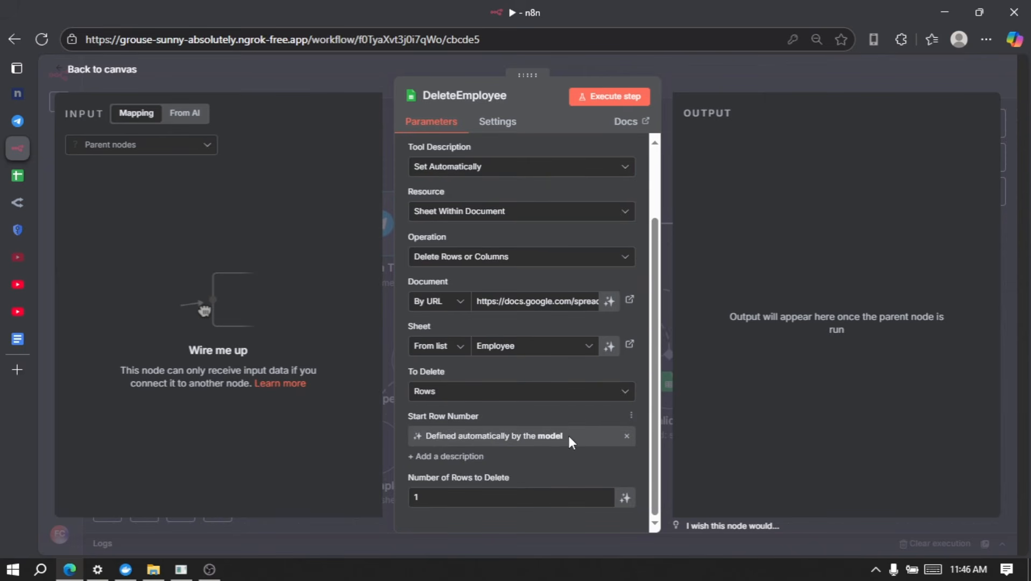
click(478, 502)
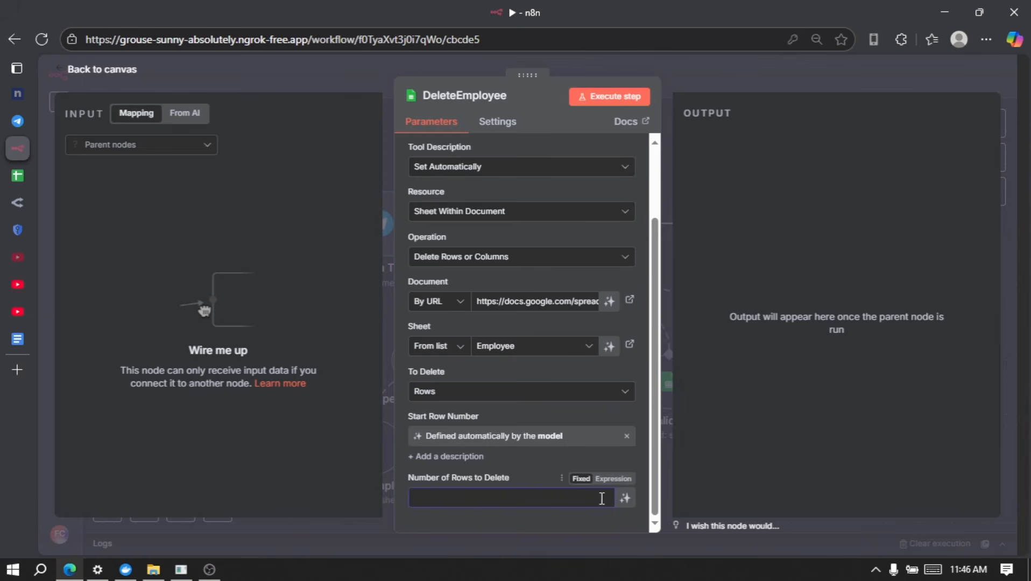
click(625, 500)
scroll(581, 469, down, 1)
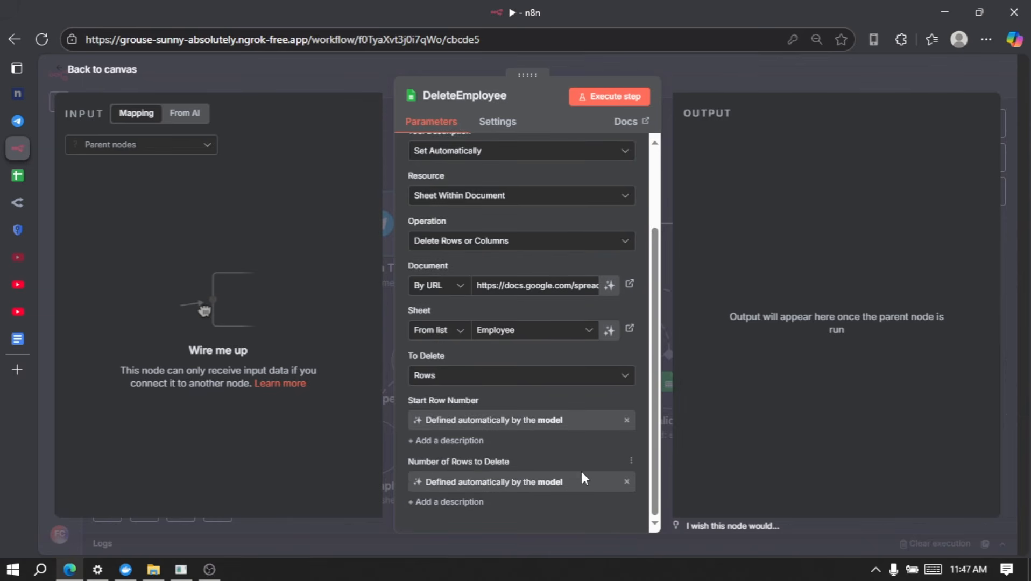
scroll(581, 469, up, 5)
click(775, 83)
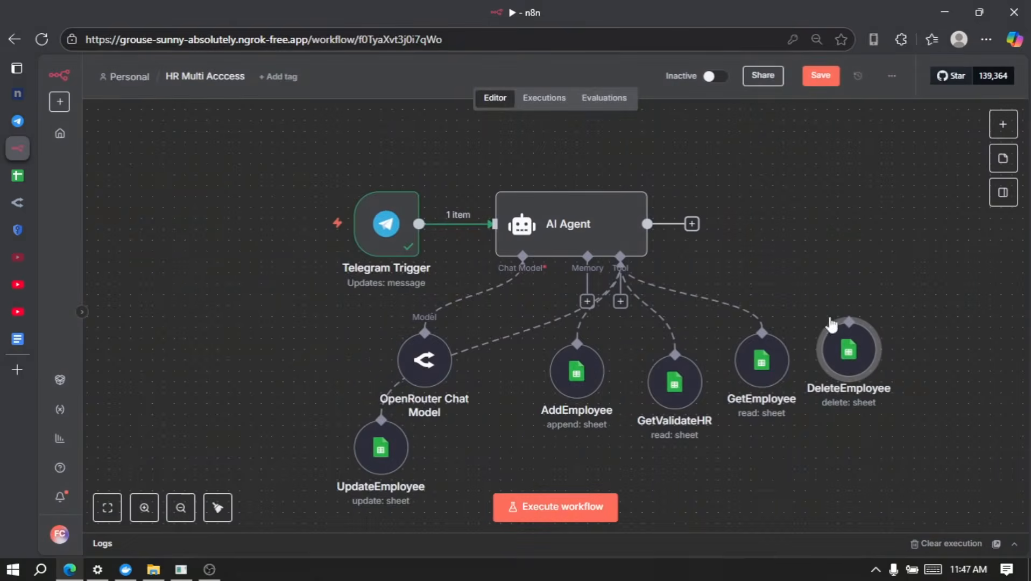
Connect DeleteEmployee to the AI Agent, tidy the layout, and execute the workflow to await Telegram.
drag(620, 301, 850, 349)
click(217, 507)
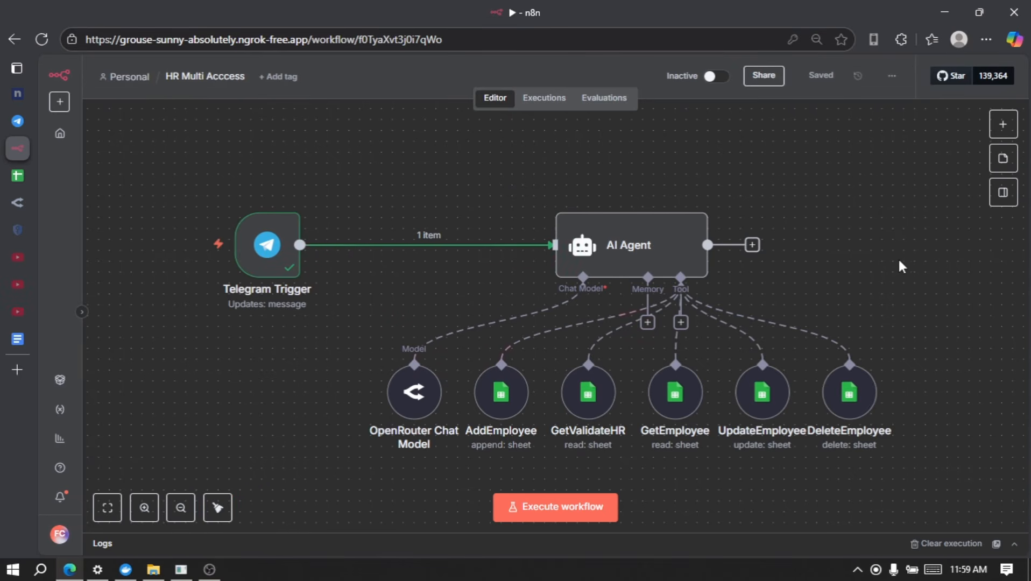
scroll(899, 262, right, 3)
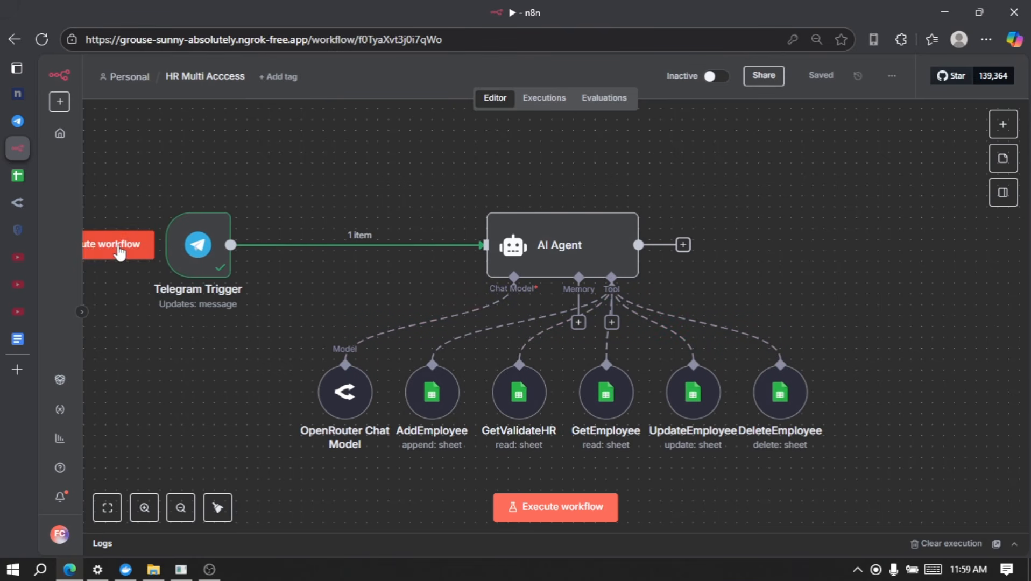
click(119, 250)
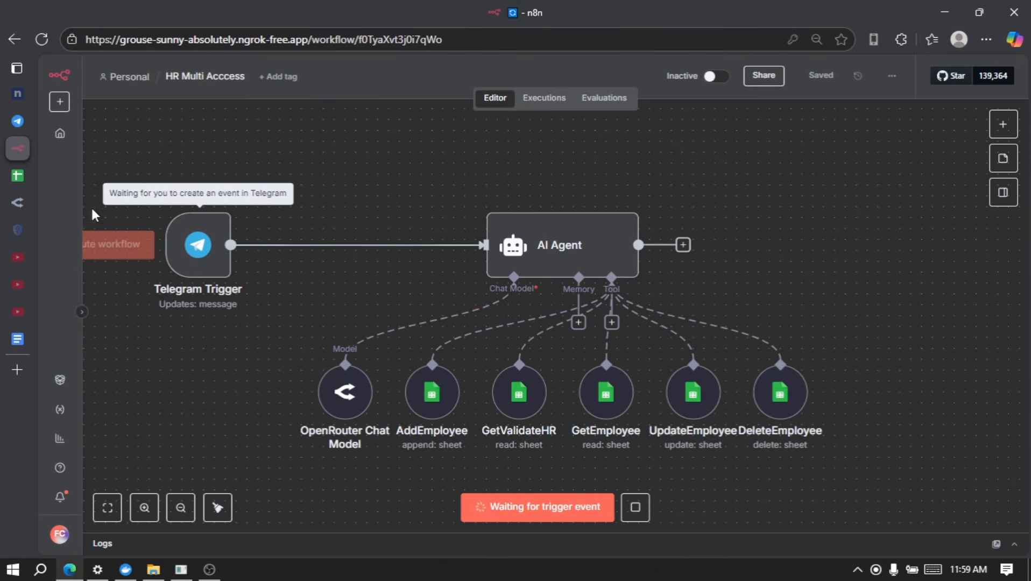
click(23, 123)
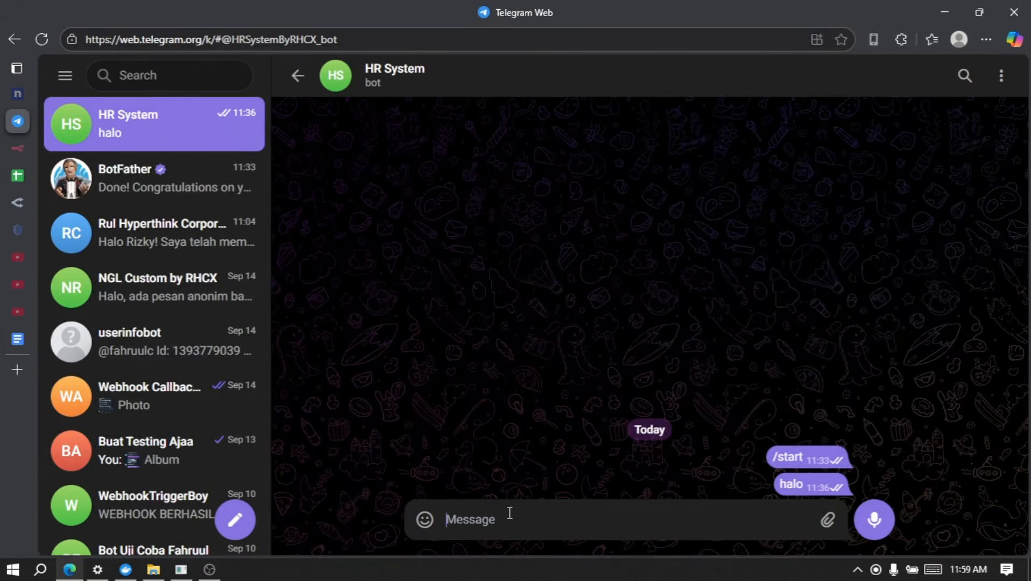
Send 'haaloo' to the HR System bot in Telegram, then return to the n8n workflow.
text(haaloo)
key(Return)
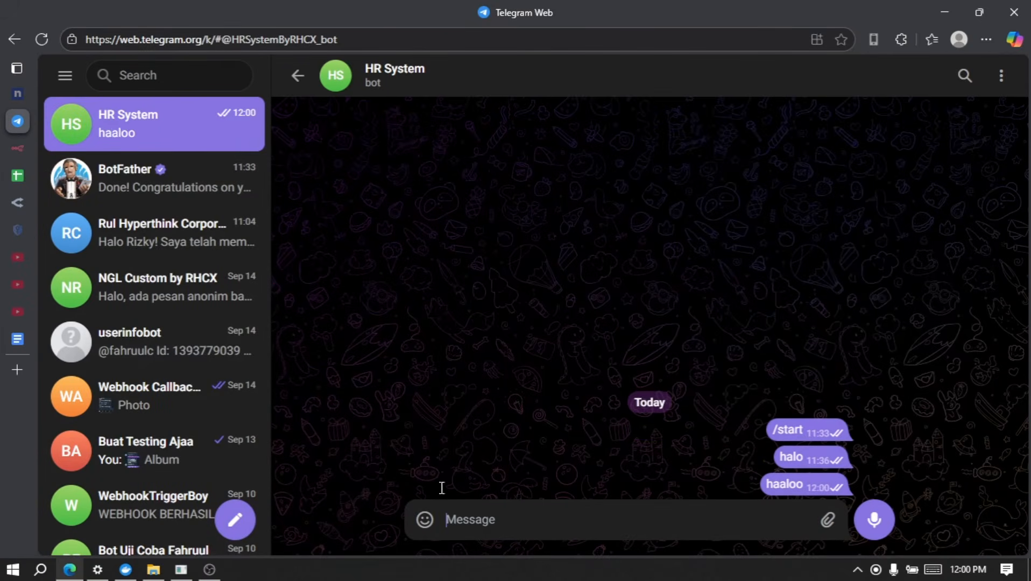
click(21, 150)
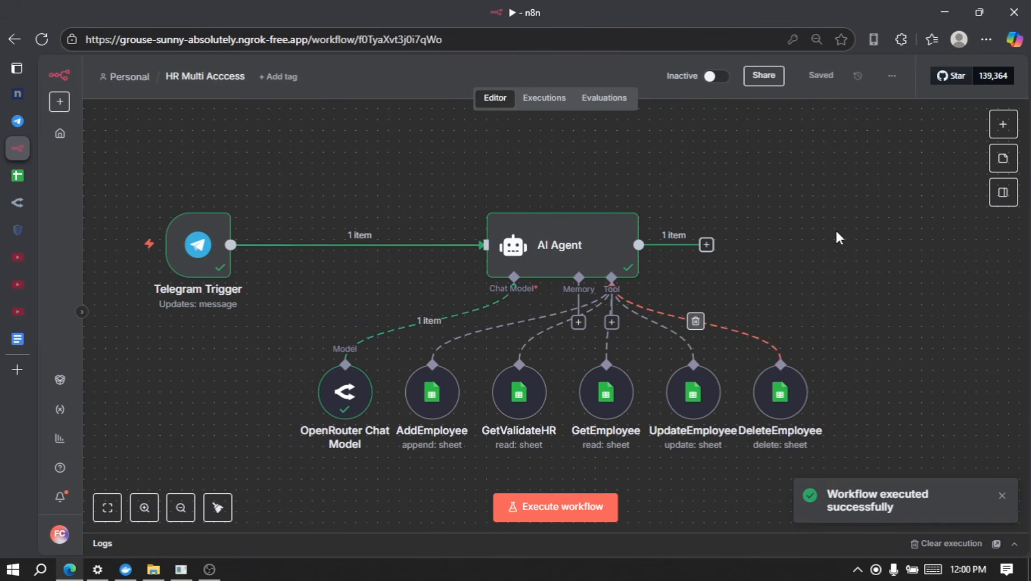
Add a Telegram 'Send a text message' node after the AI Agent and open its credential list.
click(706, 246)
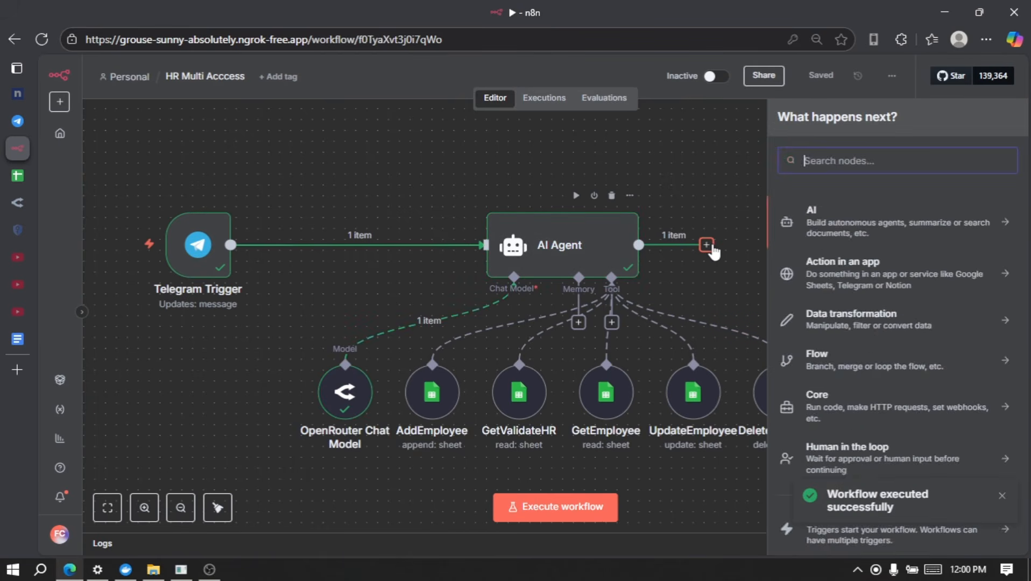
text(tele)
click(870, 210)
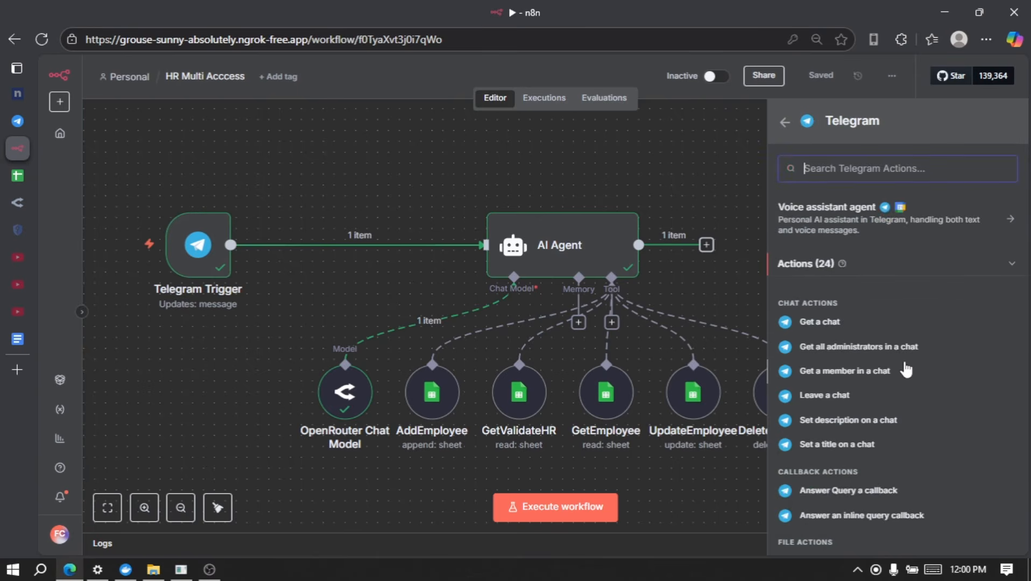
scroll(906, 371, down, 10)
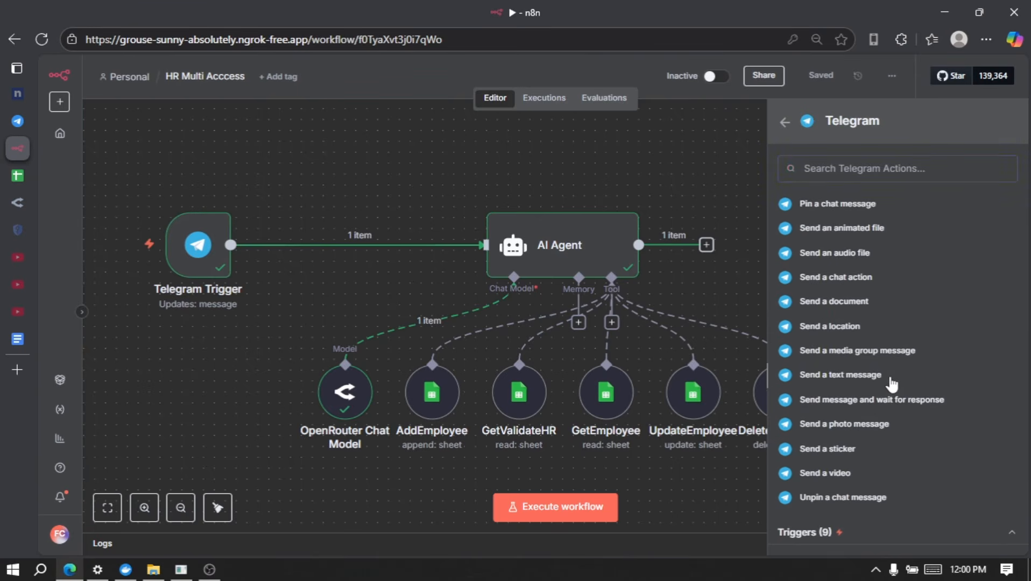
click(850, 375)
click(504, 216)
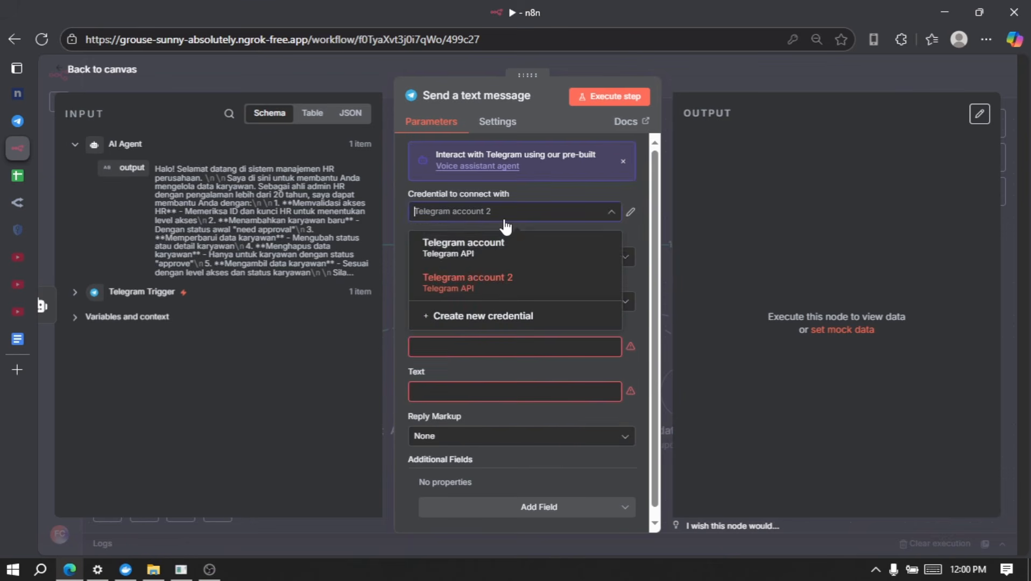
Set the node's credential to Telegram account 2 and map the trigger's chat.id into Chat ID.
click(537, 284)
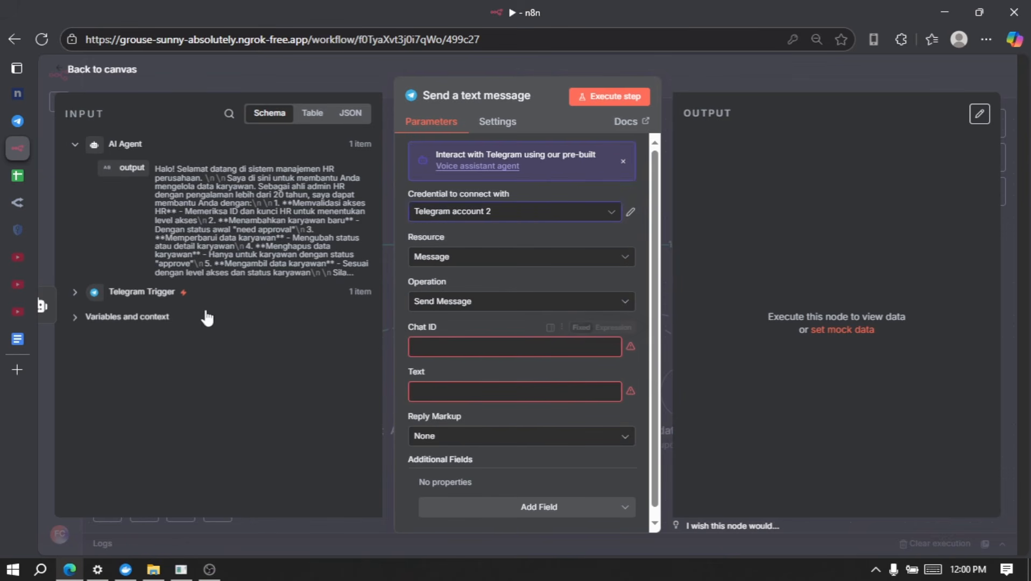
click(75, 292)
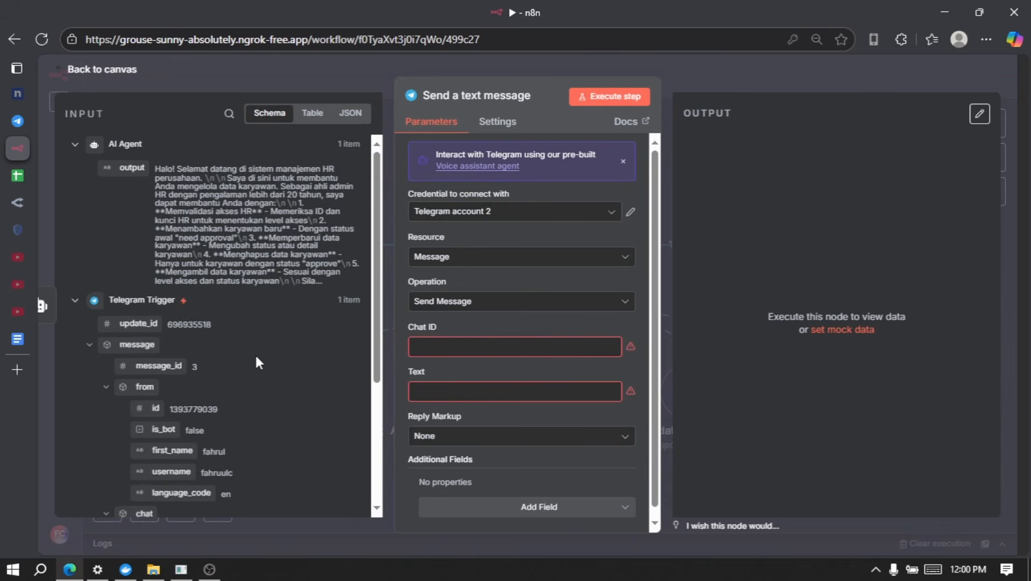
scroll(257, 361, down, 3)
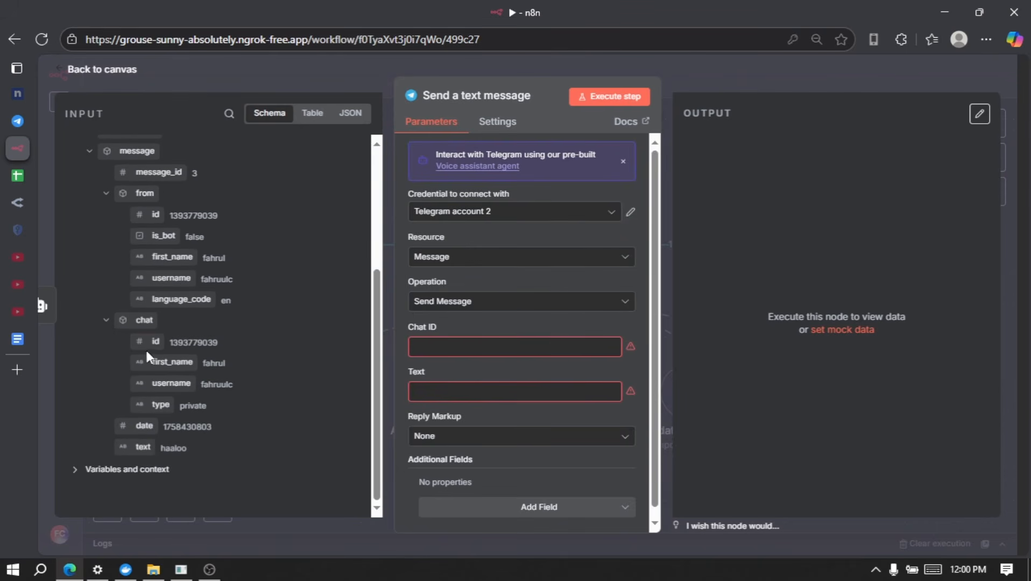
drag(146, 343, 423, 348)
click(404, 315)
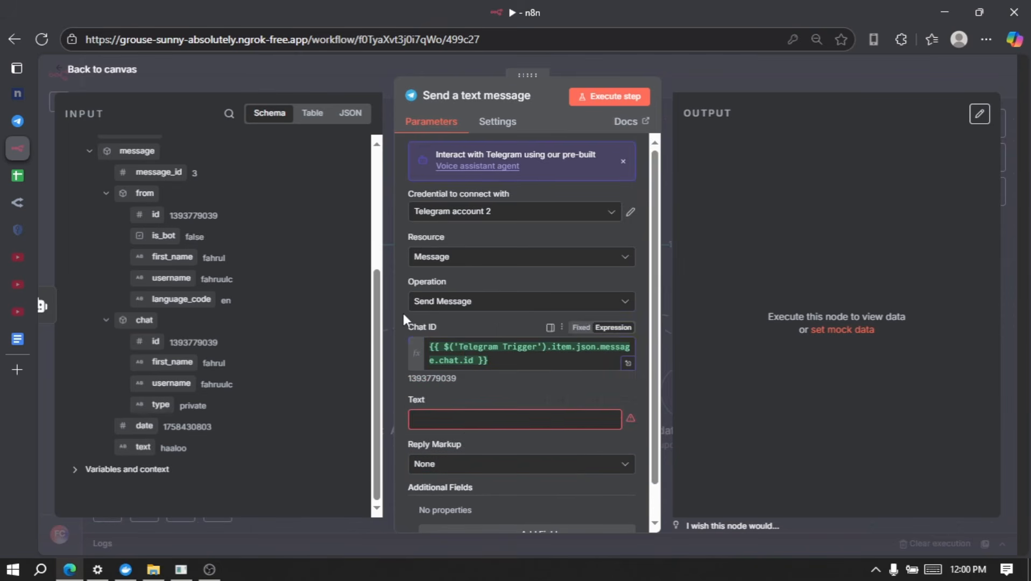
Fill Text with the AI Agent output and run the node to send the reply.
click(468, 423)
scroll(205, 331, up, 4)
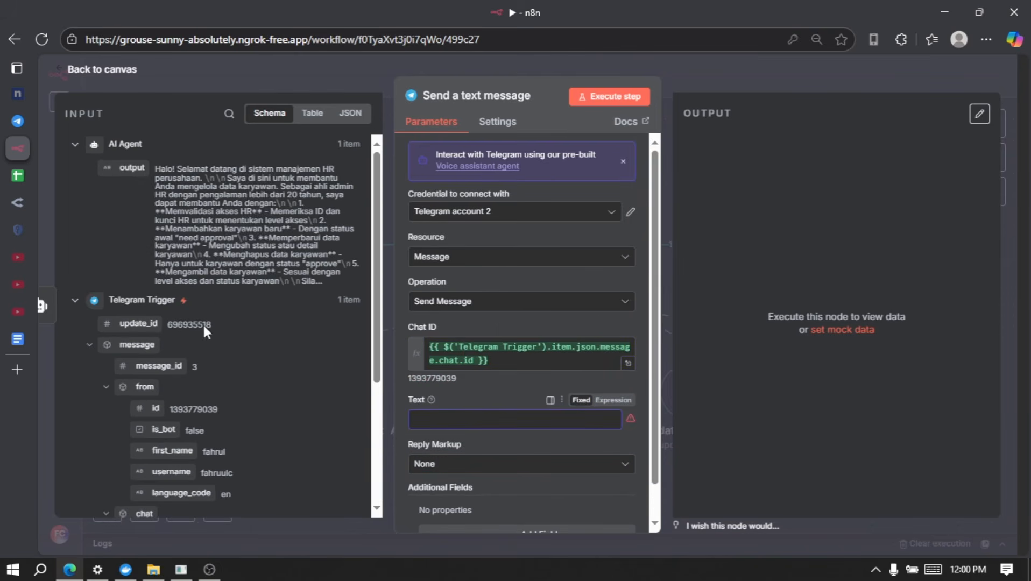
drag(127, 168, 454, 419)
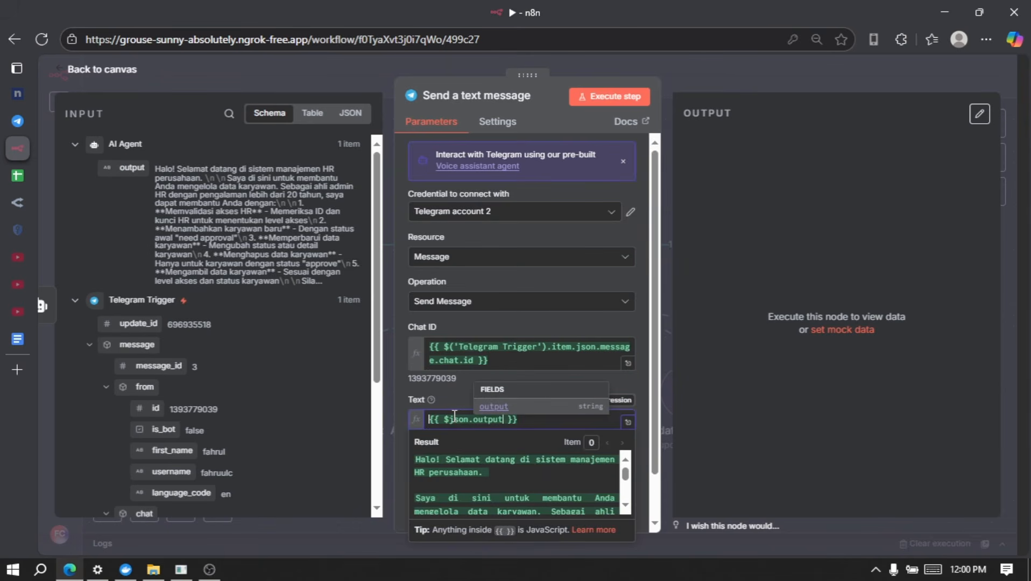
click(544, 236)
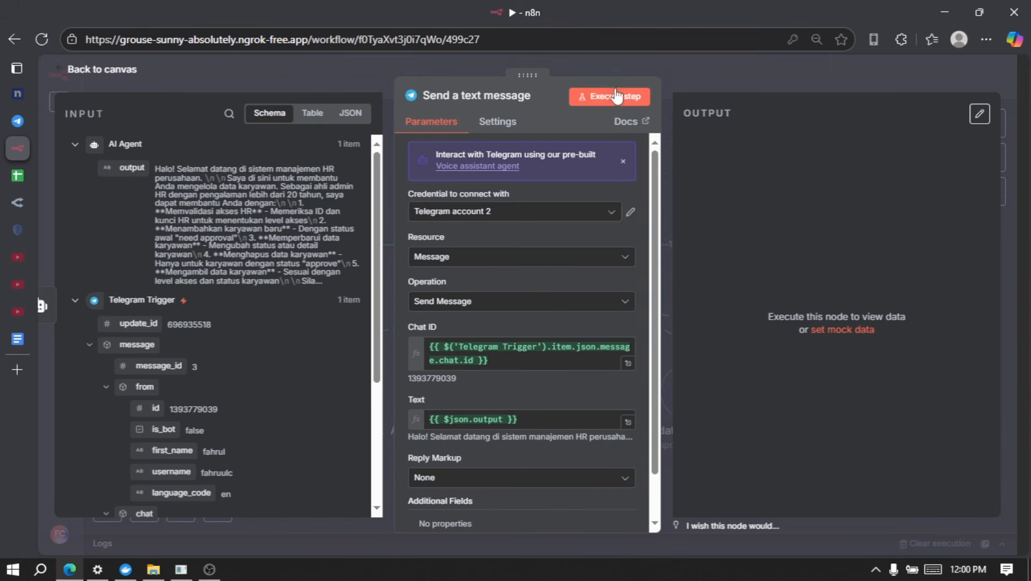
click(615, 96)
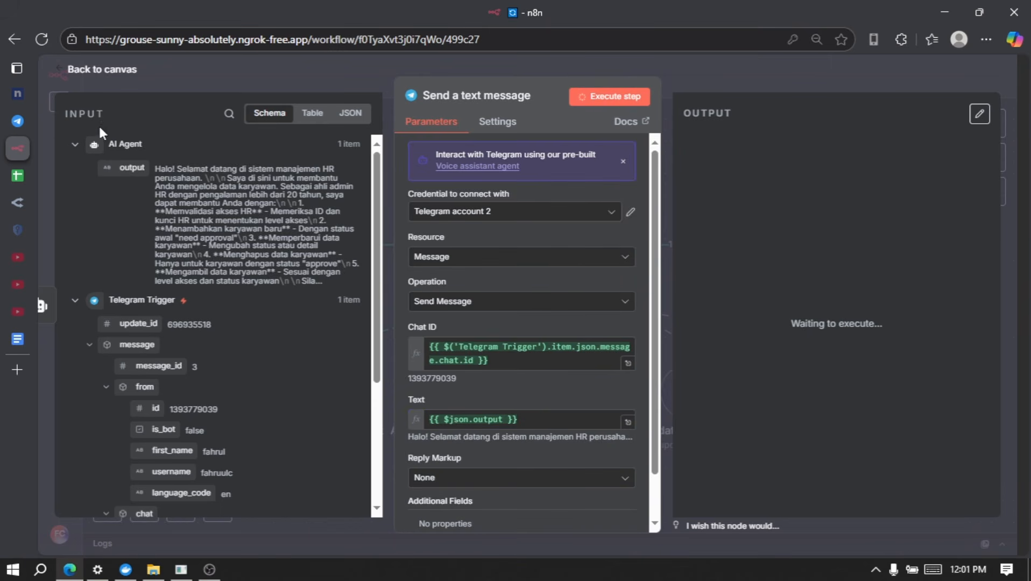
click(16, 122)
Add a heart reaction to the bot's HR greeting in Telegram, then go back to the n8n node.
double_click(623, 377)
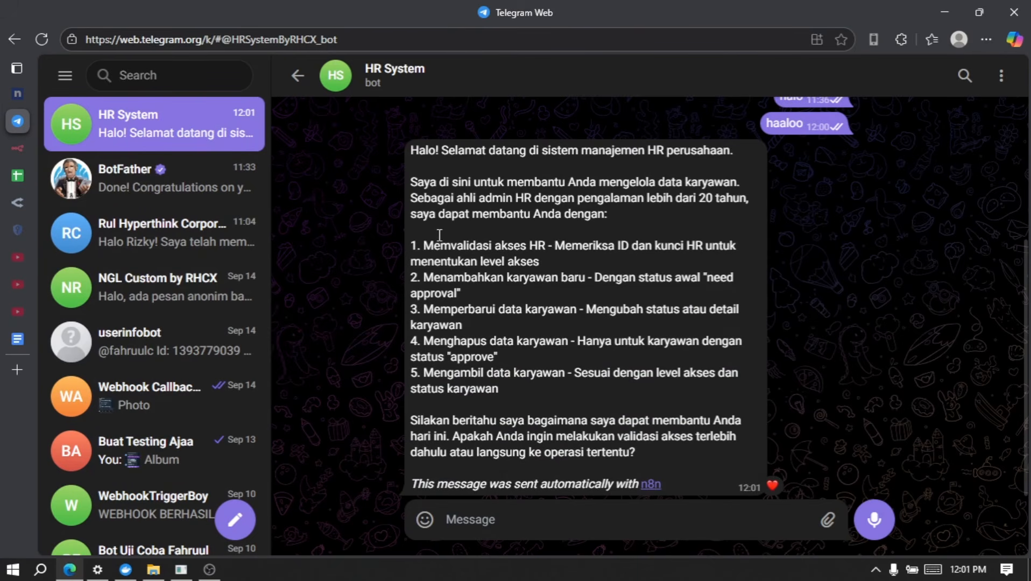
scroll(645, 378, up, 1)
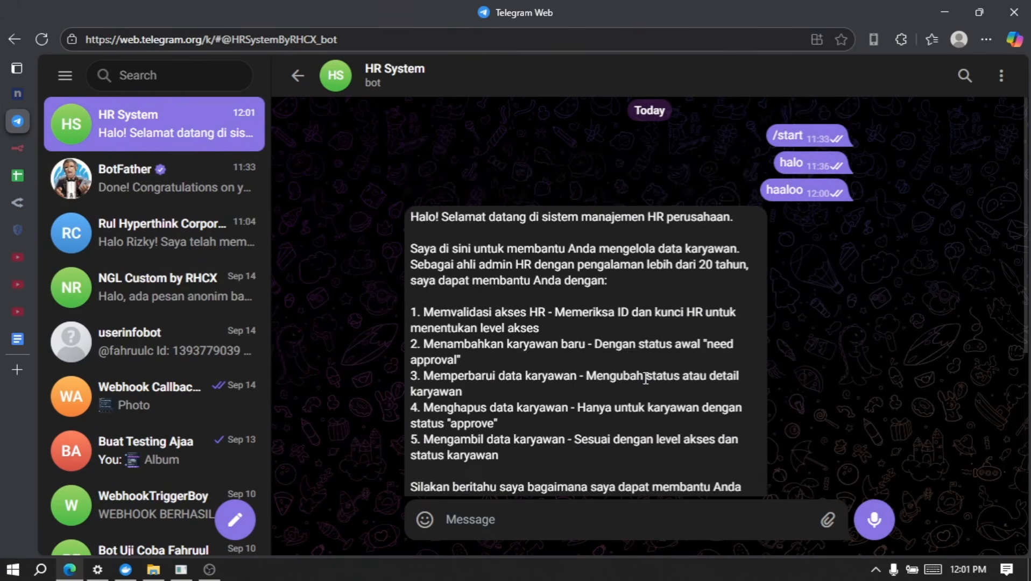
scroll(570, 214, down, 1)
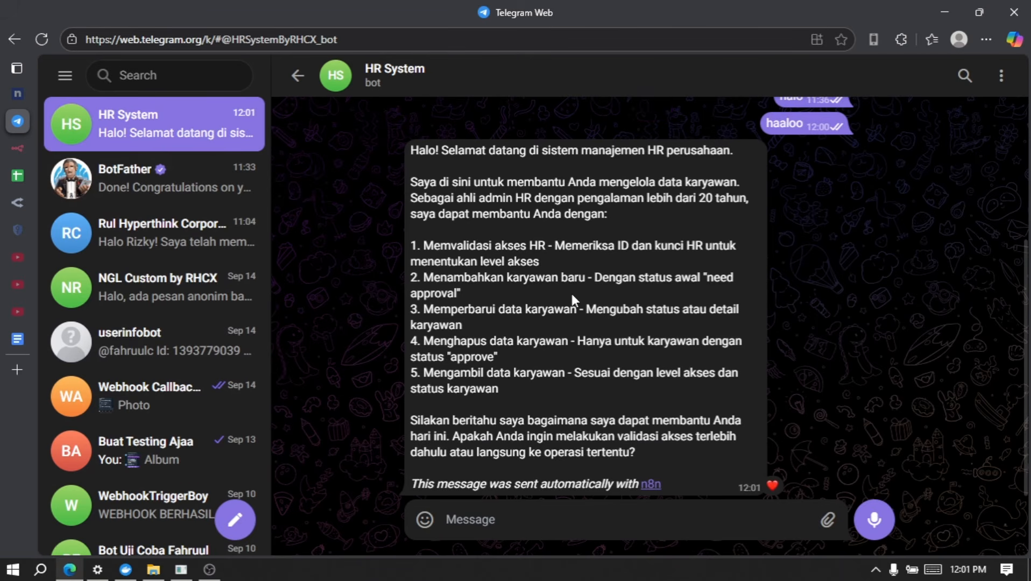
click(25, 141)
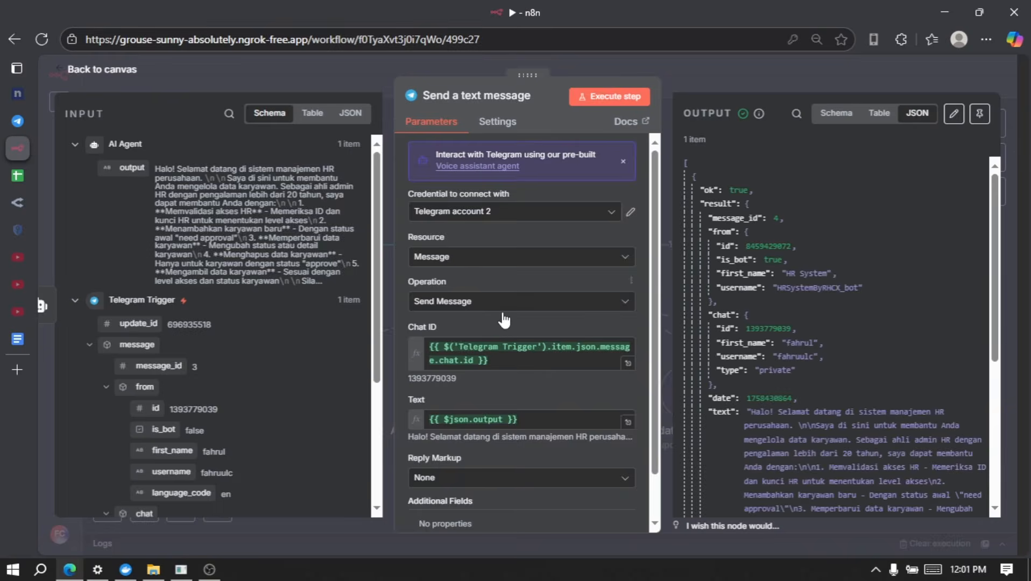
Close the node, undo an accidental tidy-up of the layout, and save the workflow.
click(788, 79)
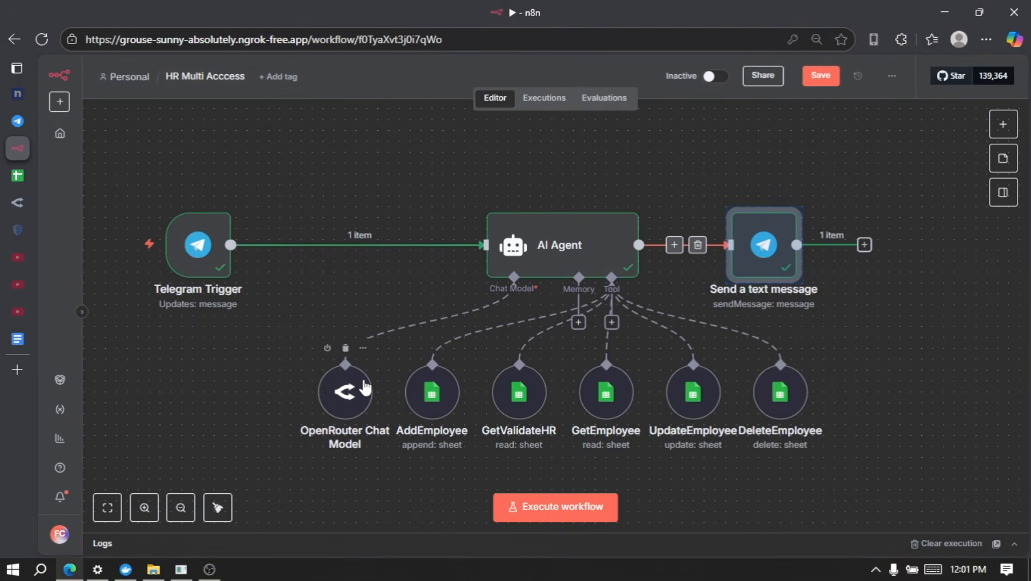
click(217, 507)
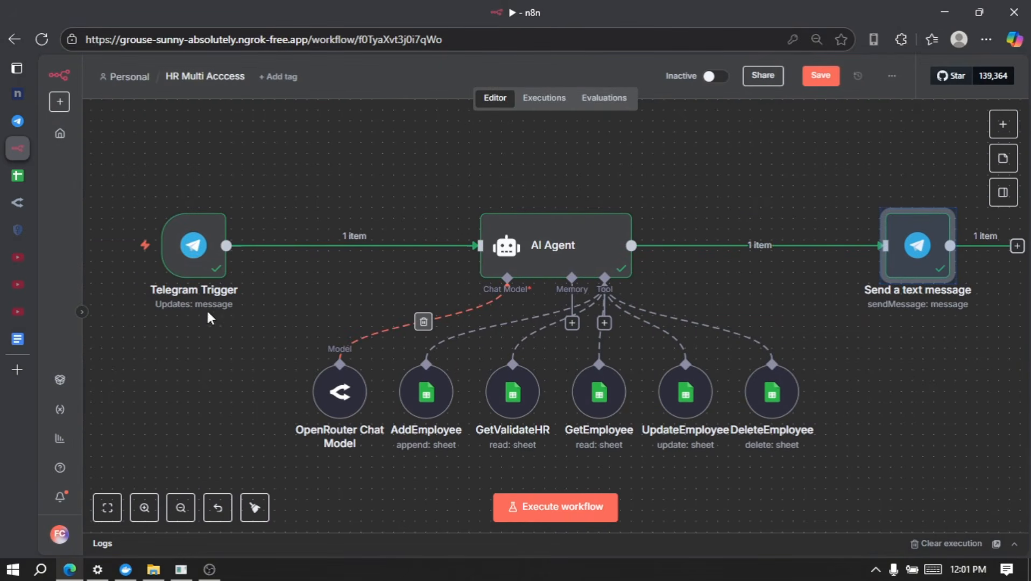
key(ctrl+z)
click(820, 76)
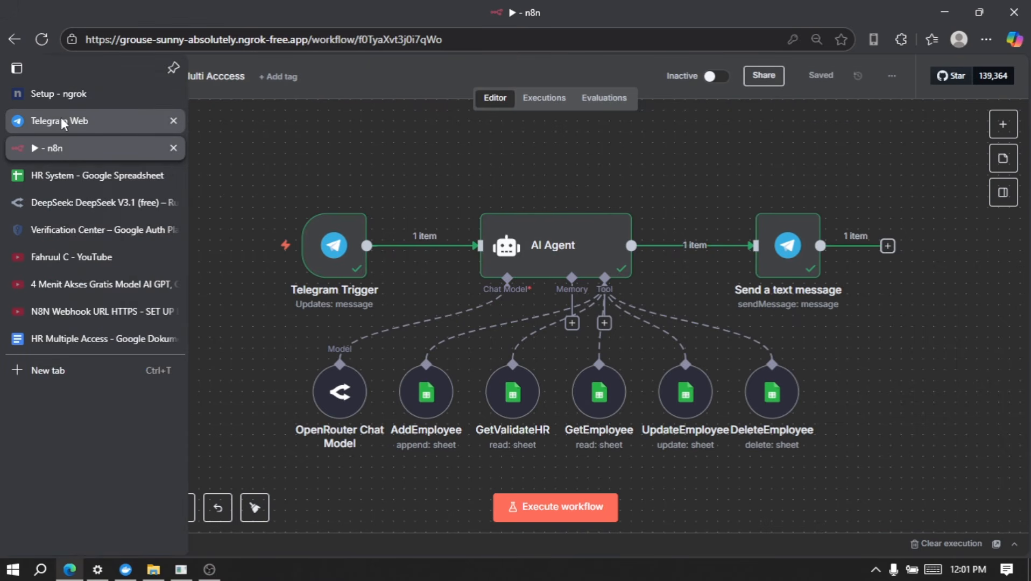
Dock Telegram Web in a side panel next to the n8n editor.
right_click(63, 124)
mouse_move(216, 466)
click(334, 463)
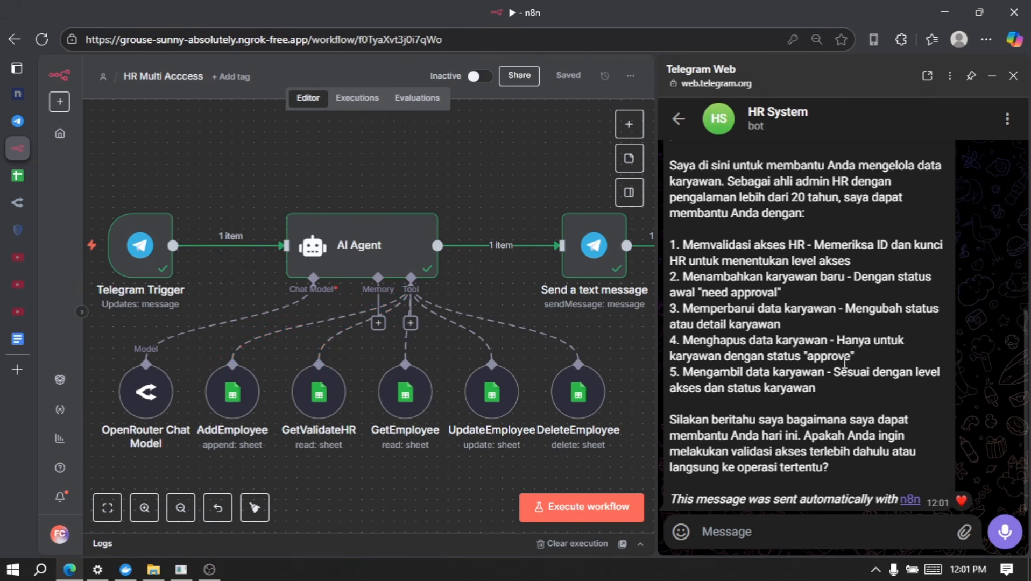
Start the workflow listening and send the bot the request to add a Leader employee.
text(halo saya Fahrul dengan ID HRB-FFFF2025 dan key testingHRB ingin menambahkan karyawan baru : nama : Dedi Mulyadi departemen : Leader)
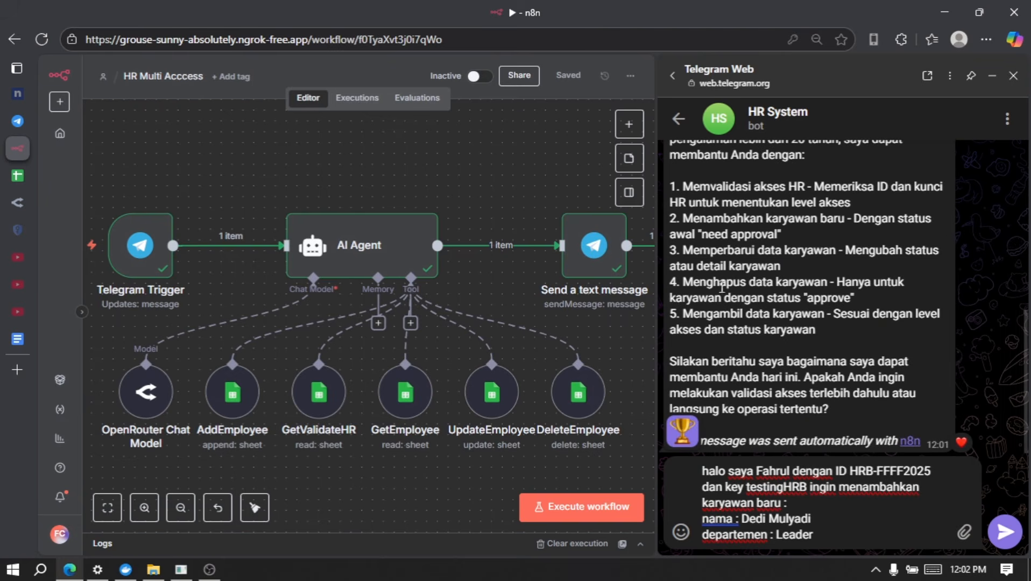
click(596, 511)
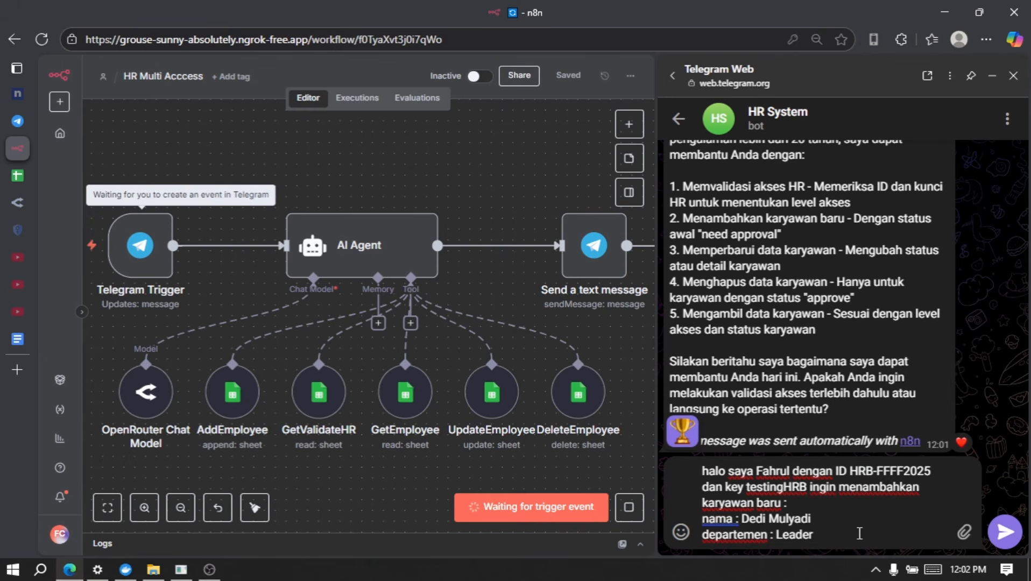
click(1004, 531)
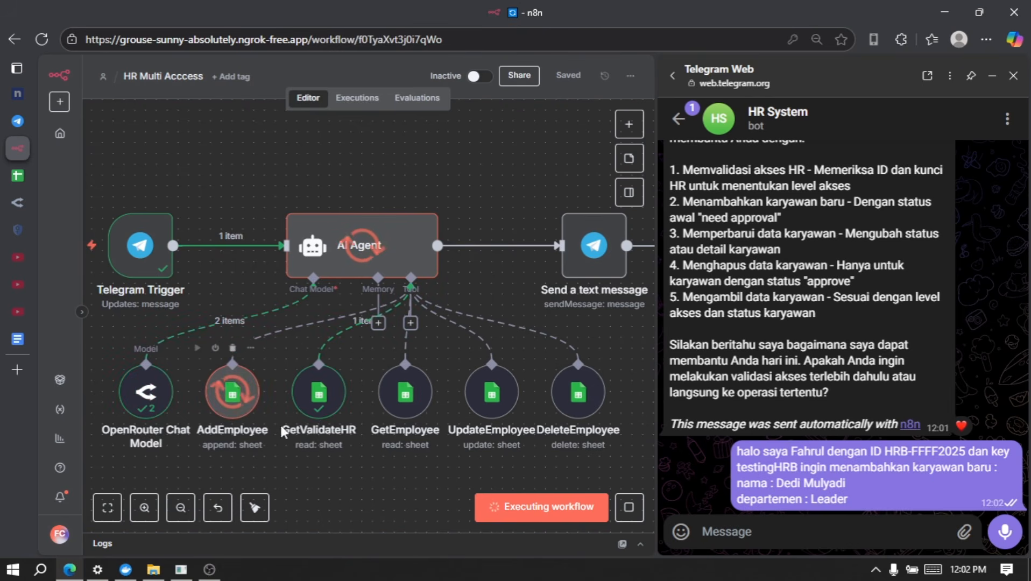
Rerun the workflow, draft the Produksi employee request, and switch to the HR System sheet.
mouse_move(256, 422)
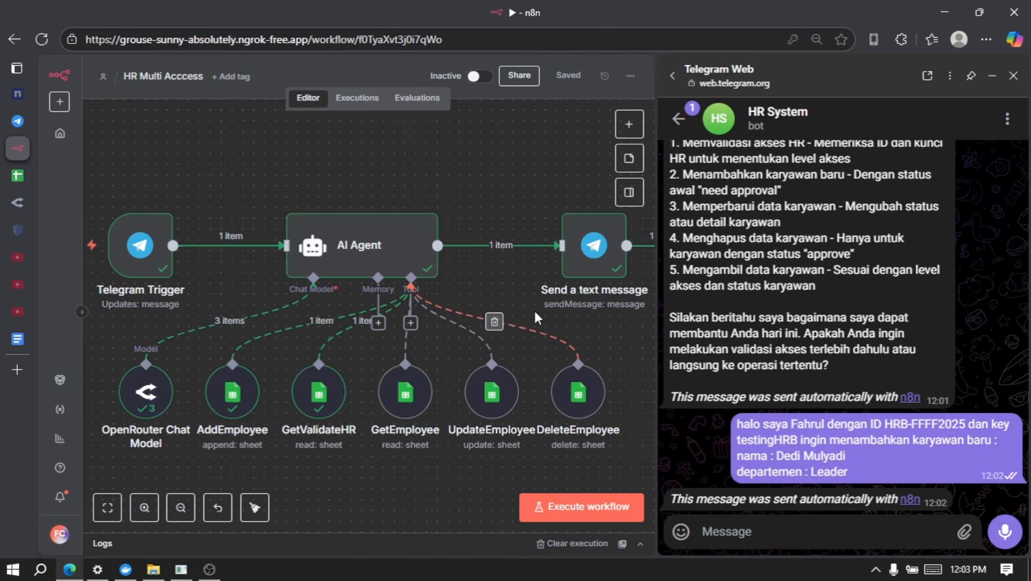
click(778, 526)
text(halo saya Fahrul dengan ID HRB-FFFF2025 dan key testingHRB ingin menambahkan karyawan baru : nama : Sahroni departemen : Produksi)
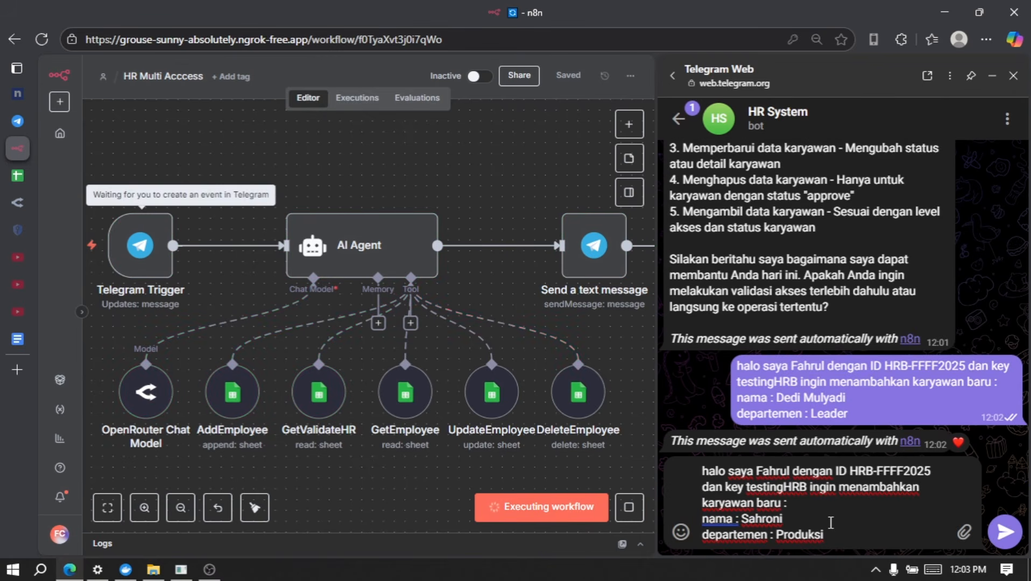
click(850, 533)
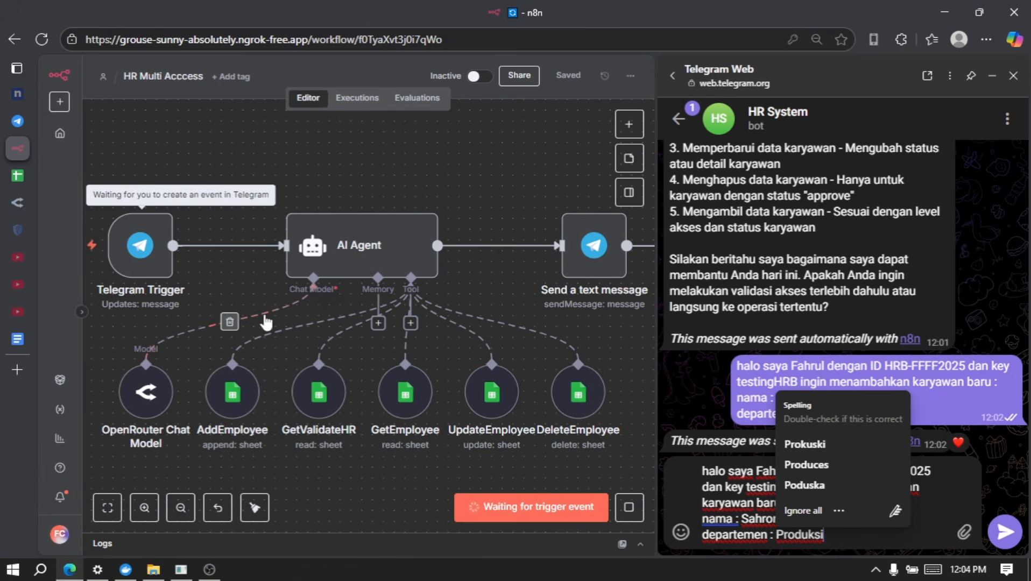
click(15, 178)
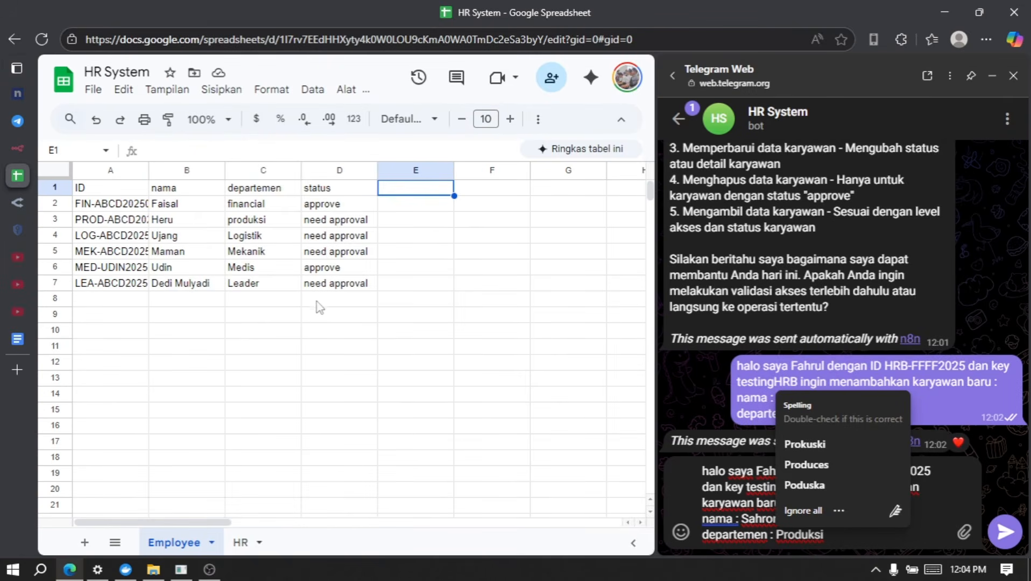
Check that the new Leader employee in row 7 shows need approval, then return to n8n.
click(346, 290)
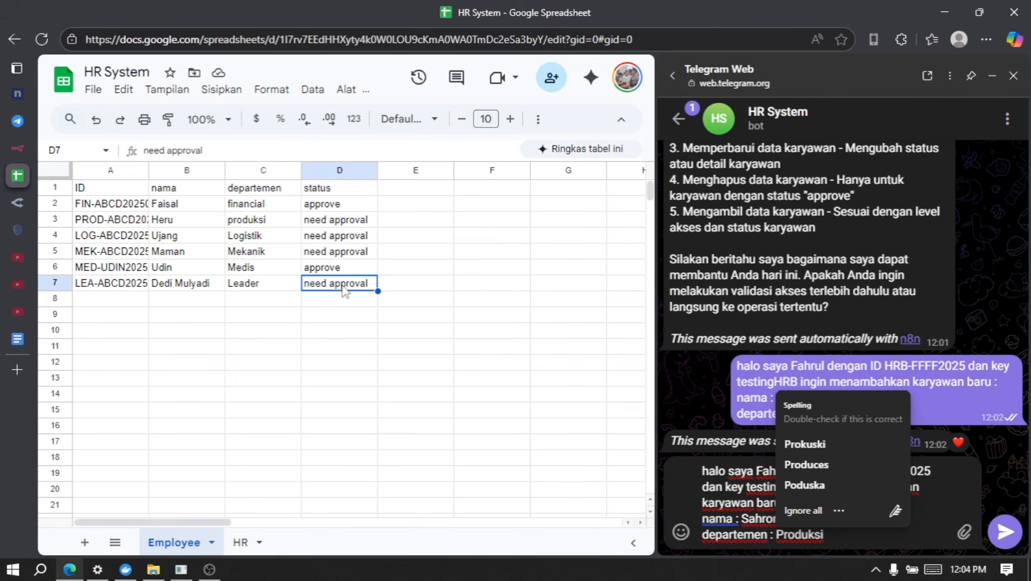
click(413, 285)
click(23, 148)
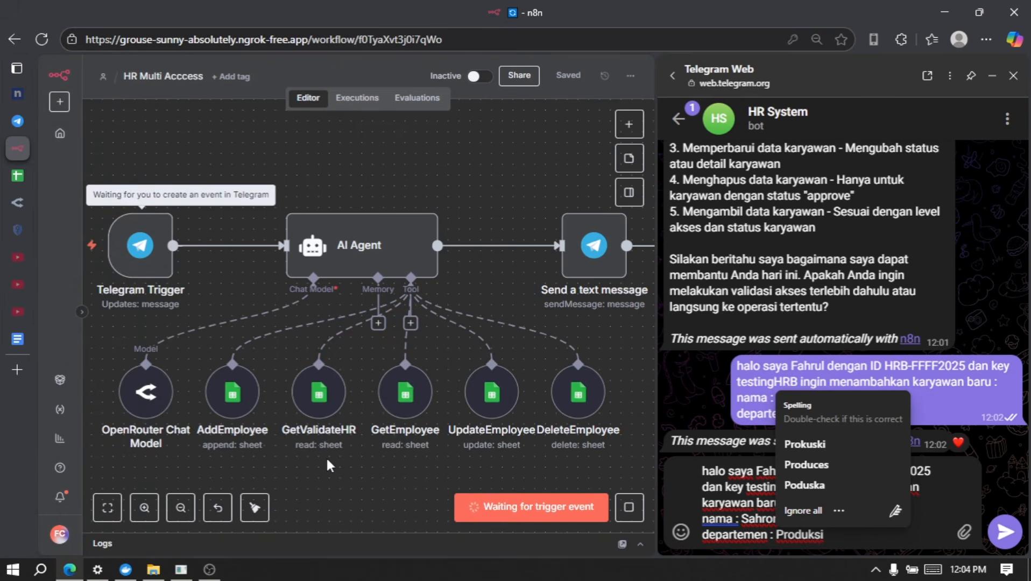
Send the Produksi employee request to the HR bot and open the HR System sheet.
click(775, 536)
click(1005, 531)
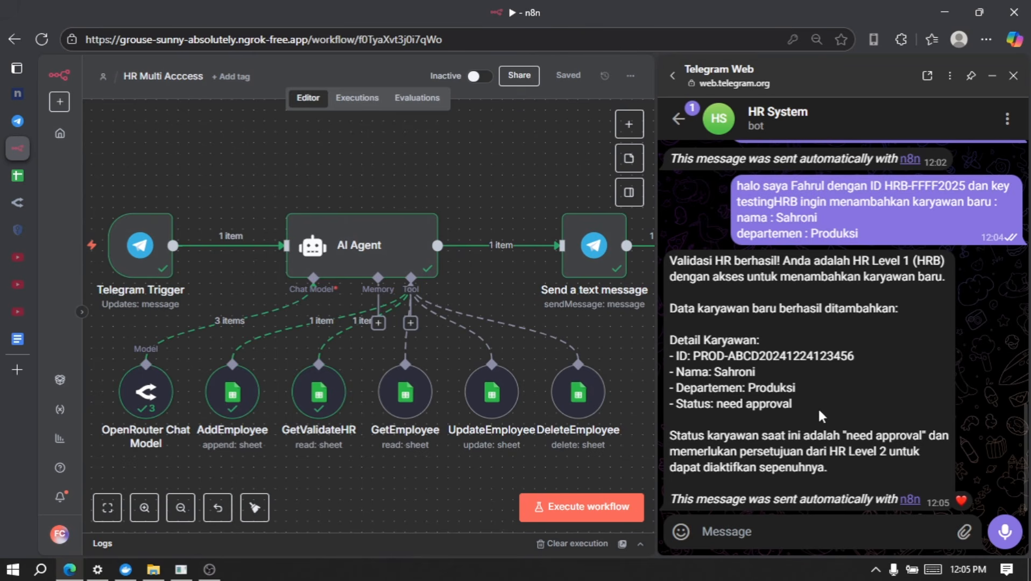
click(20, 180)
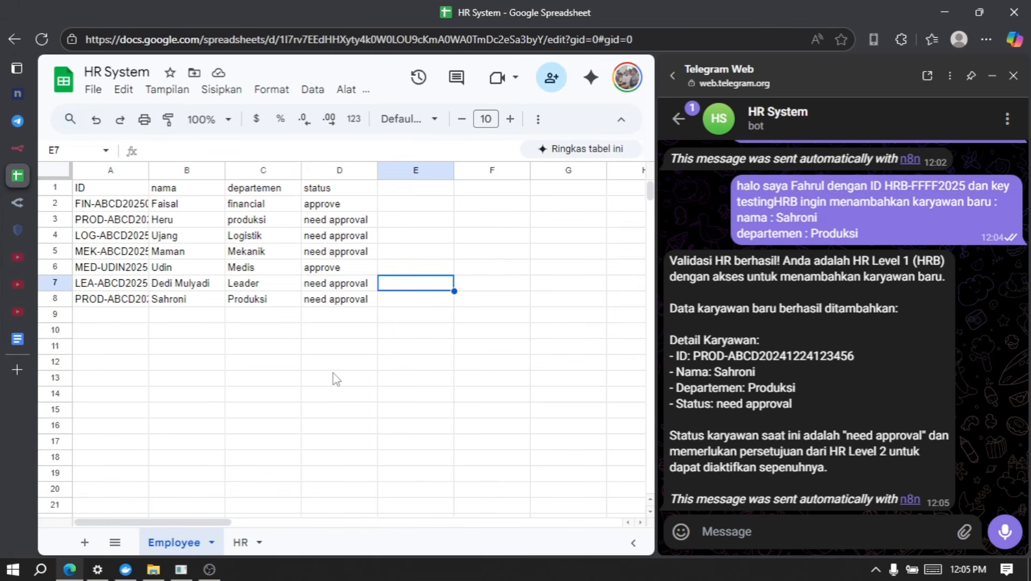
After reviewing the new Produksi row 8, go back to the n8n workflow.
click(18, 149)
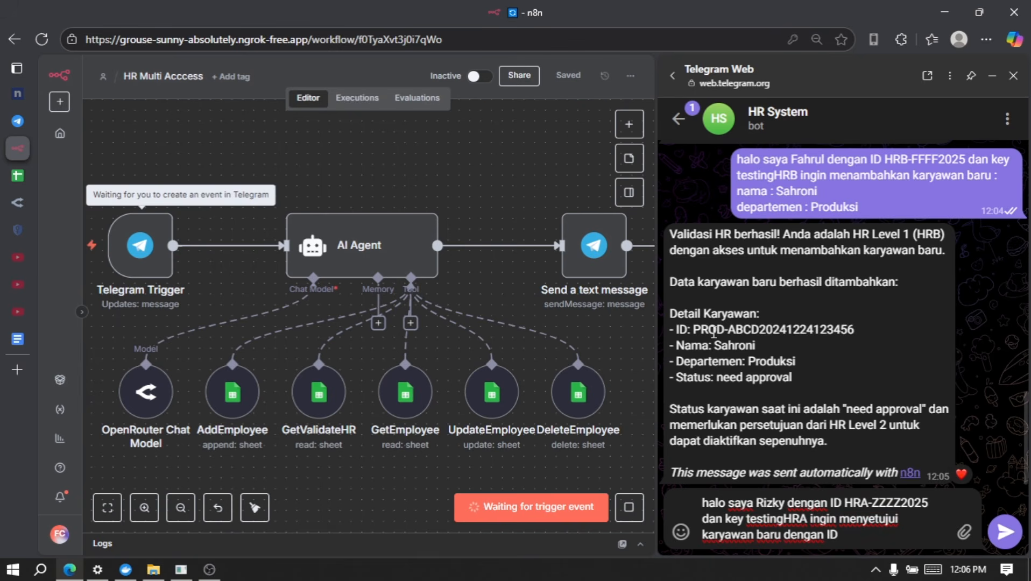
Copy the new employee's ID into the HR Level 2 approval request and send it.
drag(697, 327, 850, 329)
key(ctrl+c)
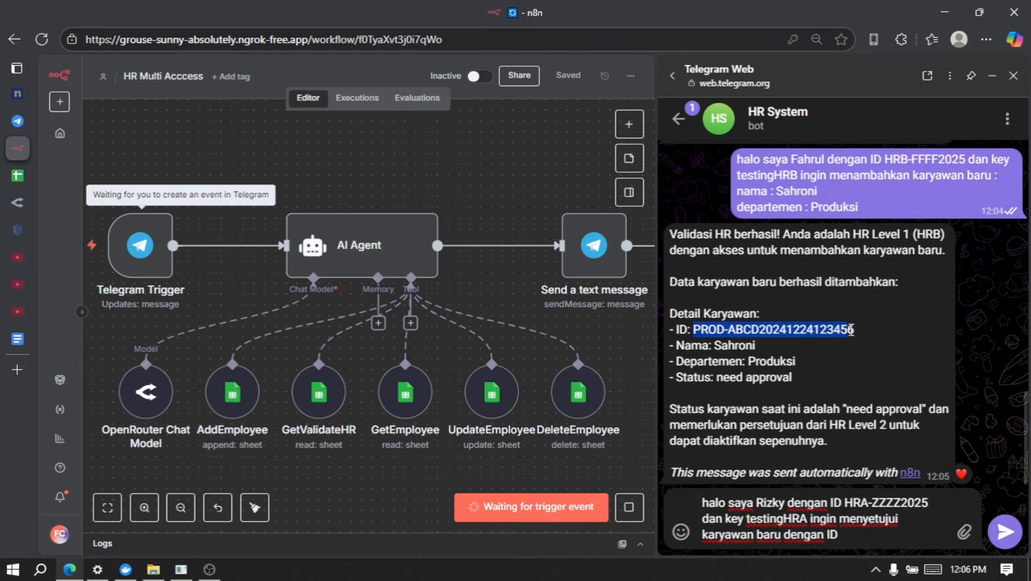
click(873, 533)
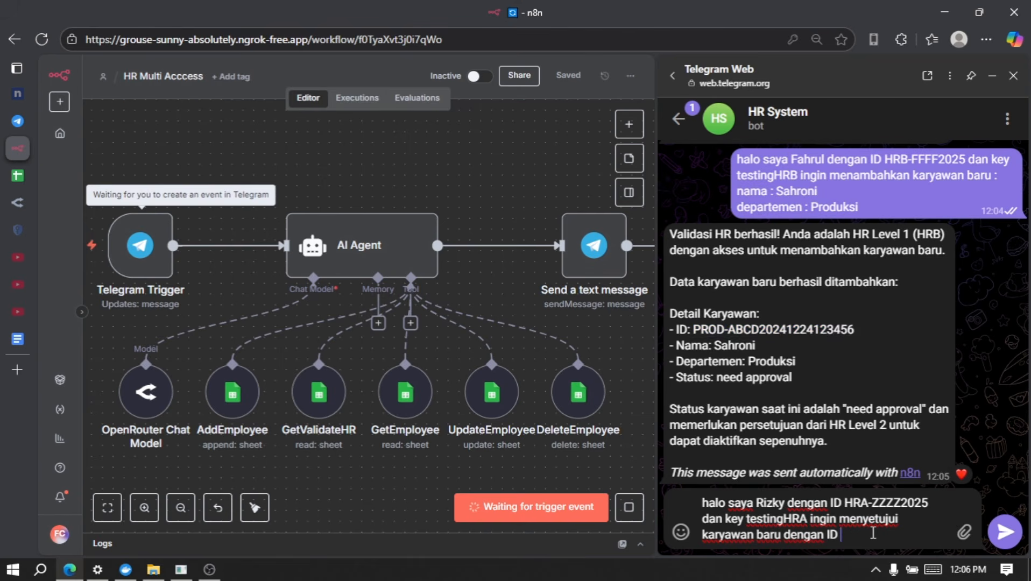
key(ctrl+v)
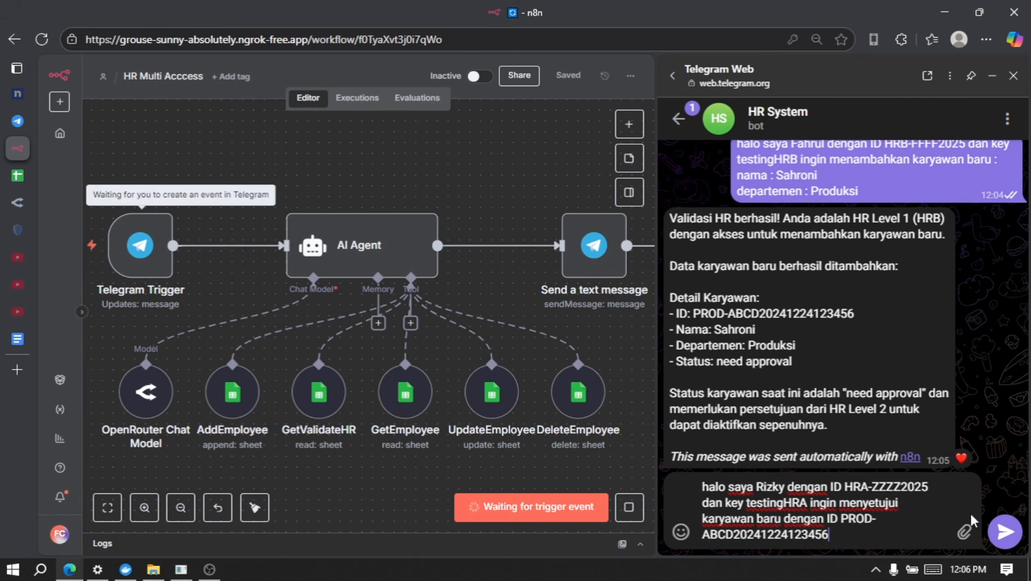
click(995, 530)
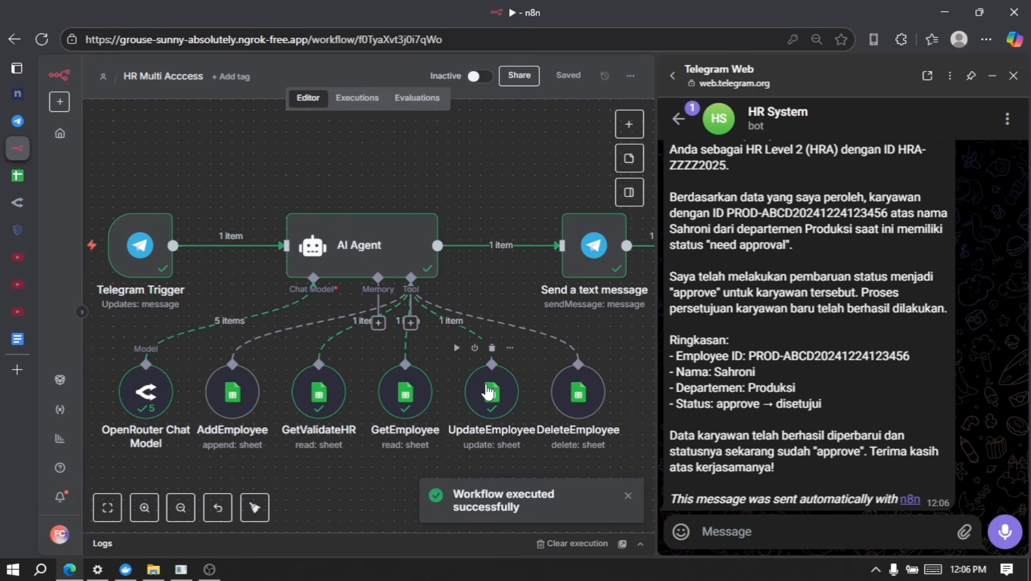
Read the bot's approval reply, then confirm the employee's status in row 8 now reads approve.
scroll(741, 310, up, 2)
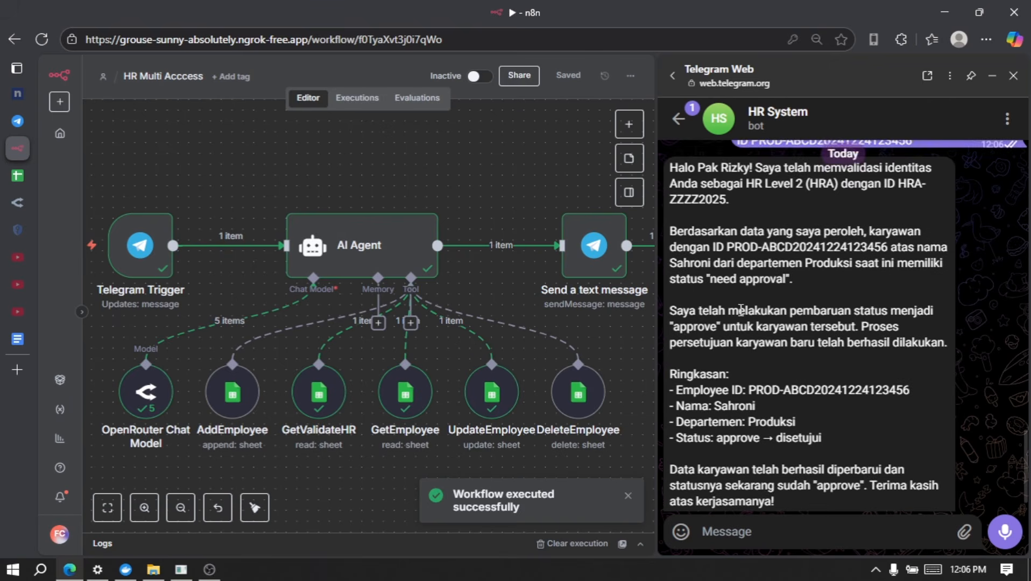
scroll(741, 309, up, 1)
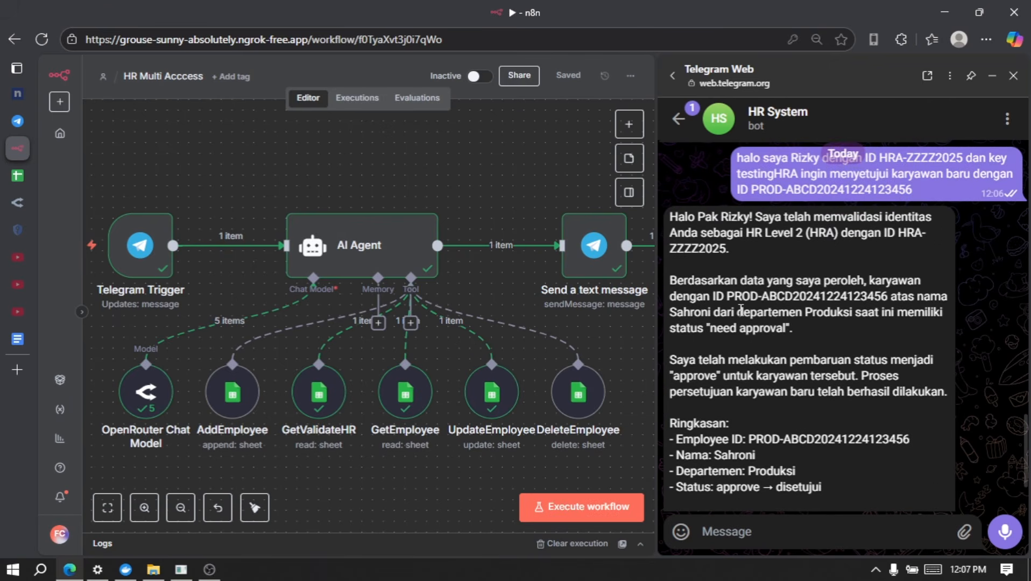
scroll(740, 310, down, 3)
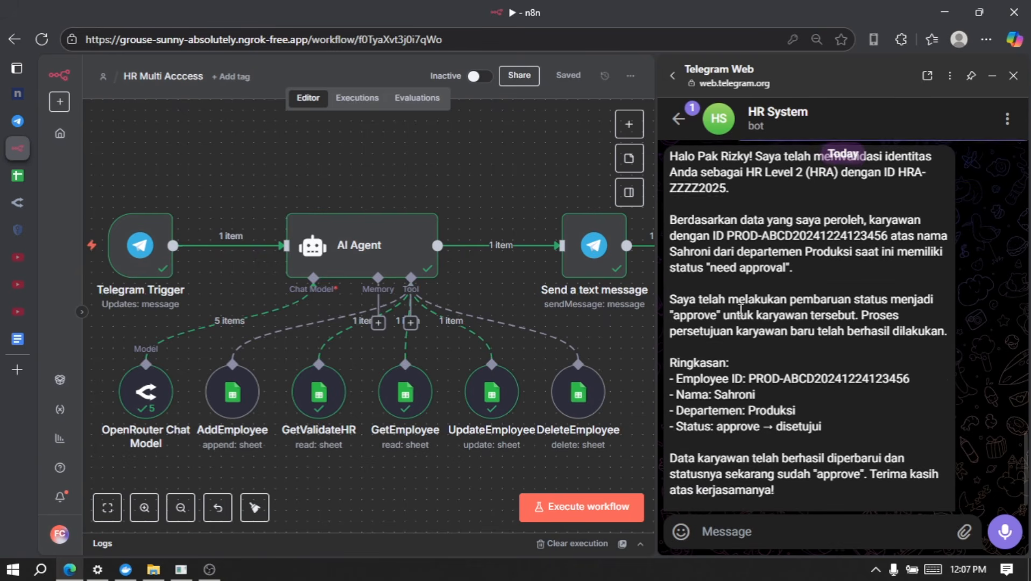
scroll(741, 309, up, 1)
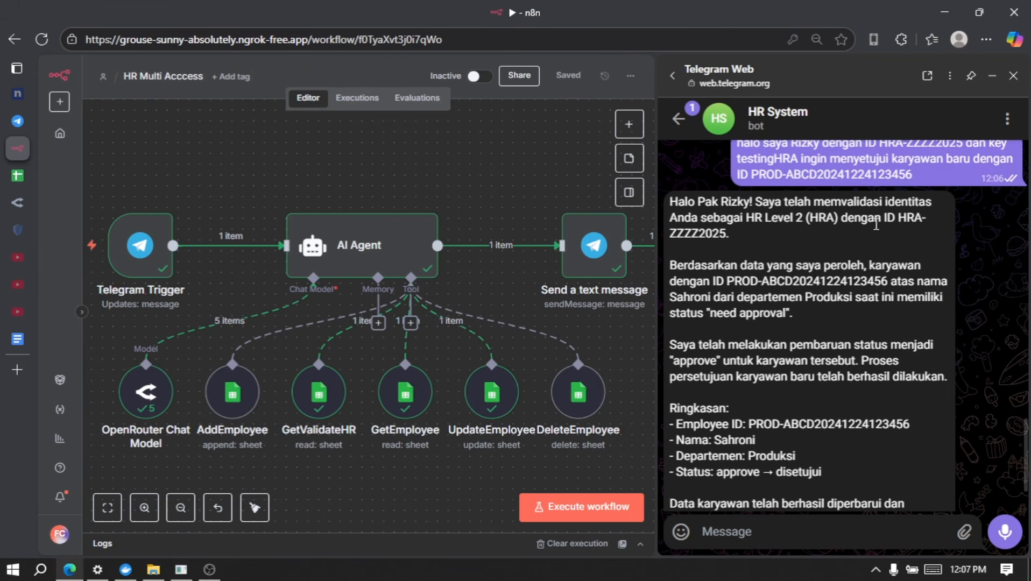
scroll(766, 231, down, 1)
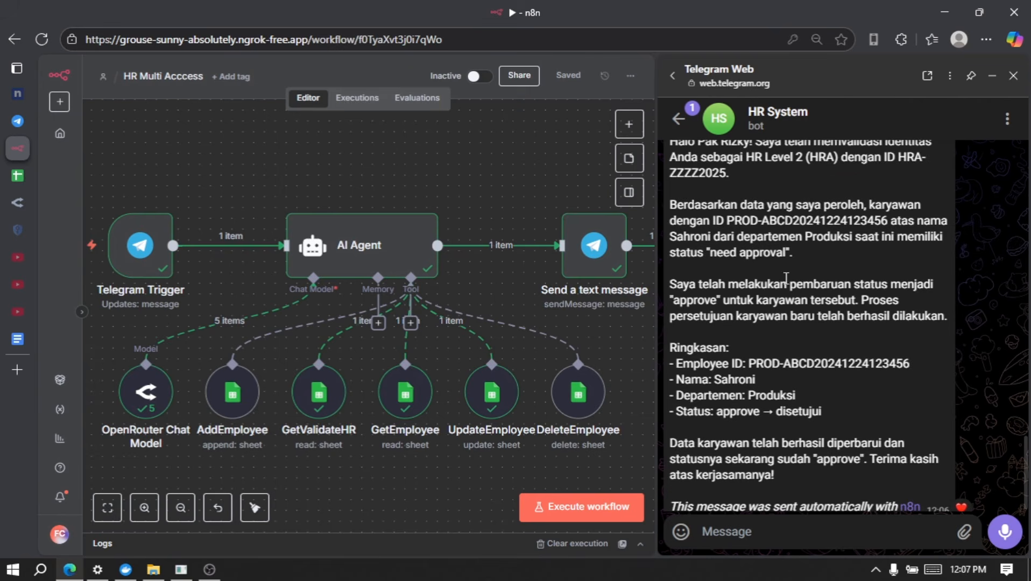
scroll(786, 277, down, 1)
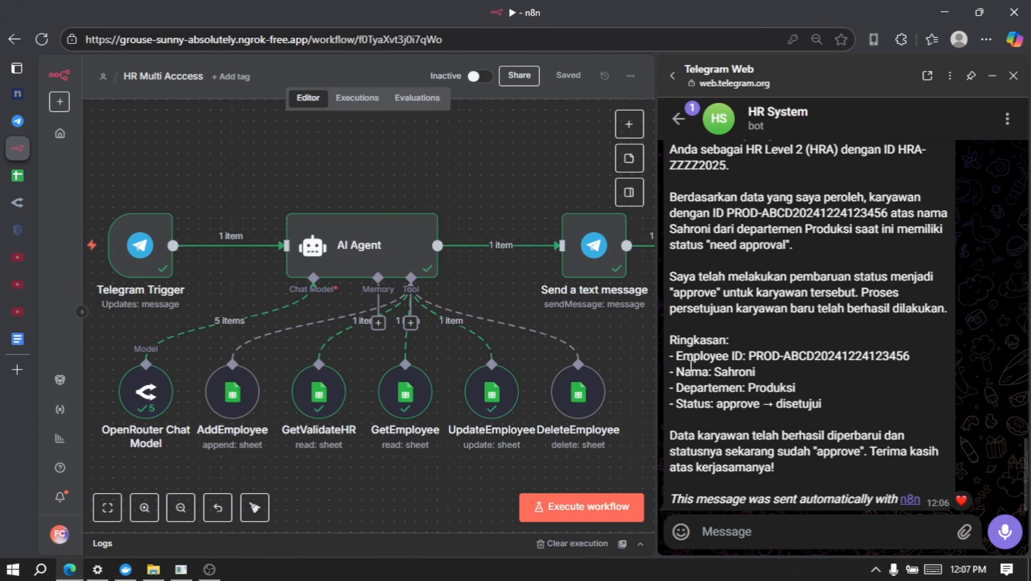
click(23, 175)
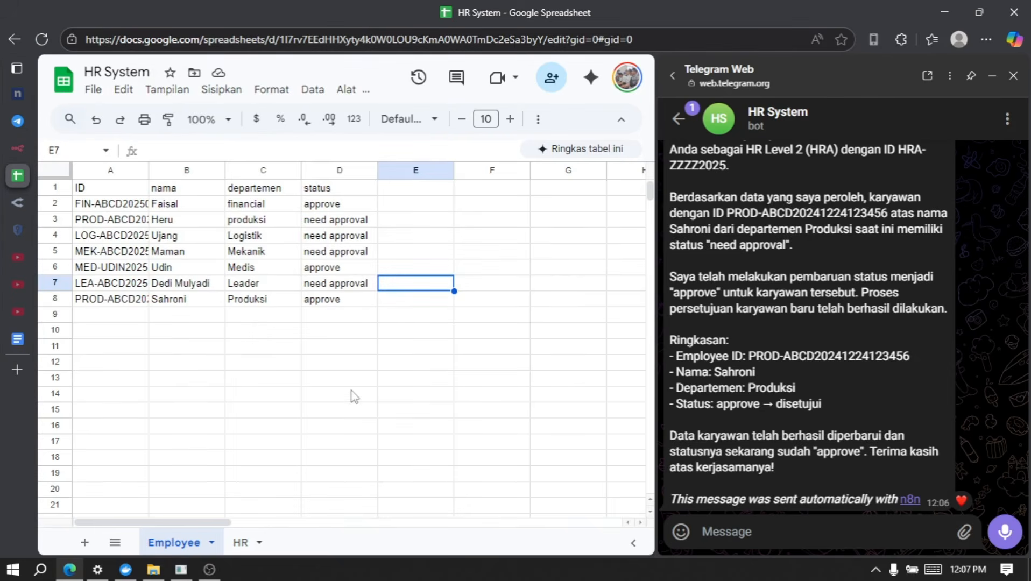
click(357, 302)
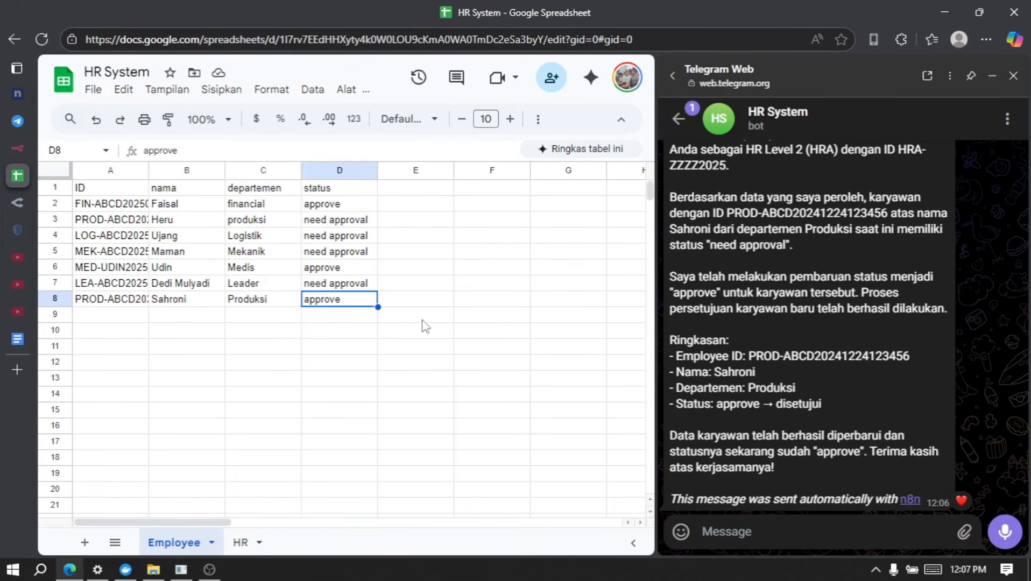